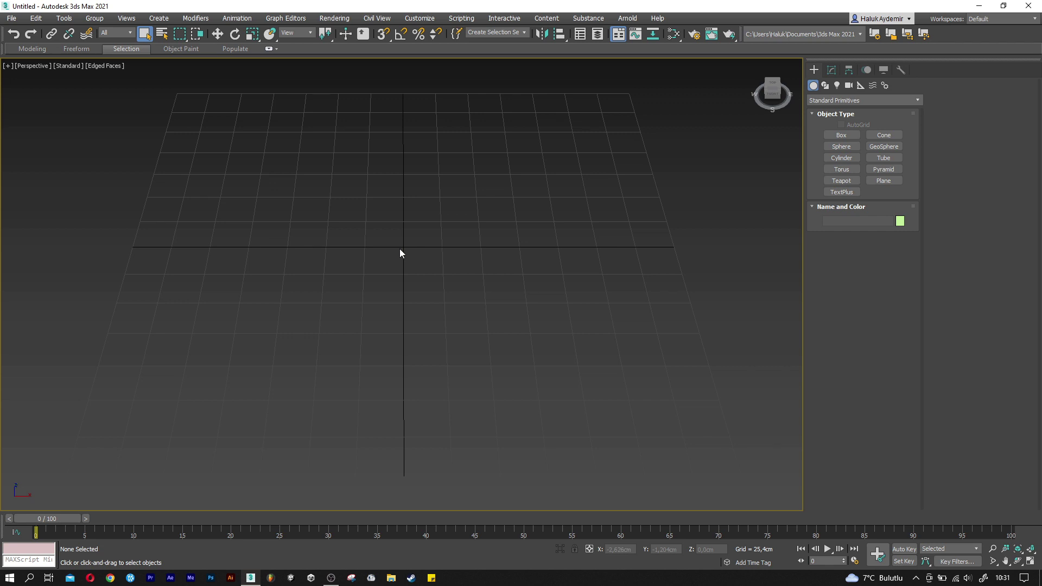
# Create the cabinet box at 50 × 100 × 75 cm.
pyautogui.click(849, 139)
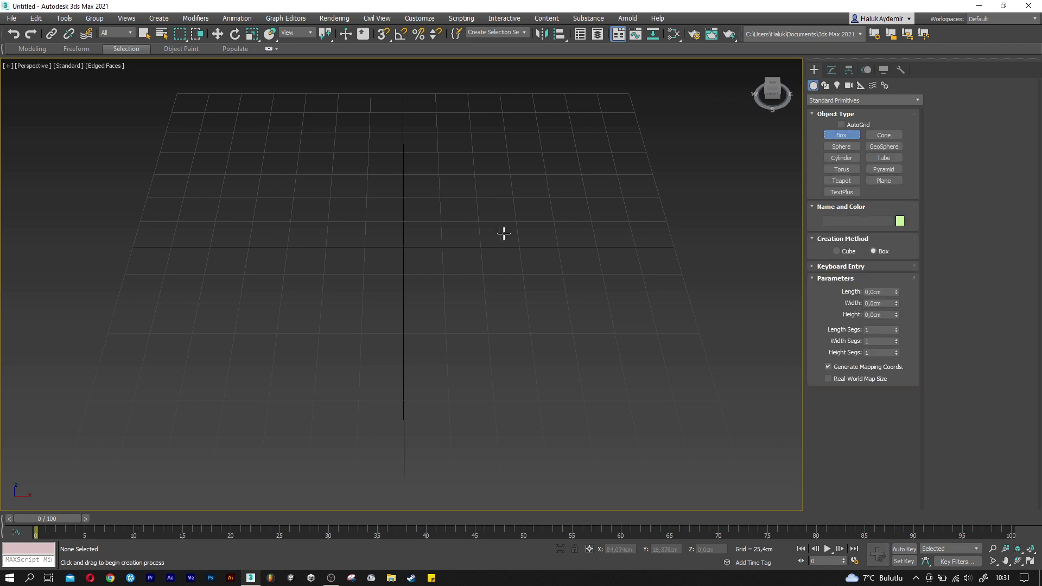
pyautogui.moveTo(363, 238); pyautogui.dragTo(478, 275)
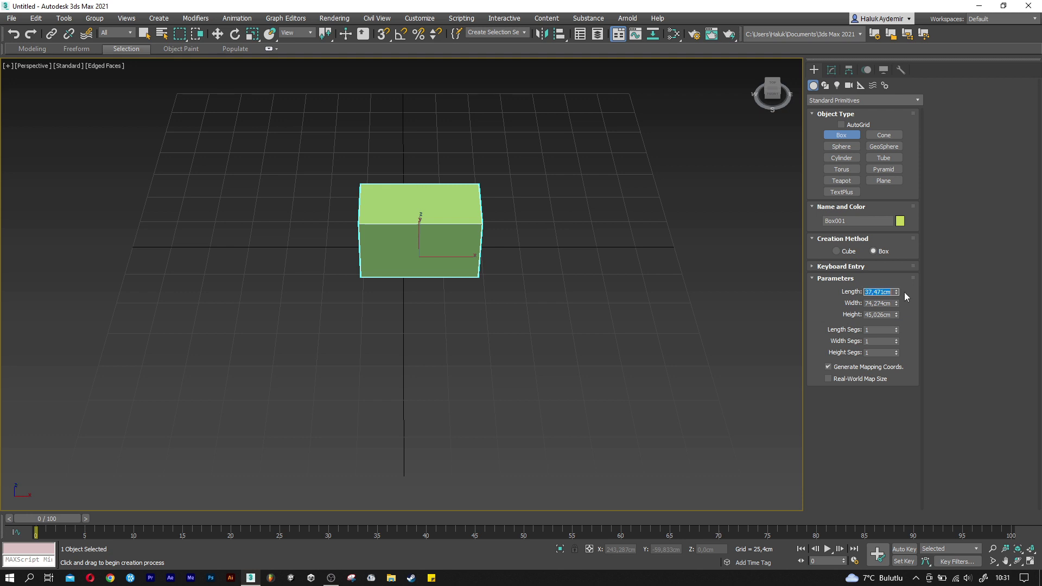
pyautogui.write('50')
pyautogui.press('Tab')
pyautogui.write('100')
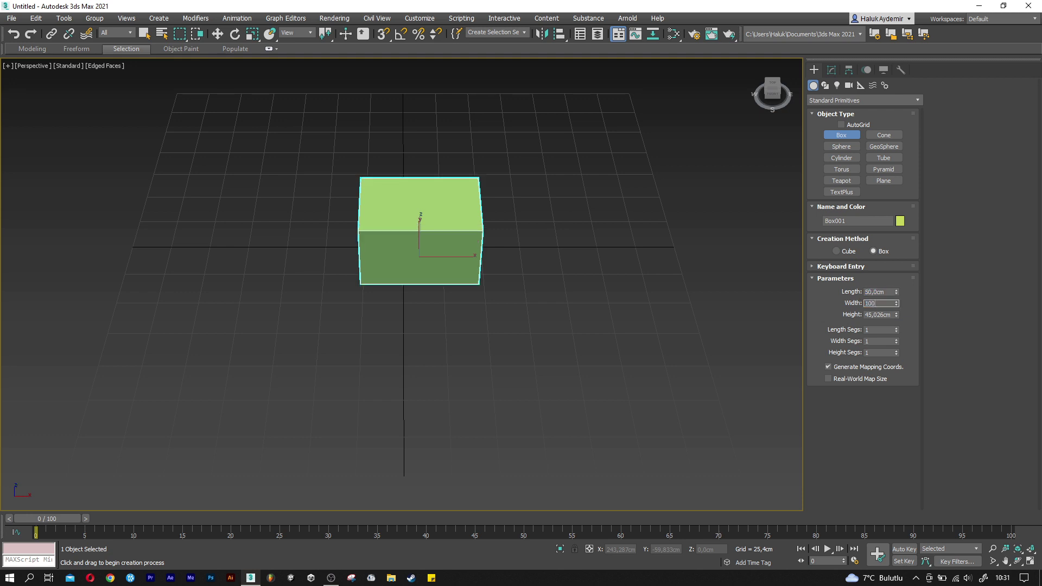
pyautogui.press('Tab')
pyautogui.write('7')
pyautogui.press('Return')
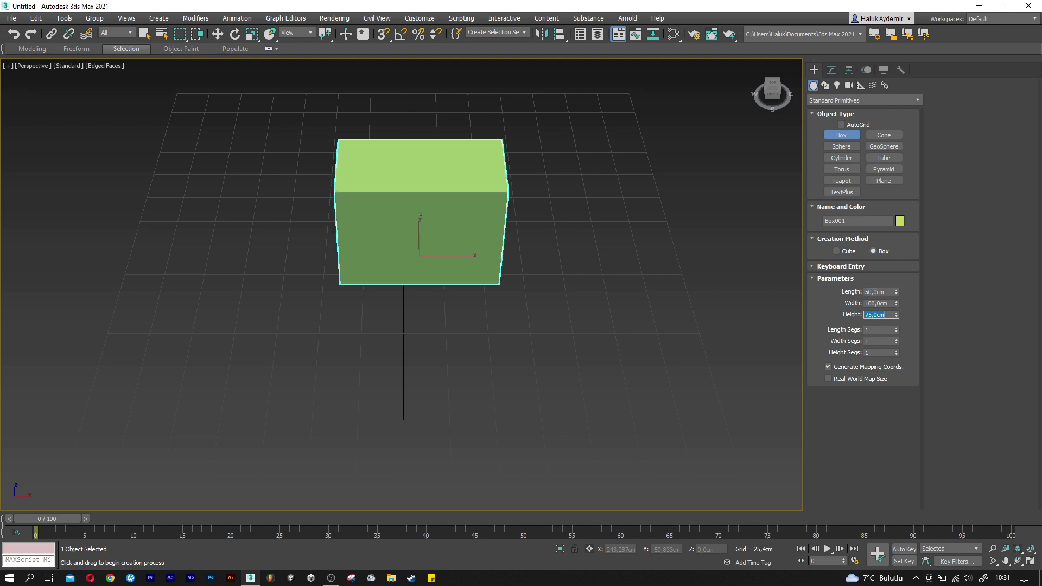
# Shift-drag the box downward along Z to start a copy of it.
pyautogui.moveTo(436, 237); pyautogui.dragTo(435, 264, button='middle')
pyautogui.press('w')
pyautogui.scroll(2, 419, 201)
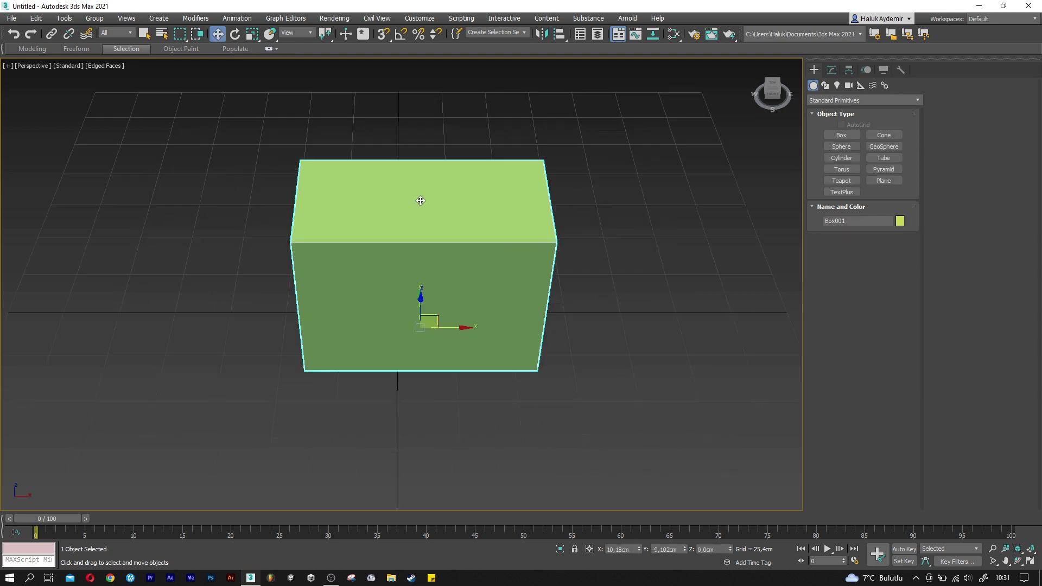
pyautogui.moveTo(595, 203); pyautogui.dragTo(577, 172, button='middle')
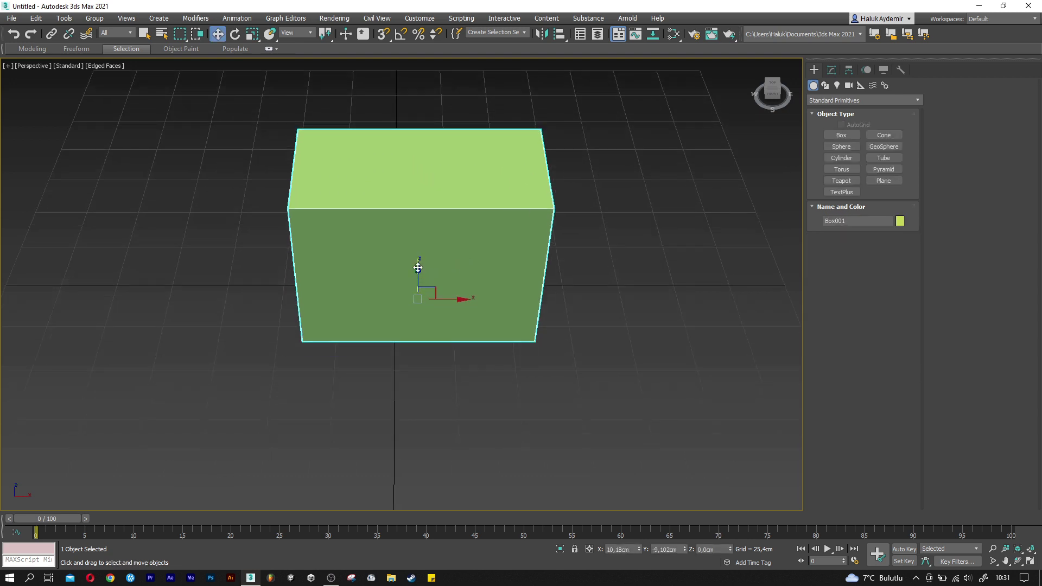
pyautogui.keyDown('alt'); pyautogui.moveTo(418, 276); pyautogui.dragTo(418, 266, button='middle'); pyautogui.keyUp('alt')
pyautogui.keyDown('shift'); pyautogui.moveTo(418, 275); pyautogui.dragTo(483, 338); pyautogui.keyUp('shift')
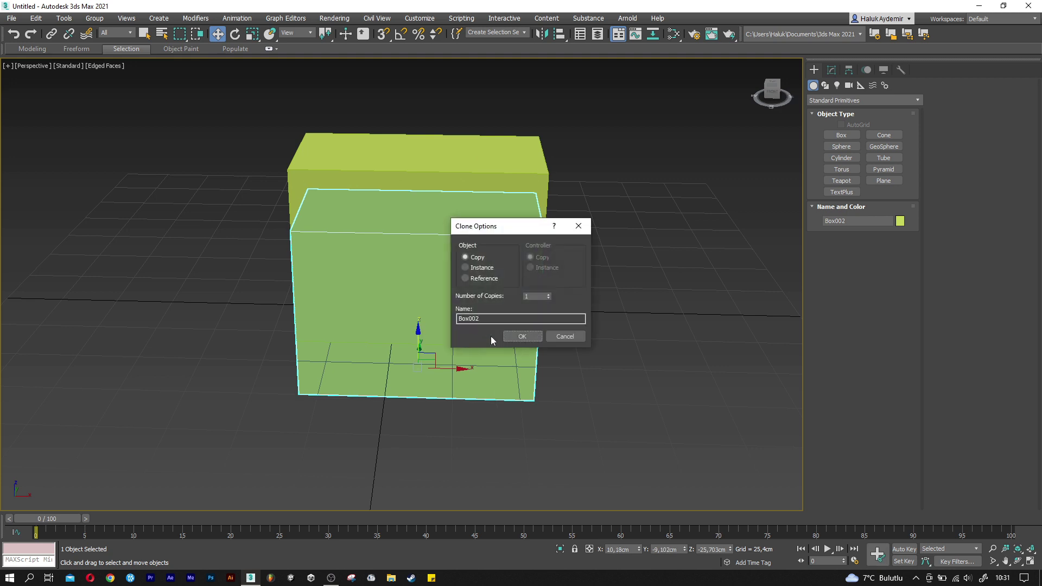
# Accept the copy and resize it to a 55 × 105 × 8 cm slab.
pyautogui.click(523, 336)
pyautogui.keyDown('alt'); pyautogui.moveTo(522, 336); pyautogui.dragTo(760, 181, button='middle'); pyautogui.keyUp('alt')
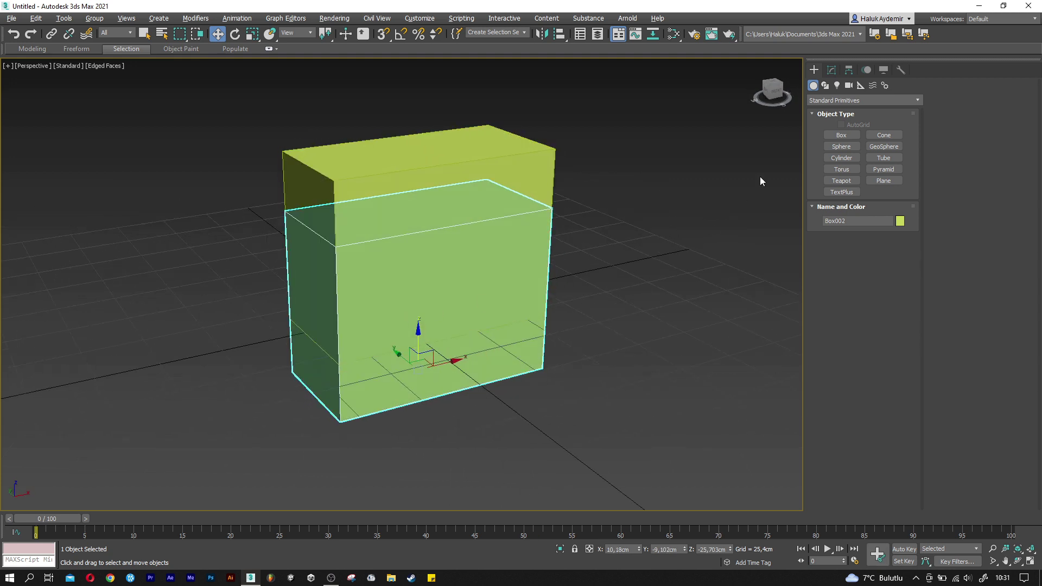
pyautogui.click(834, 72)
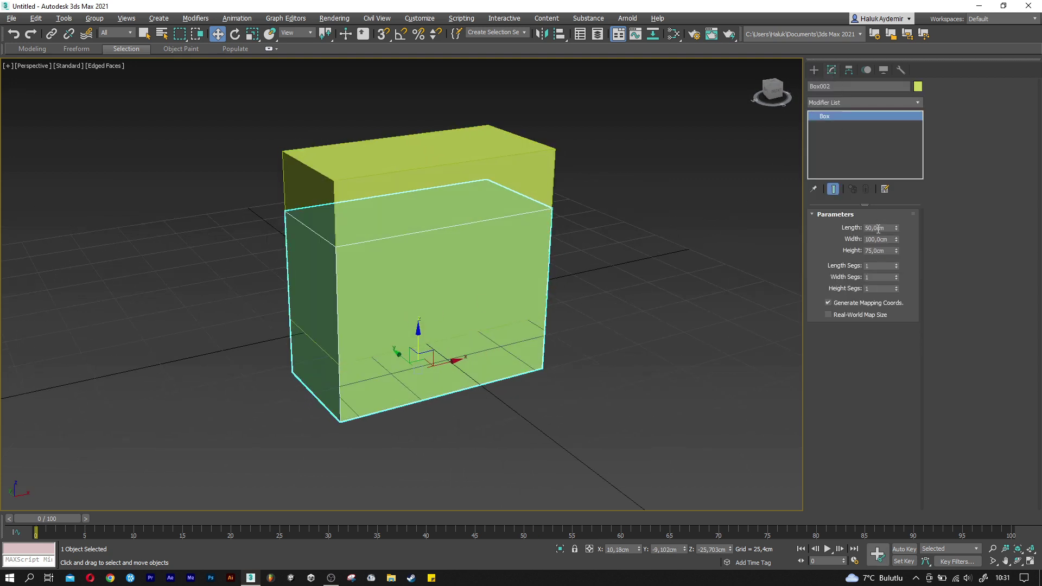
pyautogui.write('55')
pyautogui.press('Tab')
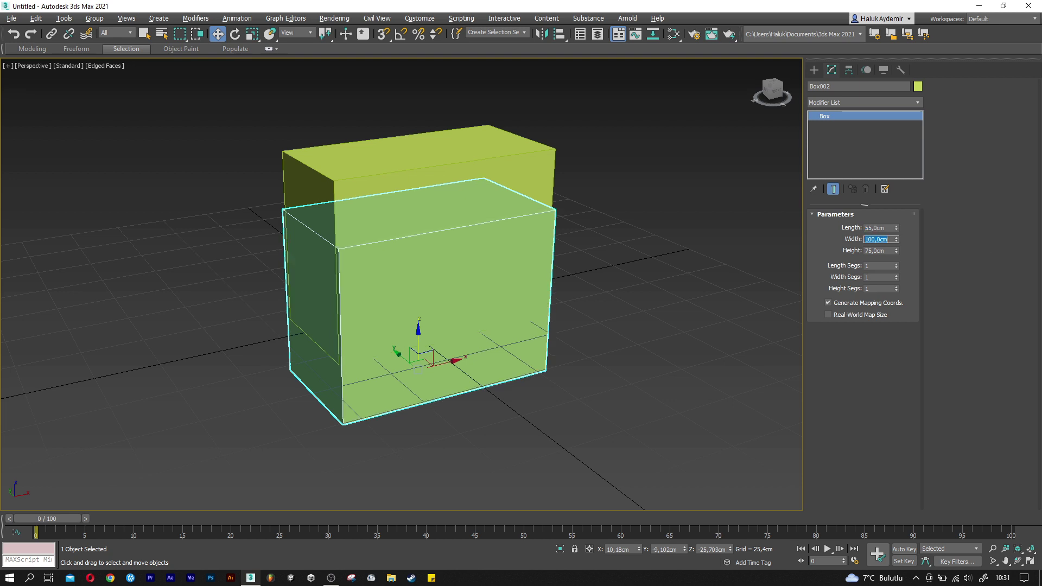
pyautogui.write('105')
pyautogui.press('Tab')
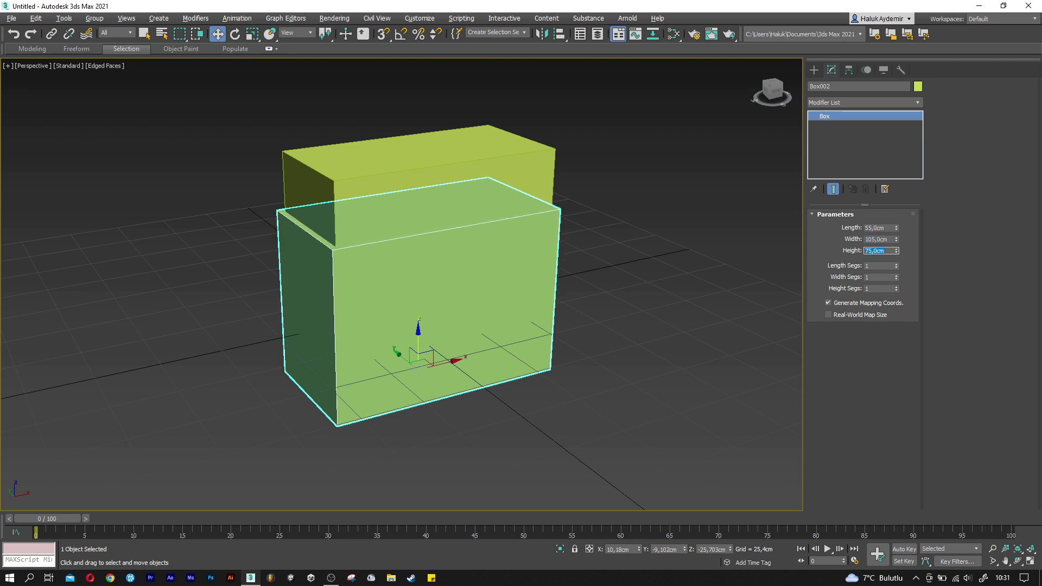
pyautogui.write('8')
pyautogui.press('Return')
# Raise the slab up under the tall box's base.
pyautogui.scroll(4, 411, 345)
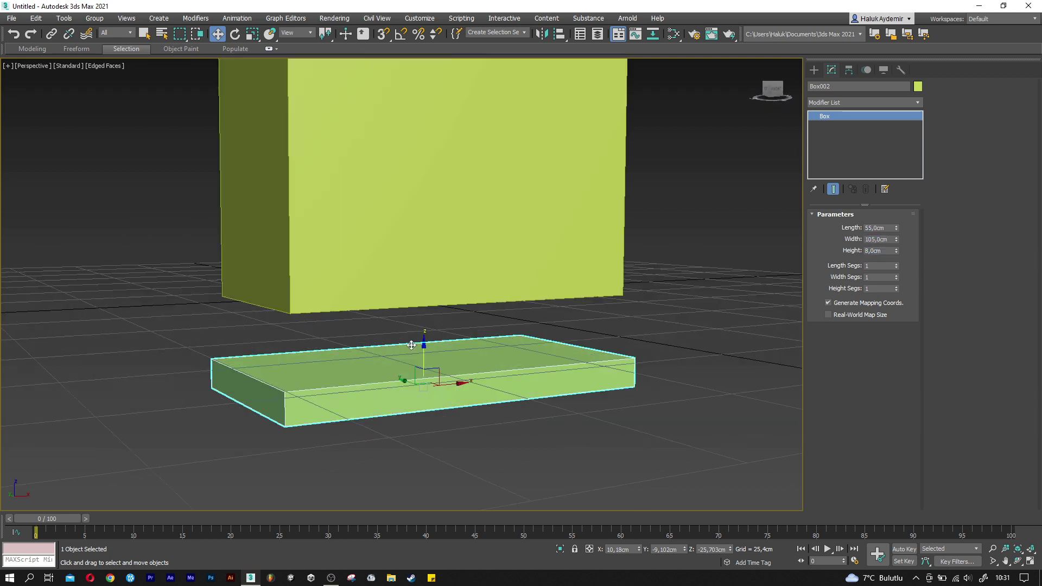
pyautogui.moveTo(421, 352); pyautogui.dragTo(426, 288)
pyautogui.keyDown('alt'); pyautogui.moveTo(350, 276); pyautogui.dragTo(445, 228, button='middle'); pyautogui.keyUp('alt')
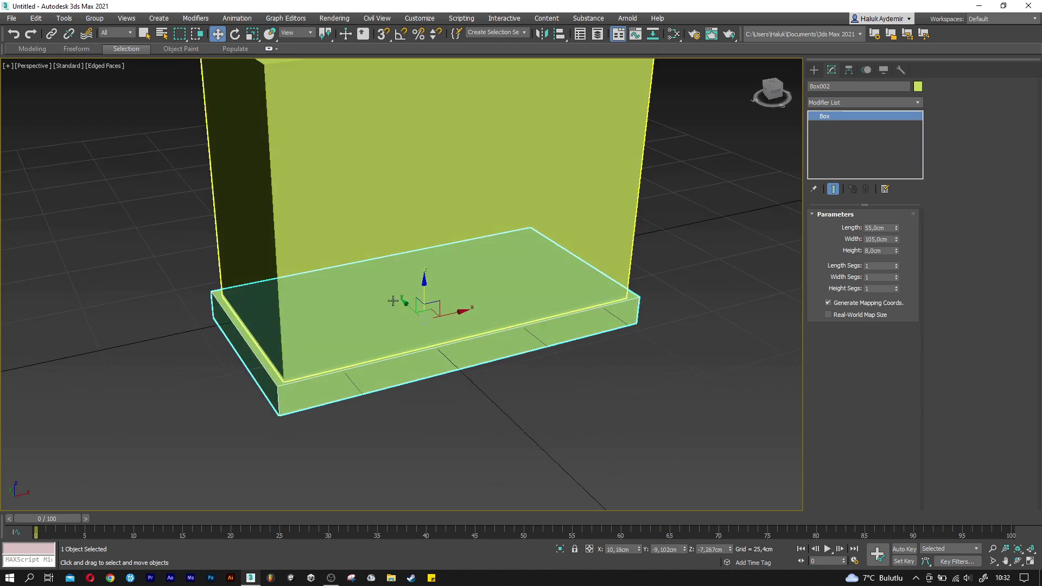
# Add an Edit Poly modifier and scale the slab's top face down so its sides slope.
pyautogui.click(820, 101)
pyautogui.press('e')
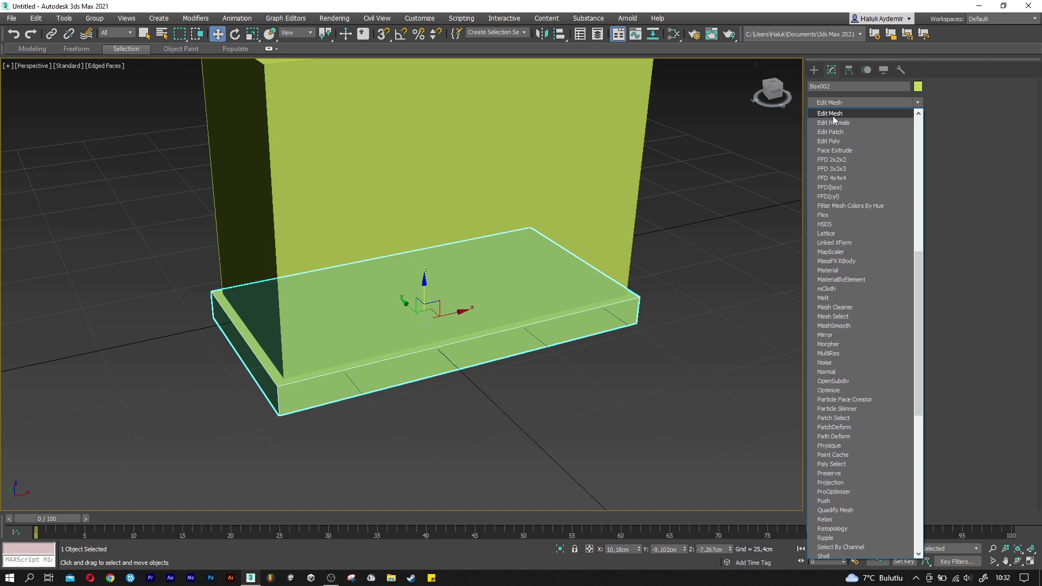
pyautogui.click(838, 140)
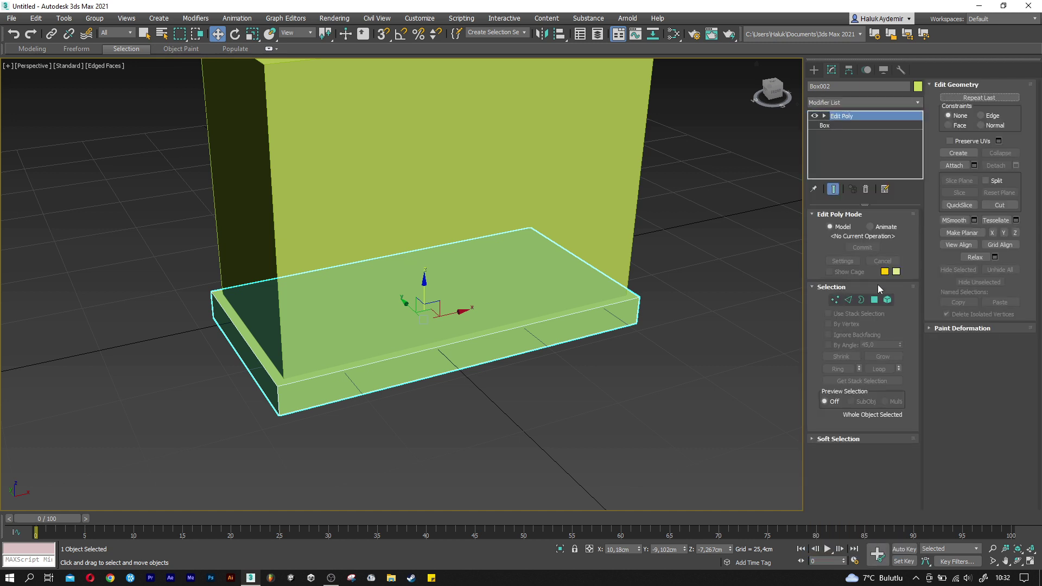
pyautogui.click(874, 299)
pyautogui.click(607, 307)
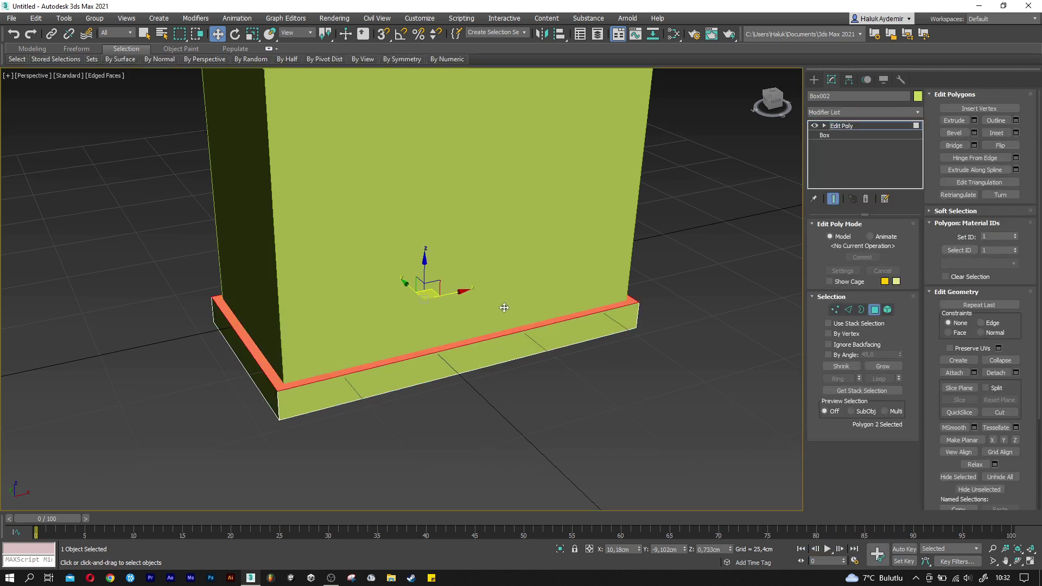
pyautogui.press('r')
pyautogui.moveTo(425, 298); pyautogui.dragTo(421, 299)
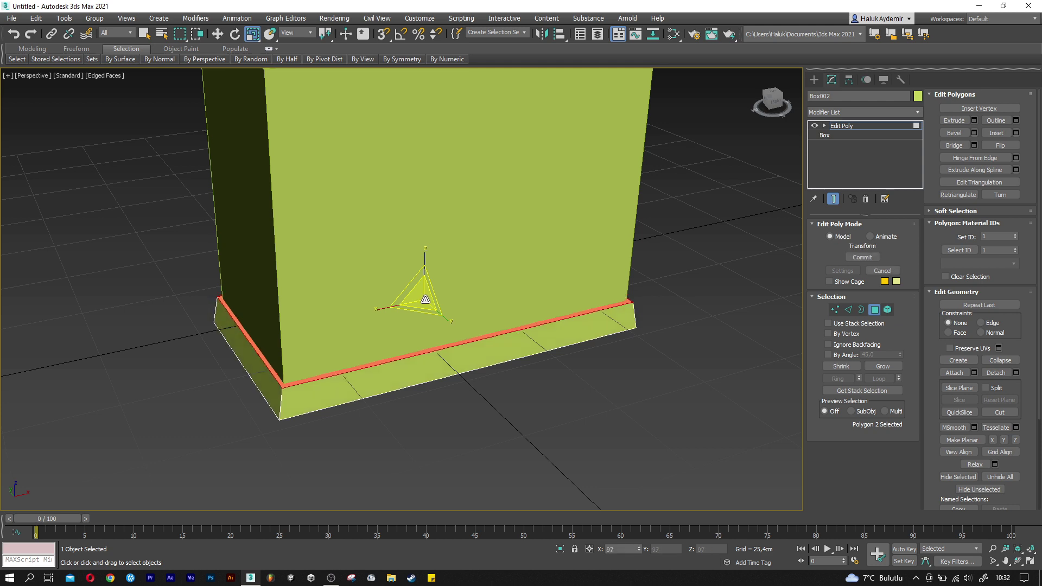
pyautogui.press('w')
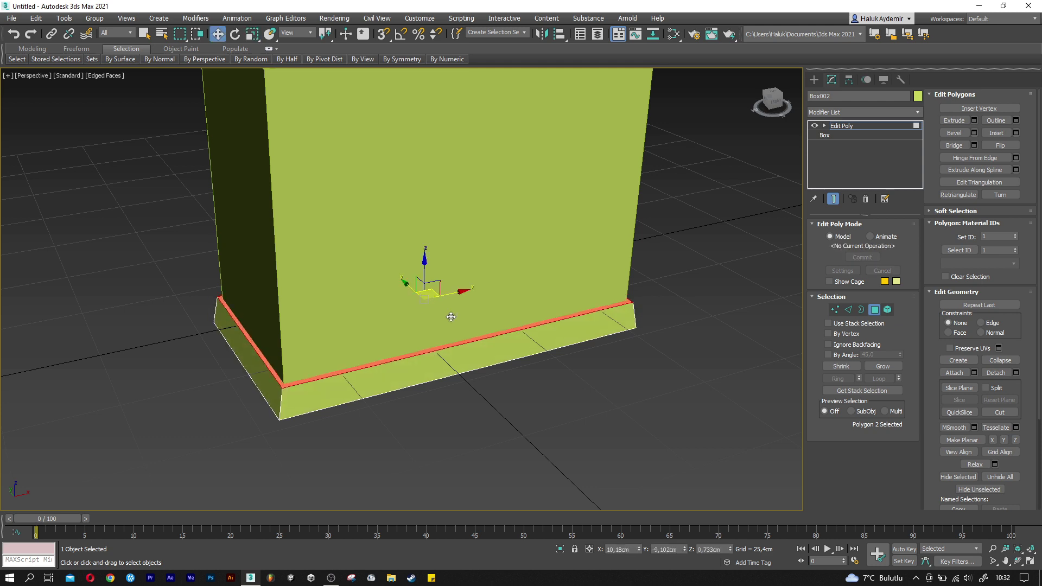
# Select and check the slab's corner vertices in Vertex mode.
pyautogui.click(837, 313)
pyautogui.click(286, 388)
pyautogui.scroll(1, 287, 388)
pyautogui.scroll(1, 290, 388)
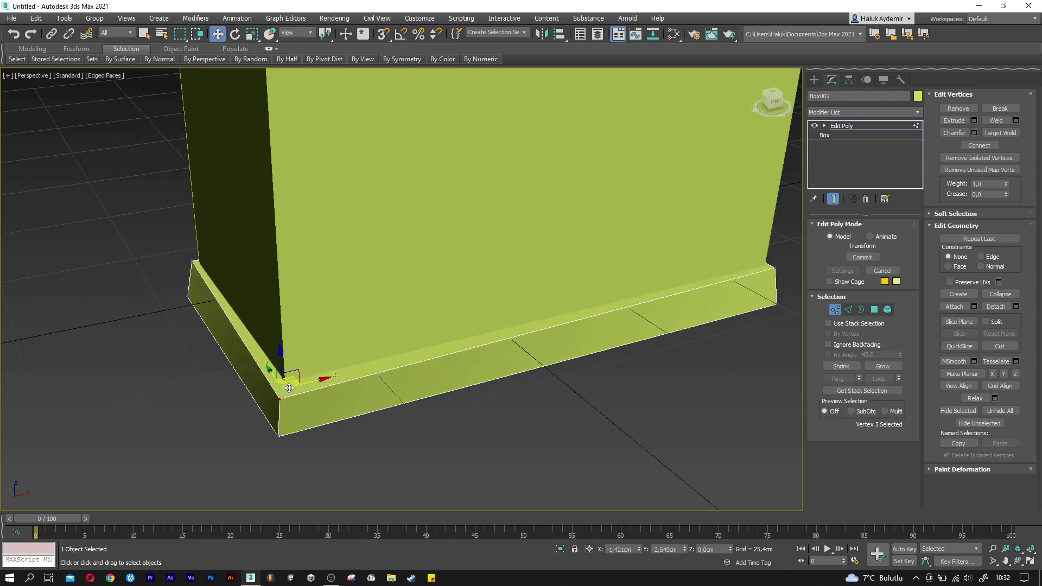
pyautogui.moveTo(523, 352)
pyautogui.keyDown('alt'); pyautogui.mouseDown(button='middle')
pyautogui.moveTo(449, 361)
pyautogui.moveTo(281, 298)
pyautogui.mouseUp(button='middle'); pyautogui.keyUp('alt')
pyautogui.scroll(-2, 281, 298)
pyautogui.moveTo(615, 432); pyautogui.dragTo(599, 460)
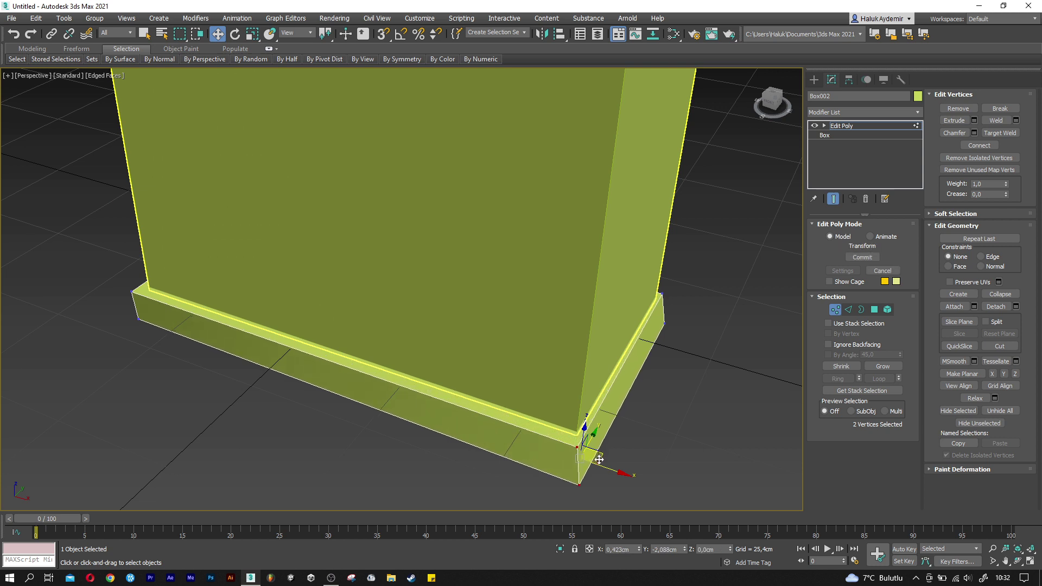
pyautogui.moveTo(450, 415)
pyautogui.keyDown('alt'); pyautogui.mouseDown(button='middle')
pyautogui.moveTo(500, 413)
pyautogui.moveTo(563, 357)
pyautogui.mouseUp(button='middle'); pyautogui.keyUp('alt')
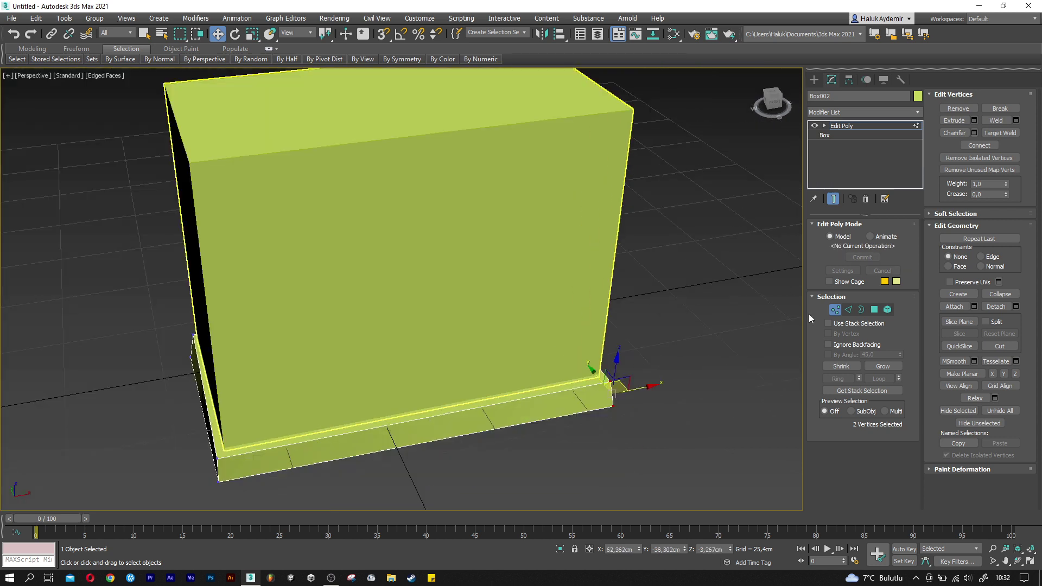
pyautogui.click(835, 309)
# Orbit to a front view and select both the box and the slab.
pyautogui.scroll(-1, 233, 404)
pyautogui.scroll(-5, 228, 407)
pyautogui.moveTo(223, 415)
pyautogui.keyDown('alt'); pyautogui.mouseDown(button='middle')
pyautogui.moveTo(200, 396)
pyautogui.moveTo(249, 389)
pyautogui.mouseUp(button='middle'); pyautogui.keyUp('alt')
pyautogui.scroll(-2, 249, 389)
pyautogui.keyDown('ctrl'); pyautogui.click(343, 362); pyautogui.keyUp('ctrl')
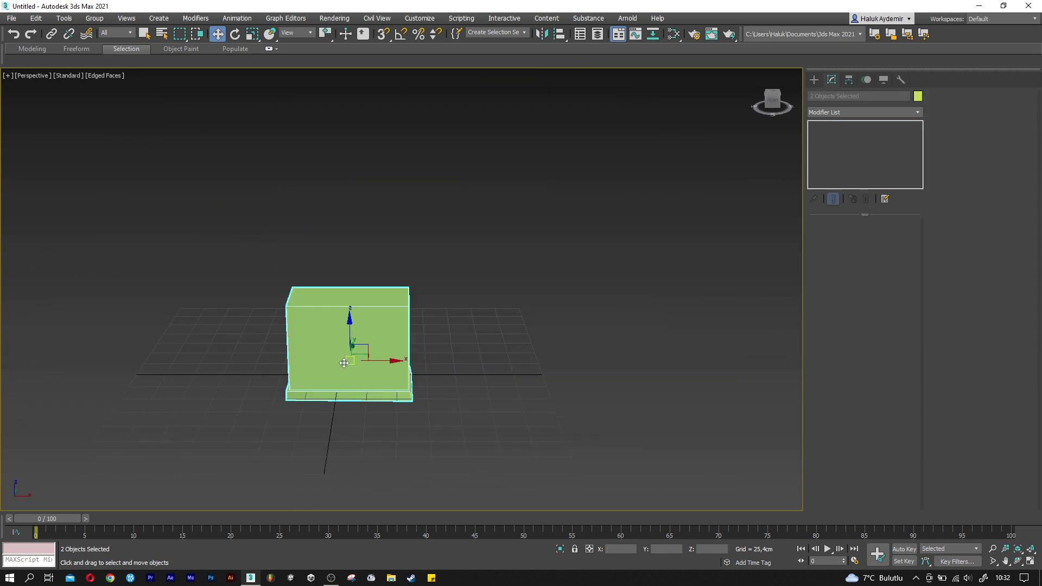
# Clone the base slab downward as a new copy.
pyautogui.scroll(4, 326, 380)
pyautogui.keyDown('alt'); pyautogui.moveTo(352, 391); pyautogui.dragTo(383, 428, button='middle'); pyautogui.keyUp('alt')
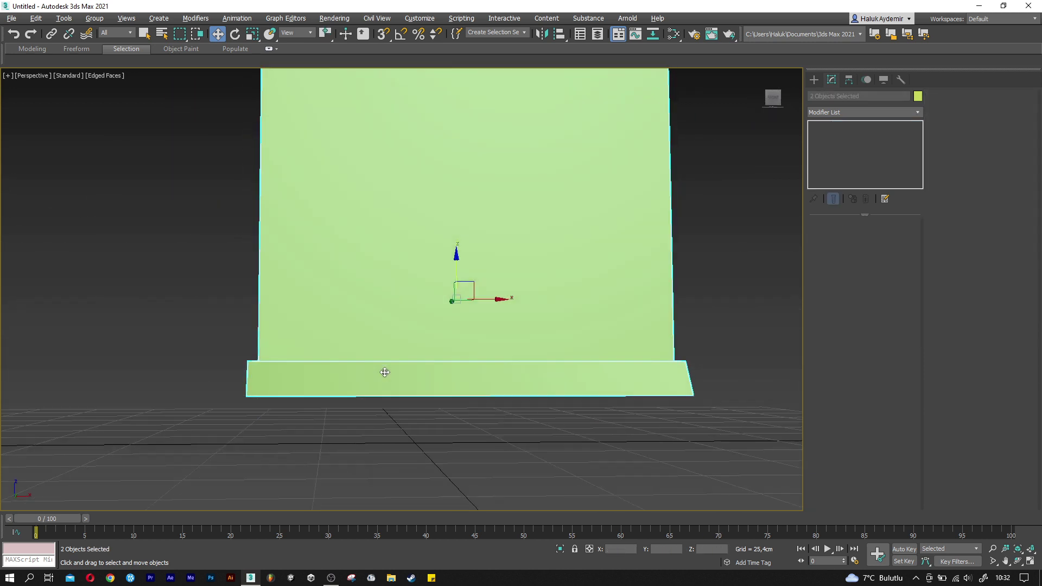
pyautogui.click(373, 379)
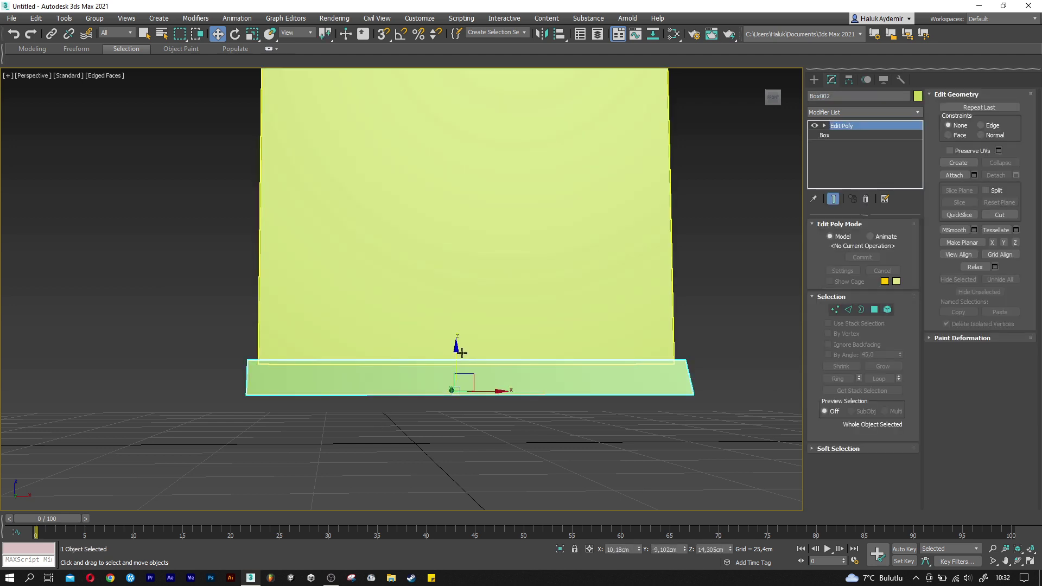
pyautogui.keyDown('shift'); pyautogui.moveTo(458, 353); pyautogui.dragTo(455, 416); pyautogui.keyUp('shift')
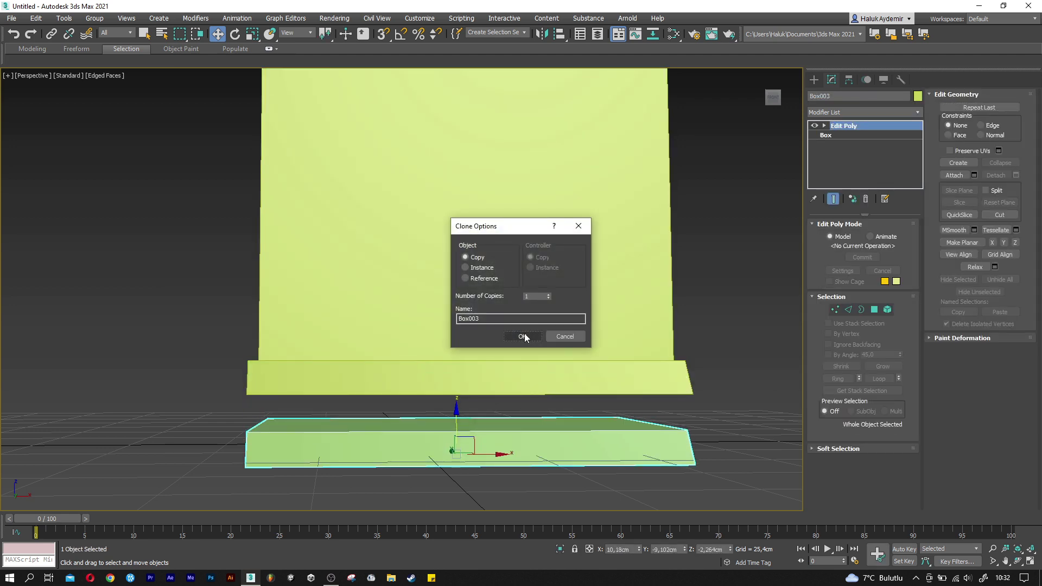
pyautogui.click(522, 336)
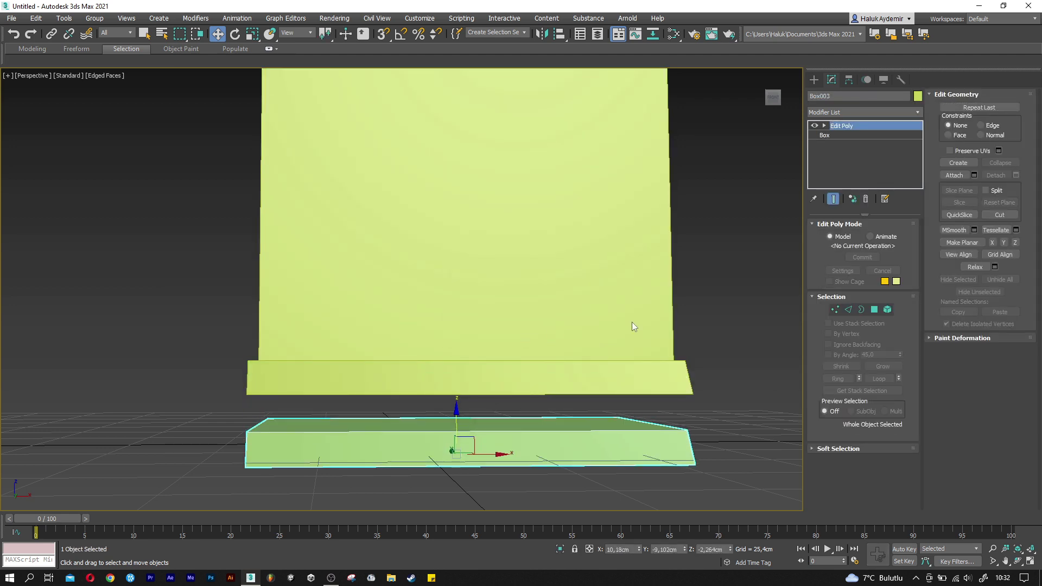
# Delete the copy's Edit Poly modifier and make it an 8 × 8 × 10 cm box.
pyautogui.rightClick(853, 126)
pyautogui.click(875, 142)
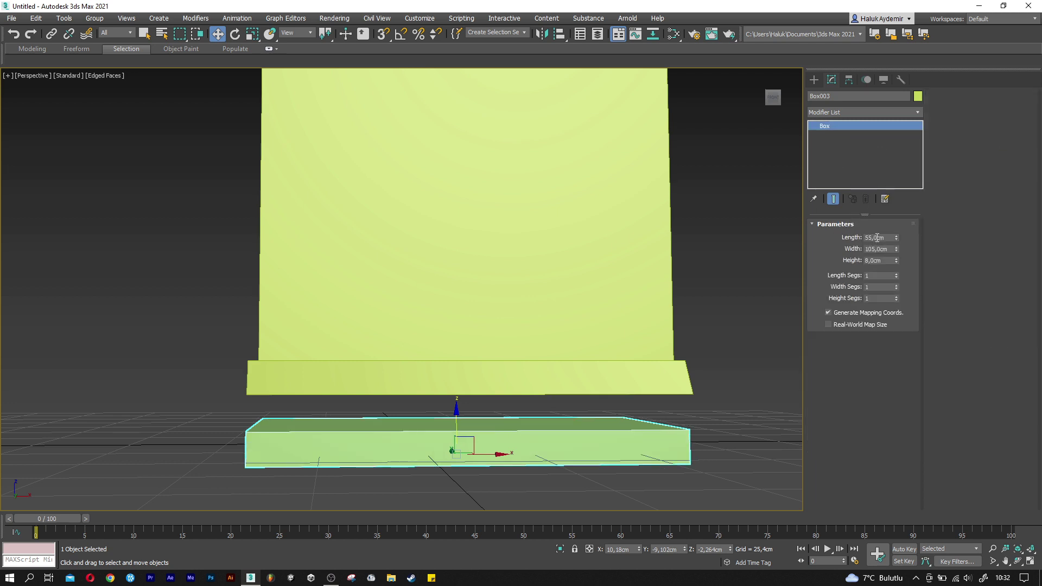
pyautogui.write('8')
pyautogui.press('Tab')
pyautogui.write('8')
pyautogui.press('Tab')
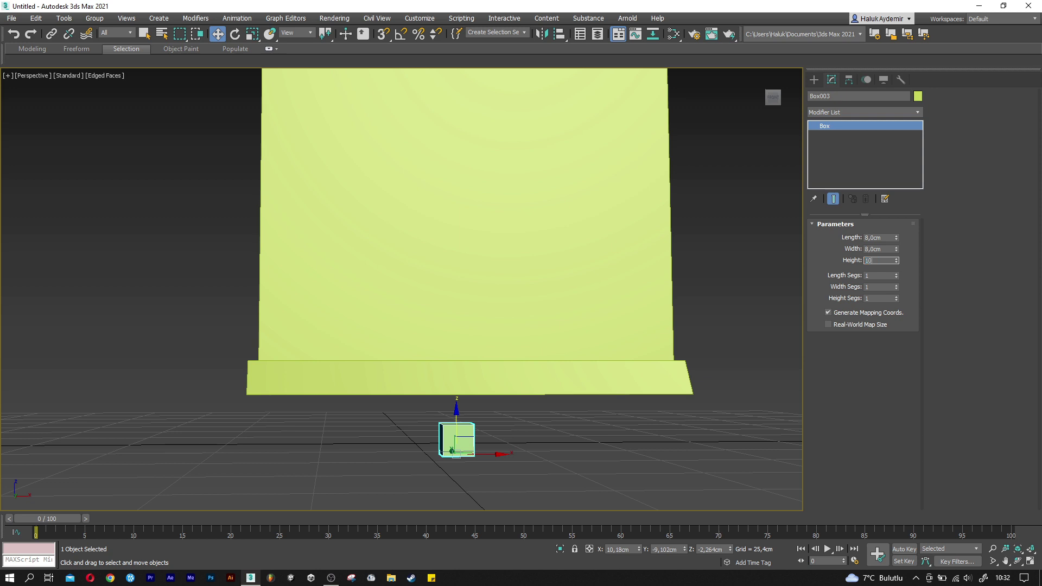
pyautogui.keyDown('alt'); pyautogui.moveTo(642, 335); pyautogui.dragTo(450, 390, button='middle'); pyautogui.keyUp('alt')
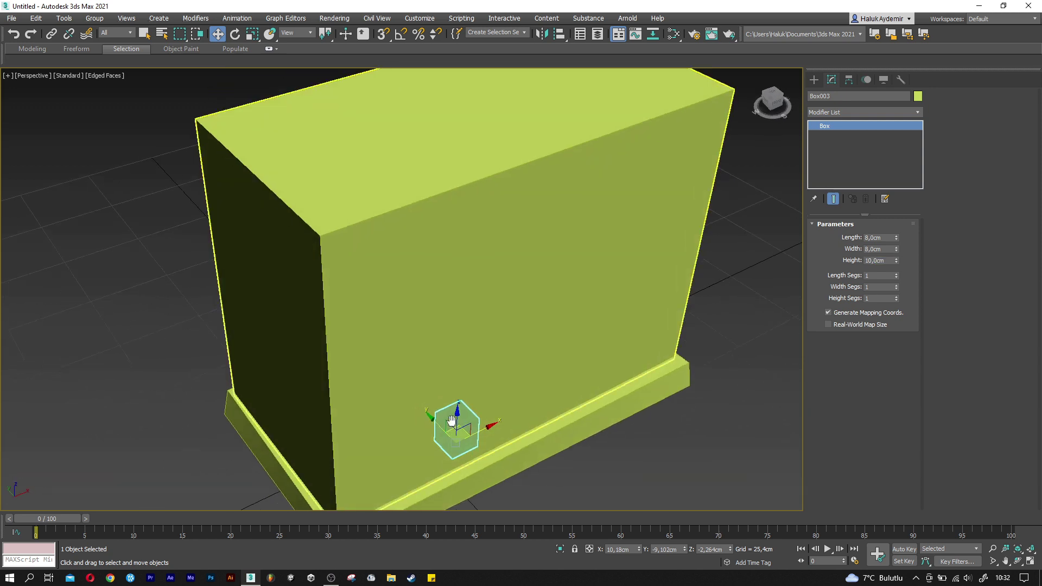
# In the Top view, move the small box to the cabinet's front-left corner.
pyautogui.press('t')
pyautogui.scroll(3, 381, 281)
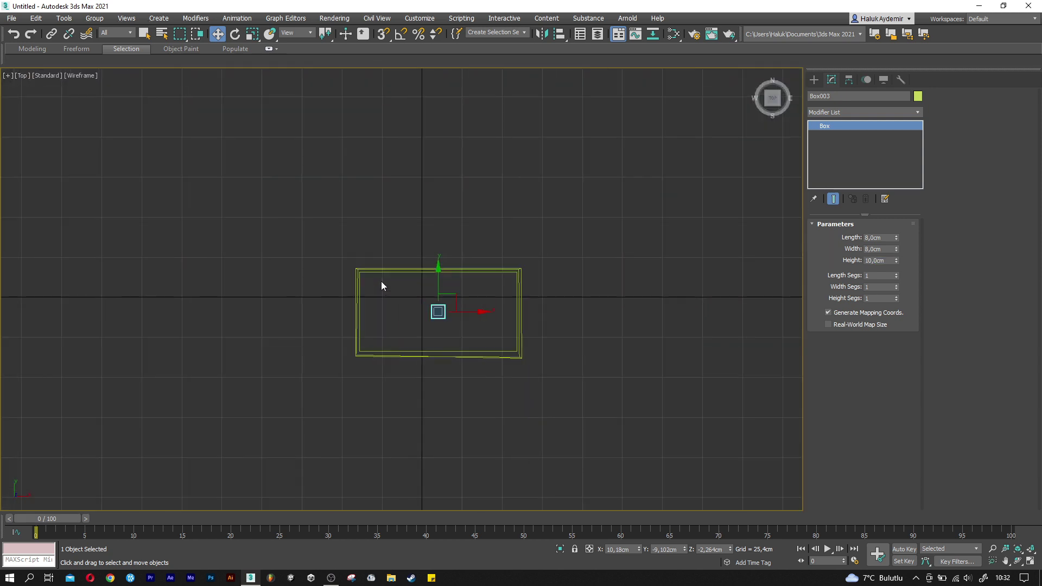
pyautogui.scroll(3, 382, 281)
pyautogui.moveTo(495, 296); pyautogui.dragTo(352, 354)
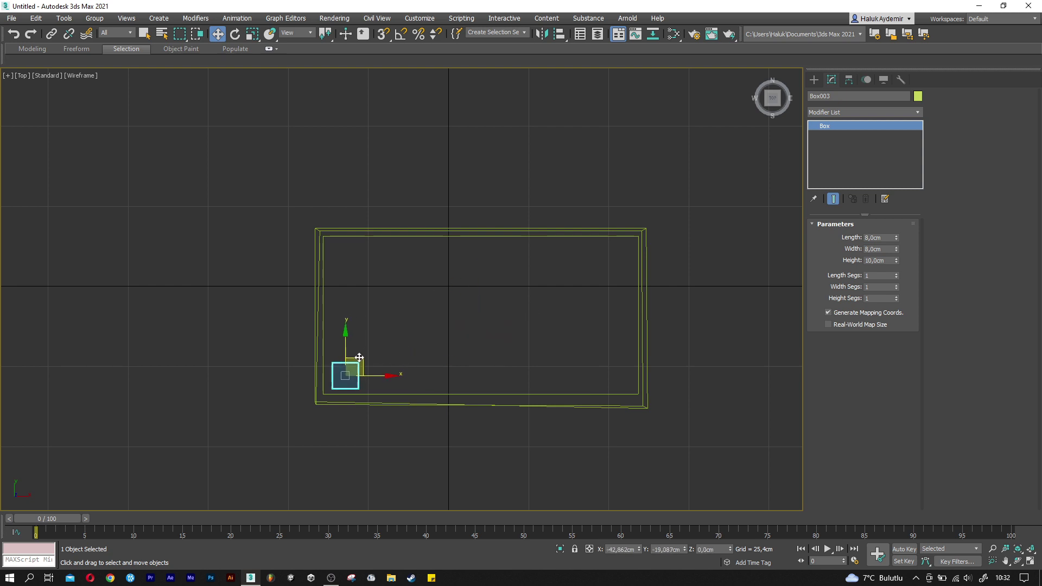
pyautogui.scroll(3, 336, 390)
pyautogui.moveTo(353, 343); pyautogui.dragTo(351, 346)
pyautogui.press('p')
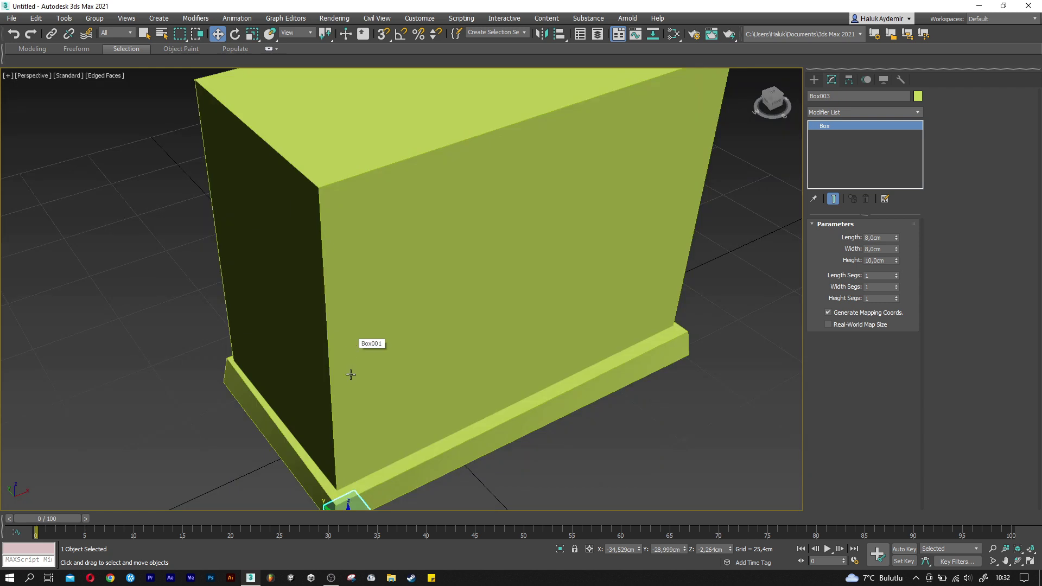
pyautogui.moveTo(351, 346); pyautogui.dragTo(356, 374, button='middle')
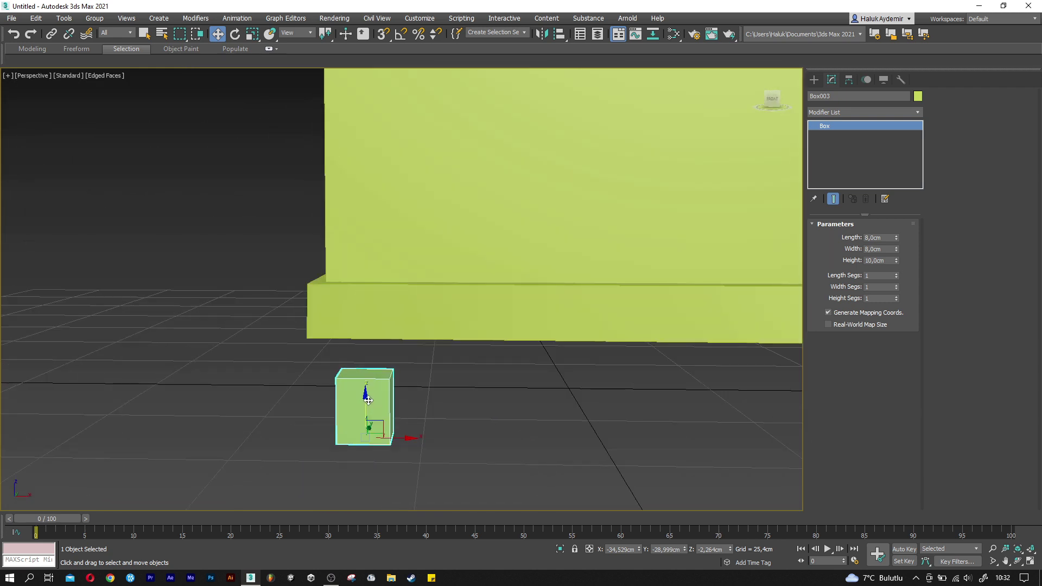
# In the Front view, raise the small box up under the base slab.
pyautogui.press('f')
pyautogui.scroll(5, 385, 262)
pyautogui.moveTo(407, 291); pyautogui.dragTo(408, 251)
pyautogui.scroll(2, 408, 251)
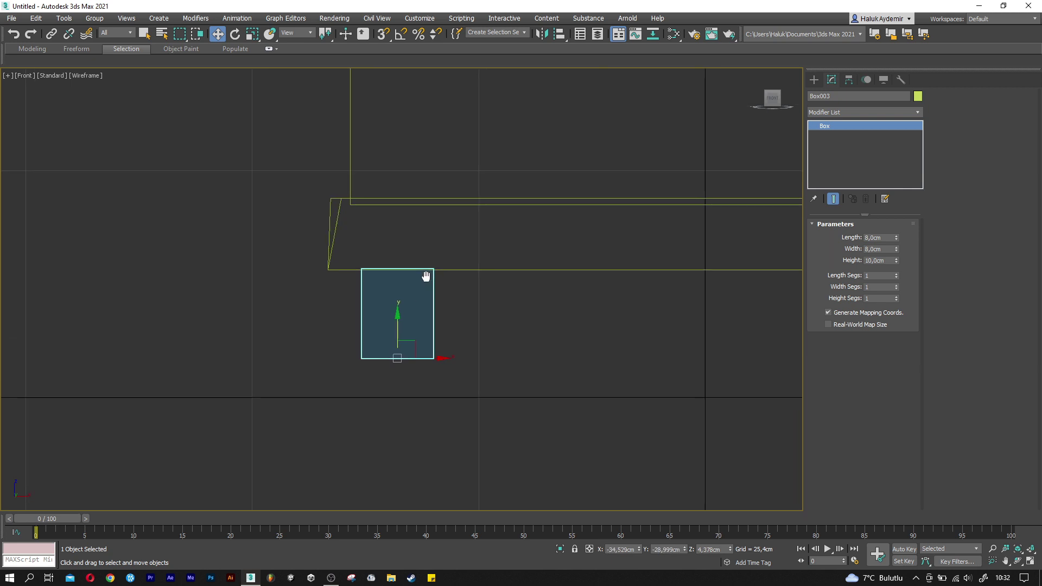
pyautogui.click(846, 110)
# Add Edit Poly and scale the leg's four bottom vertices outward to about 108%.
pyautogui.press('e')
pyautogui.click(845, 150)
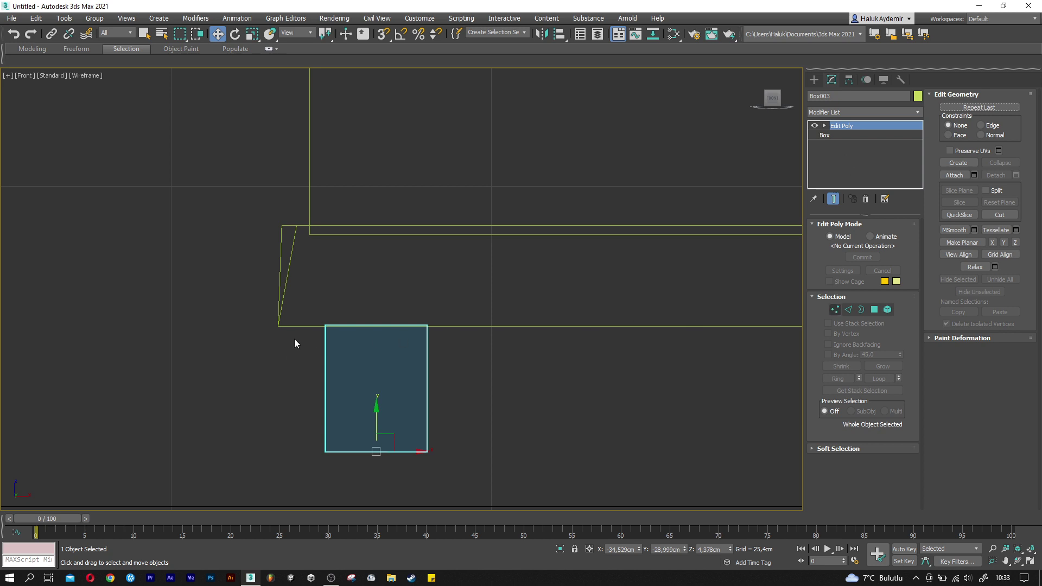
pyautogui.press('1')
pyautogui.moveTo(294, 339); pyautogui.dragTo(311, 316, button='middle')
pyautogui.moveTo(526, 389); pyautogui.dragTo(526, 389)
pyautogui.press('r')
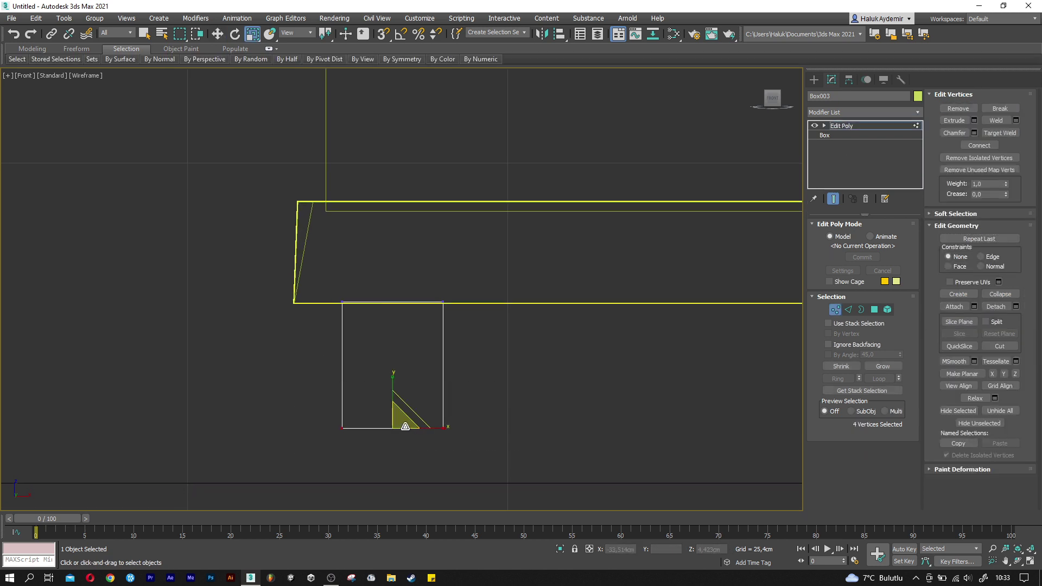
pyautogui.moveTo(404, 423); pyautogui.dragTo(407, 417)
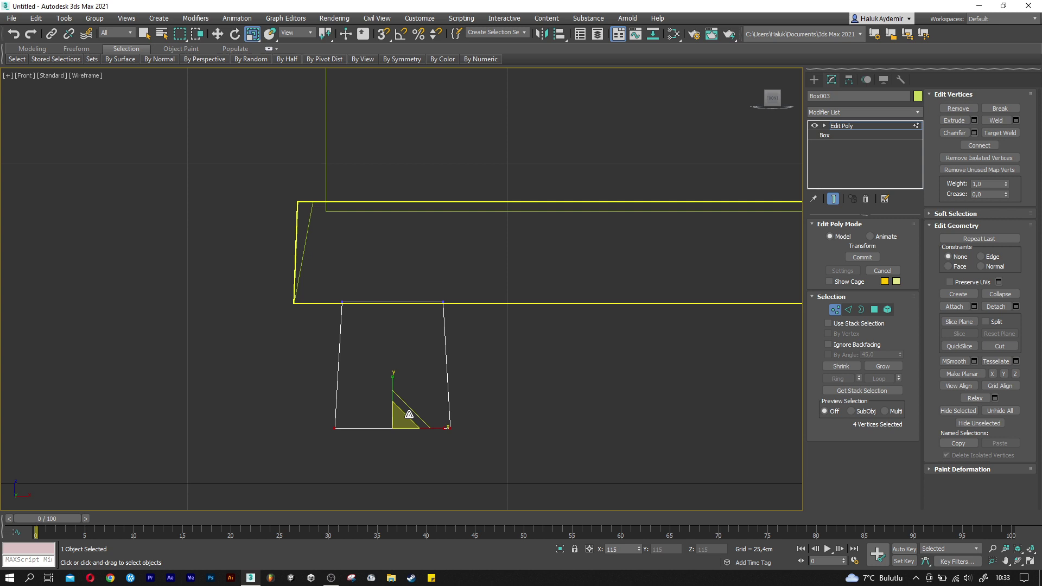
pyautogui.press('w')
# Leave vertex editing and show the leg in a wireframe Top view.
pyautogui.scroll(-1, 441, 331)
pyautogui.scroll(-2, 434, 380)
pyautogui.press('p')
pyautogui.moveTo(356, 242); pyautogui.dragTo(358, 239)
pyautogui.keyDown('alt'); pyautogui.moveTo(360, 239); pyautogui.dragTo(773, 380, button='middle'); pyautogui.keyUp('alt')
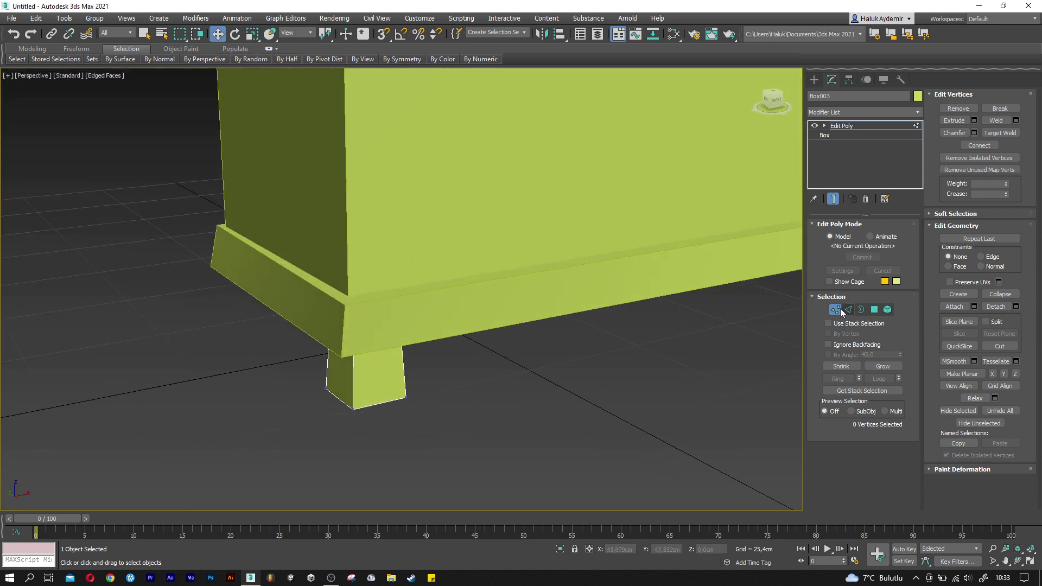
pyautogui.click(843, 311)
pyautogui.press('t')
pyautogui.press('F3')
pyautogui.scroll(-2, 336, 388)
pyautogui.scroll(-5, 346, 382)
pyautogui.scroll(4, 350, 390)
pyautogui.scroll(2, 326, 407)
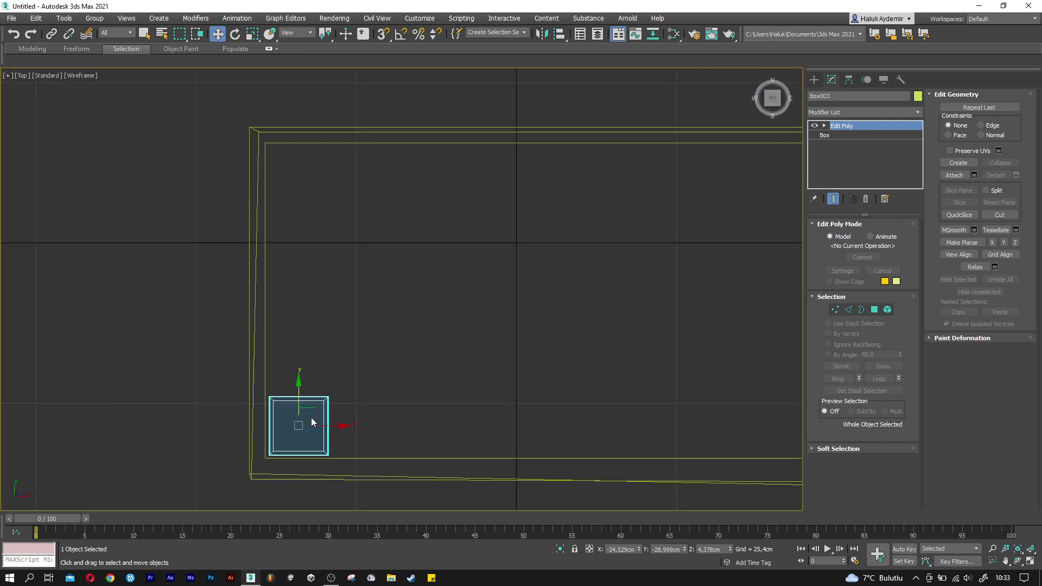
# Copy the leg to the base's other front corner.
pyautogui.moveTo(316, 407); pyautogui.dragTo(330, 156)
pyautogui.click(524, 343)
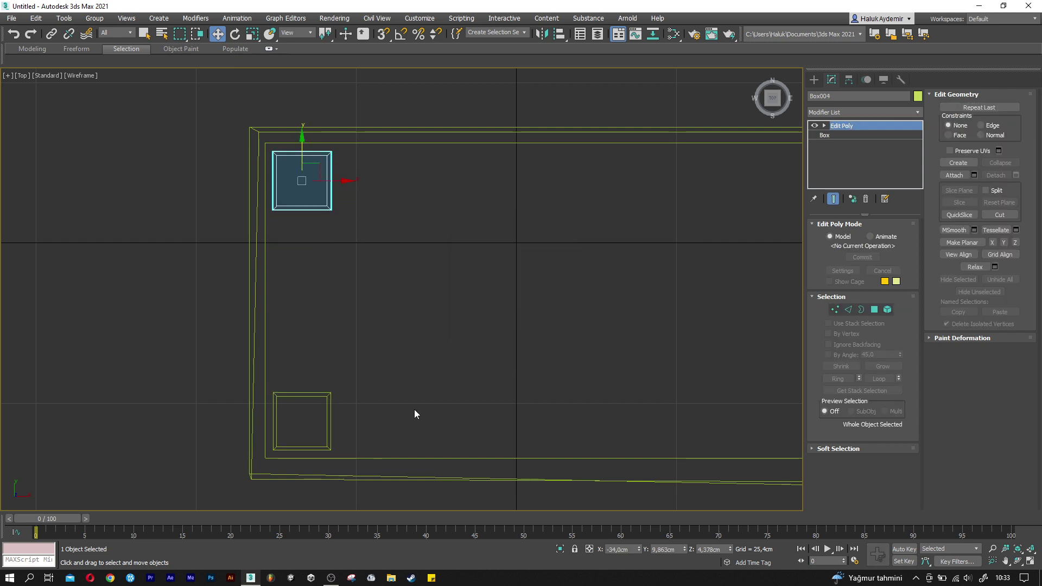
pyautogui.keyDown('ctrl'); pyautogui.click(318, 406); pyautogui.keyUp('ctrl')
pyautogui.scroll(-3, 342, 396)
pyautogui.moveTo(447, 380)
pyautogui.mouseDown(button='middle')
pyautogui.moveTo(298, 373)
pyautogui.moveTo(342, 376)
pyautogui.mouseUp(button='middle')
# Copy both legs across to the right side of the base.
pyautogui.keyDown('shift'); pyautogui.moveTo(256, 328); pyautogui.dragTo(645, 335); pyautogui.keyUp('shift')
pyautogui.click(510, 340)
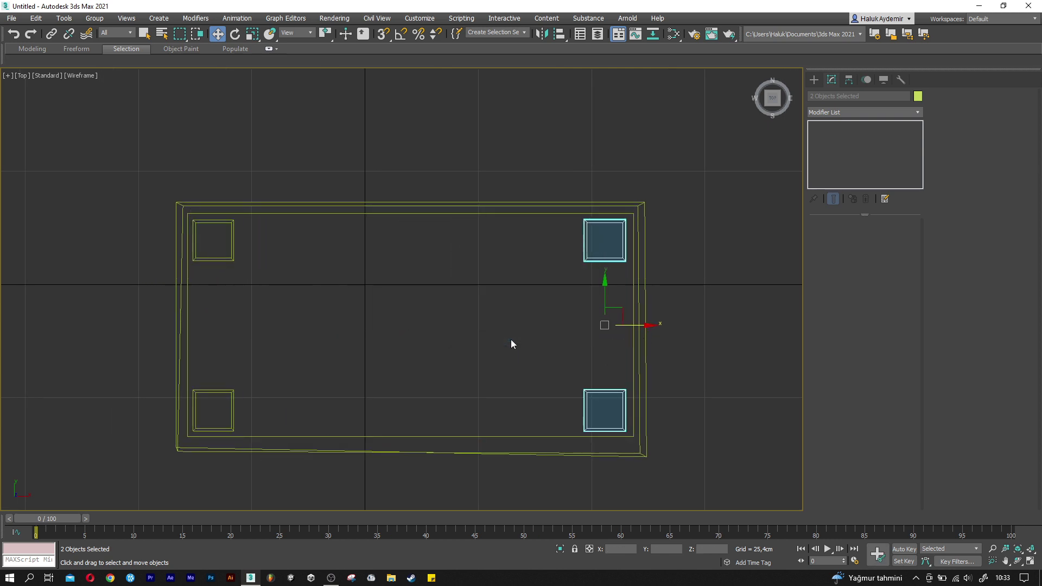
pyautogui.press('p')
pyautogui.keyDown('alt'); pyautogui.moveTo(511, 340); pyautogui.dragTo(522, 373, button='middle'); pyautogui.keyUp('alt')
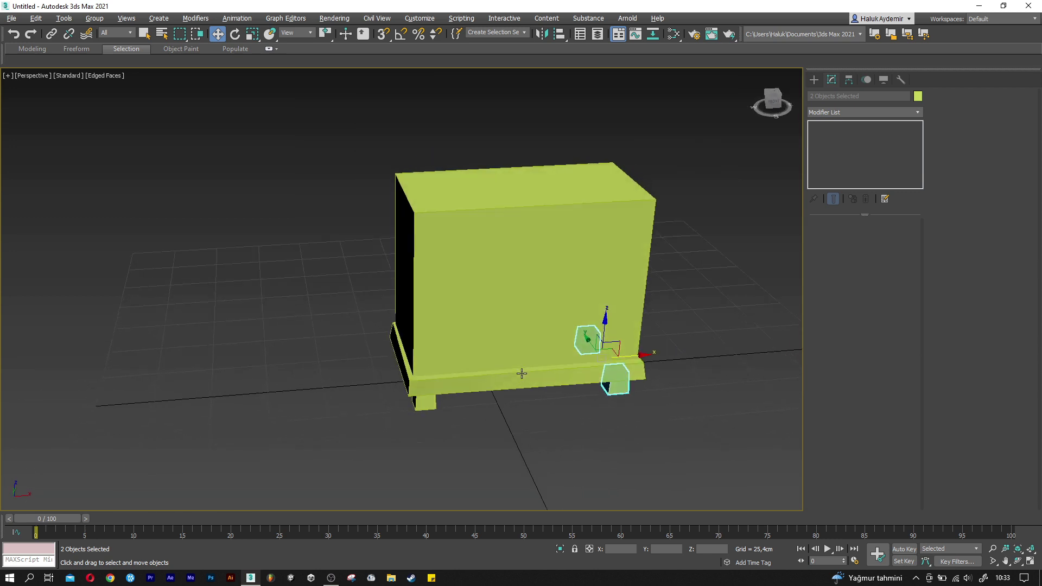
pyautogui.click(535, 454)
pyautogui.moveTo(550, 419)
pyautogui.keyDown('alt'); pyautogui.mouseDown(button='middle')
pyautogui.moveTo(604, 418)
pyautogui.moveTo(558, 416)
pyautogui.moveTo(549, 389)
pyautogui.moveTo(495, 405)
pyautogui.moveTo(477, 398)
pyautogui.mouseUp(button='middle'); pyautogui.keyUp('alt')
pyautogui.click(477, 443)
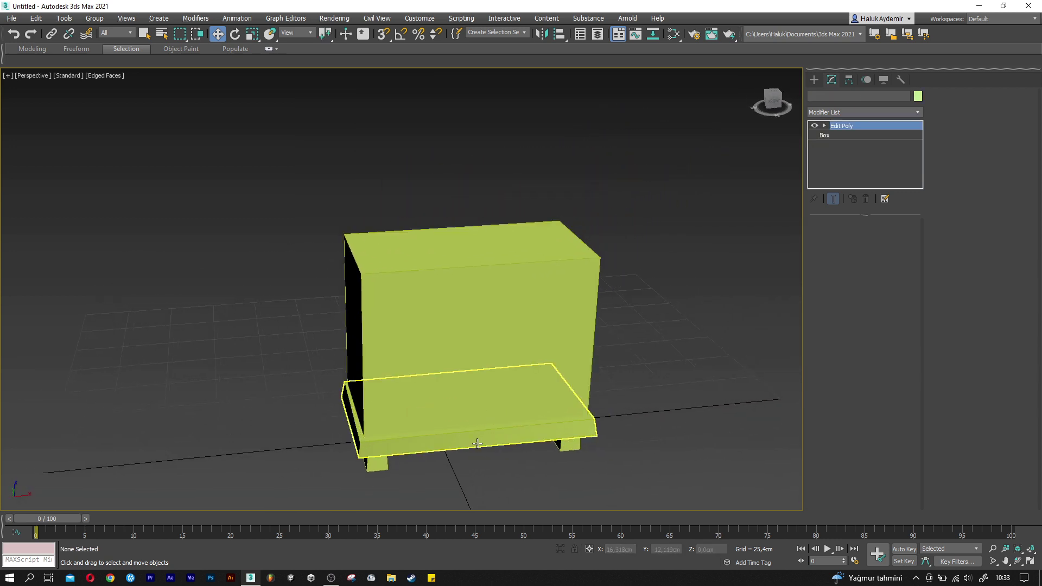
# Copy the base slab up onto the cabinet as its top.
pyautogui.keyDown('shift'); pyautogui.moveTo(477, 260); pyautogui.dragTo(473, 255); pyautogui.keyUp('shift')
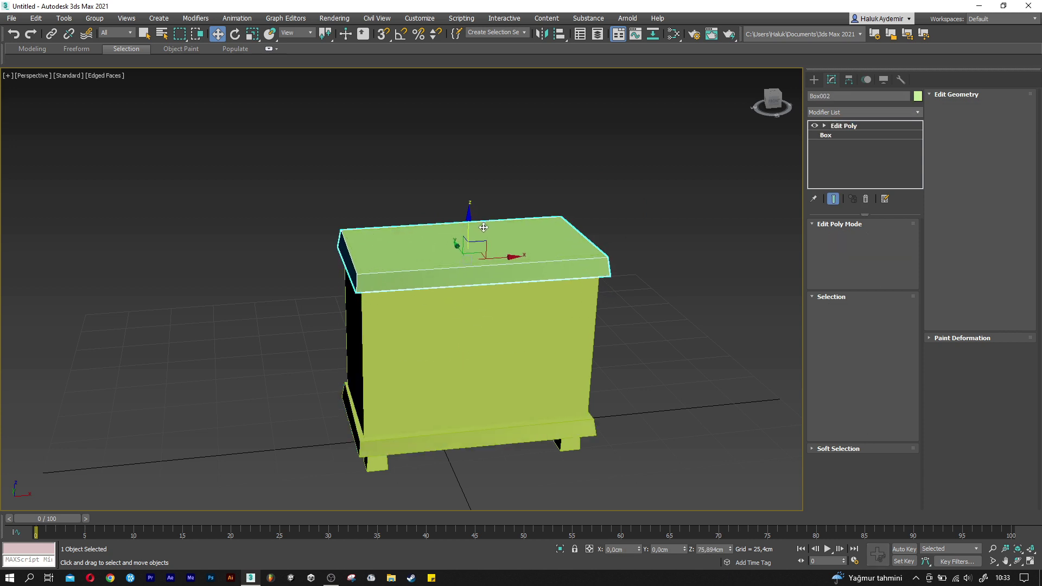
pyautogui.click(521, 334)
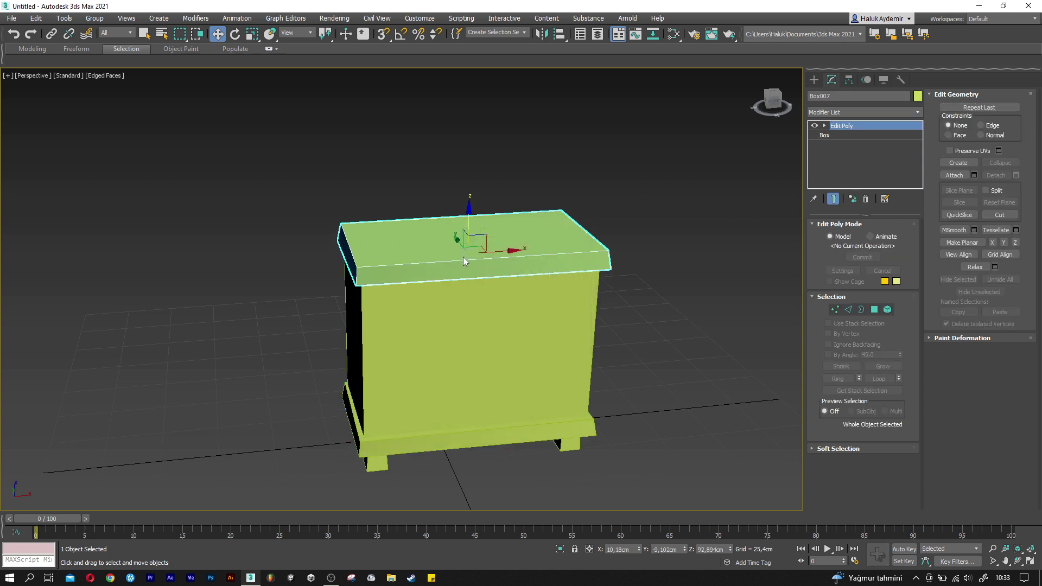
pyautogui.scroll(4, 464, 257)
# Select and adjust the top slab's corner vertices in Vertex mode.
pyautogui.click(835, 310)
pyautogui.moveTo(649, 230); pyautogui.dragTo(753, 294)
pyautogui.keyDown('alt'); pyautogui.moveTo(754, 294); pyautogui.dragTo(740, 318, button='middle'); pyautogui.keyUp('alt')
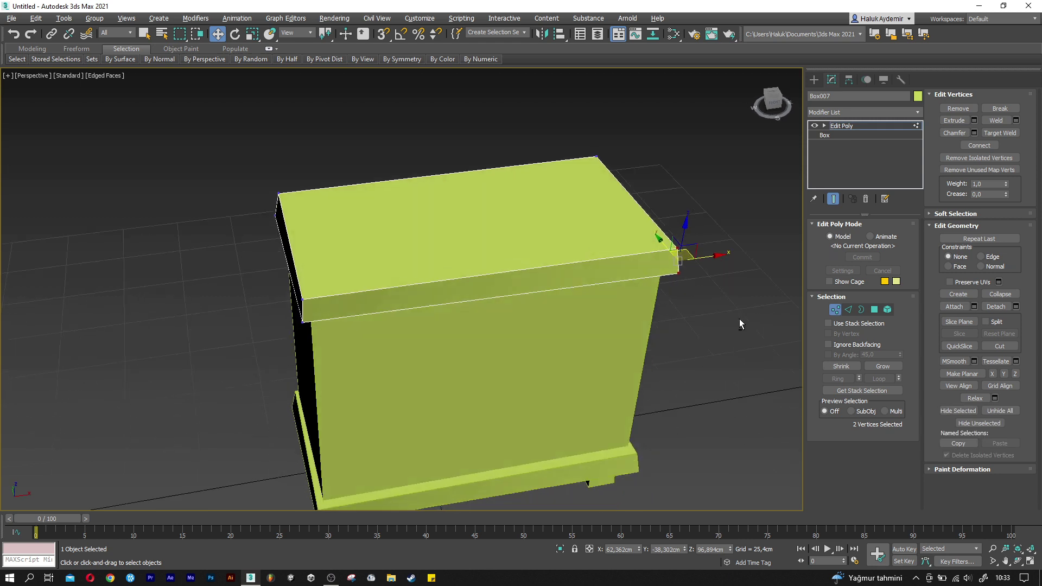
pyautogui.moveTo(331, 296); pyautogui.dragTo(332, 298)
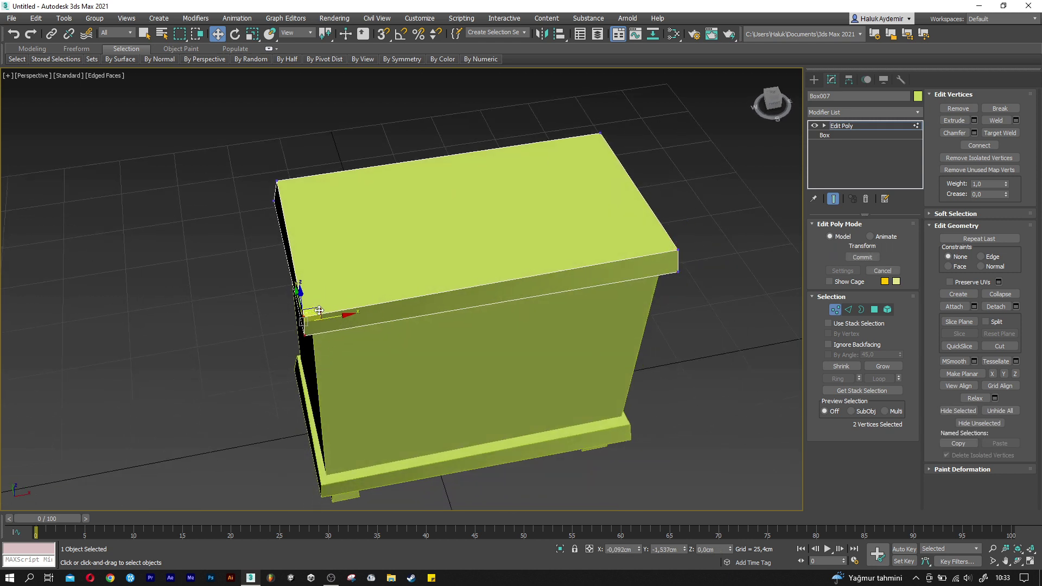
pyautogui.moveTo(523, 252)
pyautogui.mouseDown(button='middle')
pyautogui.moveTo(452, 316)
pyautogui.moveTo(604, 403)
pyautogui.moveTo(508, 383)
pyautogui.moveTo(530, 293)
pyautogui.mouseUp(button='middle')
pyautogui.click(586, 410)
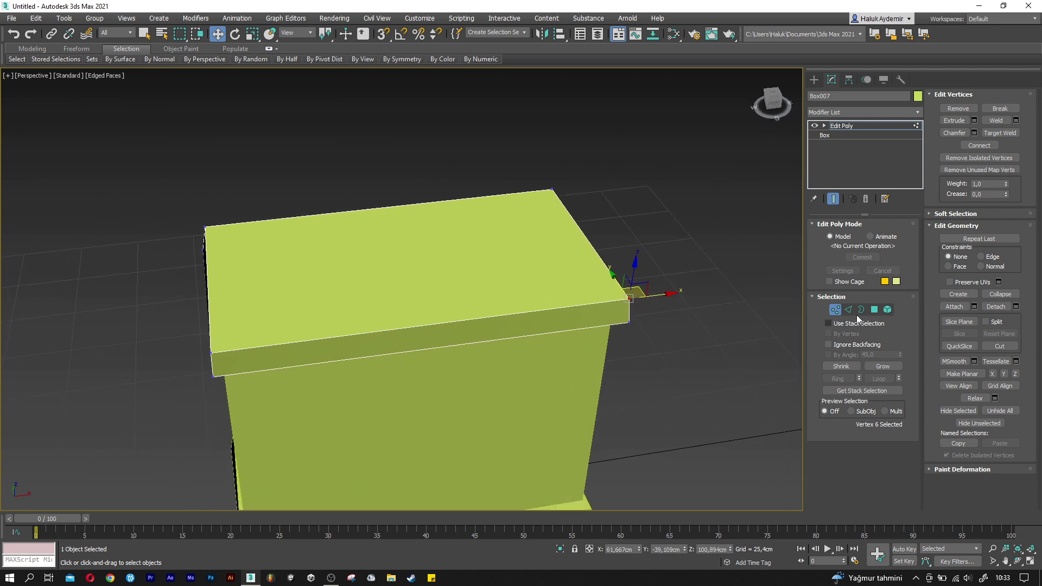
pyautogui.click(835, 309)
pyautogui.keyDown('alt'); pyautogui.moveTo(479, 330); pyautogui.dragTo(451, 326, button='middle'); pyautogui.keyUp('alt')
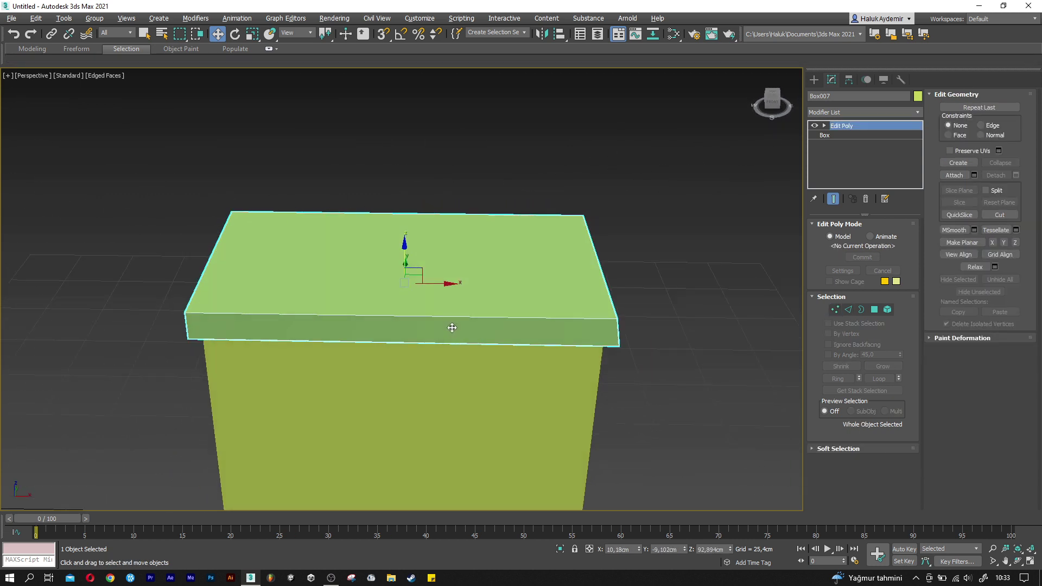
# Clone the top slab, remove its Edit Poly, and size it 40 × 5 × 100 cm.
pyautogui.keyDown('shift'); pyautogui.moveTo(402, 208); pyautogui.dragTo(402, 116); pyautogui.keyUp('shift')
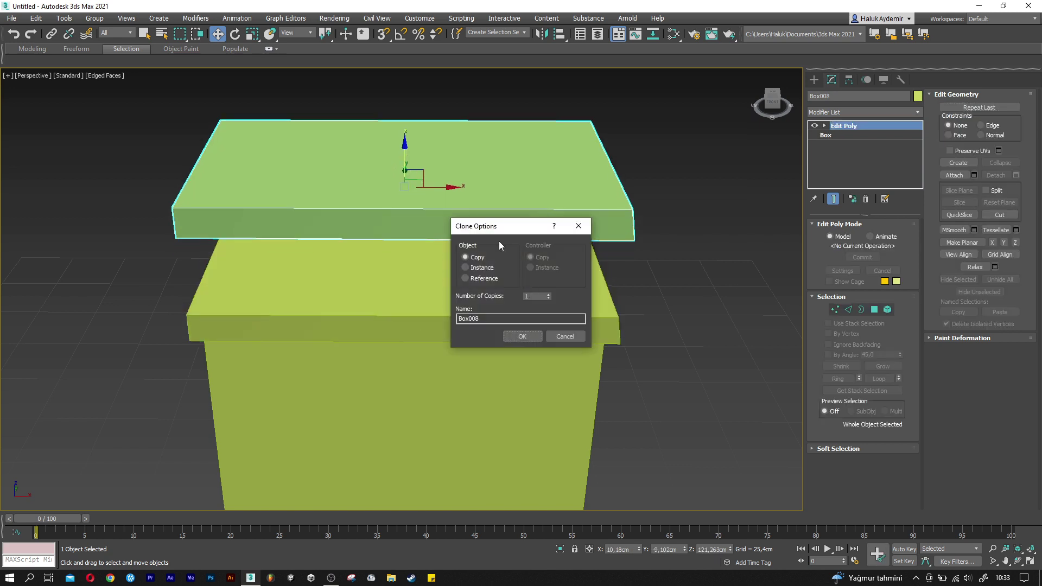
pyautogui.click(531, 336)
pyautogui.rightClick(864, 125)
pyautogui.click(884, 145)
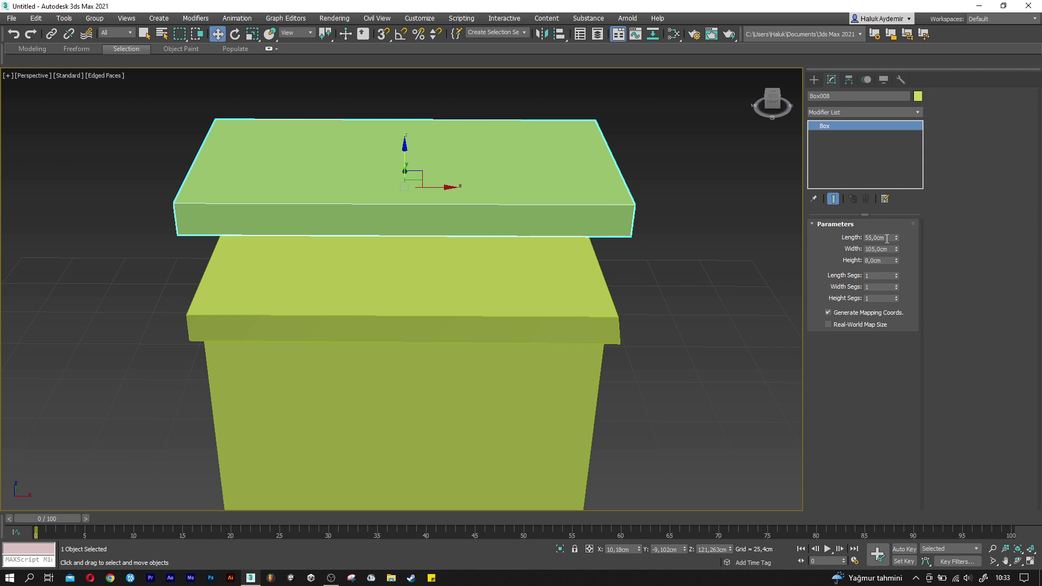
pyautogui.write('0')
pyautogui.press('Tab')
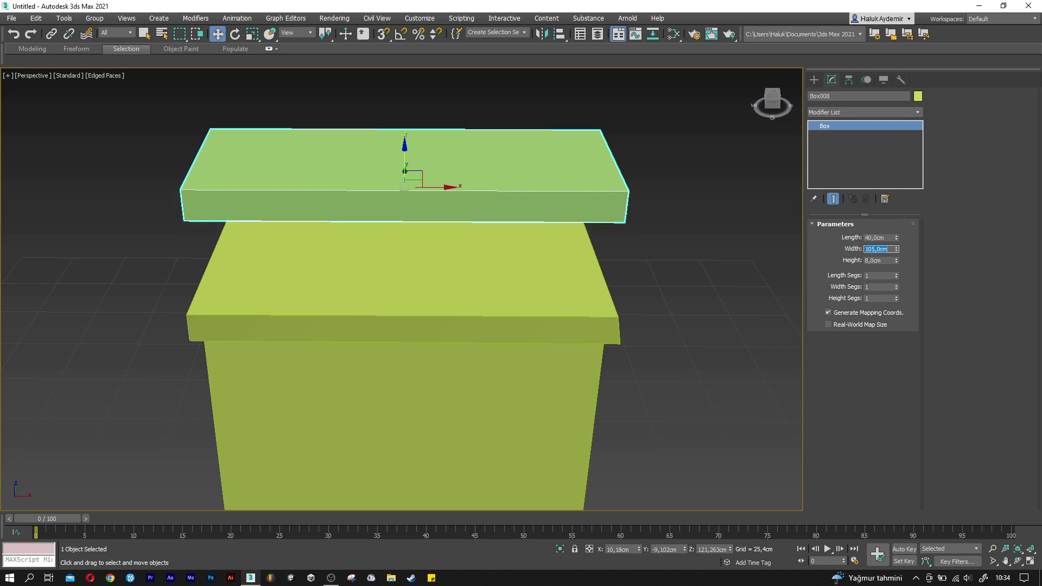
pyautogui.write('5')
pyautogui.press('Tab')
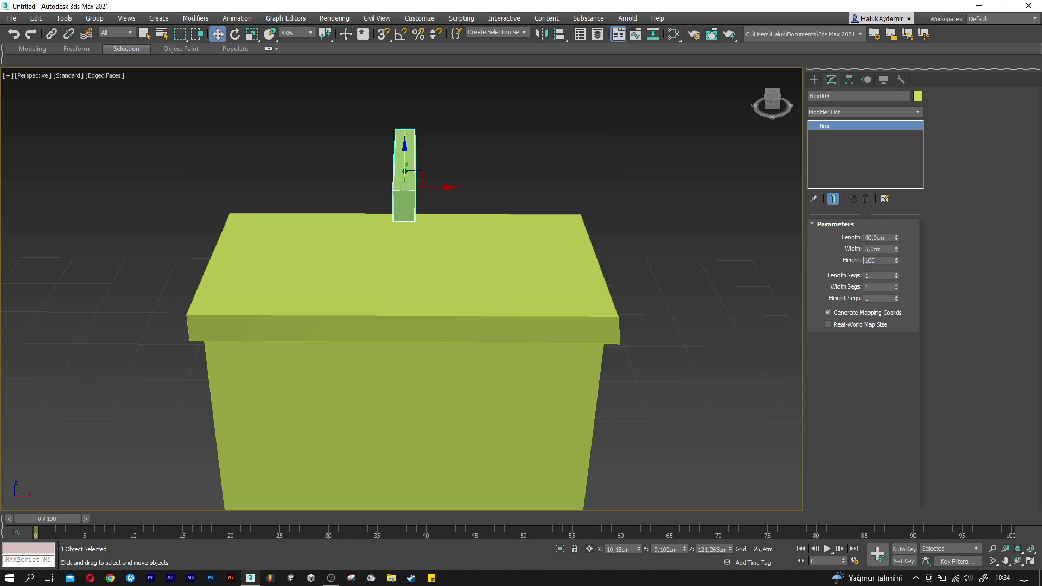
pyautogui.press('Return')
# Stand the upright panel on the top slab, aligned with its left edge.
pyautogui.moveTo(435, 186); pyautogui.dragTo(291, 195)
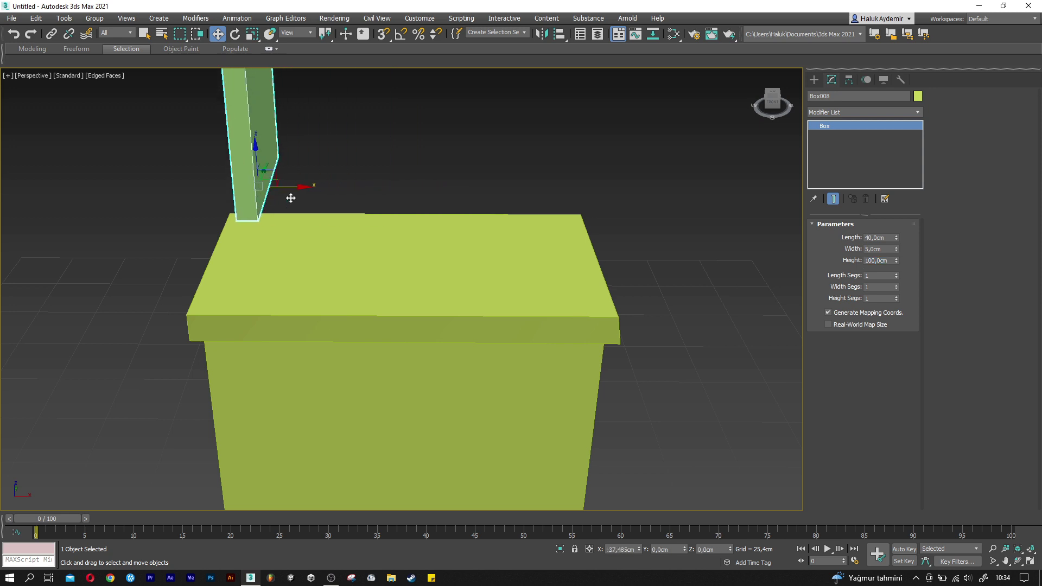
pyautogui.press('f')
pyautogui.hotkey('alt', 'q')
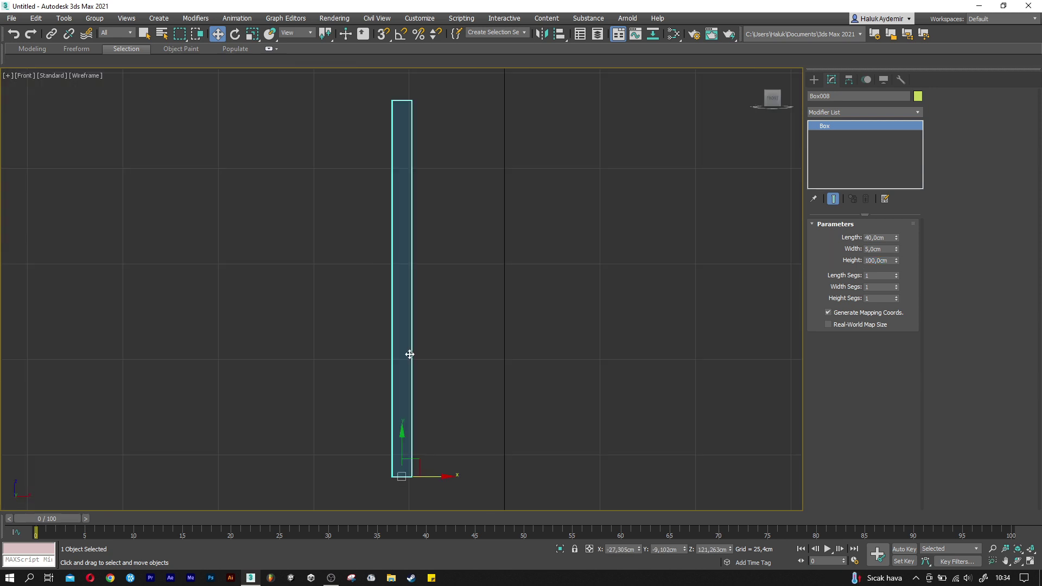
pyautogui.moveTo(410, 355); pyautogui.dragTo(381, 268, button='middle')
pyautogui.moveTo(391, 264)
pyautogui.mouseDown()
pyautogui.moveTo(351, 357)
pyautogui.moveTo(352, 347)
pyautogui.mouseUp()
pyautogui.scroll(4, 349, 359)
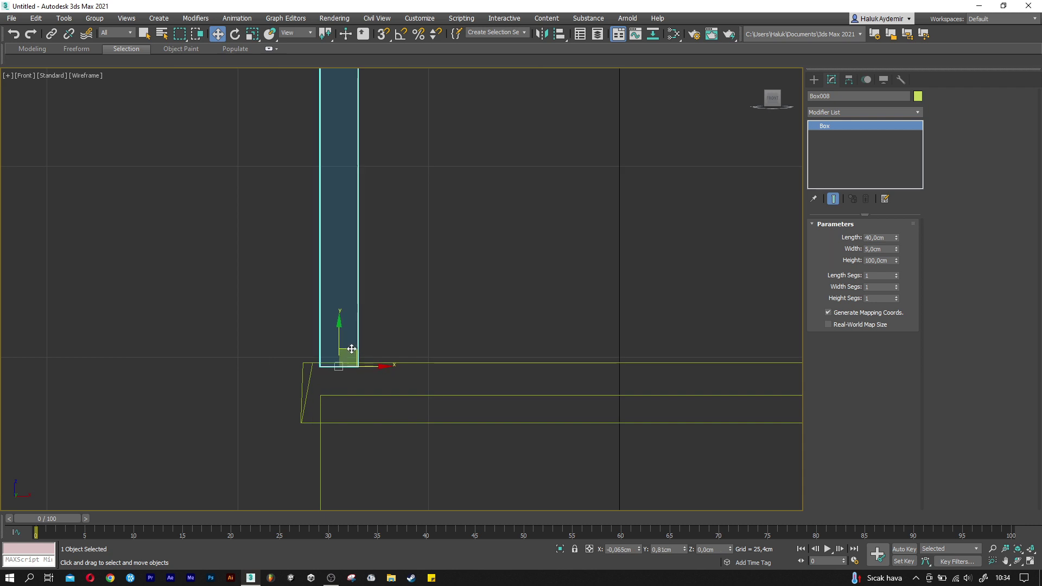
pyautogui.press('p')
pyautogui.moveTo(359, 352)
pyautogui.keyDown('alt'); pyautogui.mouseDown(button='middle')
pyautogui.moveTo(336, 334)
pyautogui.moveTo(374, 258)
pyautogui.mouseUp(button='middle'); pyautogui.keyUp('alt')
pyautogui.scroll(3, 386, 246)
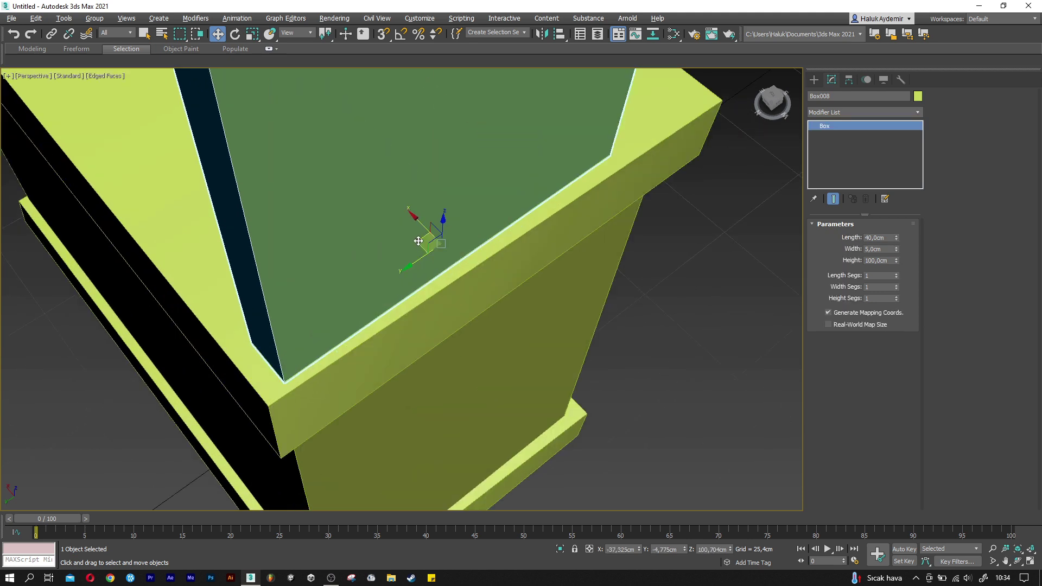
pyautogui.moveTo(418, 241); pyautogui.dragTo(406, 243)
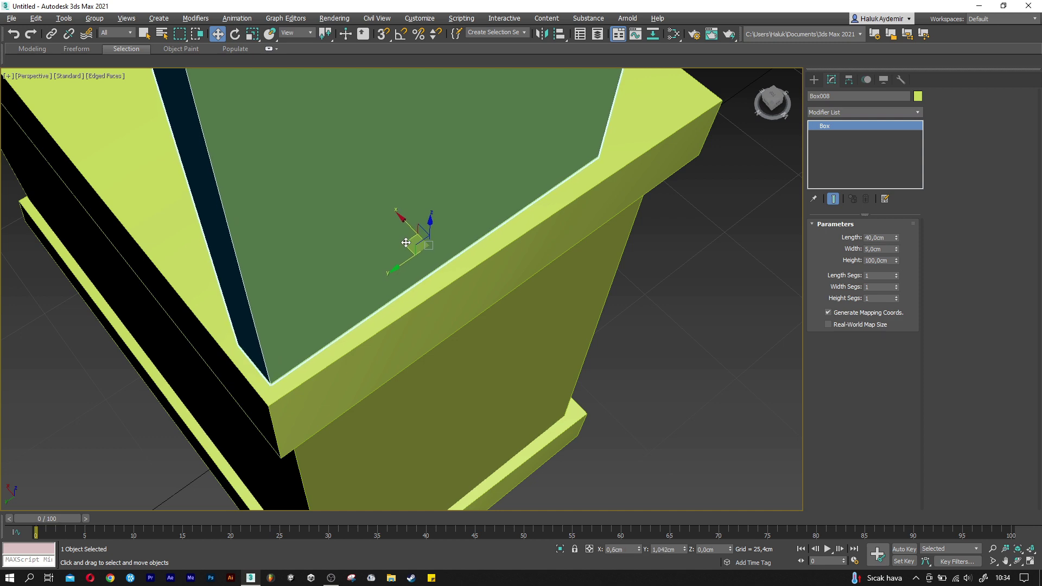
pyautogui.scroll(-5, 369, 247)
pyautogui.moveTo(304, 244)
pyautogui.keyDown('alt'); pyautogui.mouseDown(button='middle')
pyautogui.moveTo(337, 239)
pyautogui.moveTo(305, 363)
pyautogui.moveTo(279, 342)
pyautogui.mouseUp(button='middle'); pyautogui.keyUp('alt')
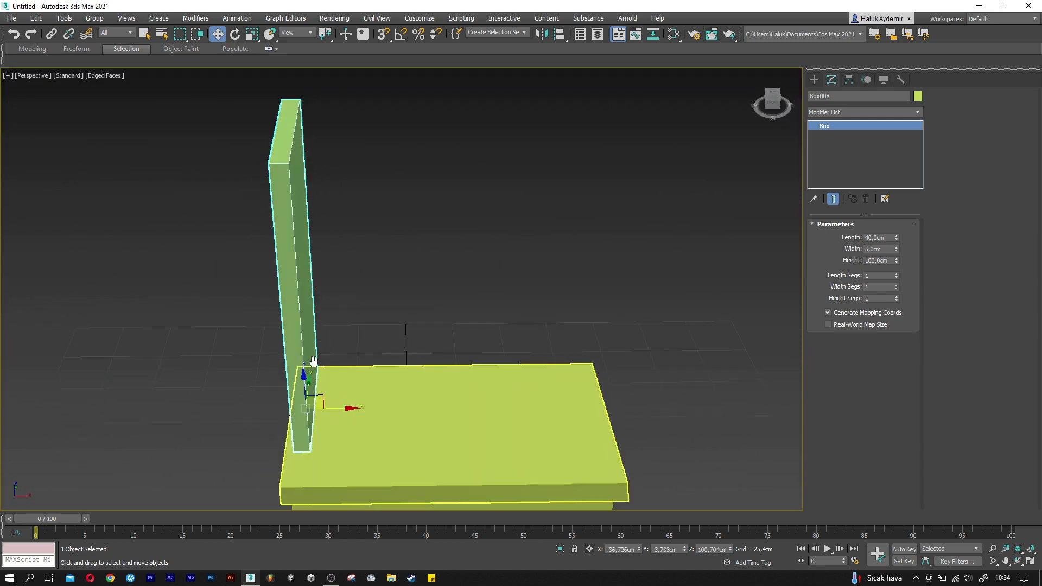
# Add an Edit Poly modifier to the post and shift its top edge sideways.
pyautogui.click(842, 115)
pyautogui.write('esh')
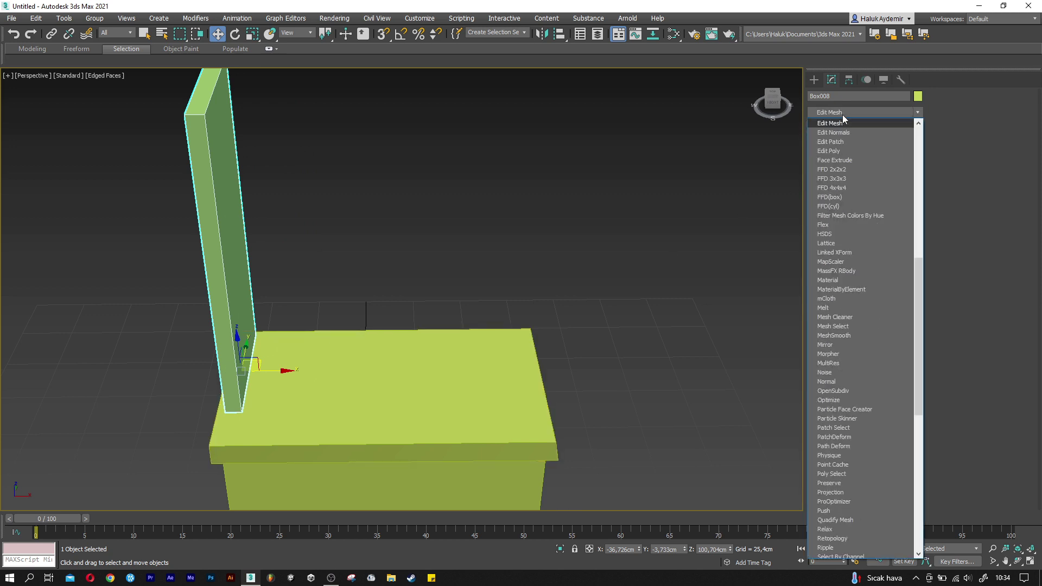
pyautogui.click(842, 151)
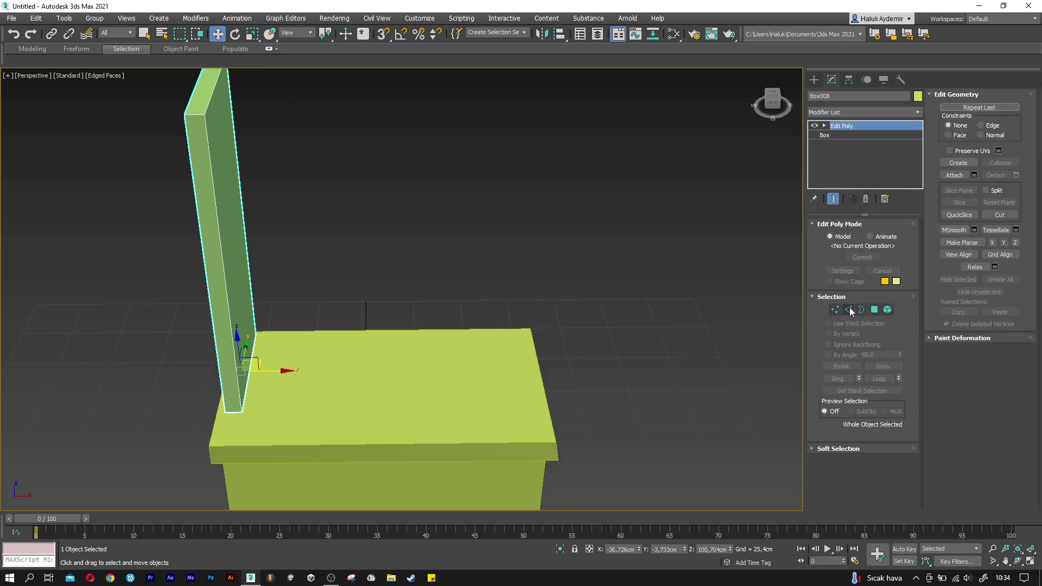
pyautogui.click(850, 310)
pyautogui.keyDown('alt'); pyautogui.moveTo(310, 158); pyautogui.dragTo(315, 160, button='middle'); pyautogui.keyUp('alt')
pyautogui.click(296, 155)
pyautogui.moveTo(321, 134); pyautogui.dragTo(315, 134)
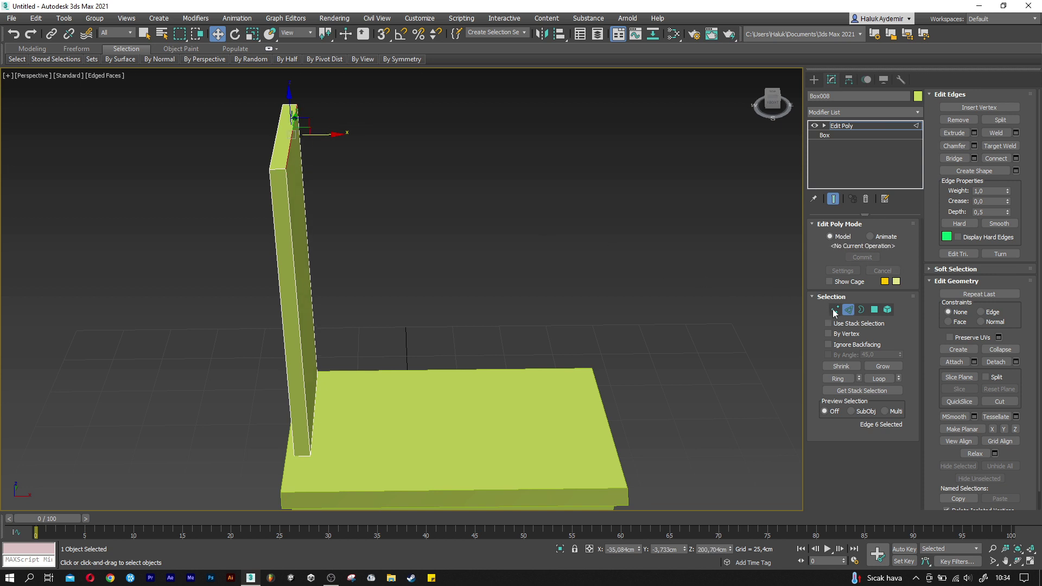
pyautogui.click(848, 310)
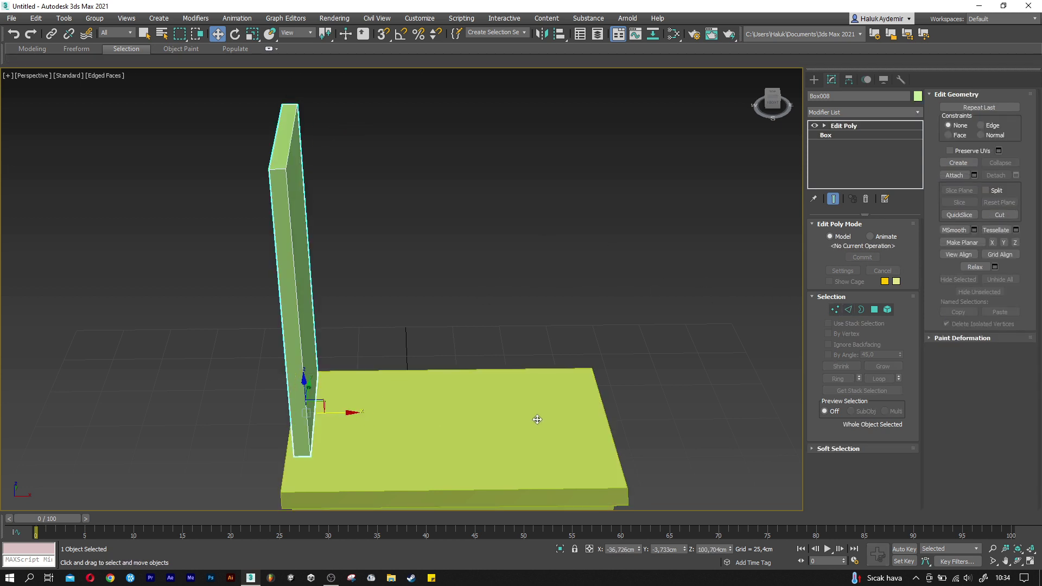
# Copy the side wall to the base's right edge and pull its top corner slightly inward.
pyautogui.keyDown('shift'); pyautogui.moveTo(337, 412); pyautogui.dragTo(621, 414); pyautogui.keyUp('shift')
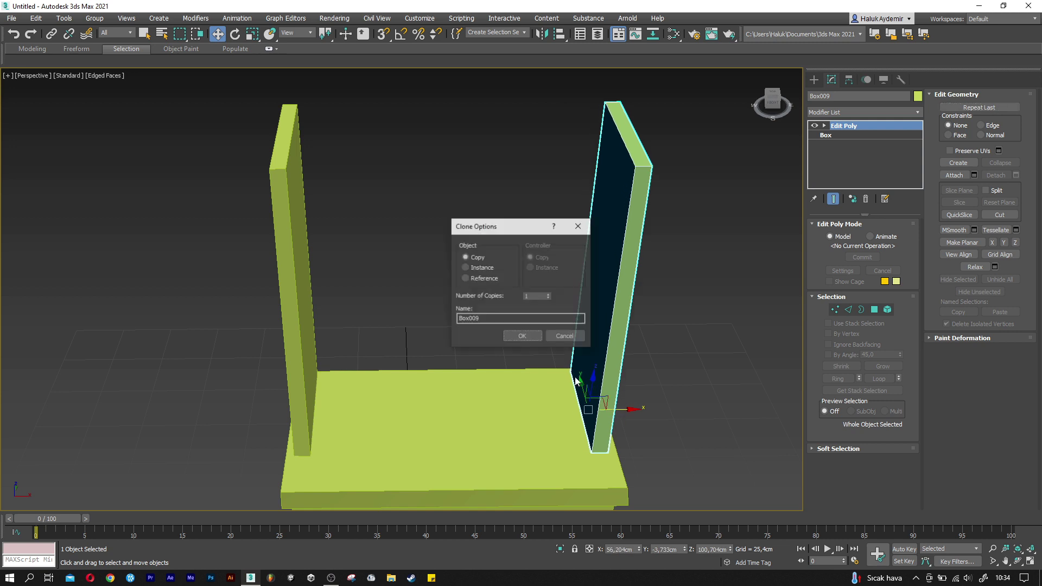
pyautogui.click(532, 336)
pyautogui.moveTo(647, 394)
pyautogui.keyDown('alt'); pyautogui.mouseDown(button='middle')
pyautogui.moveTo(595, 396)
pyautogui.moveTo(623, 402)
pyautogui.moveTo(575, 423)
pyautogui.moveTo(631, 396)
pyautogui.moveTo(600, 391)
pyautogui.moveTo(766, 378)
pyautogui.mouseUp(button='middle'); pyautogui.keyUp('alt')
pyautogui.click(835, 310)
pyautogui.click(590, 173)
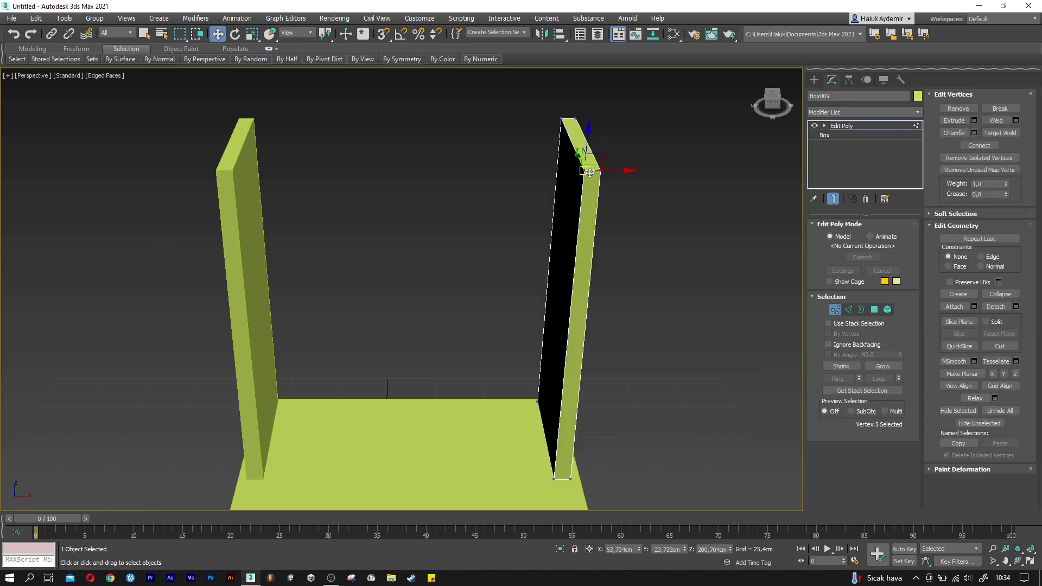
pyautogui.moveTo(596, 165); pyautogui.dragTo(579, 168)
pyautogui.click(838, 313)
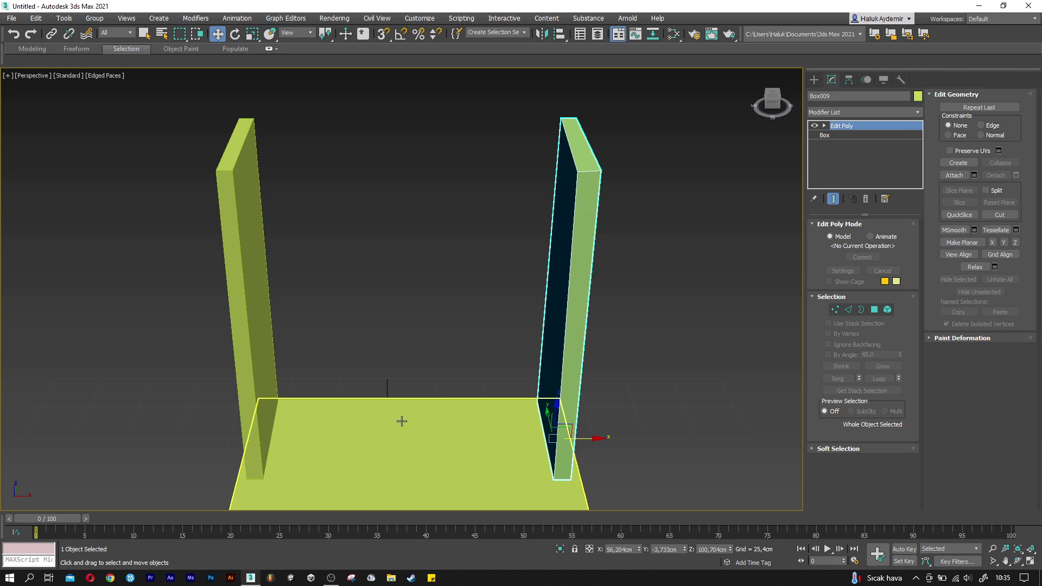
# Orbit down toward the base and select the base slab.
pyautogui.keyDown('alt'); pyautogui.moveTo(400, 422); pyautogui.dragTo(457, 452, button='middle'); pyautogui.keyUp('alt')
pyautogui.scroll(4, 489, 327)
pyautogui.click(483, 360)
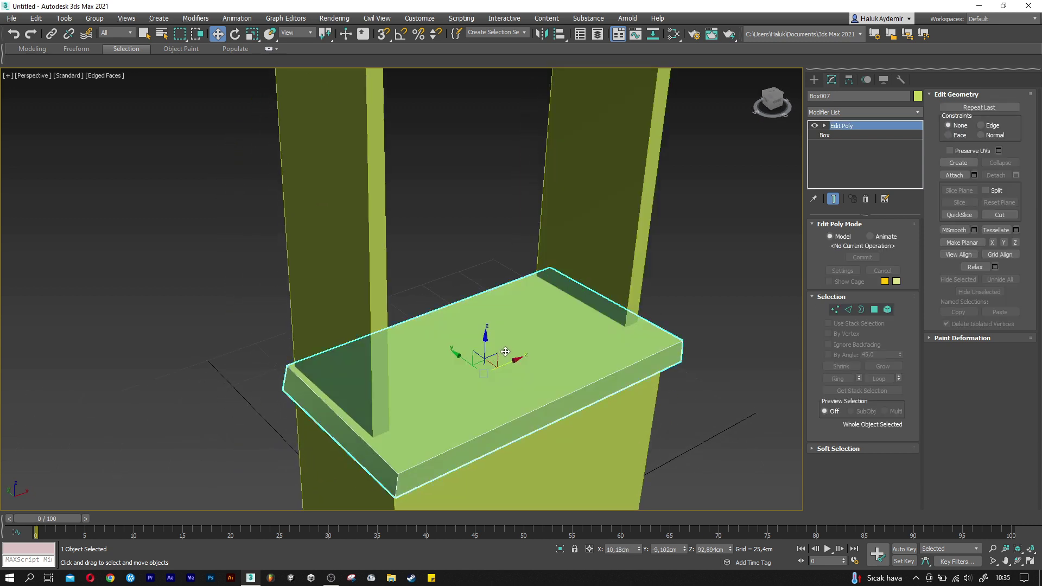
# Raise a copy of the base slab and remove its Edit Poly modifier.
pyautogui.keyDown('shift'); pyautogui.moveTo(484, 342); pyautogui.dragTo(503, 263); pyautogui.keyUp('shift')
pyautogui.click(528, 343)
pyautogui.moveTo(517, 330); pyautogui.dragTo(467, 344, button='middle')
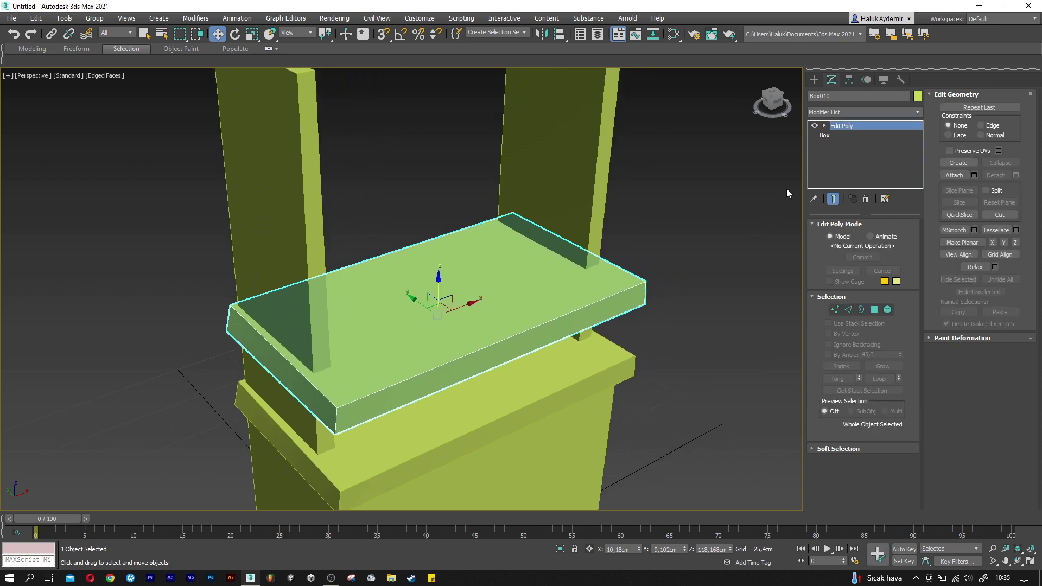
pyautogui.rightClick(845, 131)
pyautogui.click(867, 146)
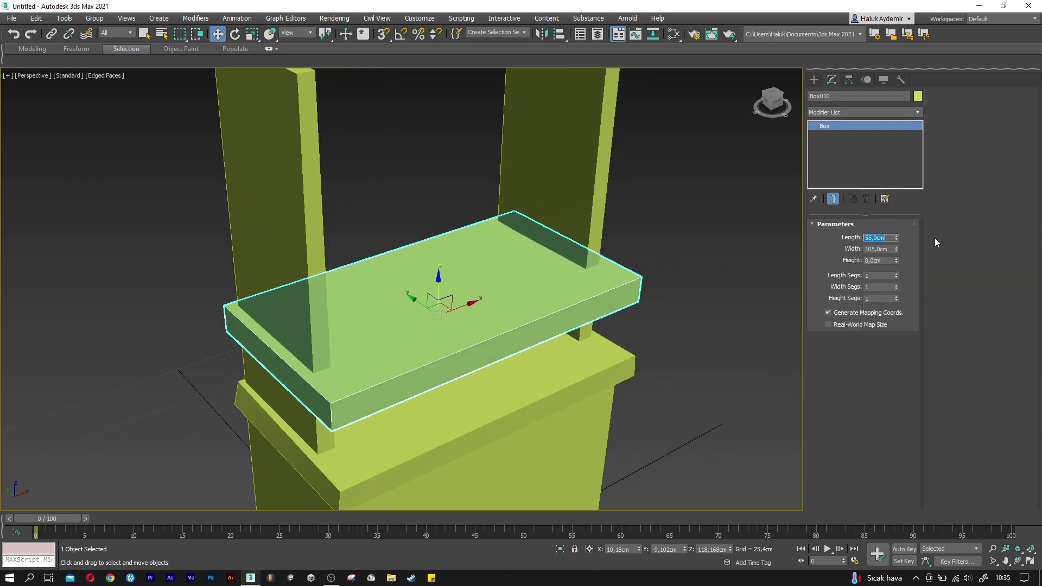
# Size the copied box to Length 5, Width 95, Height 100 cm.
pyautogui.write('5')
pyautogui.press('Tab')
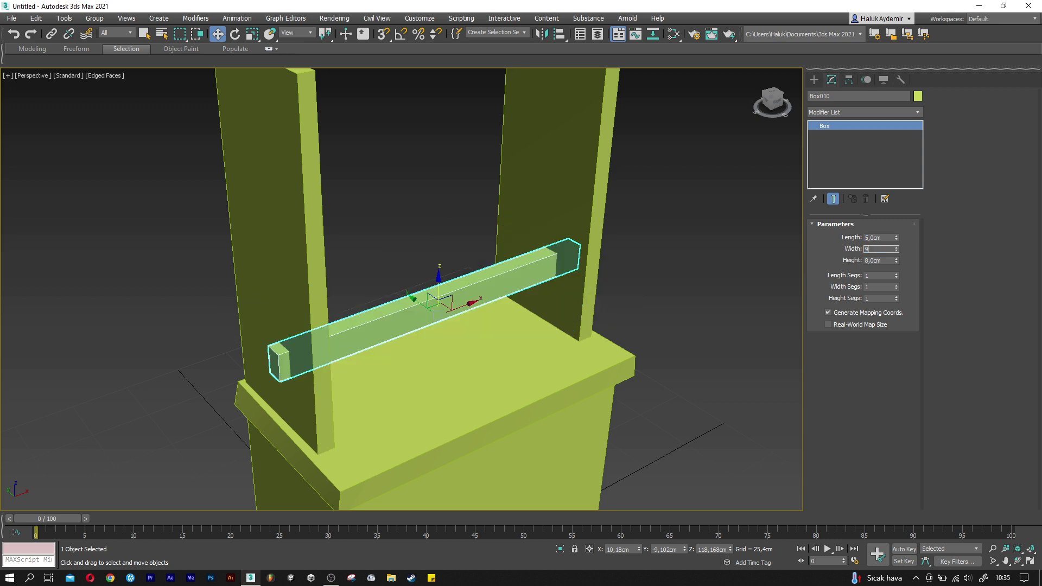
pyautogui.write('5')
pyautogui.press('Tab')
pyautogui.write('00')
pyautogui.press('Return')
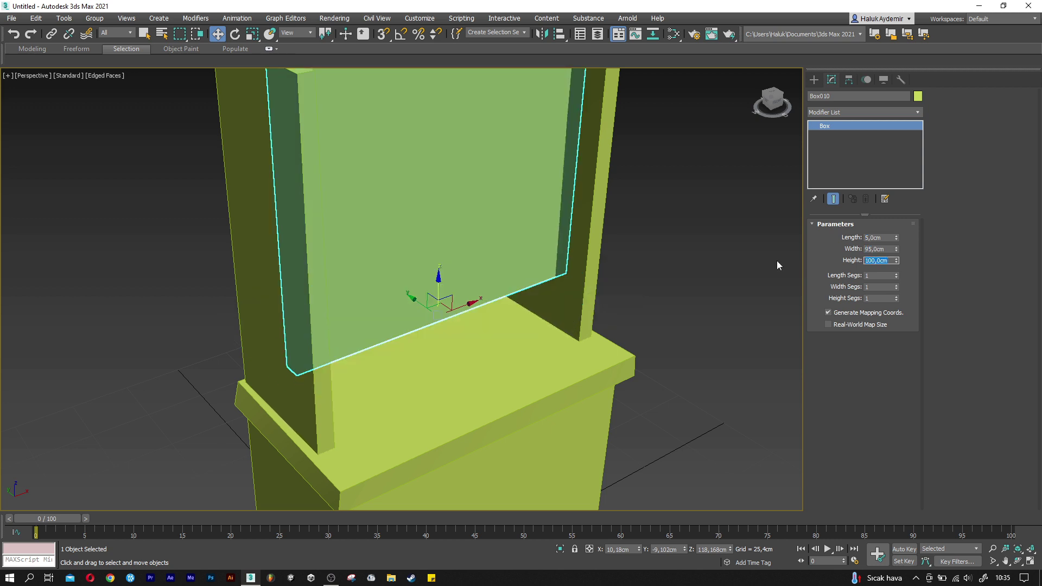
# Lower the back panel onto the base in Front view, aligned between the side walls.
pyautogui.press('f')
pyautogui.moveTo(537, 288); pyautogui.dragTo(356, 272, button='middle')
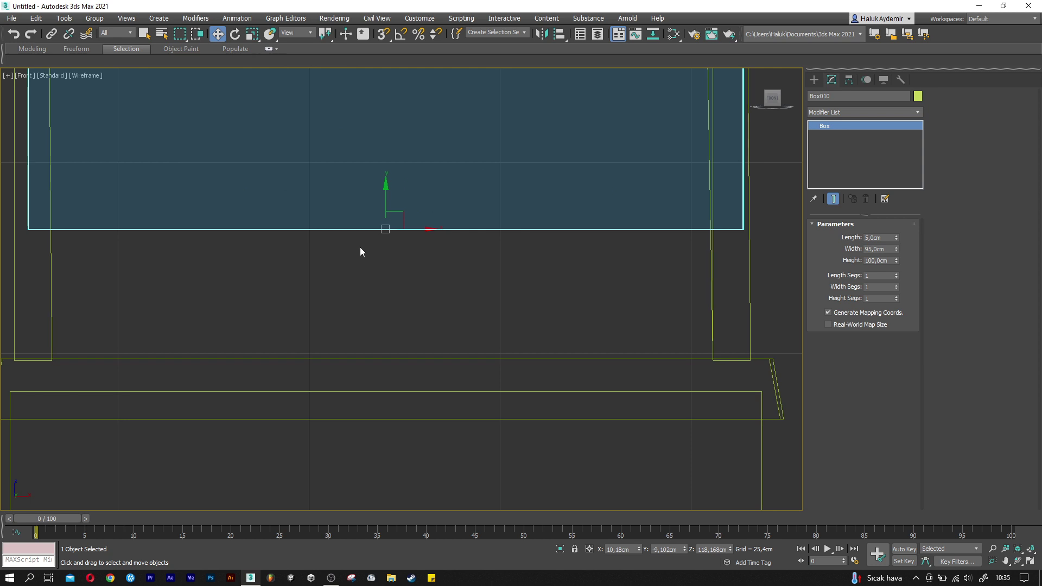
pyautogui.moveTo(387, 195); pyautogui.dragTo(383, 324)
pyautogui.moveTo(370, 304)
pyautogui.mouseDown(button='middle')
pyautogui.moveTo(470, 306)
pyautogui.moveTo(380, 353)
pyautogui.moveTo(326, 405)
pyautogui.mouseUp(button='middle')
pyautogui.press('p')
pyautogui.moveTo(325, 405); pyautogui.dragTo(331, 404)
pyautogui.moveTo(331, 404)
pyautogui.keyDown('alt'); pyautogui.mouseDown(button='middle')
pyautogui.moveTo(422, 360)
pyautogui.moveTo(312, 349)
pyautogui.moveTo(384, 354)
pyautogui.mouseUp(button='middle'); pyautogui.keyUp('alt')
pyautogui.scroll(-5, 315, 349)
pyautogui.click(464, 401)
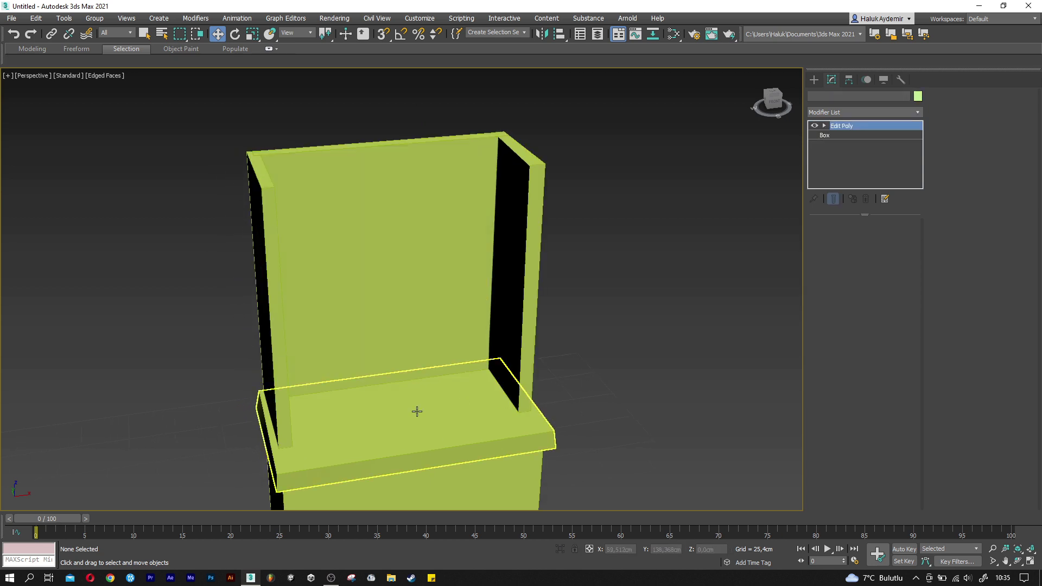
# Copy the slab up to the cabinet top and size it 60 × 110 × 10 cm.
pyautogui.click(417, 412)
pyautogui.moveTo(400, 373); pyautogui.dragTo(402, 122)
pyautogui.click(521, 336)
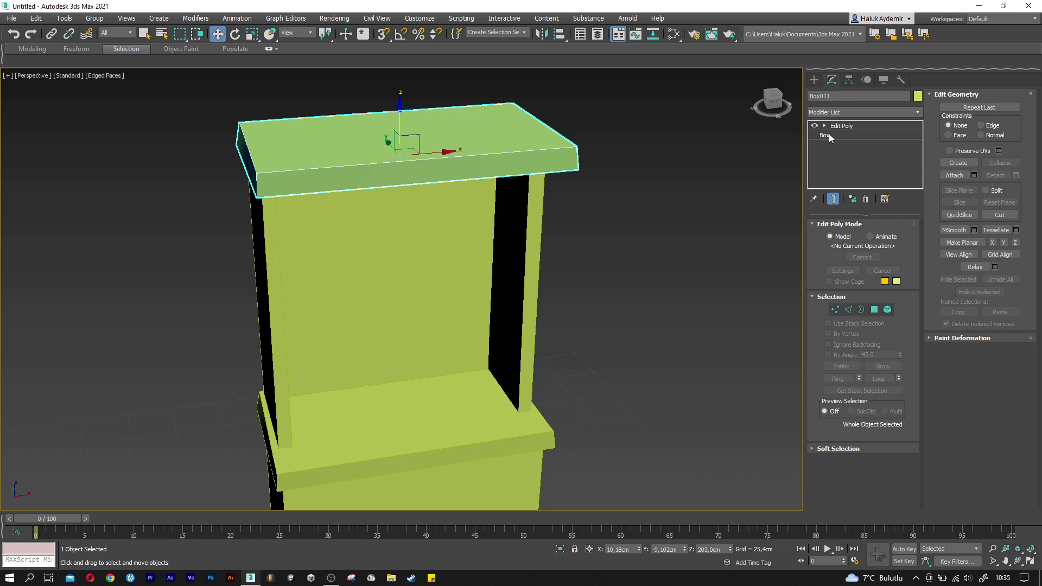
pyautogui.click(828, 136)
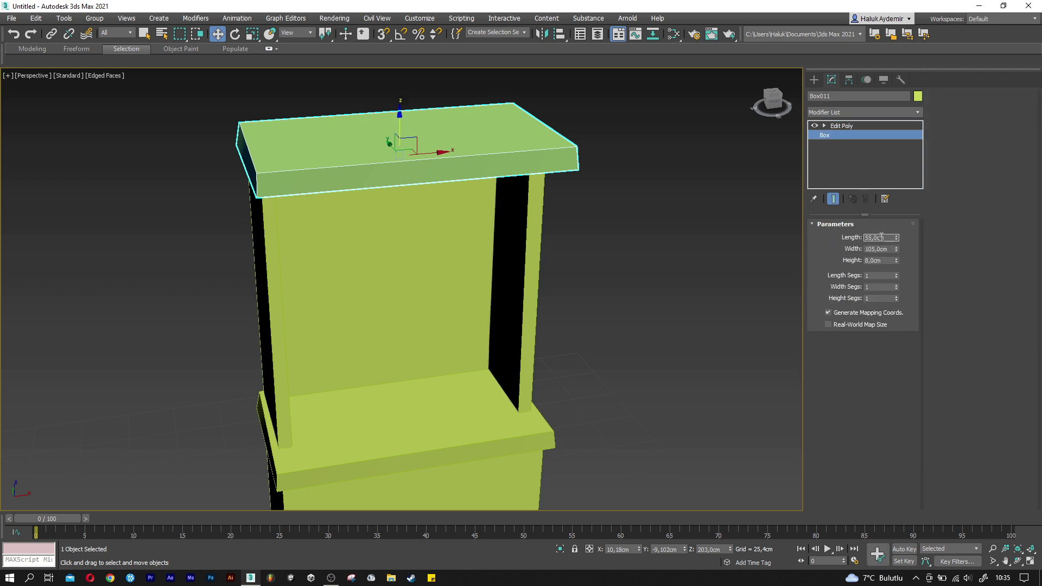
pyautogui.press('Tab')
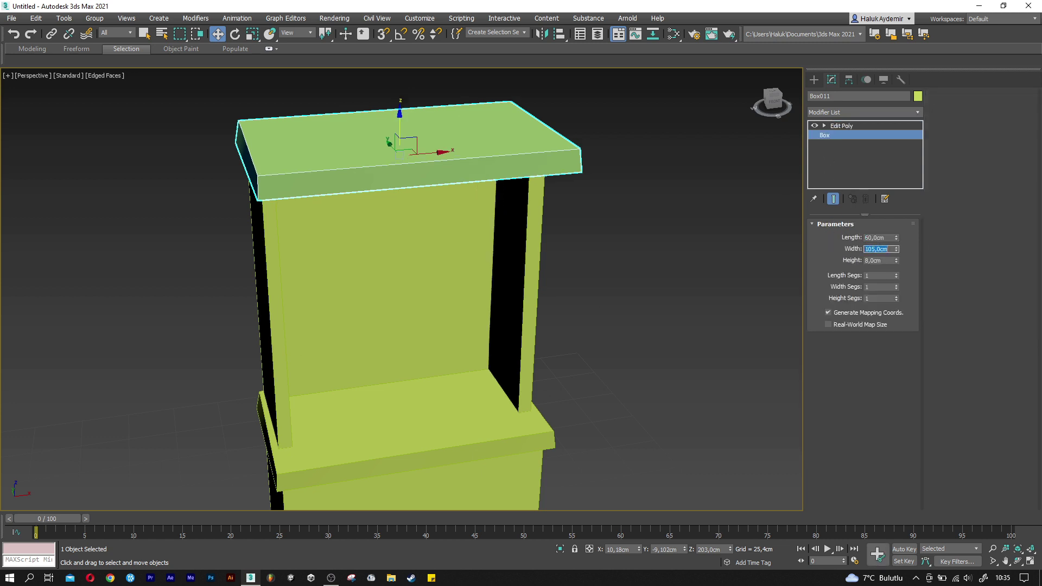
pyautogui.write('110')
pyautogui.press('Tab')
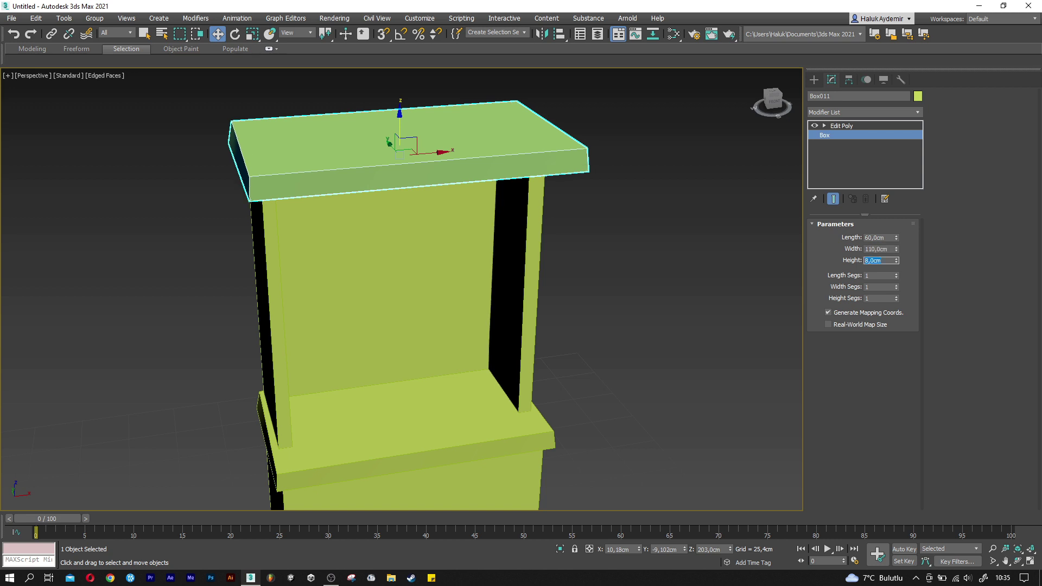
pyautogui.write('10')
pyautogui.press('Return')
pyautogui.moveTo(514, 261); pyautogui.dragTo(520, 304, button='middle')
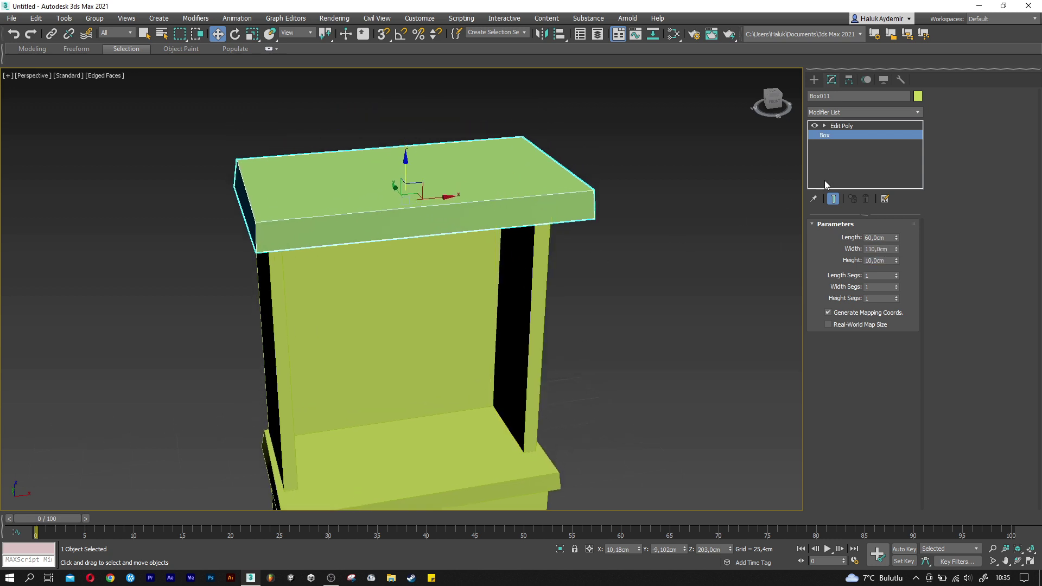
# Scale the slab's top face up to 105% and push a corner vertex slightly outward.
pyautogui.click(863, 128)
pyautogui.click(875, 309)
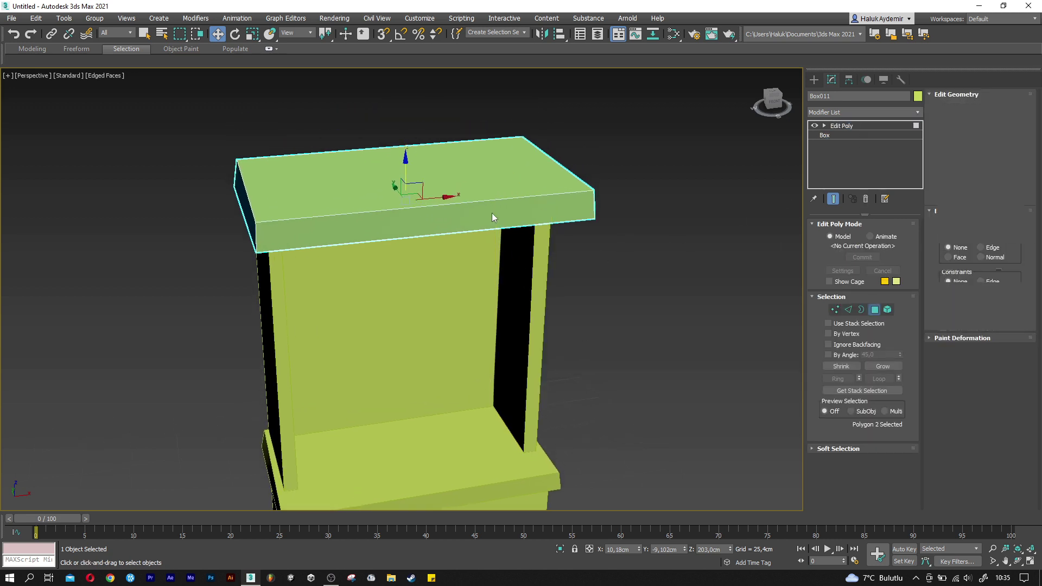
pyautogui.click(396, 167)
pyautogui.press('r')
pyautogui.moveTo(405, 174); pyautogui.dragTo(404, 169)
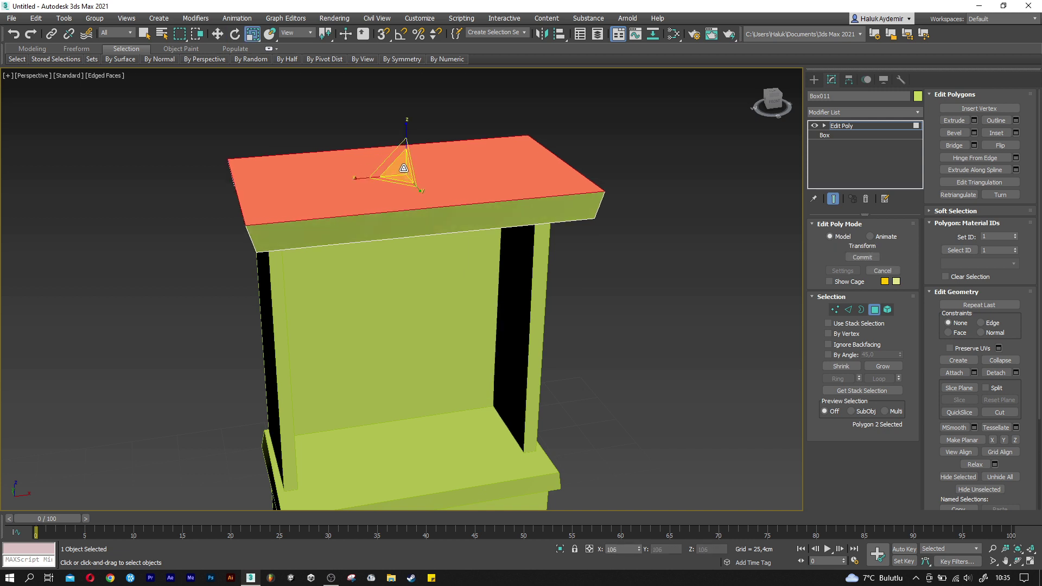
pyautogui.click(835, 310)
pyautogui.press('w')
pyautogui.moveTo(694, 249)
pyautogui.keyDown('alt'); pyautogui.mouseDown(button='middle')
pyautogui.moveTo(622, 214)
pyautogui.moveTo(606, 191)
pyautogui.mouseUp(button='middle'); pyautogui.keyUp('alt')
pyautogui.moveTo(614, 185); pyautogui.dragTo(616, 186)
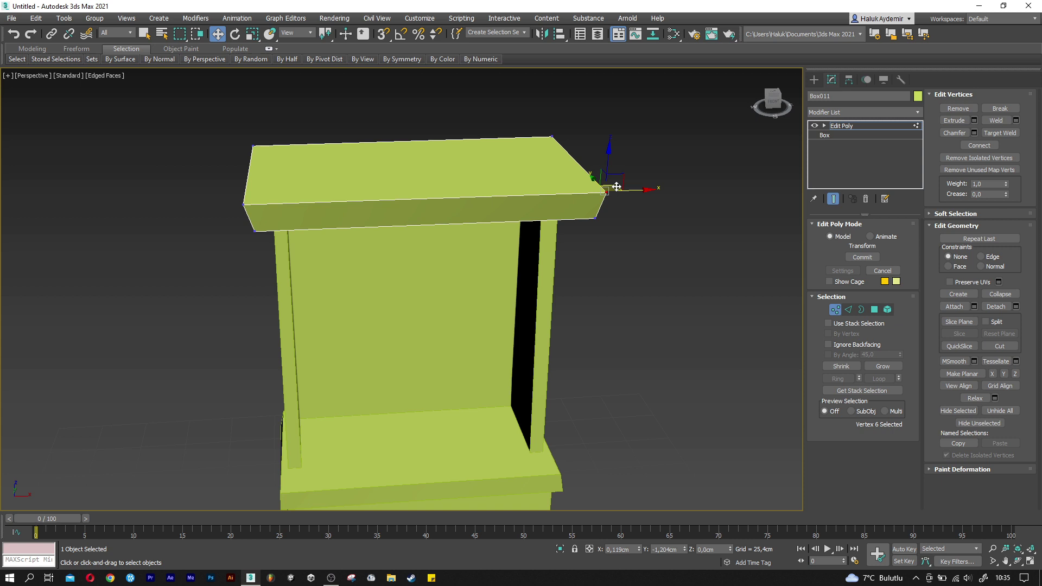
# Orbit around the finished top slab and drag a copy of it upward.
pyautogui.moveTo(515, 201)
pyautogui.keyDown('alt'); pyautogui.mouseDown(button='middle')
pyautogui.moveTo(559, 189)
pyautogui.moveTo(532, 198)
pyautogui.moveTo(540, 210)
pyautogui.mouseUp(button='middle'); pyautogui.keyUp('alt')
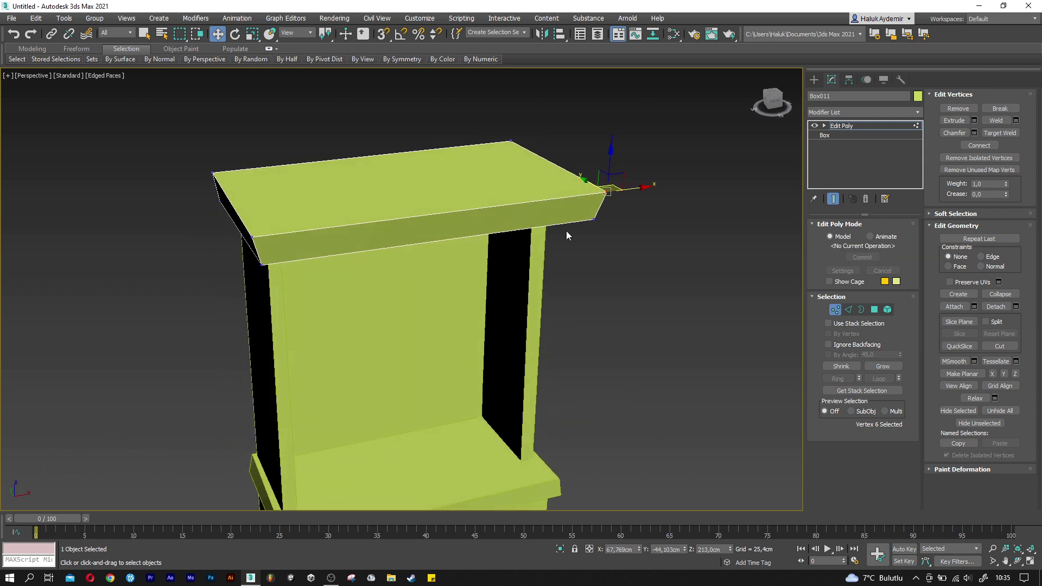
pyautogui.click(839, 317)
pyautogui.keyDown('alt'); pyautogui.moveTo(461, 244); pyautogui.dragTo(489, 291, button='middle'); pyautogui.keyUp('alt')
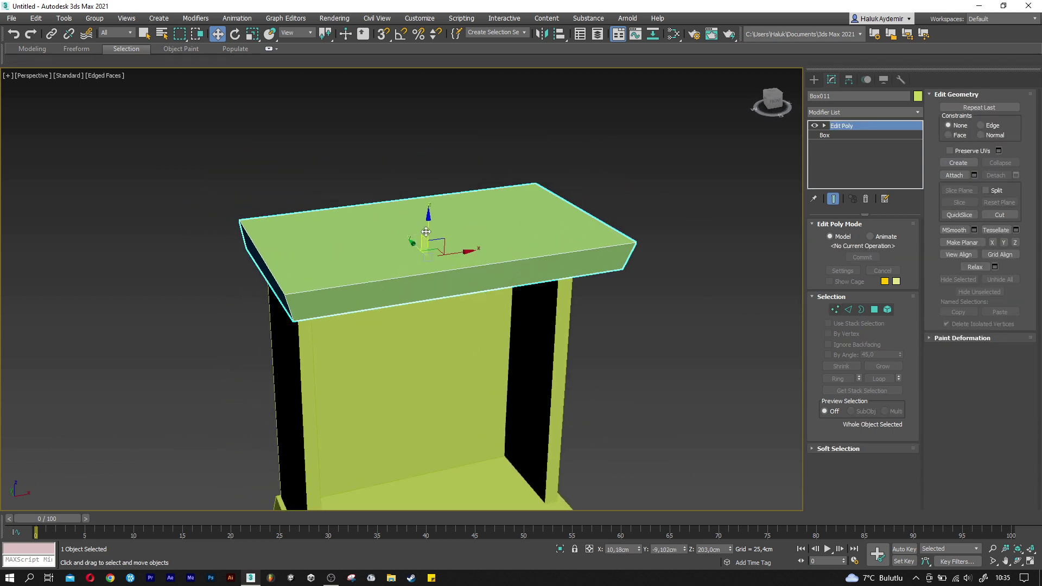
pyautogui.keyDown('shift'); pyautogui.moveTo(421, 203); pyautogui.dragTo(422, 172); pyautogui.keyUp('shift')
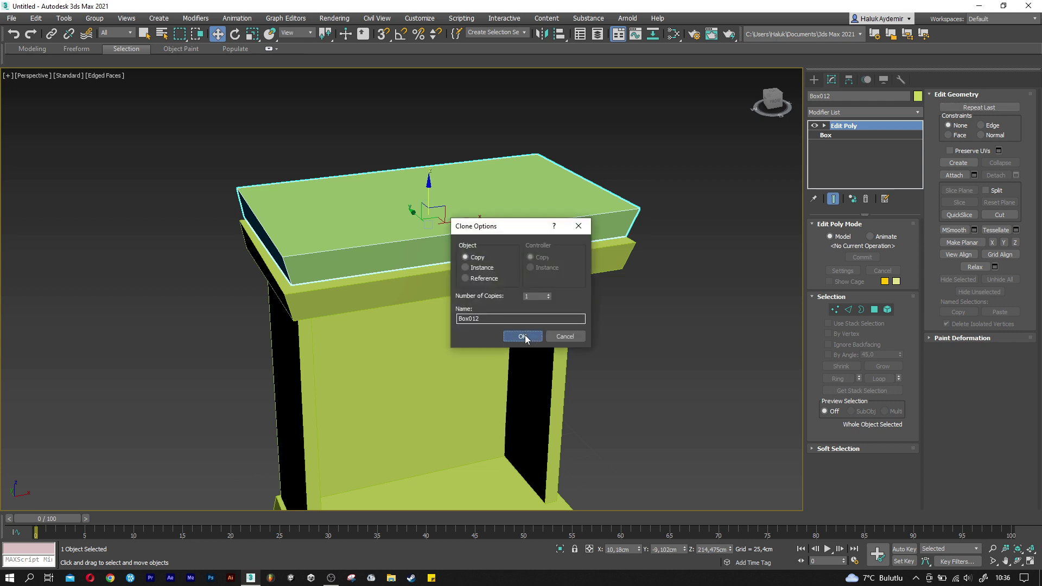
# Strip the copy's Edit Poly and resize it to a 5 × 95 × 5 cm bar.
pyautogui.click(525, 335)
pyautogui.rightClick(841, 126)
pyautogui.click(855, 140)
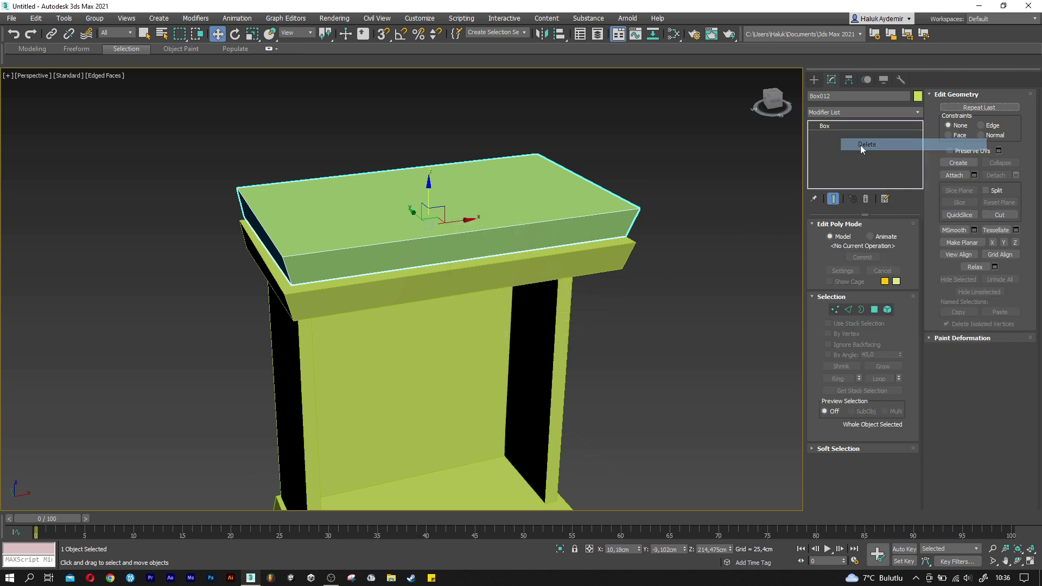
pyautogui.moveTo(896, 237); pyautogui.dragTo(896, 247)
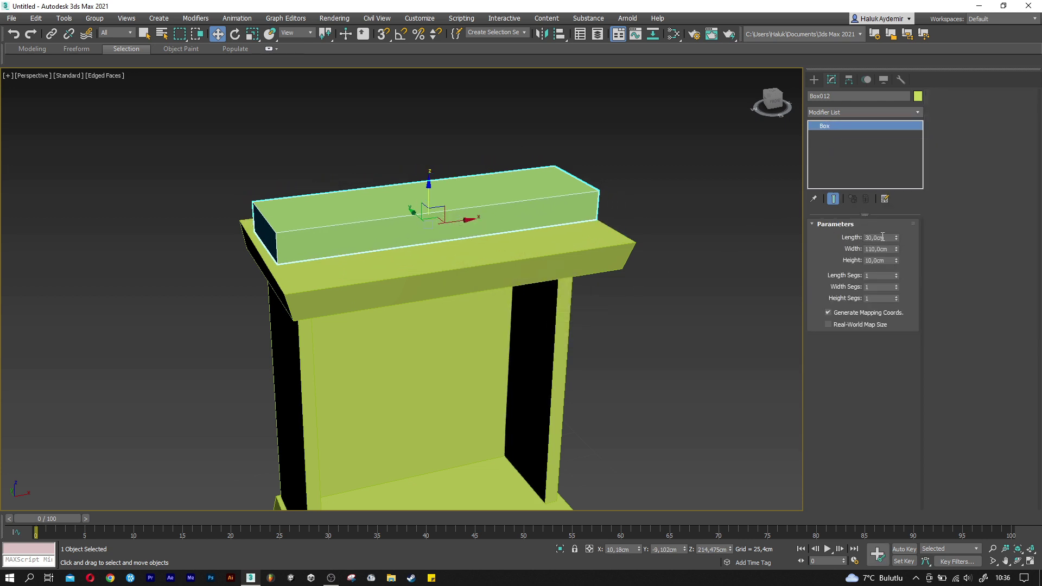
pyautogui.write('5')
pyautogui.press('Tab')
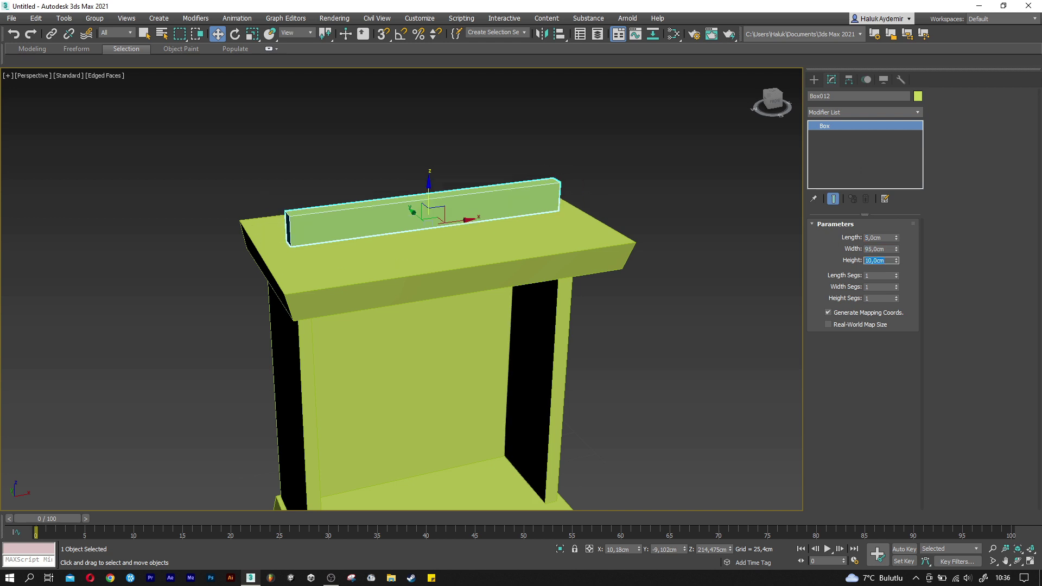
pyautogui.press('Return')
# Move the 5 cm strip along and down onto the tabletop.
pyautogui.keyDown('alt'); pyautogui.moveTo(423, 249); pyautogui.dragTo(416, 226, button='middle'); pyautogui.keyUp('alt')
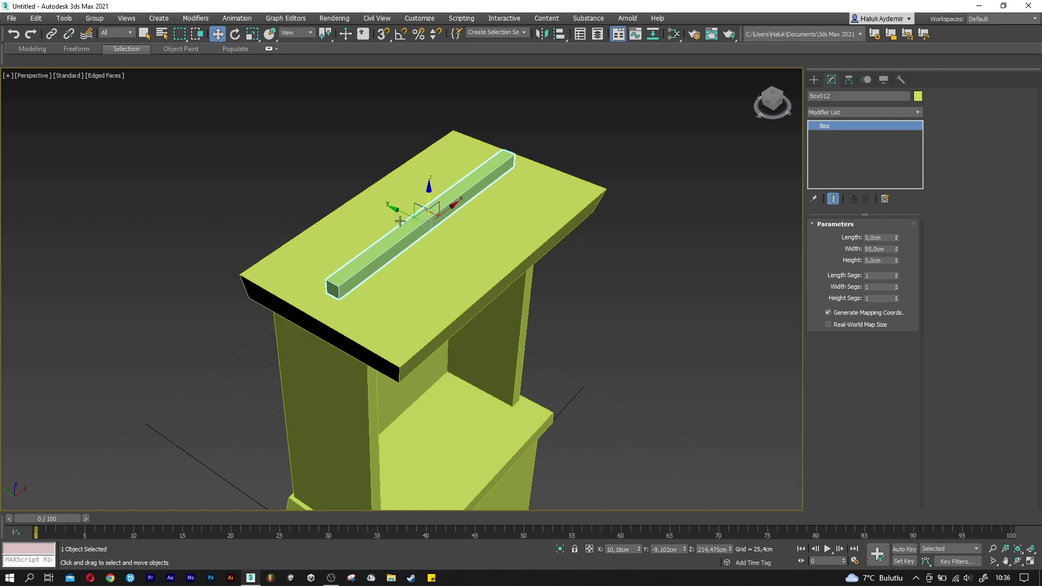
pyautogui.moveTo(417, 226); pyautogui.dragTo(477, 257)
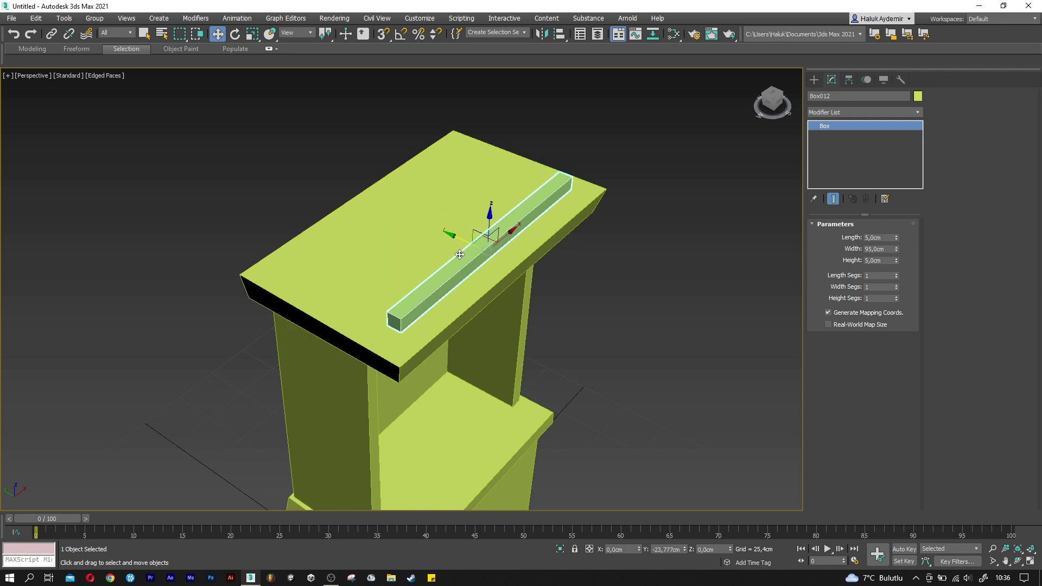
pyautogui.keyDown('alt'); pyautogui.moveTo(477, 256); pyautogui.dragTo(481, 250, button='middle'); pyautogui.keyUp('alt')
pyautogui.scroll(2, 480, 251)
pyautogui.moveTo(489, 239)
pyautogui.mouseDown()
pyautogui.moveTo(493, 257)
pyautogui.moveTo(476, 255)
pyautogui.mouseUp()
pyautogui.scroll(5, 493, 258)
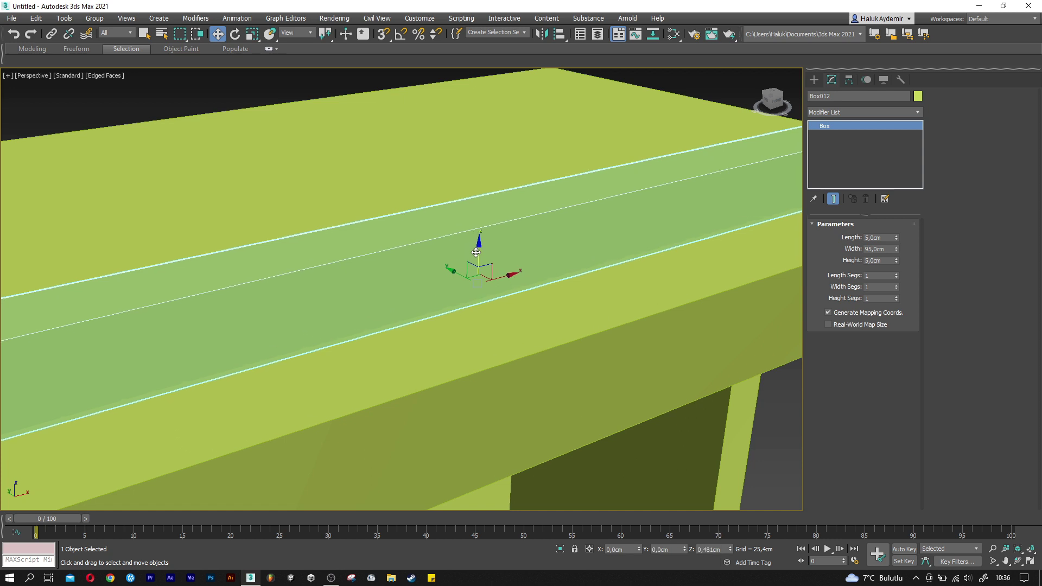
pyautogui.scroll(-5, 470, 260)
pyautogui.keyDown('alt'); pyautogui.moveTo(470, 261); pyautogui.dragTo(478, 255, button='middle'); pyautogui.keyUp('alt')
pyautogui.scroll(2, 473, 260)
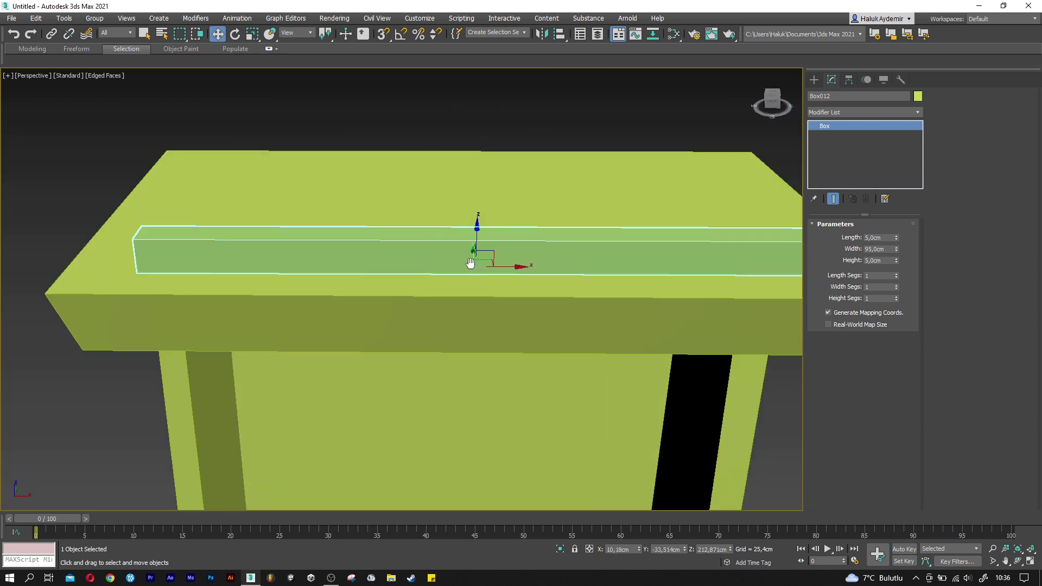
pyautogui.scroll(2, 419, 296)
pyautogui.scroll(2, 408, 309)
pyautogui.click(833, 112)
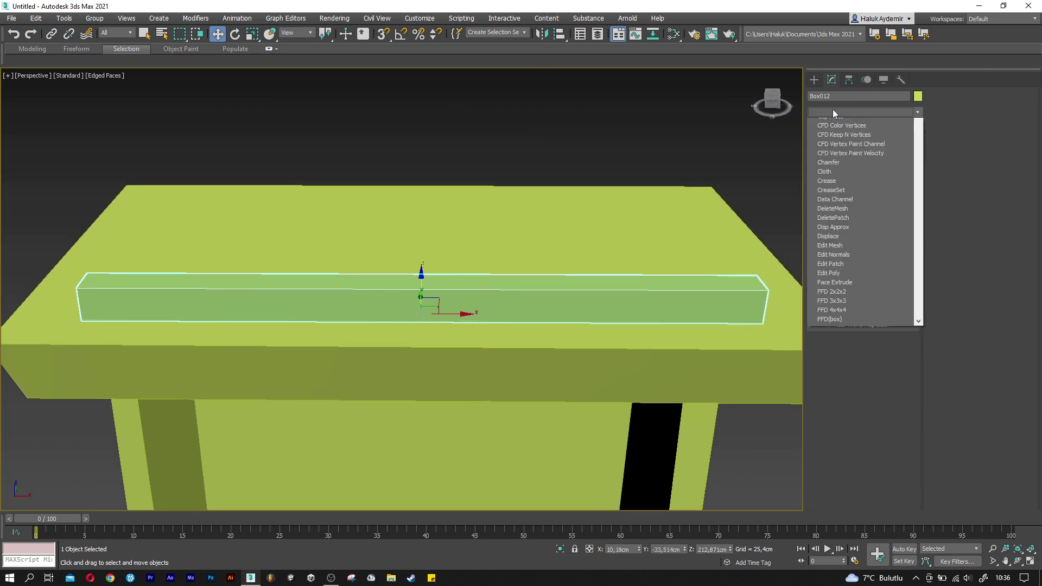
# Add Edit Poly to the strip and connect its front and back top edges with four edges.
pyautogui.write('esh')
pyautogui.click(846, 151)
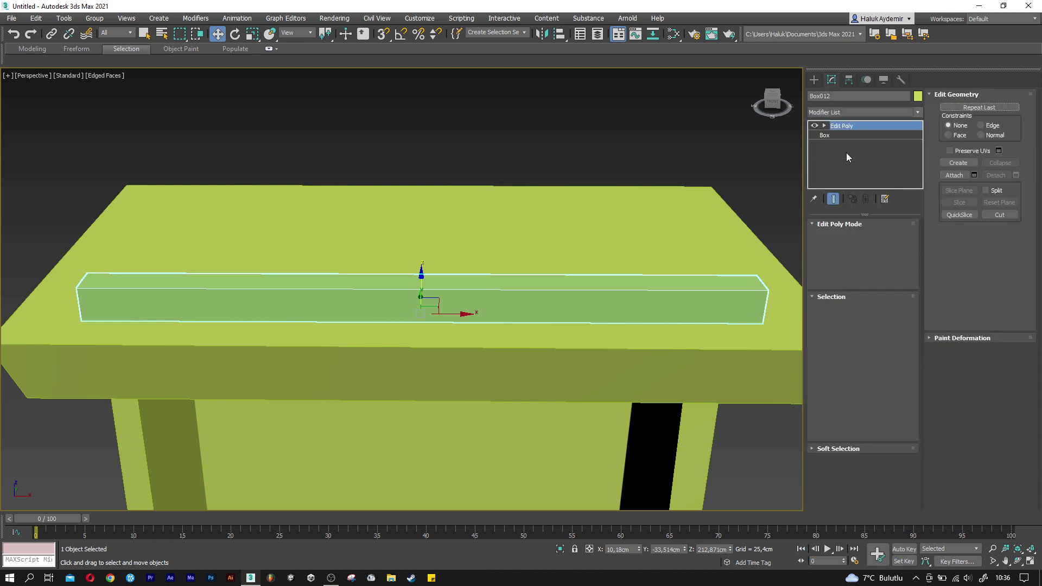
pyautogui.click(848, 309)
pyautogui.click(564, 290)
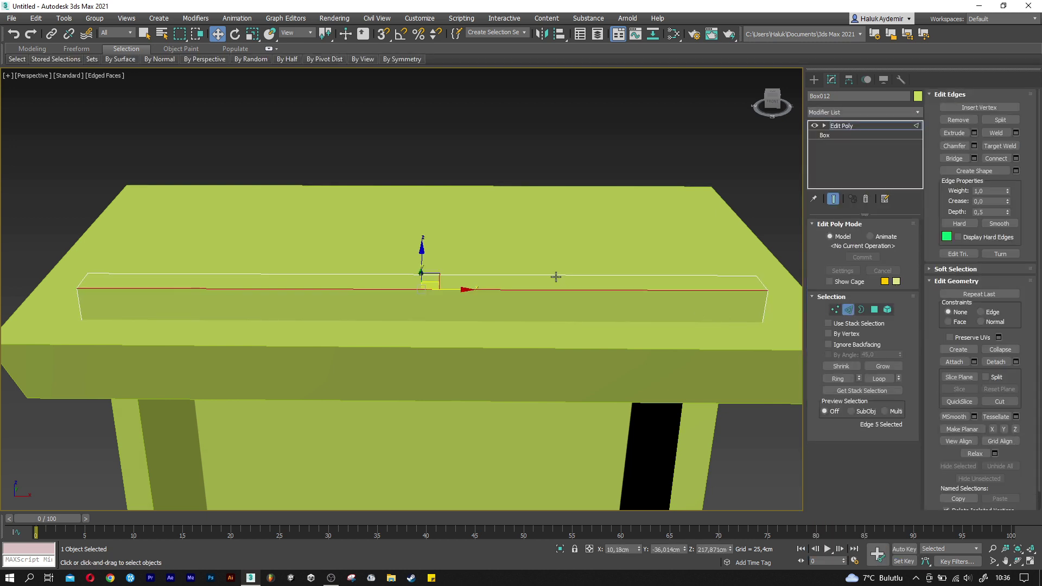
pyautogui.click(1017, 159)
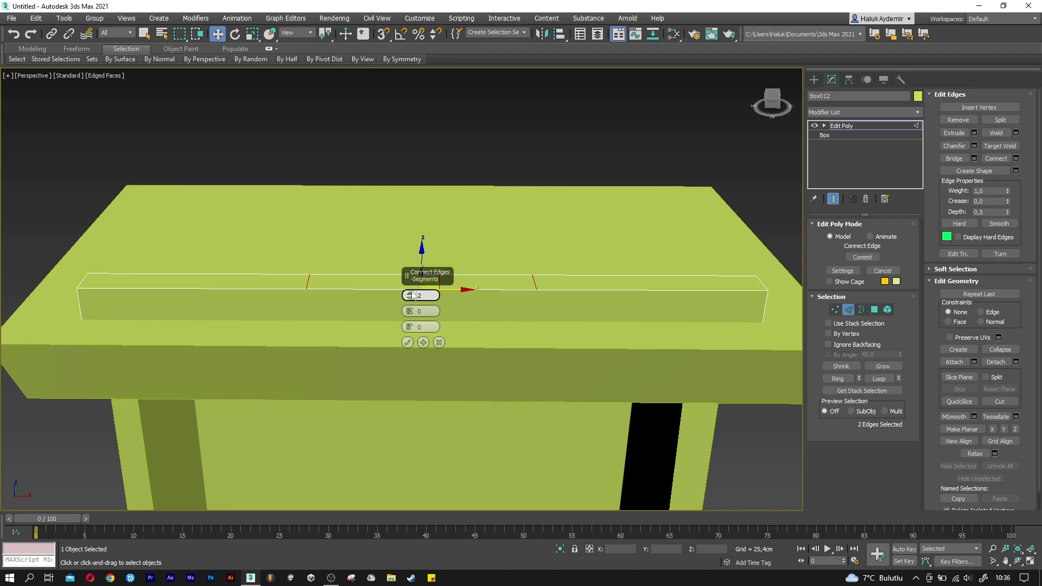
pyautogui.click(407, 342)
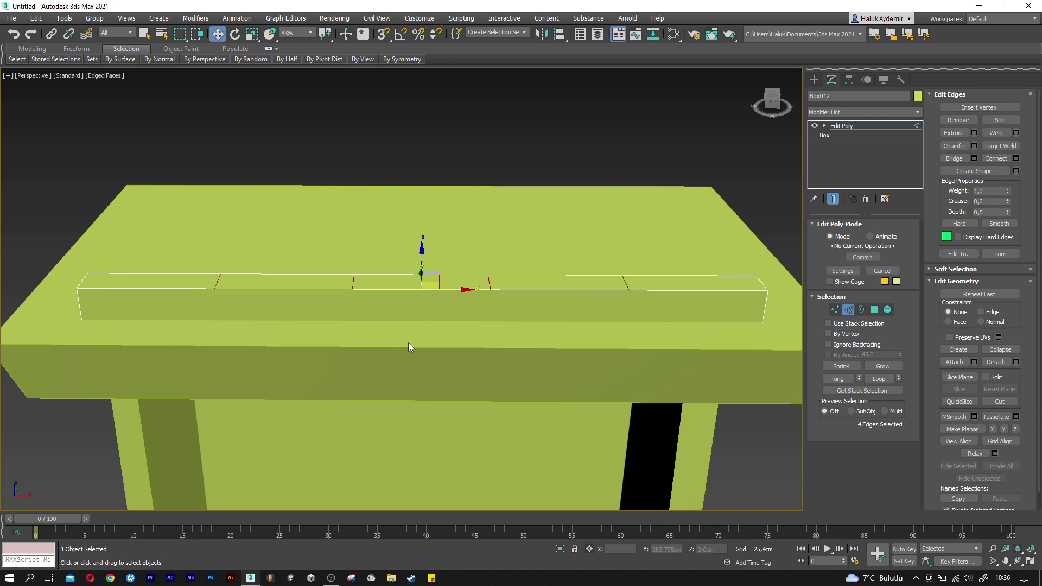
# Raise the strip's three middle top faces into a peak.
pyautogui.click(874, 309)
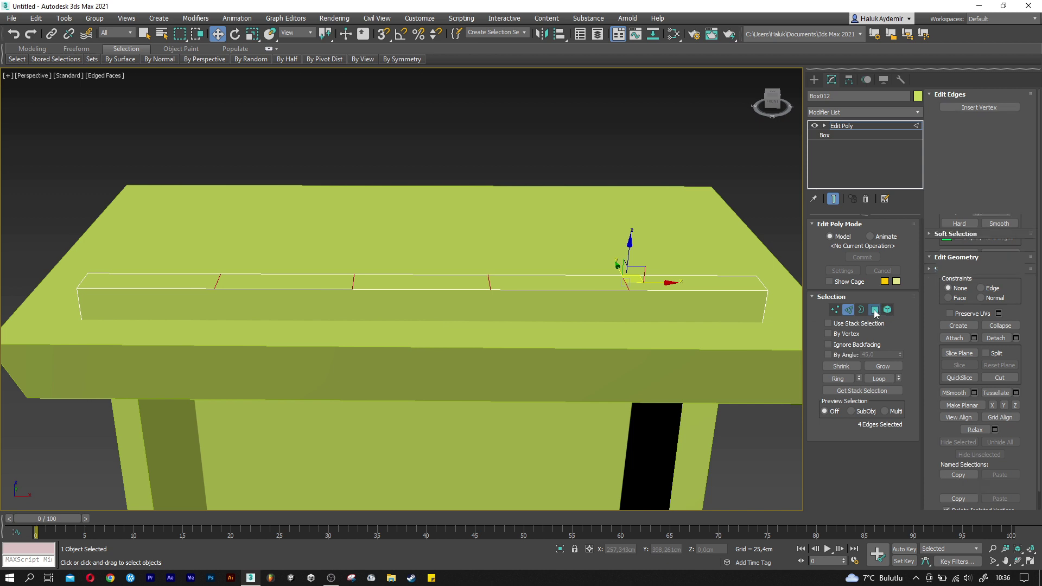
pyautogui.click(575, 282)
pyautogui.keyDown('ctrl'); pyautogui.click(445, 282); pyautogui.keyUp('ctrl')
pyautogui.keyDown('ctrl'); pyautogui.click(293, 282); pyautogui.keyUp('ctrl')
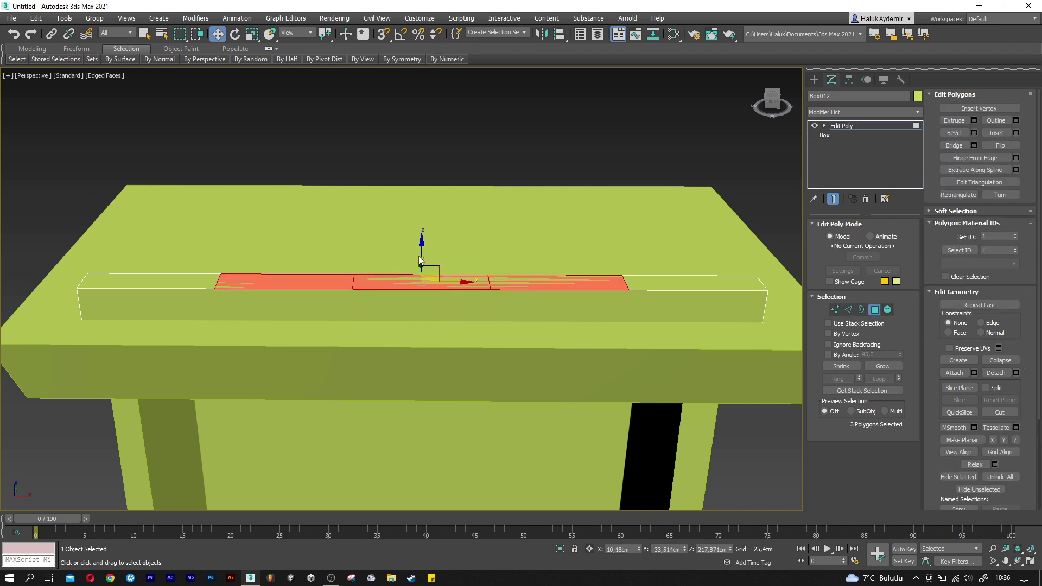
pyautogui.moveTo(424, 249)
pyautogui.mouseDown()
pyautogui.moveTo(404, 247)
pyautogui.moveTo(422, 228)
pyautogui.moveTo(416, 163)
pyautogui.mouseUp()
pyautogui.click(418, 252)
# Pull the strip's left and right end edges outward and up.
pyautogui.click(851, 308)
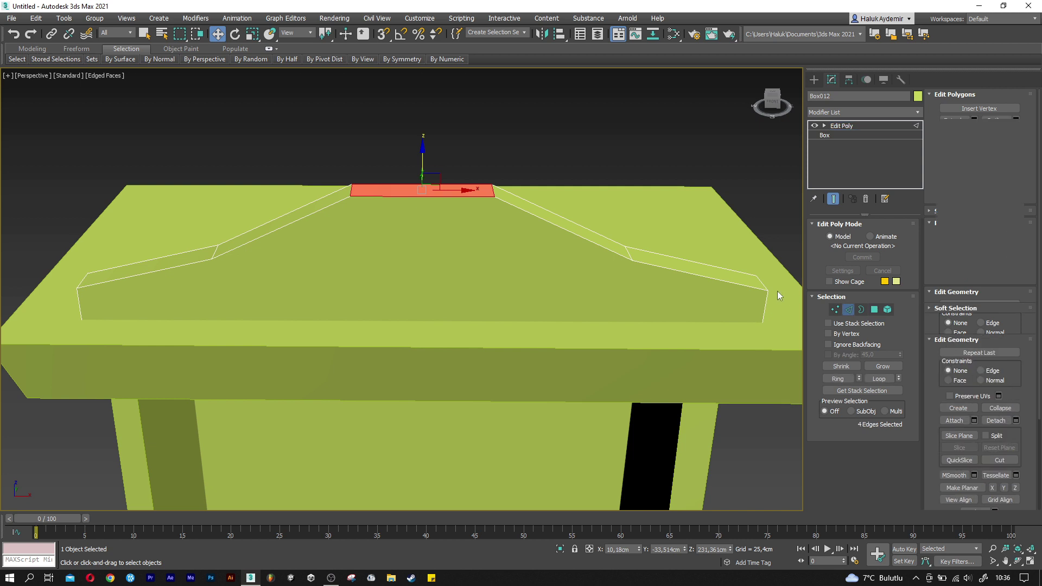
pyautogui.click(763, 283)
pyautogui.moveTo(782, 268); pyautogui.dragTo(802, 261)
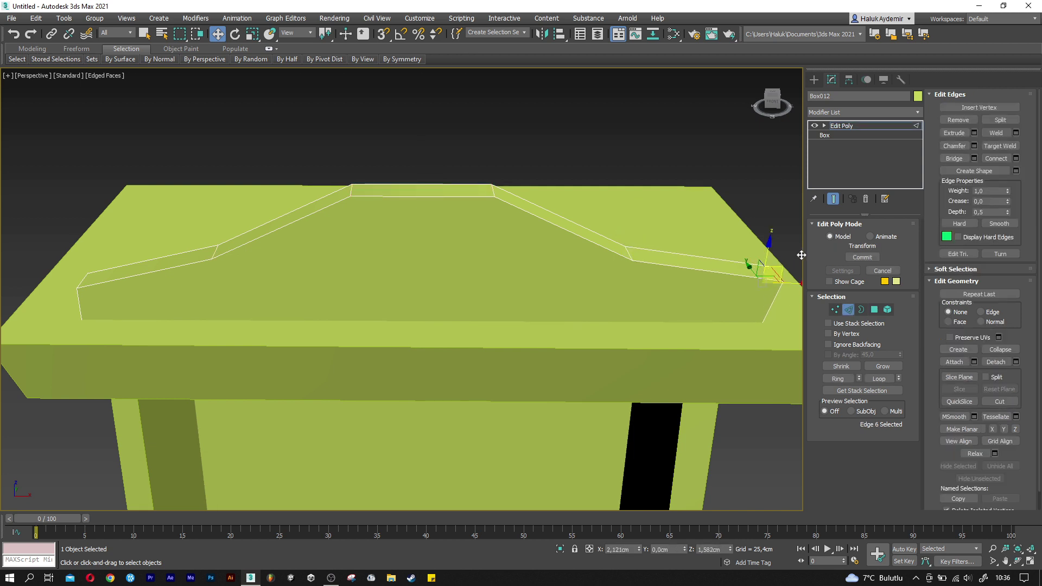
pyautogui.click(89, 280)
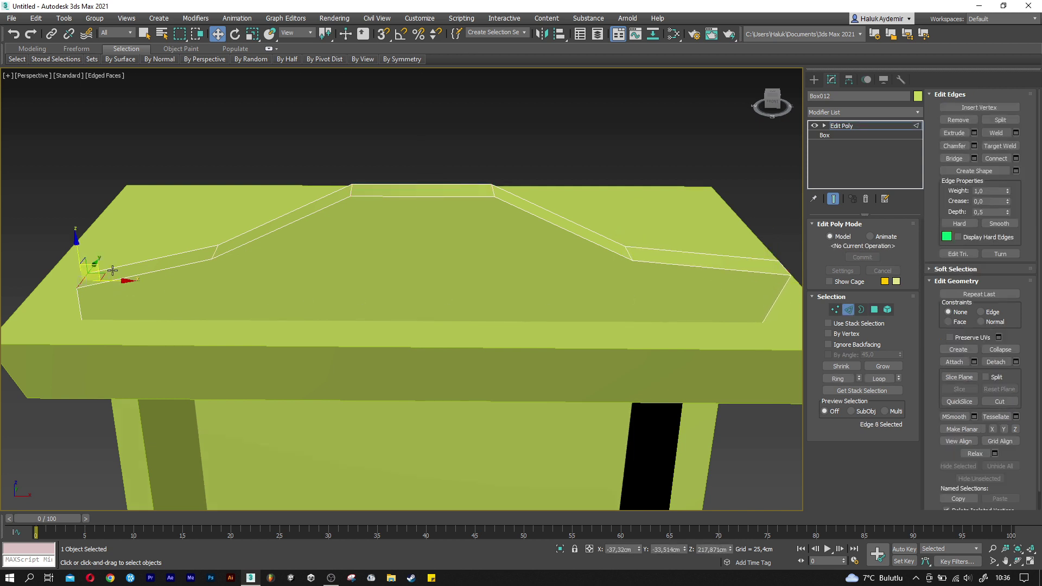
pyautogui.moveTo(97, 267); pyautogui.dragTo(78, 255)
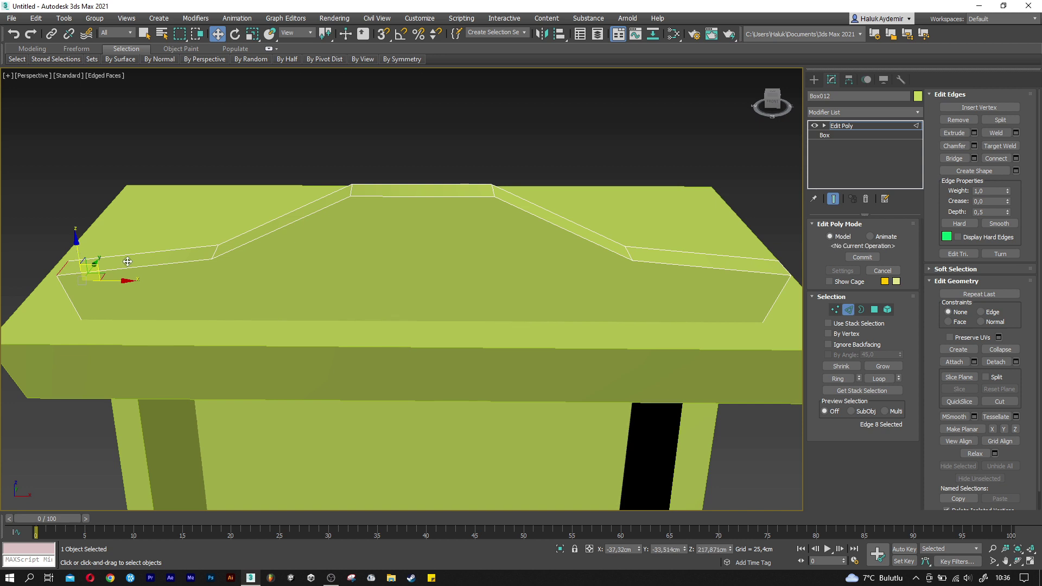
# Slide the crest piece along the tabletop and view the whole cabinet from the front.
pyautogui.press('2')
pyautogui.scroll(-5, 127, 262)
pyautogui.moveTo(516, 290)
pyautogui.keyDown('alt'); pyautogui.mouseDown(button='middle')
pyautogui.moveTo(551, 288)
pyautogui.moveTo(466, 304)
pyautogui.moveTo(460, 238)
pyautogui.moveTo(434, 195)
pyautogui.moveTo(440, 207)
pyautogui.mouseUp(button='middle'); pyautogui.keyUp('alt')
pyautogui.scroll(-3, 466, 304)
pyautogui.moveTo(440, 207); pyautogui.dragTo(440, 236)
pyautogui.keyDown('alt'); pyautogui.moveTo(440, 236); pyautogui.dragTo(419, 233, button='middle'); pyautogui.keyUp('alt')
pyautogui.click(429, 247)
# Copy the lower shelf upward inside the cabinet and remove its Edit Poly modifier.
pyautogui.click(460, 414)
pyautogui.scroll(-2, 459, 414)
pyautogui.keyDown('alt'); pyautogui.moveTo(460, 414); pyautogui.dragTo(456, 401, button='middle'); pyautogui.keyUp('alt')
pyautogui.scroll(2, 456, 402)
pyautogui.keyDown('shift'); pyautogui.moveTo(458, 396); pyautogui.dragTo(457, 269); pyautogui.keyUp('shift')
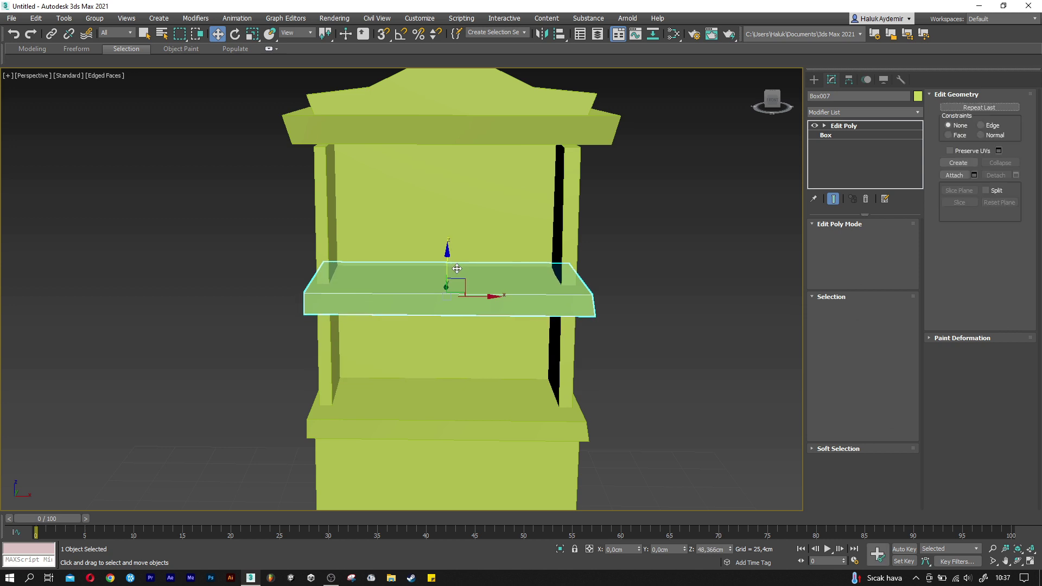
pyautogui.click(521, 336)
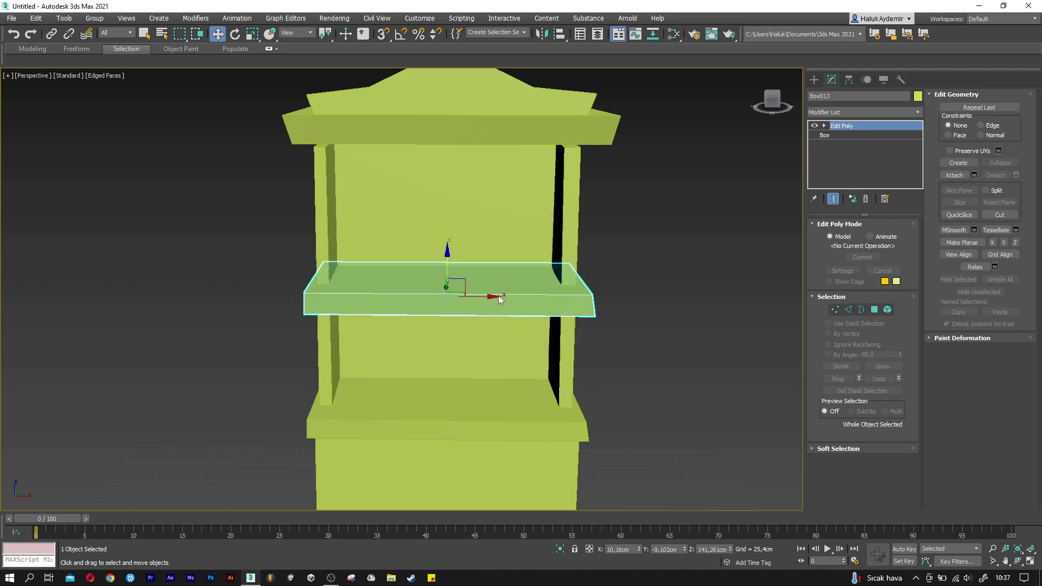
pyautogui.scroll(3, 499, 295)
pyautogui.rightClick(840, 126)
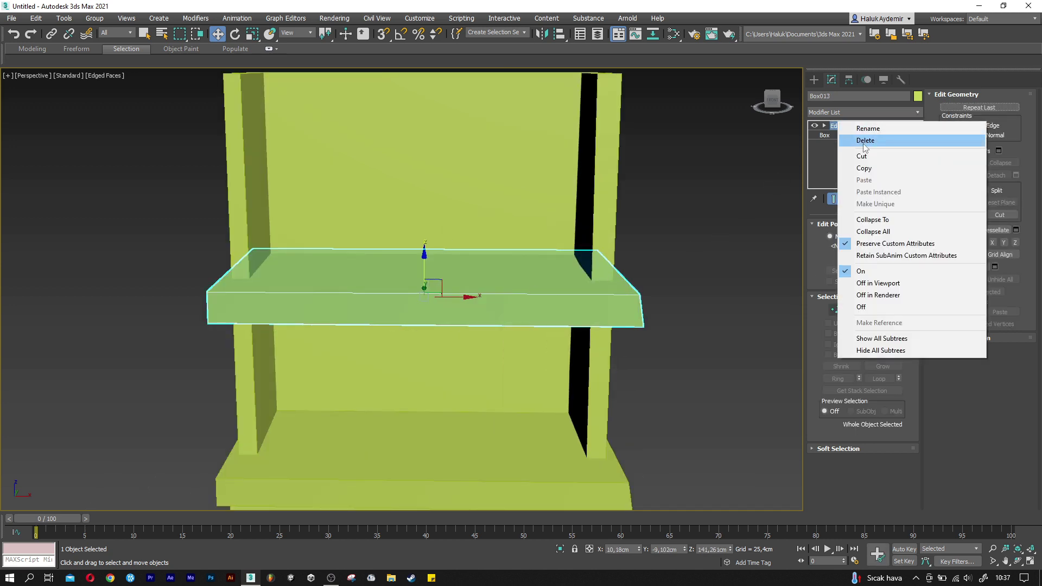
pyautogui.click(863, 140)
# Set the shelf to Length 35, Width 95, Height 6 cm.
pyautogui.keyDown('alt'); pyautogui.moveTo(459, 255); pyautogui.dragTo(459, 268, button='middle'); pyautogui.keyUp('alt')
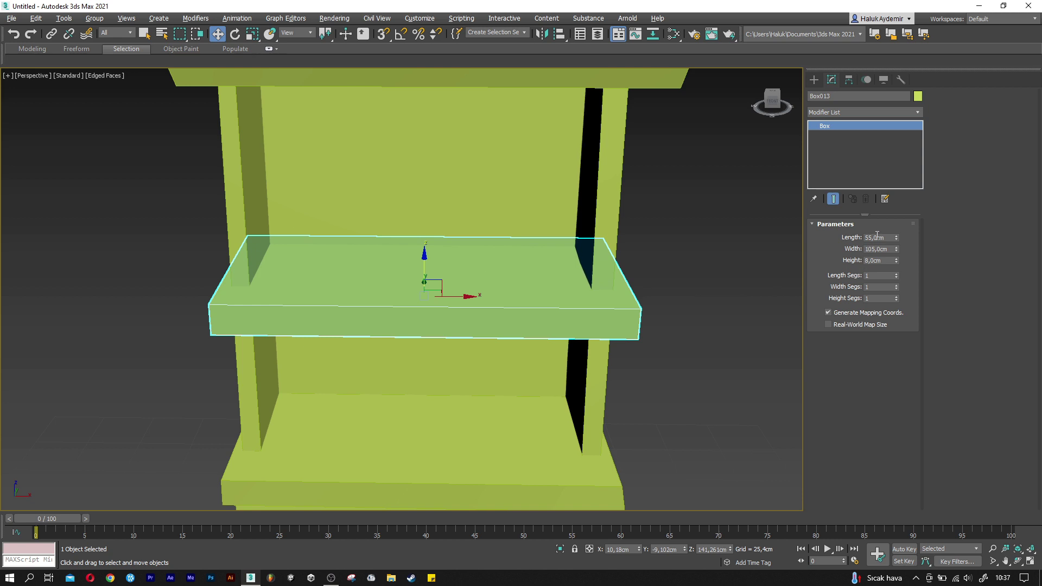
pyautogui.write('35')
pyautogui.press('Tab')
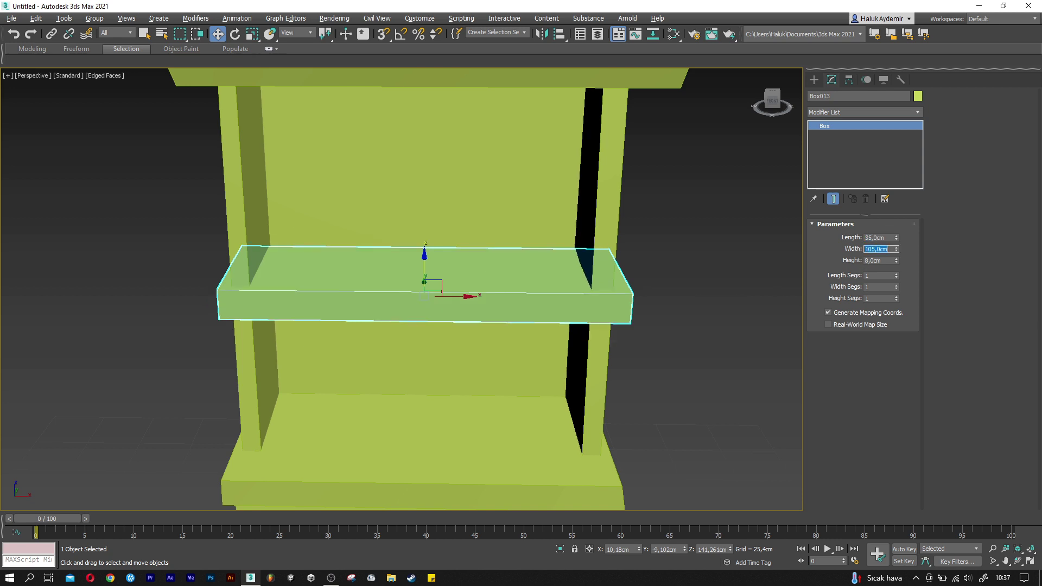
pyautogui.write('5')
pyautogui.press('Tab')
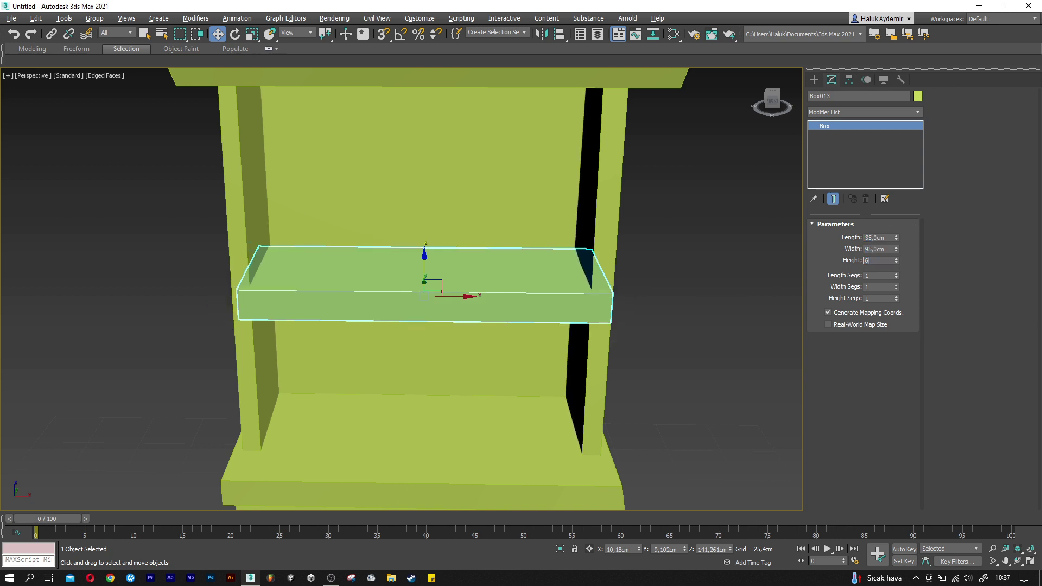
pyautogui.press('Return')
# Slide the new shelf back along Y into place between the side walls.
pyautogui.keyDown('alt'); pyautogui.moveTo(409, 308); pyautogui.dragTo(446, 315, button='middle'); pyautogui.keyUp('alt')
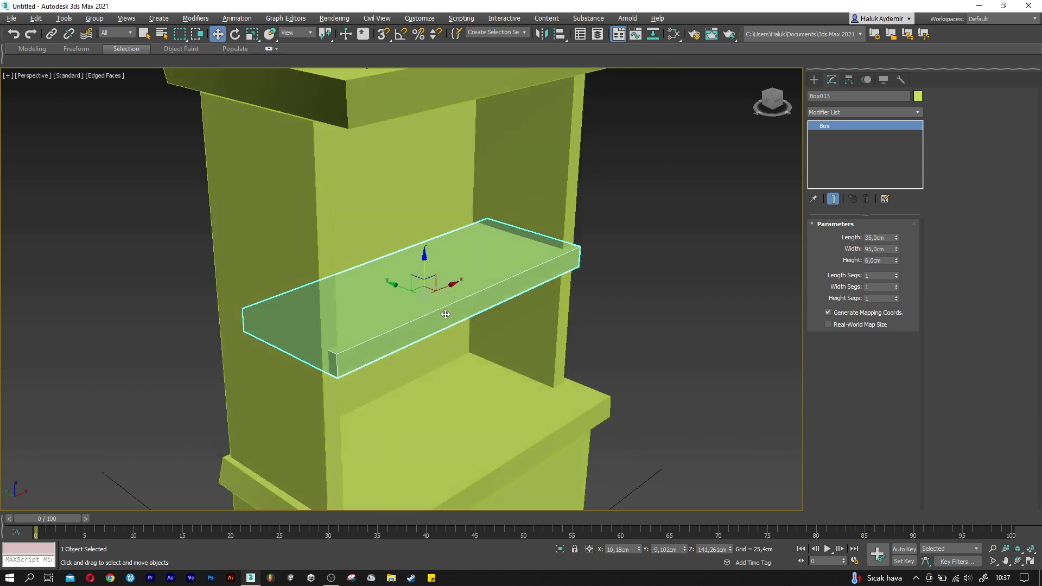
pyautogui.moveTo(400, 287); pyautogui.dragTo(388, 283)
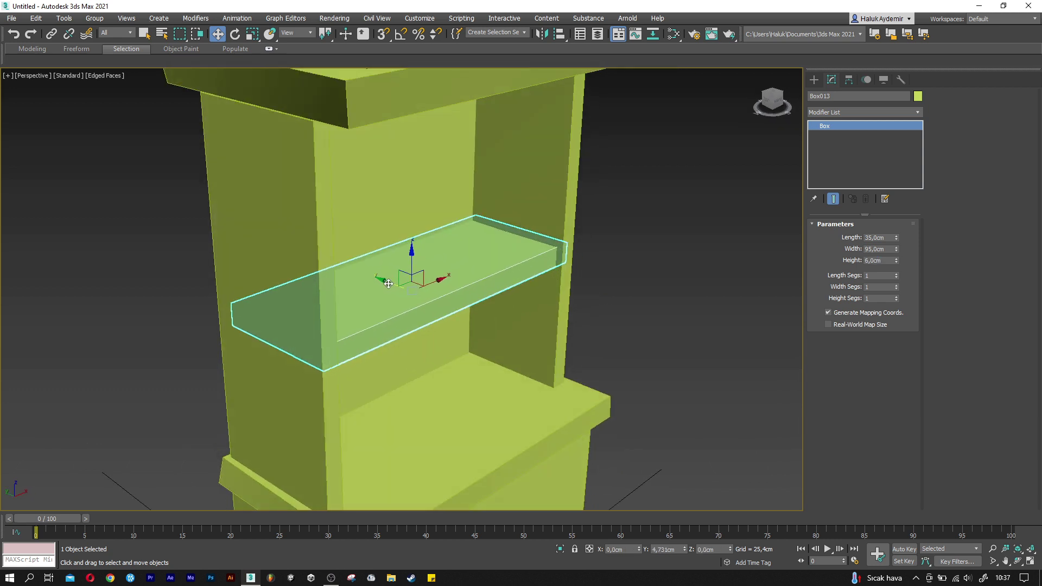
pyautogui.keyDown('alt'); pyautogui.moveTo(388, 284); pyautogui.dragTo(385, 284, button='middle'); pyautogui.keyUp('alt')
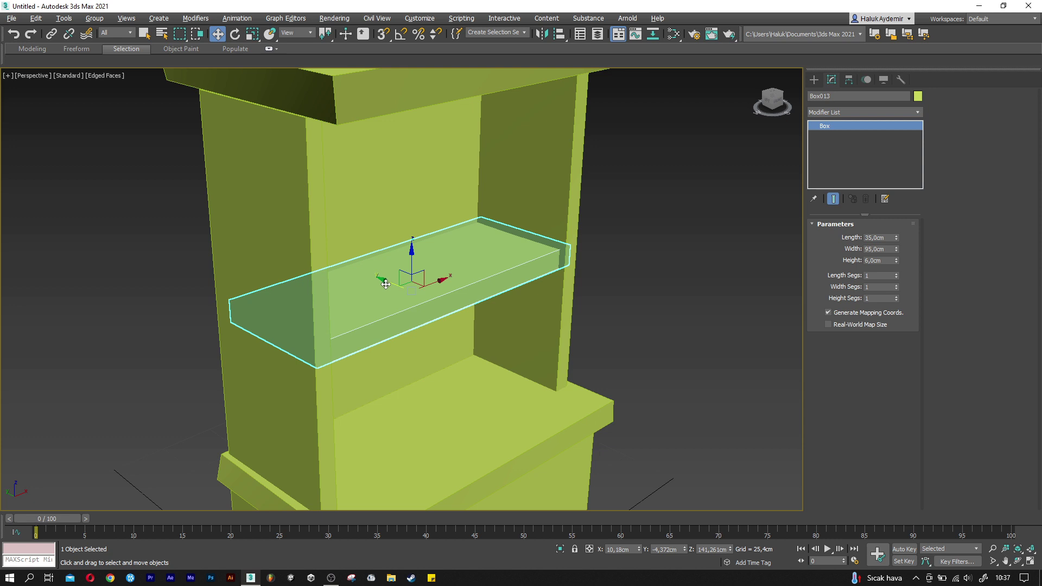
pyautogui.moveTo(392, 283); pyautogui.dragTo(395, 283)
pyautogui.keyDown('alt'); pyautogui.moveTo(395, 283); pyautogui.dragTo(398, 290, button='middle'); pyautogui.keyUp('alt')
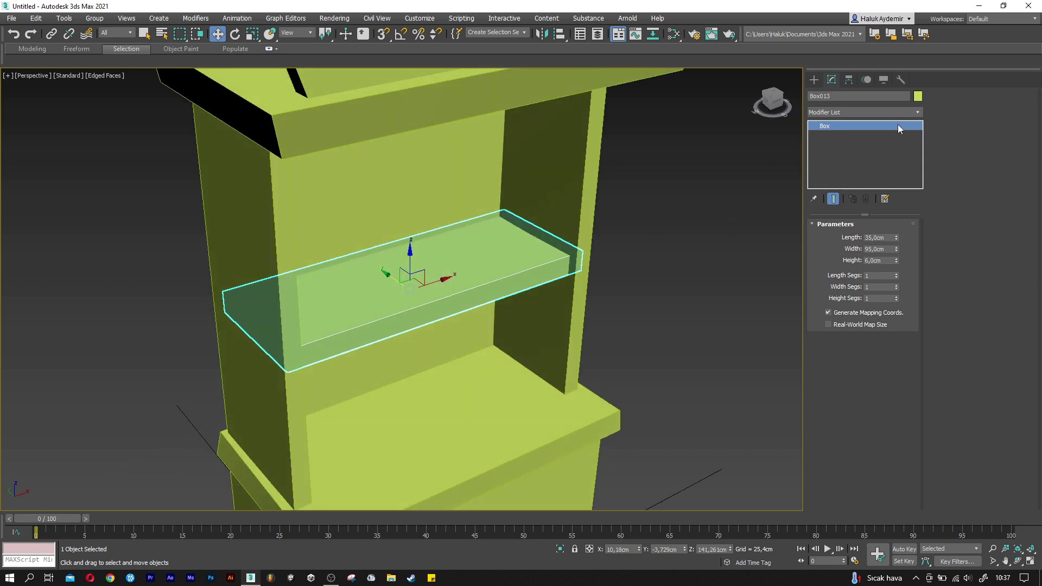
# Add an Edit Poly modifier to the shelf and select two corner vertices.
pyautogui.click(866, 112)
pyautogui.scroll(-5, 860, 131)
pyautogui.click(849, 152)
pyautogui.press('1')
pyautogui.scroll(3, 594, 248)
pyautogui.moveTo(624, 307)
pyautogui.mouseDown()
pyautogui.moveTo(545, 209)
pyautogui.moveTo(558, 234)
pyautogui.mouseUp()
# Exit Vertex mode and rotate the shelf slightly about Y to correct its tilt.
pyautogui.scroll(3, 594, 248)
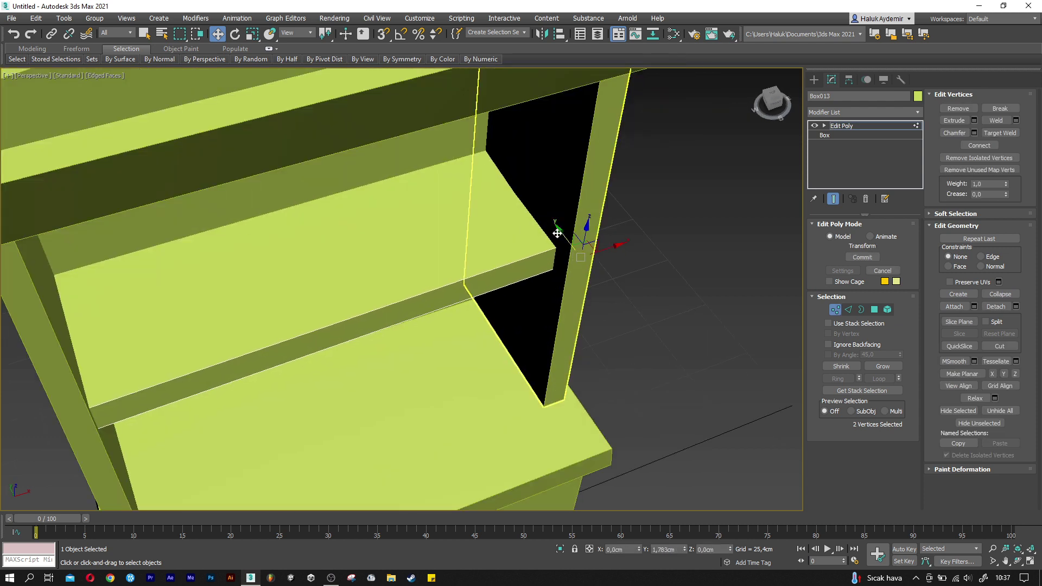
pyautogui.press('1')
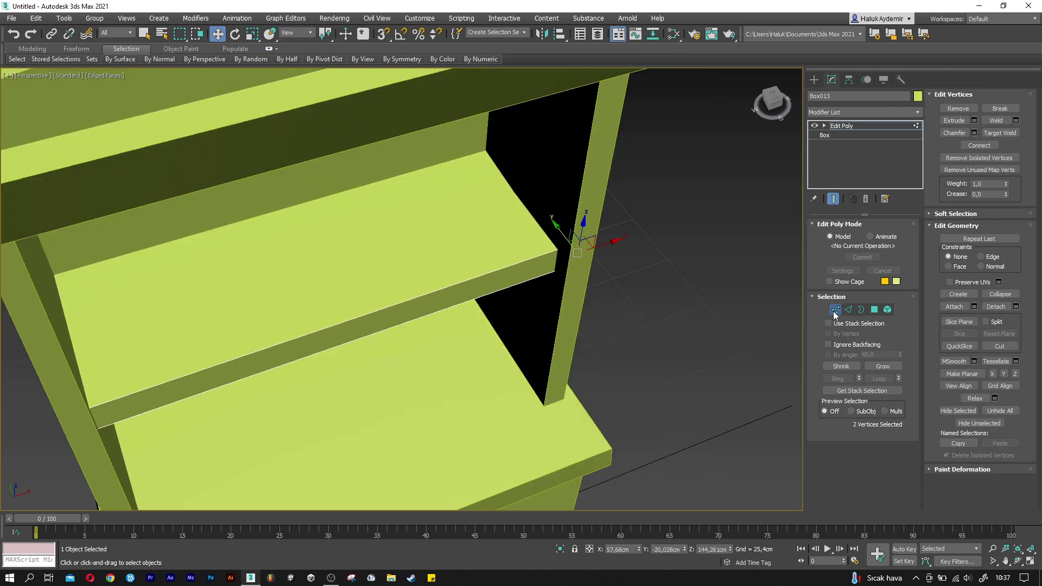
pyautogui.moveTo(374, 267)
pyautogui.keyDown('alt'); pyautogui.mouseDown(button='middle')
pyautogui.moveTo(419, 244)
pyautogui.moveTo(429, 251)
pyautogui.mouseUp(button='middle'); pyautogui.keyUp('alt')
pyautogui.press('e')
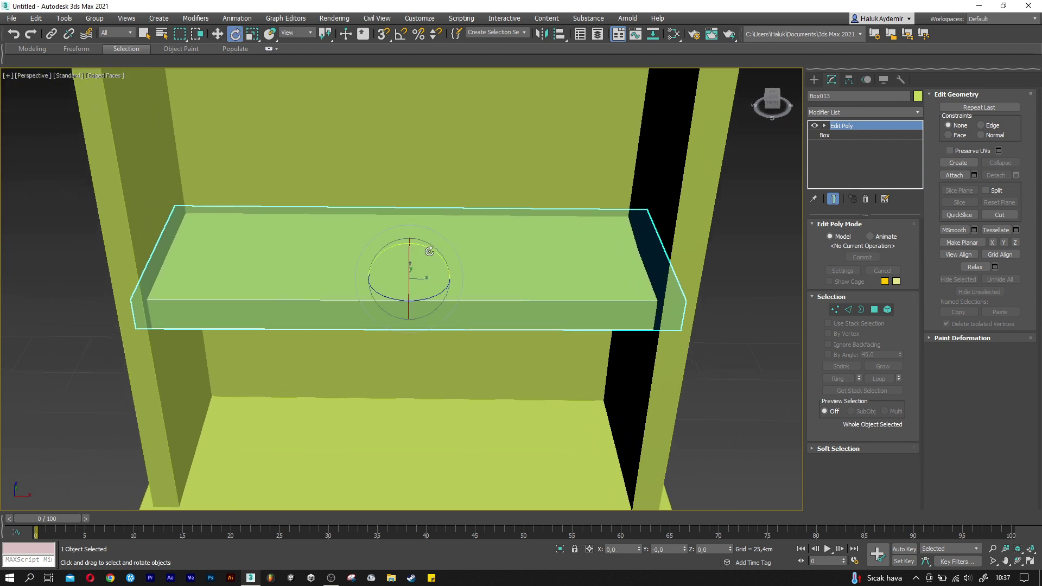
pyautogui.moveTo(431, 251); pyautogui.dragTo(432, 251)
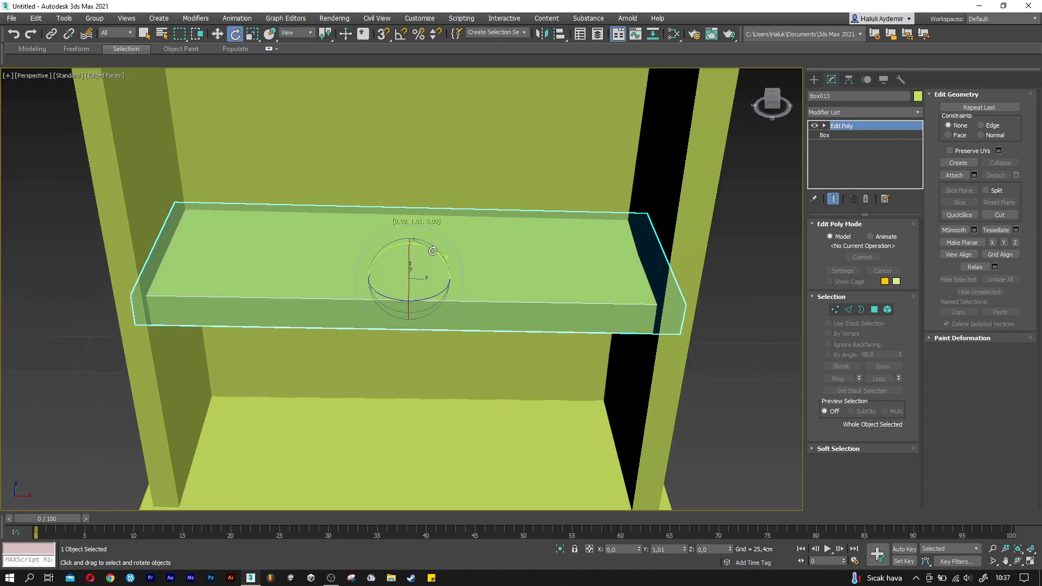
# Move the shelf up along Z so it sits higher between the side walls.
pyautogui.press('w')
pyautogui.scroll(-3, 407, 238)
pyautogui.keyDown('alt'); pyautogui.moveTo(407, 233); pyautogui.dragTo(399, 245, button='middle'); pyautogui.keyUp('alt')
pyautogui.scroll(2, 389, 254)
pyautogui.scroll(-3, 390, 255)
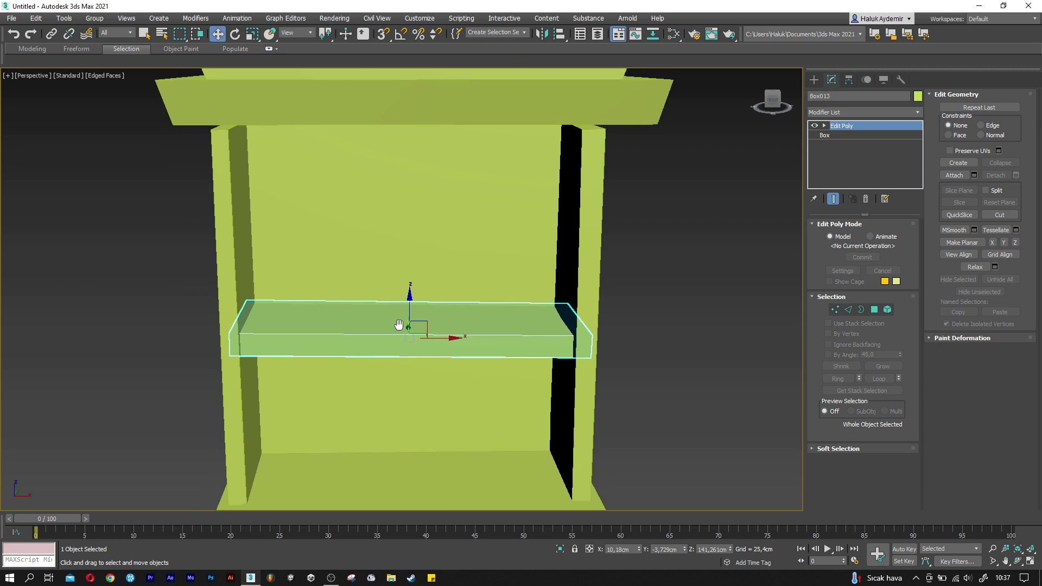
pyautogui.moveTo(411, 307); pyautogui.dragTo(421, 215)
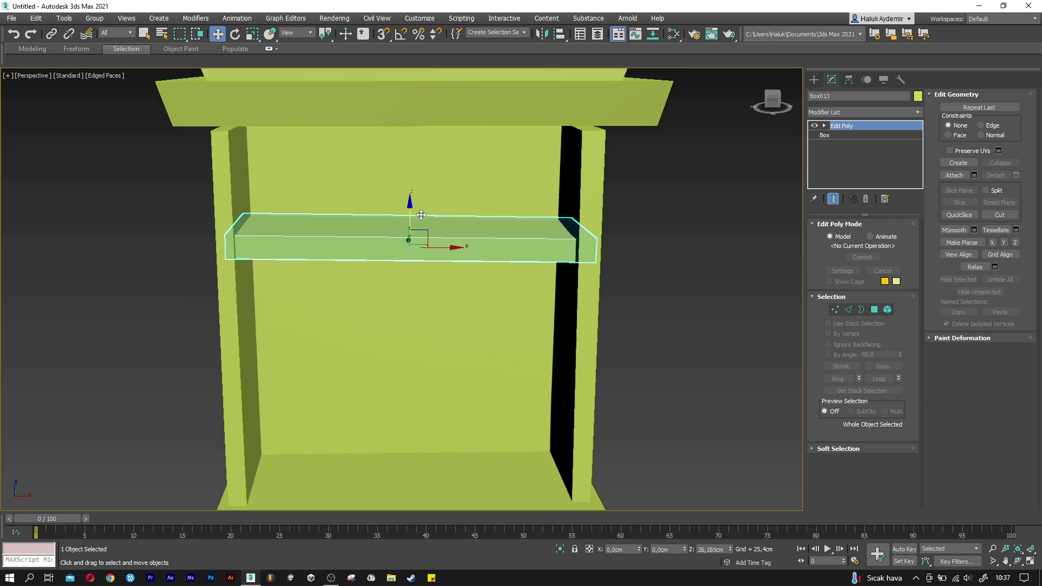
pyautogui.keyDown('alt'); pyautogui.moveTo(421, 215); pyautogui.dragTo(404, 206, button='middle'); pyautogui.keyUp('alt')
pyautogui.scroll(-3, 402, 204)
pyautogui.moveTo(233, 174); pyautogui.dragTo(622, 85)
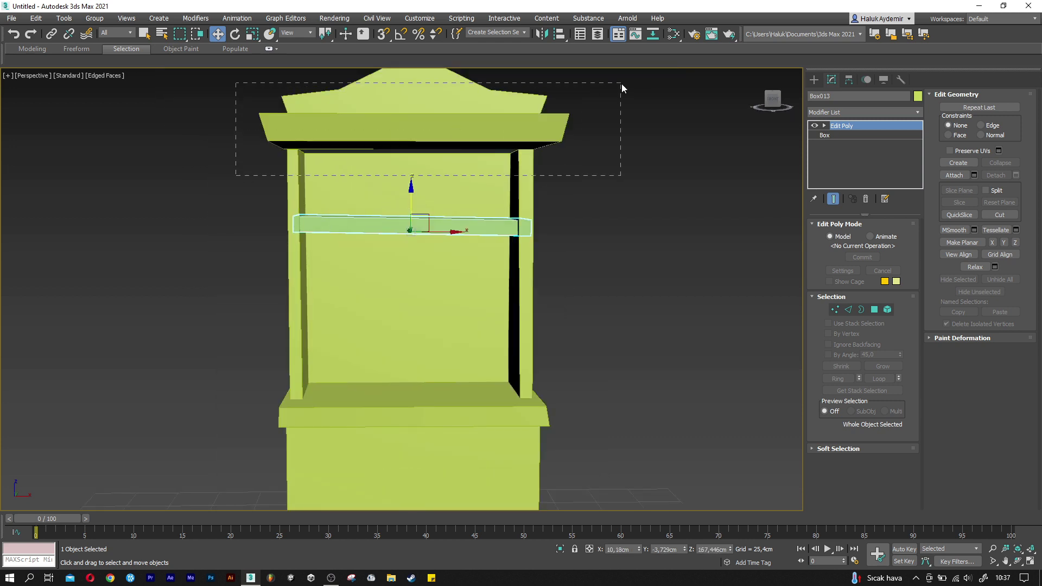
# In Front view, narrow the selection to just the two crown pieces on top.
pyautogui.press('f')
pyautogui.scroll(-5, 519, 200)
pyautogui.moveTo(504, 199); pyautogui.dragTo(474, 311, button='middle')
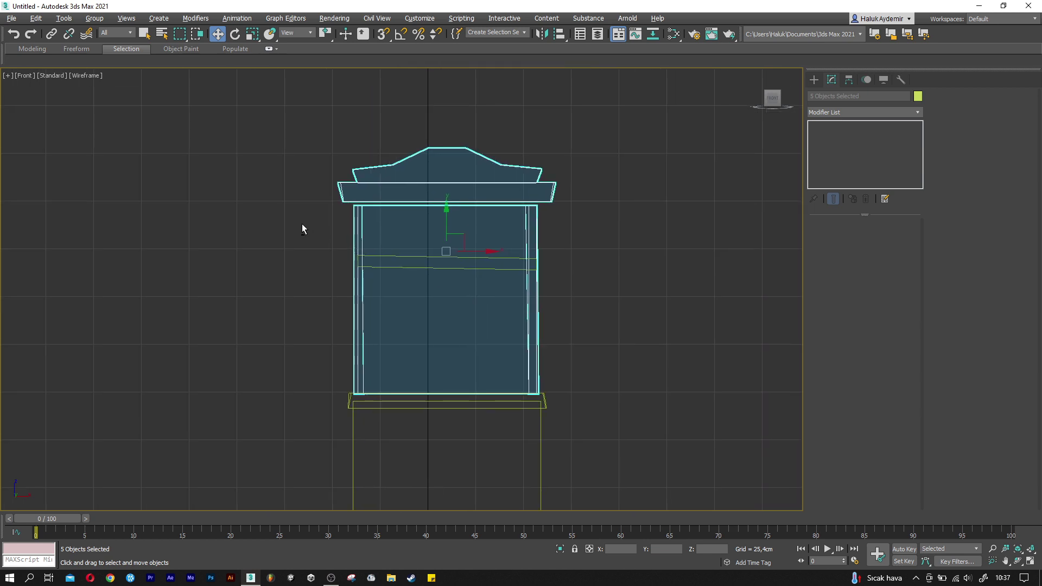
pyautogui.keyDown('alt'); pyautogui.moveTo(302, 224); pyautogui.dragTo(404, 217); pyautogui.keyUp('alt')
pyautogui.scroll(5, 517, 199)
pyautogui.keyDown('alt'); pyautogui.click(729, 307); pyautogui.keyUp('alt')
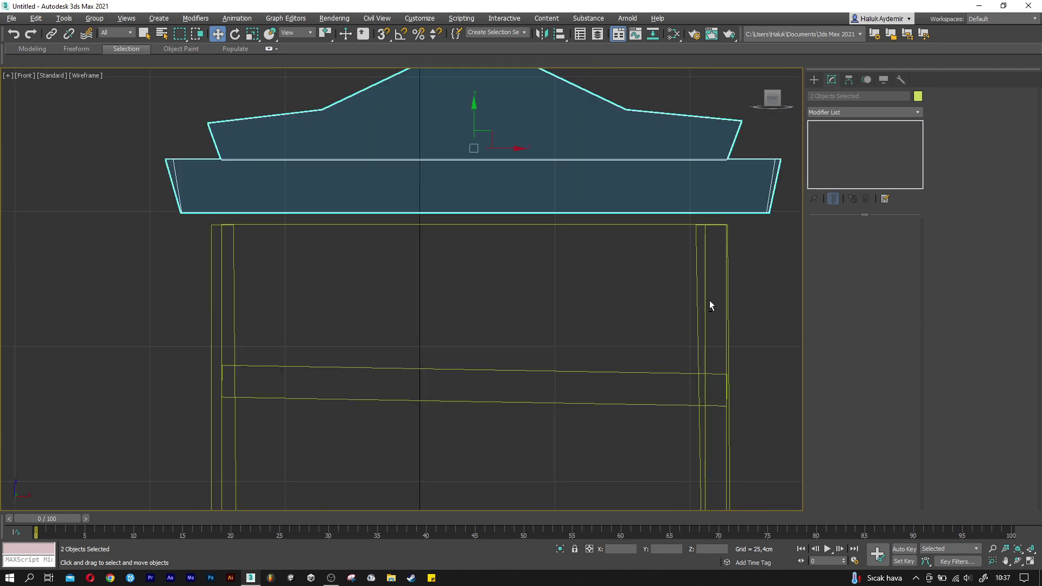
pyautogui.moveTo(540, 187); pyautogui.dragTo(503, 219, button='middle')
# Lower the two crown pieces slightly, then Shift-drag a copy of the upper shelf downward.
pyautogui.moveTo(436, 159); pyautogui.dragTo(444, 171)
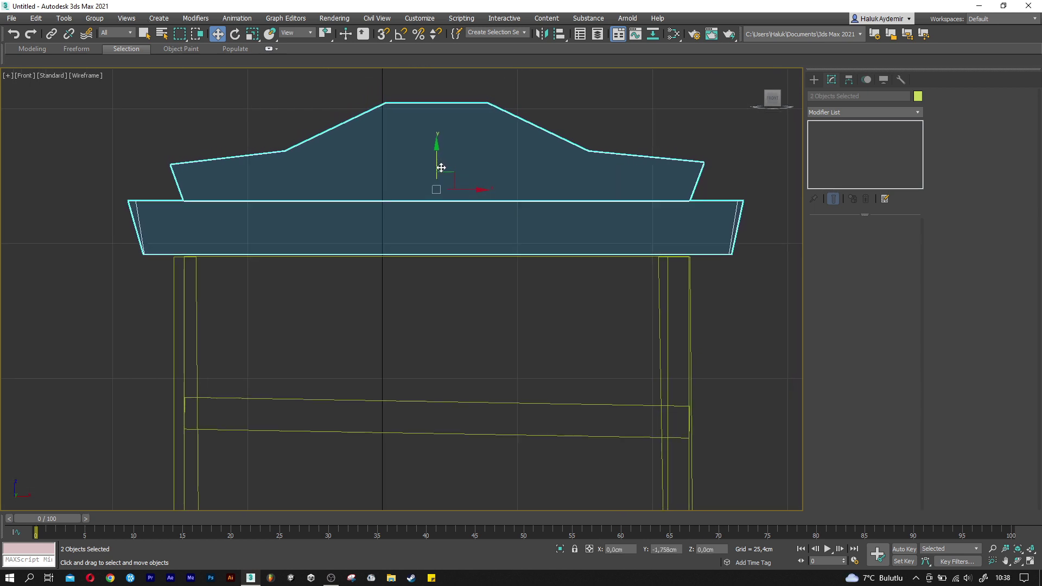
pyautogui.moveTo(428, 288); pyautogui.dragTo(421, 280, button='middle')
pyautogui.press('p')
pyautogui.click(403, 226)
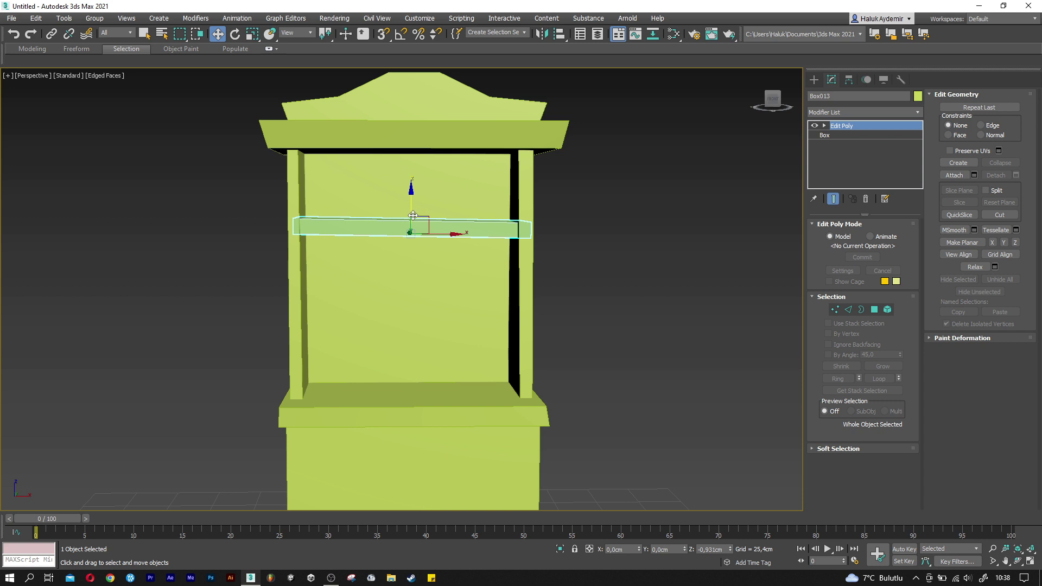
pyautogui.keyDown('shift'); pyautogui.moveTo(412, 208); pyautogui.dragTo(411, 298); pyautogui.keyUp('shift')
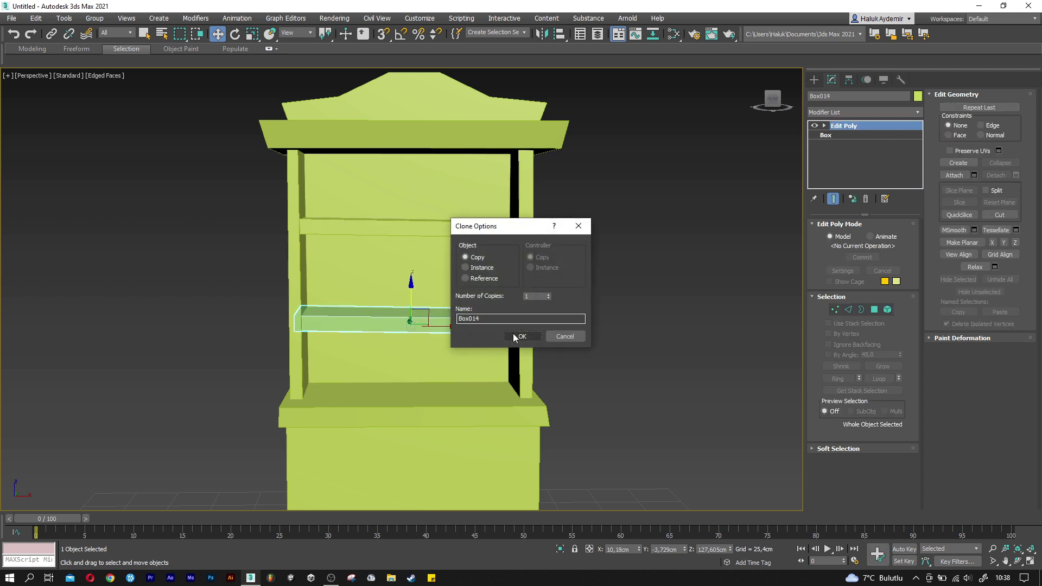
# Confirm the shelf copy Box014 as an independent copy placed lower in the cabinet.
pyautogui.click(514, 334)
pyautogui.press('e')
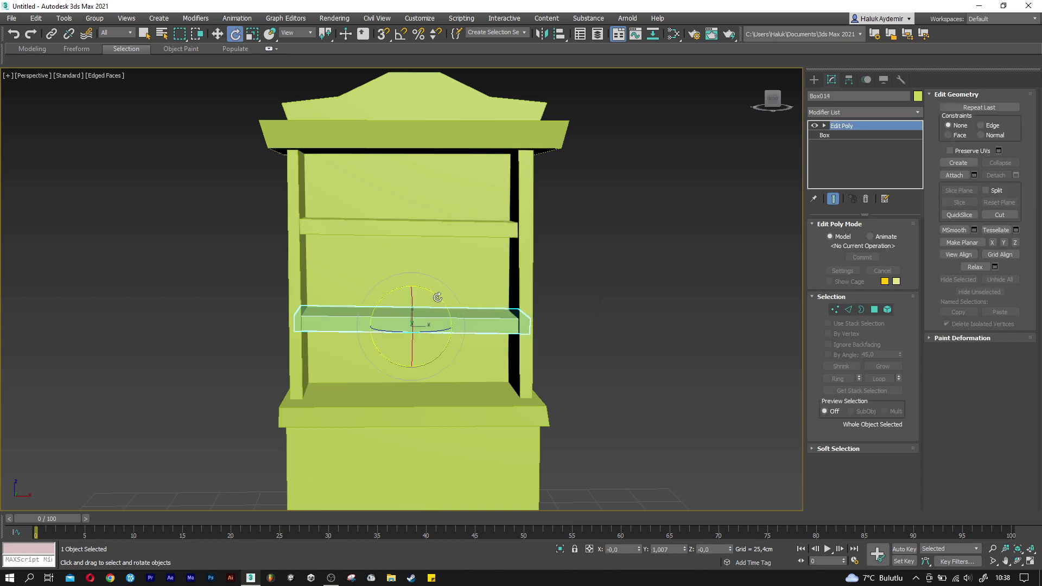
pyautogui.press('w')
pyautogui.keyDown('alt'); pyautogui.moveTo(428, 295); pyautogui.dragTo(383, 320, button='middle'); pyautogui.keyUp('alt')
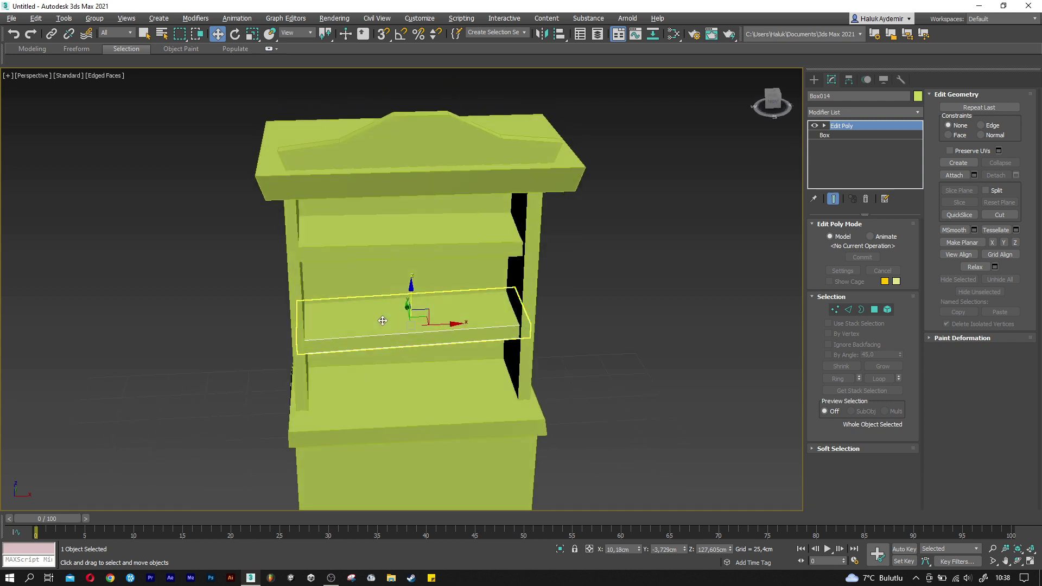
pyautogui.scroll(3, 383, 321)
# Raise the two end vertices of the middle shelf slightly, then exit Vertex mode.
pyautogui.click(835, 309)
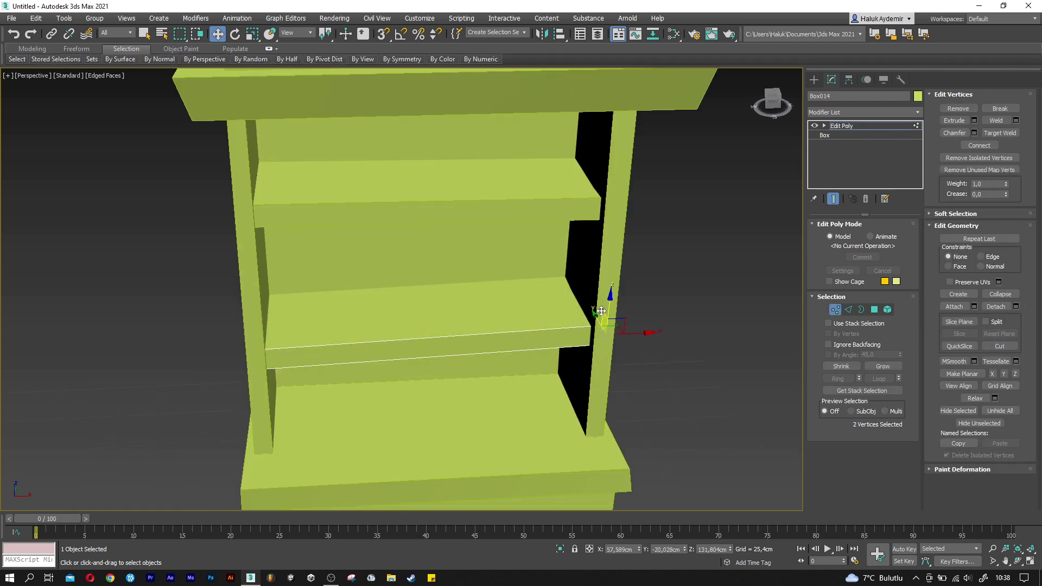
pyautogui.moveTo(596, 314); pyautogui.dragTo(597, 317)
pyautogui.moveTo(597, 317)
pyautogui.keyDown('alt'); pyautogui.mouseDown(button='middle')
pyautogui.moveTo(292, 352)
pyautogui.moveTo(303, 334)
pyautogui.mouseUp(button='middle'); pyautogui.keyUp('alt')
pyautogui.moveTo(263, 328); pyautogui.dragTo(264, 321)
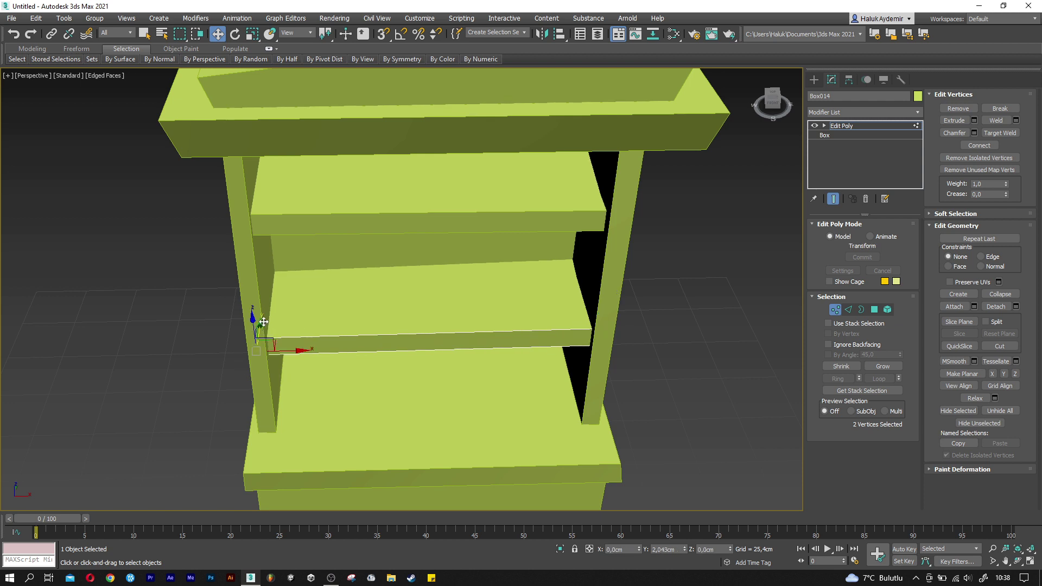
pyautogui.scroll(4, 262, 342)
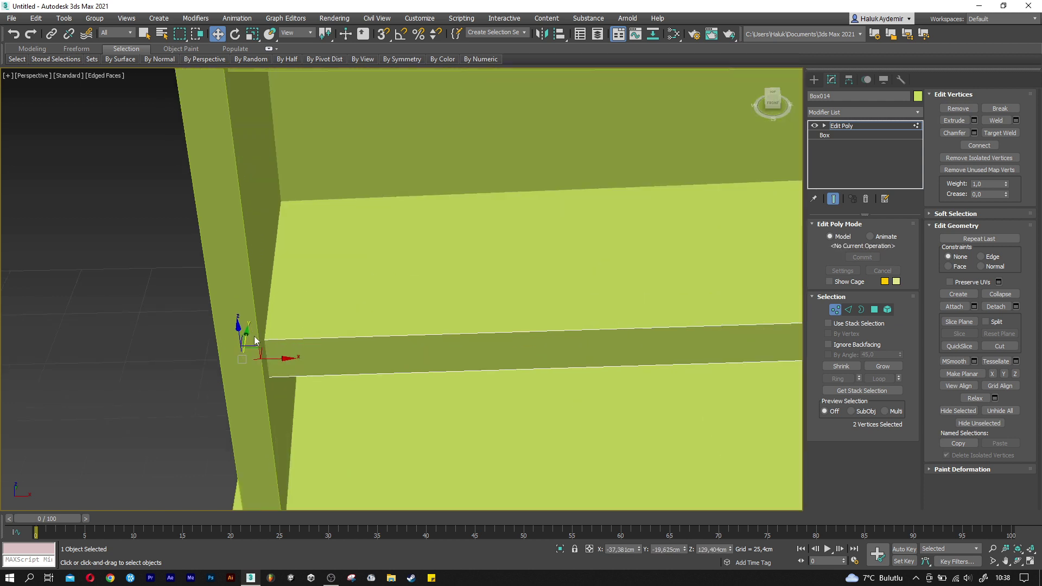
pyautogui.click(254, 338)
pyautogui.scroll(-2, 290, 337)
pyautogui.scroll(-2, 373, 324)
pyautogui.scroll(-2, 542, 328)
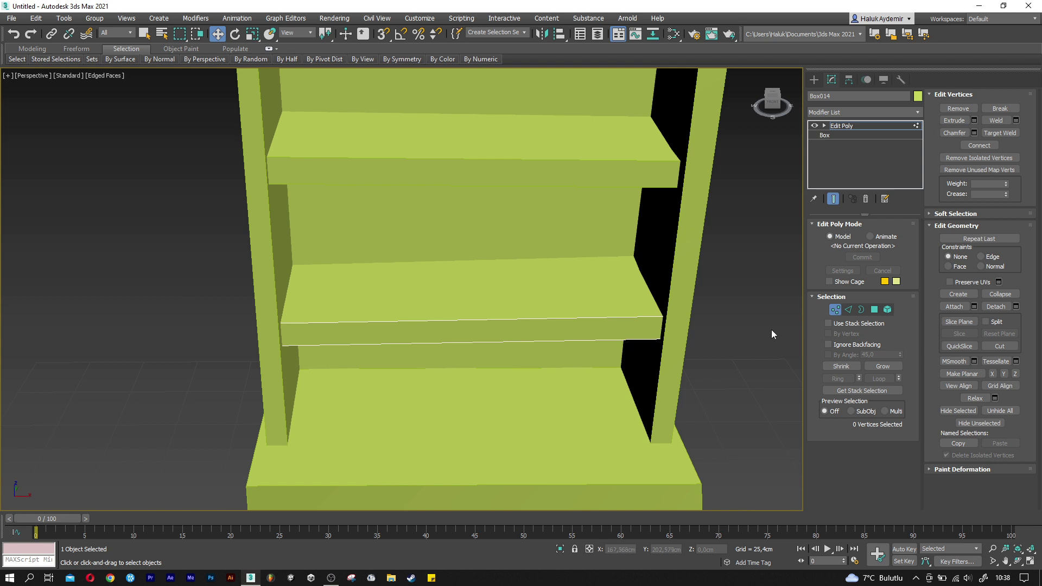
pyautogui.click(839, 311)
pyautogui.scroll(-2, 543, 304)
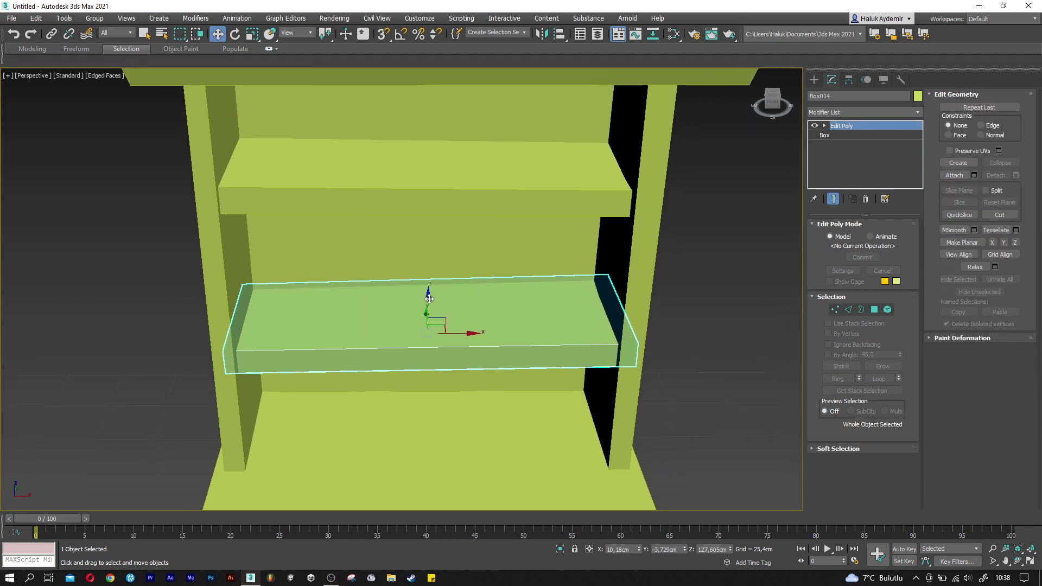
# Clone the shelf and stand the copy upright at 90° using Angle Snap.
pyautogui.keyDown('shift'); pyautogui.moveTo(437, 307); pyautogui.dragTo(444, 252); pyautogui.keyUp('shift')
pyautogui.click(524, 337)
pyautogui.press('e')
pyautogui.click(405, 35)
pyautogui.moveTo(445, 243); pyautogui.dragTo(493, 249)
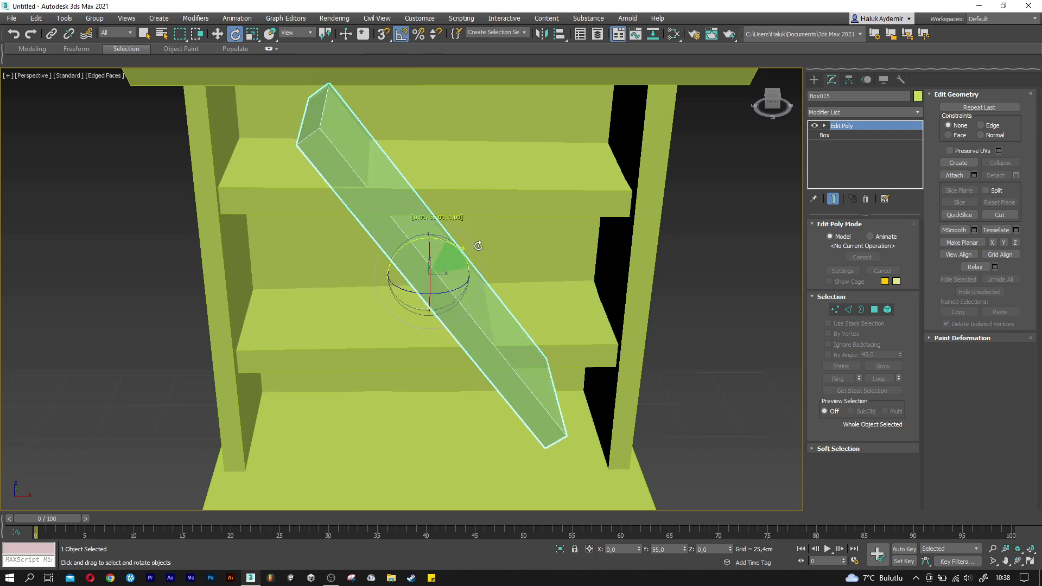
# Slide the upright board between the shelves and set its Width to 35 cm.
pyautogui.click(832, 136)
pyautogui.moveTo(897, 251); pyautogui.dragTo(897, 277)
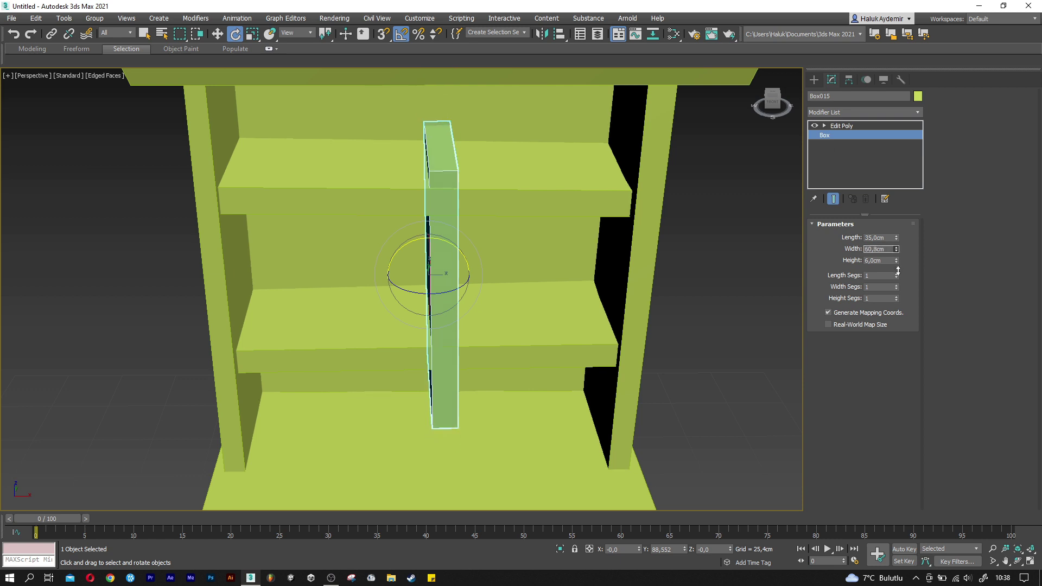
pyautogui.write('33,25')
pyautogui.press('w')
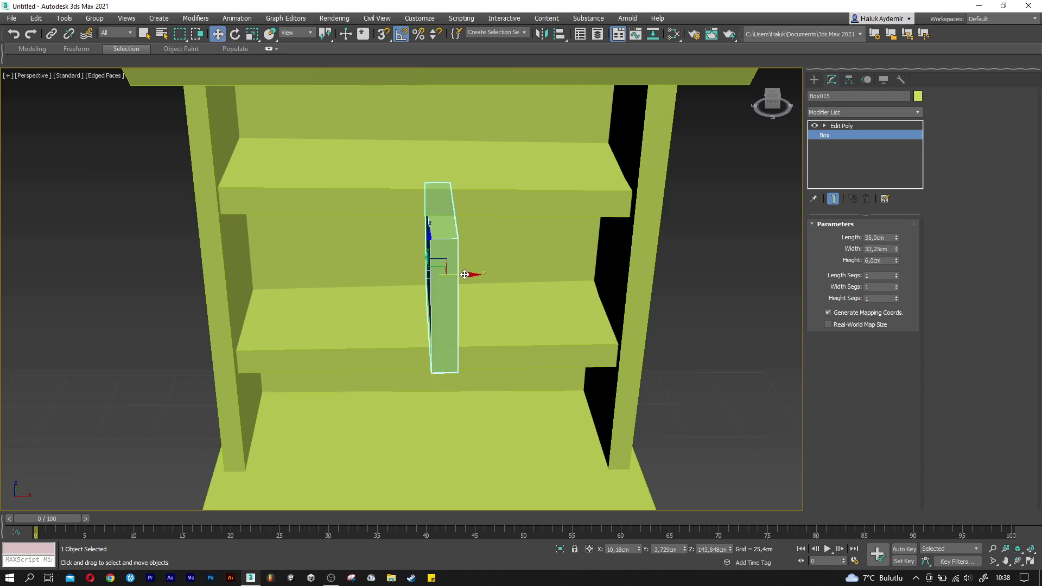
pyautogui.moveTo(465, 275)
pyautogui.mouseDown()
pyautogui.moveTo(537, 269)
pyautogui.moveTo(508, 236)
pyautogui.mouseUp()
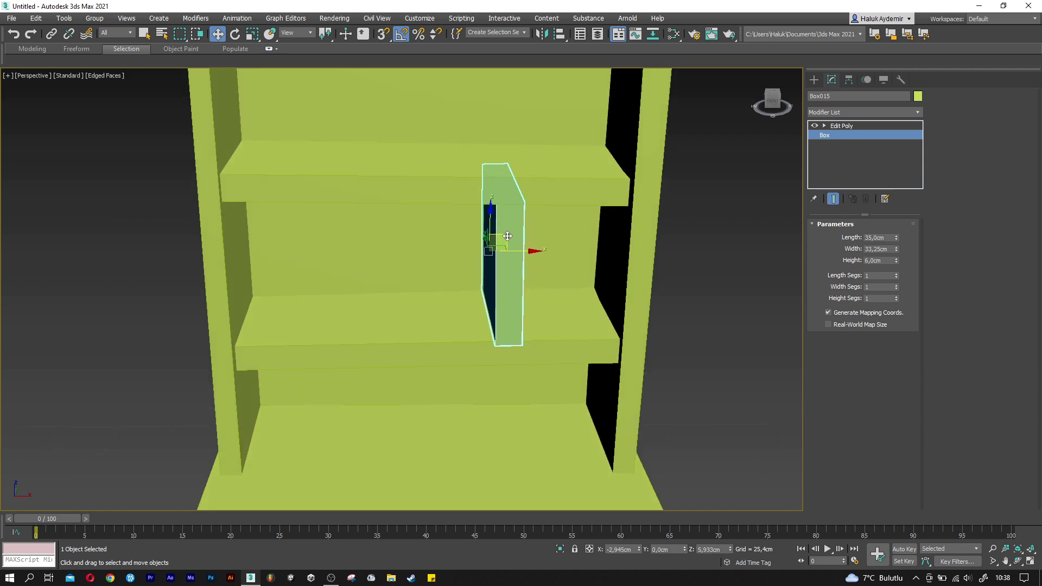
pyautogui.keyDown('alt'); pyautogui.moveTo(508, 236); pyautogui.dragTo(537, 239, button='middle'); pyautogui.keyUp('alt')
pyautogui.scroll(3, 489, 244)
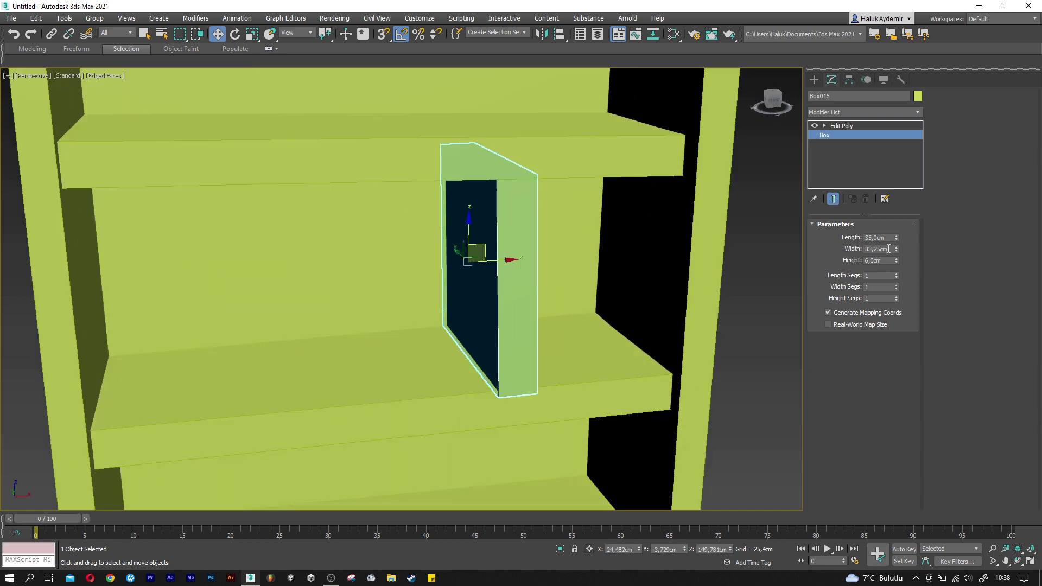
pyautogui.moveTo(898, 251); pyautogui.dragTo(897, 245)
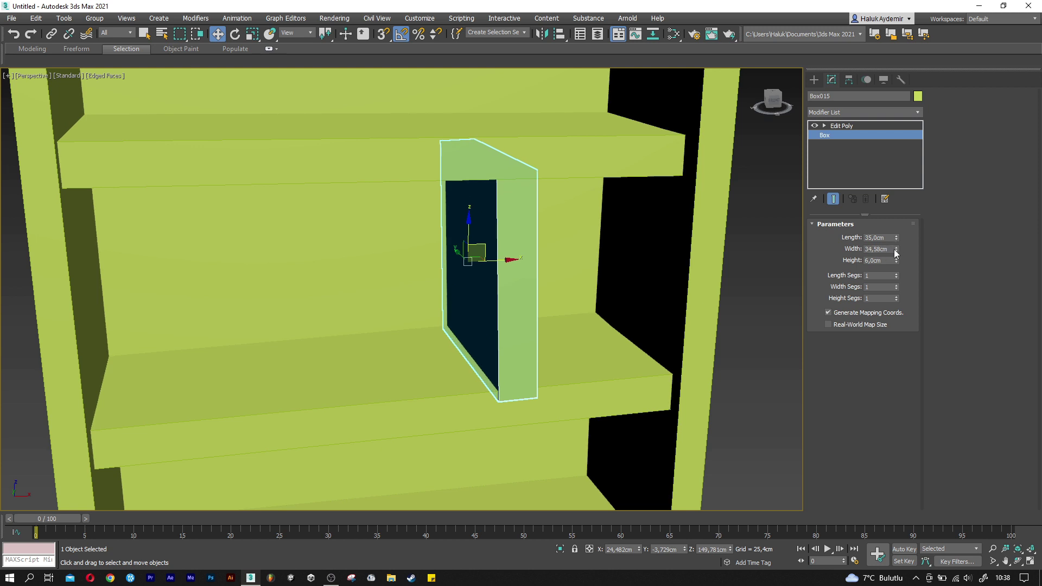
pyautogui.write('5')
pyautogui.press('Return')
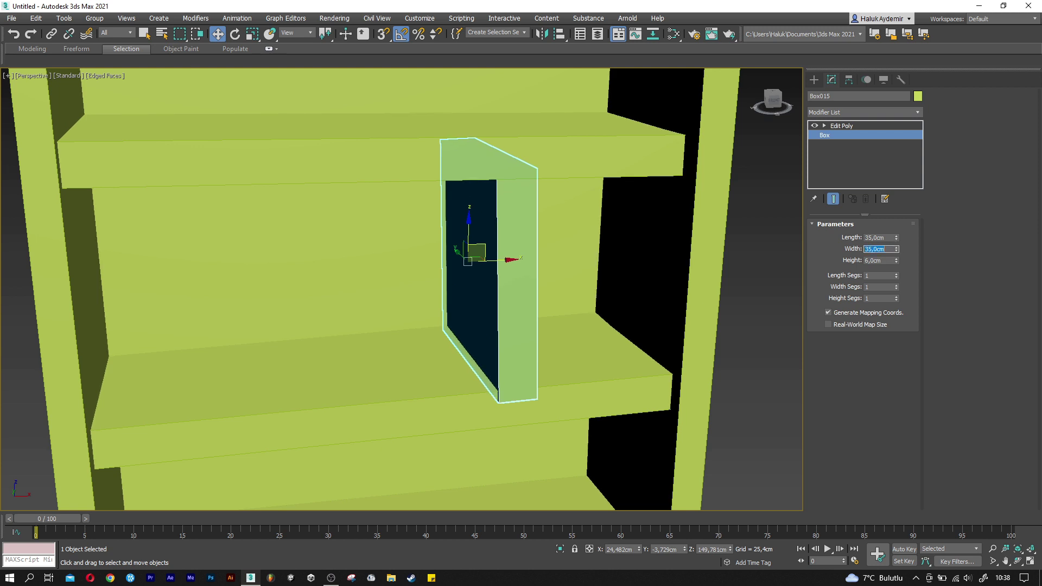
# Set the divider's Length to 29,75 cm and nudge it into place.
pyautogui.keyDown('alt'); pyautogui.moveTo(558, 268); pyautogui.dragTo(577, 270, button='middle'); pyautogui.keyUp('alt')
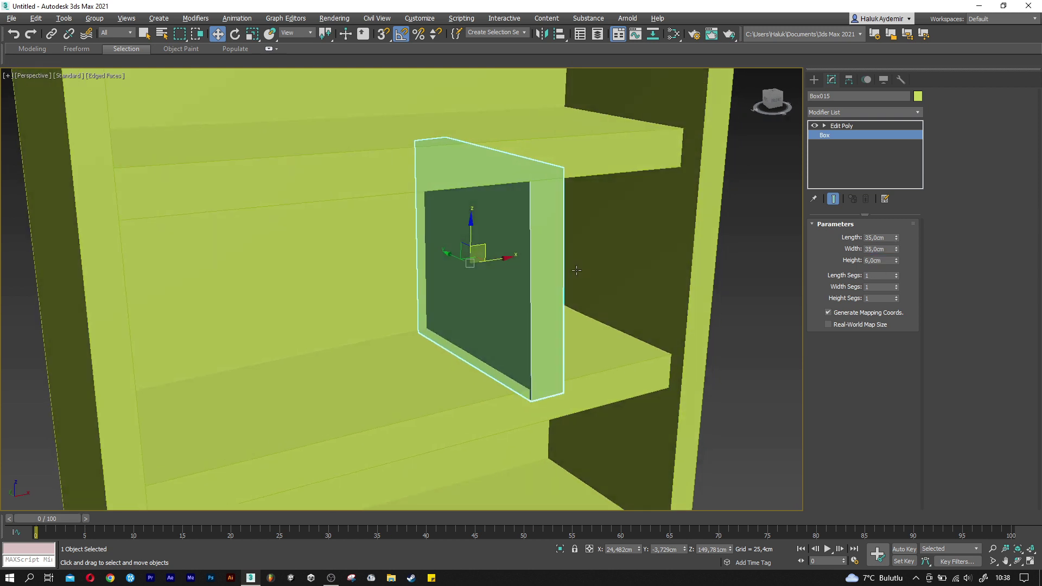
pyautogui.moveTo(455, 254); pyautogui.dragTo(449, 252)
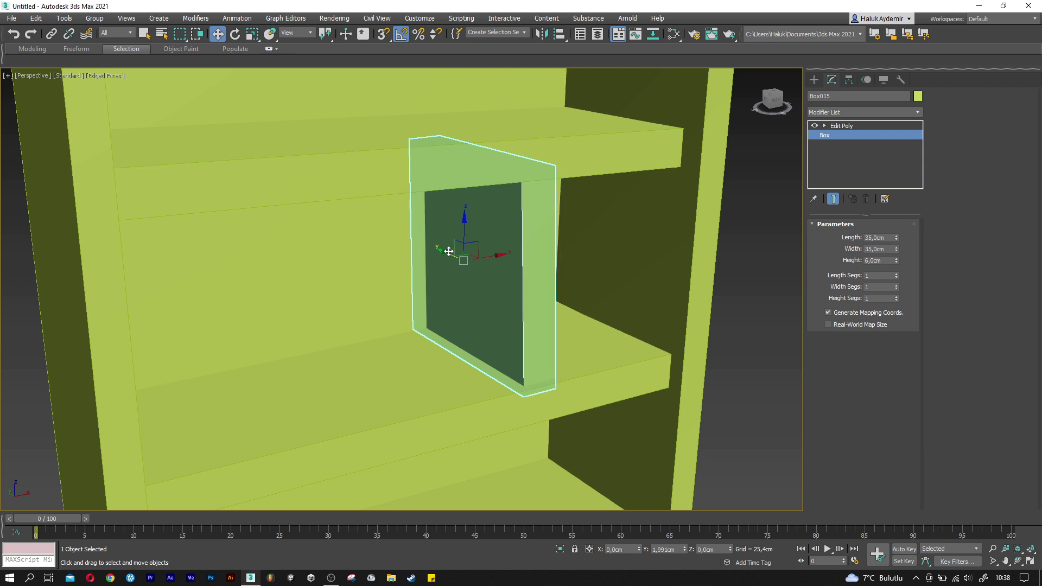
pyautogui.moveTo(898, 237); pyautogui.dragTo(899, 243)
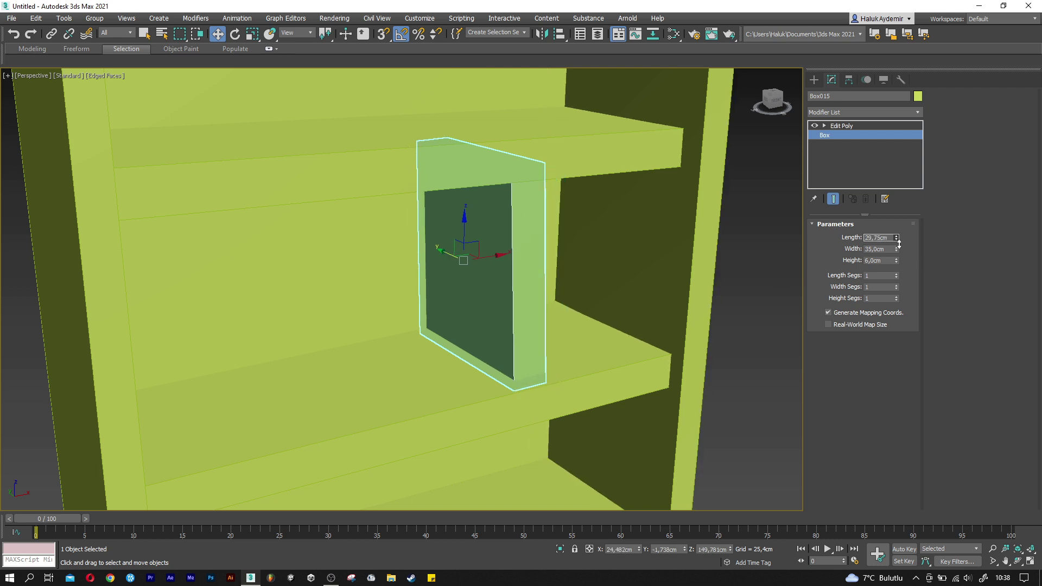
pyautogui.moveTo(450, 254); pyautogui.dragTo(453, 254)
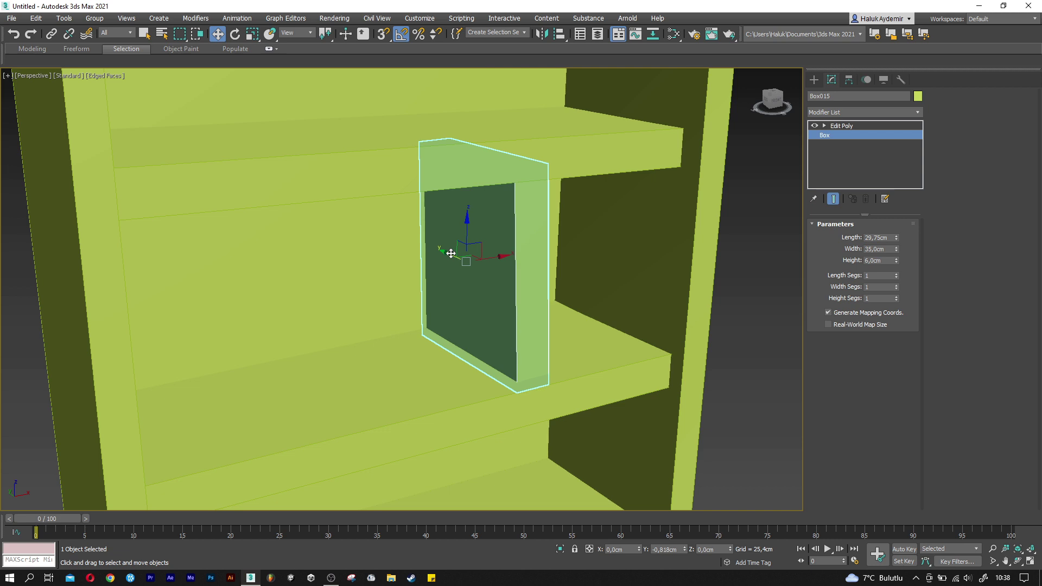
# Adjust the divider's top and bottom vertices so it reaches both shelves.
pyautogui.click(869, 126)
pyautogui.click(834, 309)
pyautogui.moveTo(569, 146); pyautogui.dragTo(549, 158)
pyautogui.click(516, 381)
pyautogui.moveTo(534, 388); pyautogui.dragTo(509, 386)
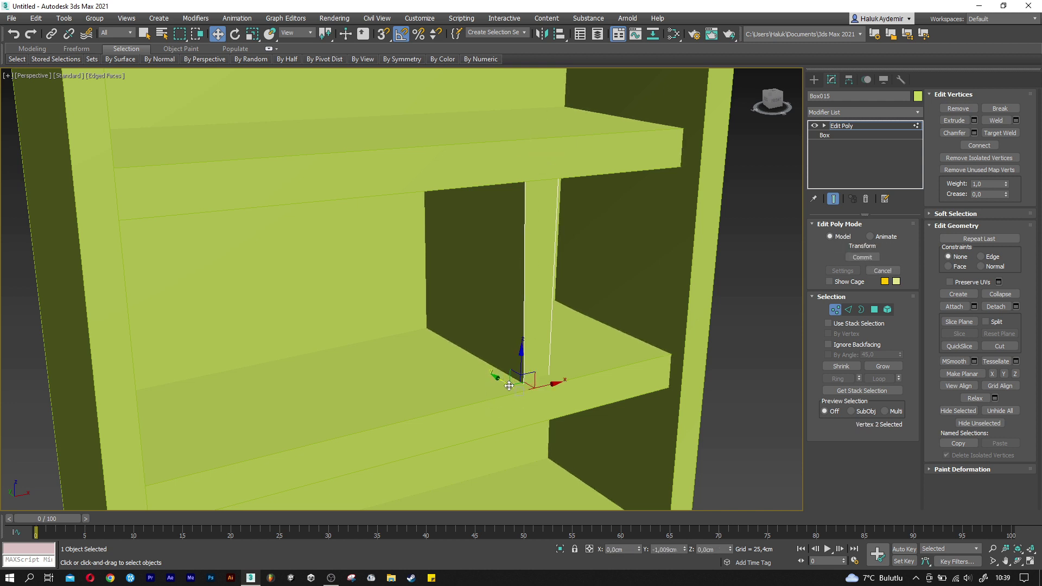
pyautogui.click(835, 310)
pyautogui.keyDown('alt'); pyautogui.moveTo(458, 342); pyautogui.dragTo(476, 346, button='middle'); pyautogui.keyUp('alt')
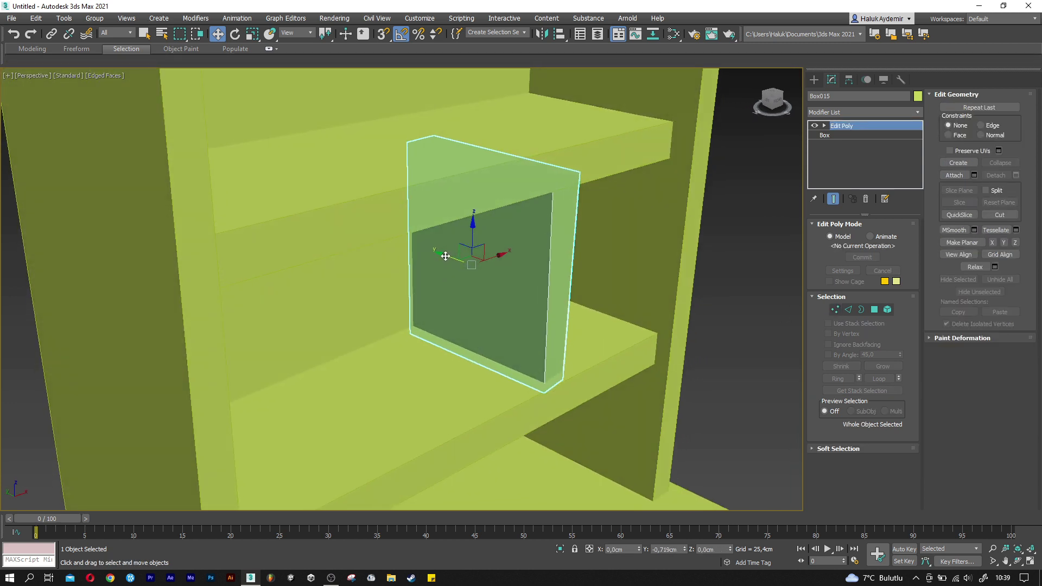
pyautogui.scroll(-3, 461, 296)
pyautogui.keyDown('alt'); pyautogui.moveTo(465, 298); pyautogui.dragTo(414, 291, button='middle'); pyautogui.keyUp('alt')
pyautogui.scroll(-2, 429, 293)
pyautogui.scroll(-3, 428, 293)
pyautogui.moveTo(459, 333)
pyautogui.keyDown('alt'); pyautogui.mouseDown(button='middle')
pyautogui.moveTo(468, 363)
pyautogui.moveTo(468, 277)
pyautogui.mouseUp(button='middle'); pyautogui.keyUp('alt')
pyautogui.scroll(2, 470, 275)
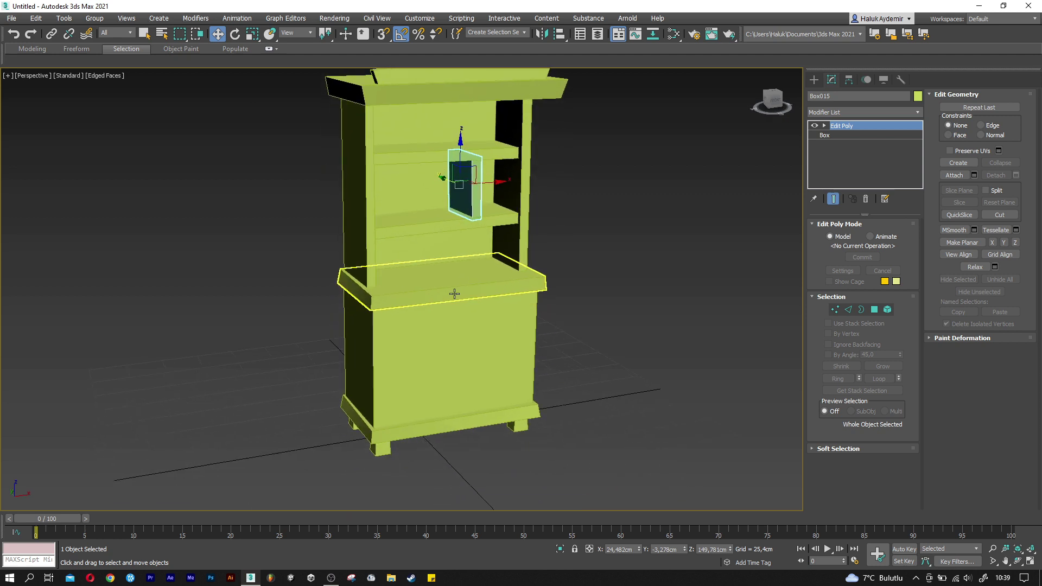
# Select all 15 cabinet pieces, add one Edit Poly modifier, and enter Edge level.
pyautogui.scroll(-3, 455, 293)
pyautogui.keyDown('alt'); pyautogui.moveTo(400, 363); pyautogui.dragTo(391, 399, button='middle'); pyautogui.keyUp('alt')
pyautogui.scroll(1, 380, 412)
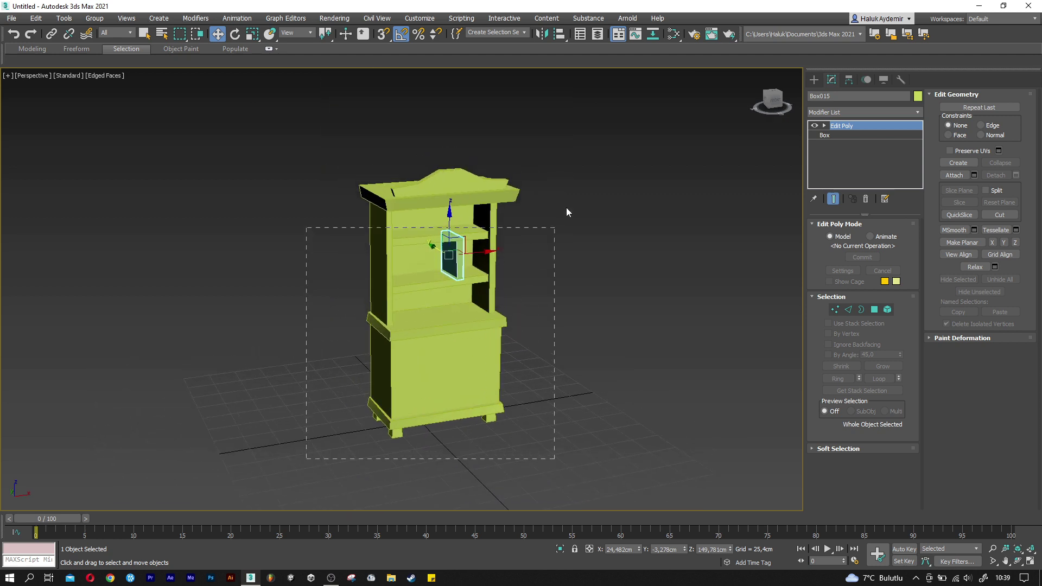
pyautogui.moveTo(579, 154); pyautogui.dragTo(578, 155)
pyautogui.scroll(2, 493, 312)
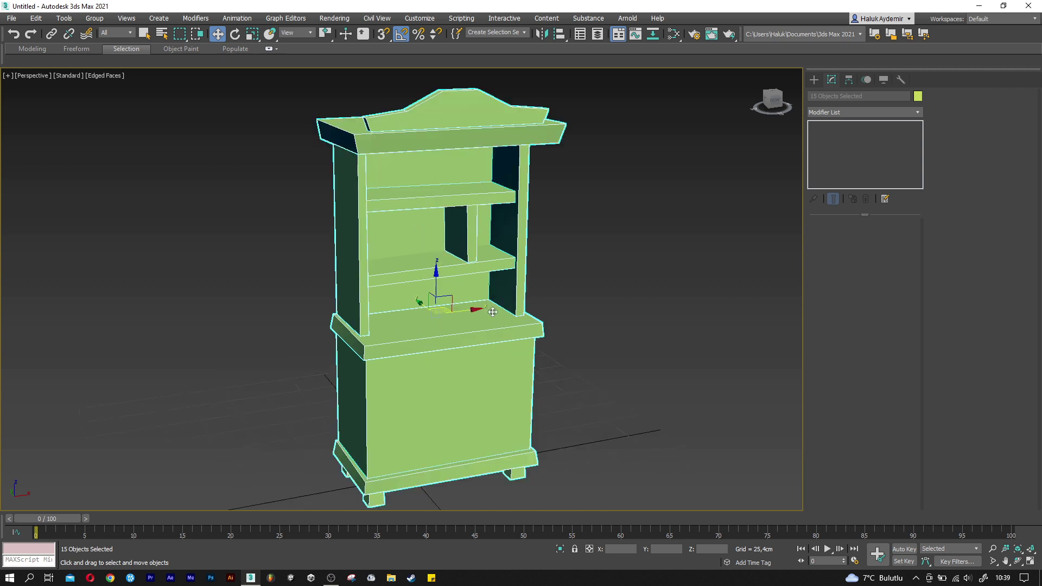
pyautogui.click(829, 112)
pyautogui.press('e')
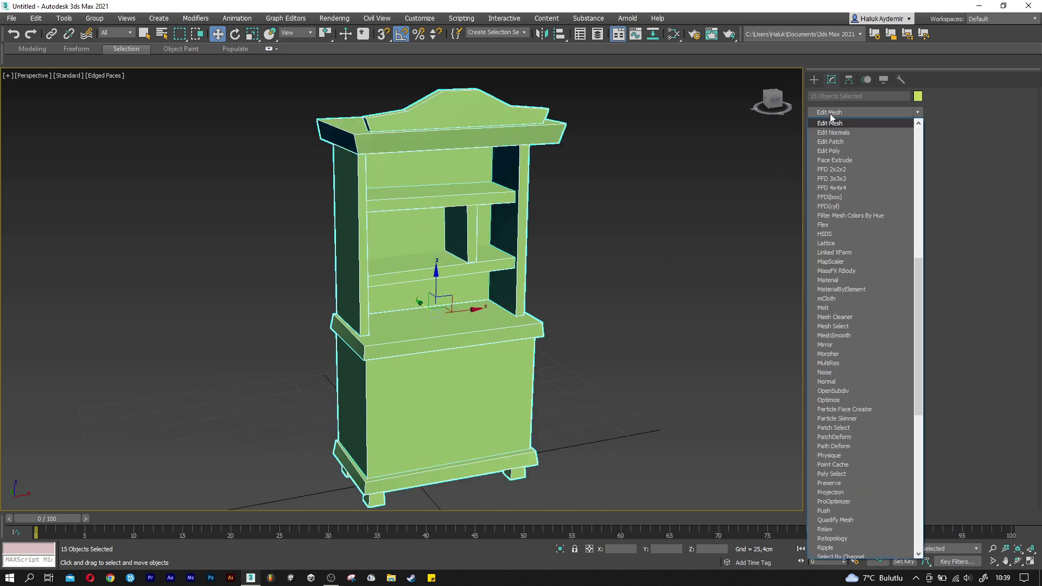
pyautogui.click(845, 148)
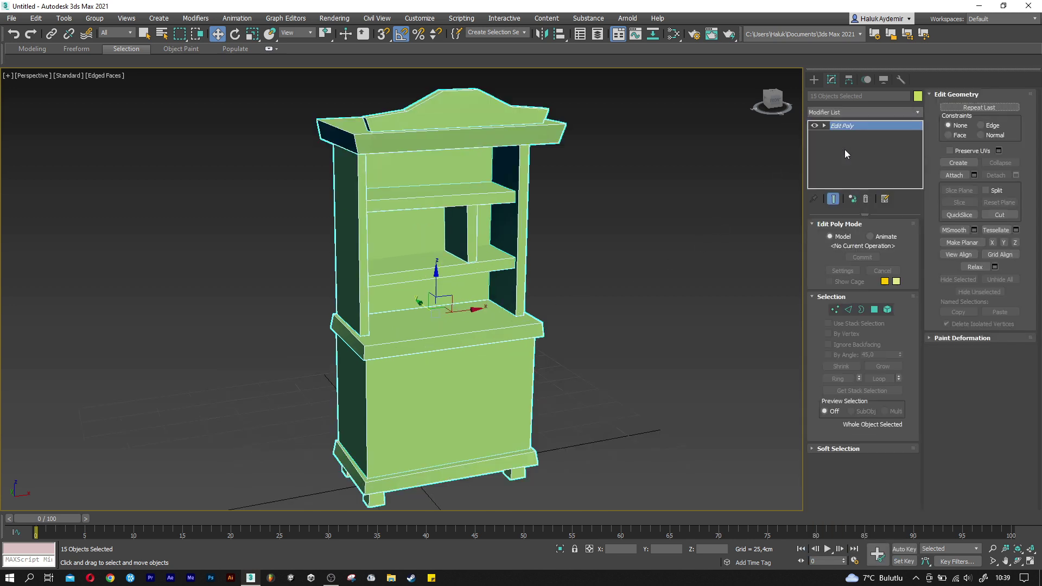
pyautogui.click(849, 310)
pyautogui.scroll(-3, 380, 478)
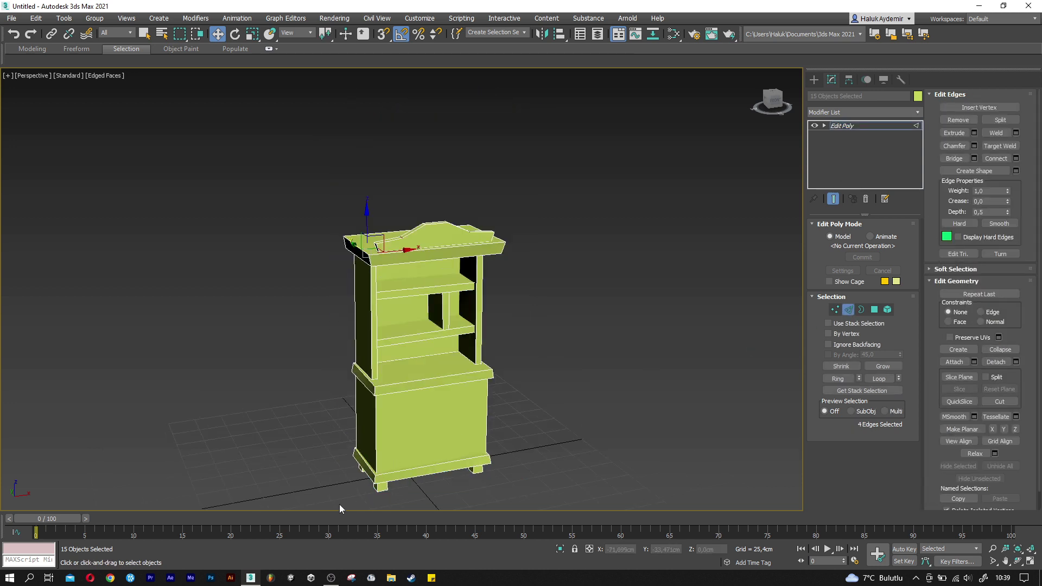
# Select all cabinet edges, apply a 0,75 cm one-segment chamfer, then deselect everything.
pyautogui.moveTo(328, 469); pyautogui.dragTo(330, 491, button='middle')
pyautogui.moveTo(325, 487); pyautogui.dragTo(591, 168)
pyautogui.scroll(3, 427, 383)
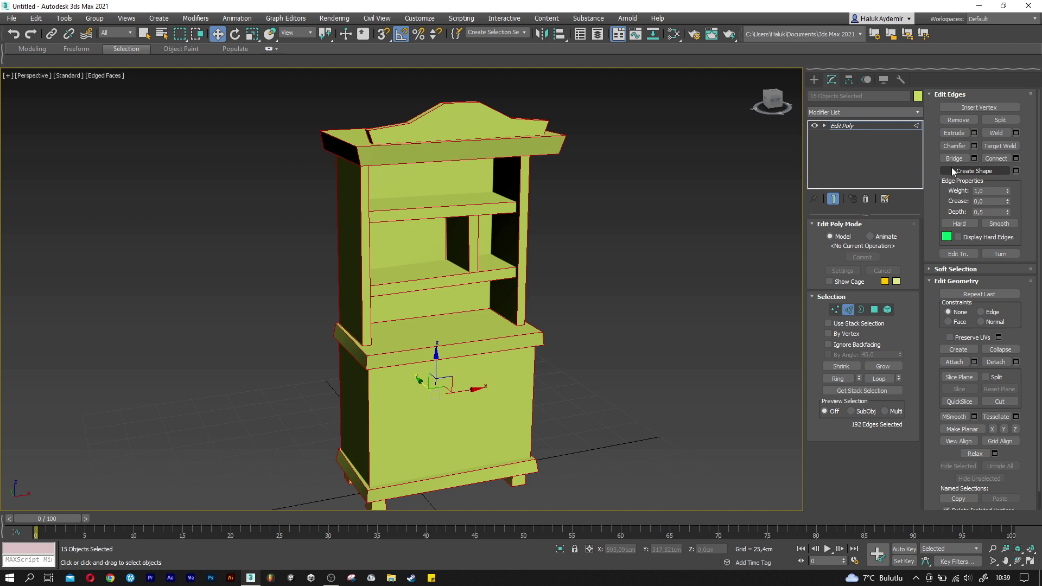
pyautogui.click(975, 146)
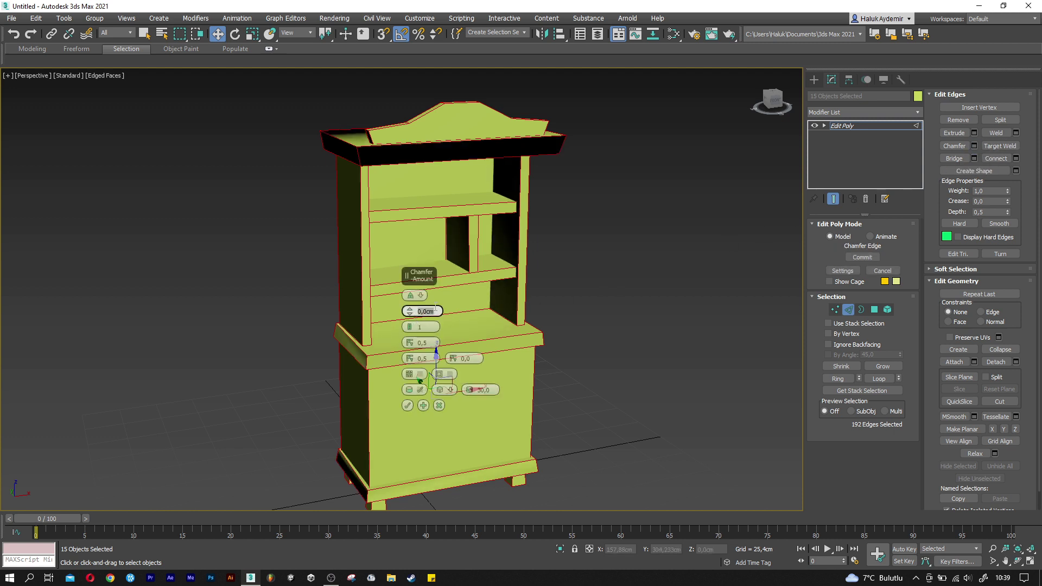
pyautogui.write('0,75')
pyautogui.press('Return')
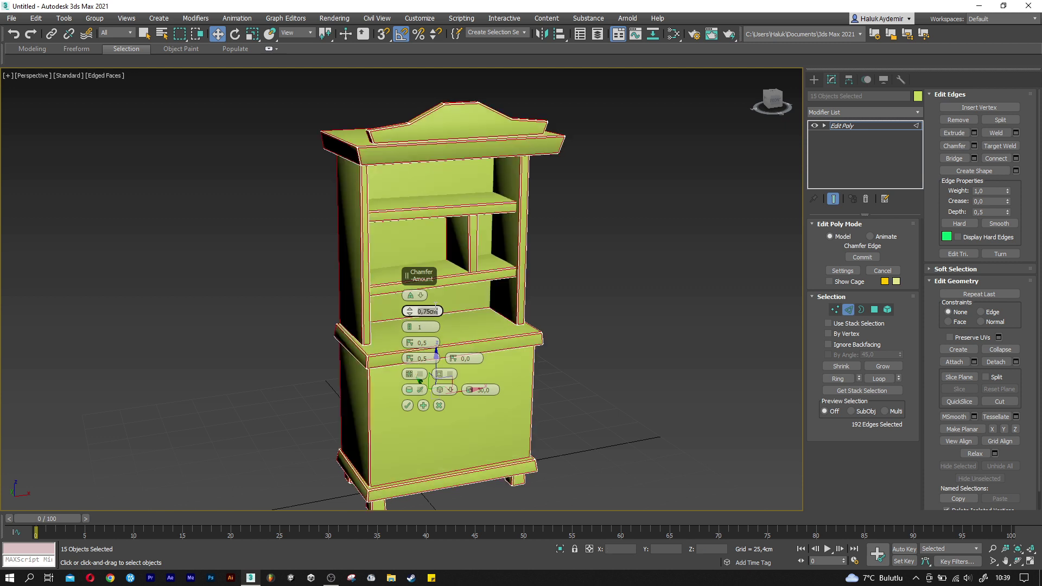
pyautogui.write('0')
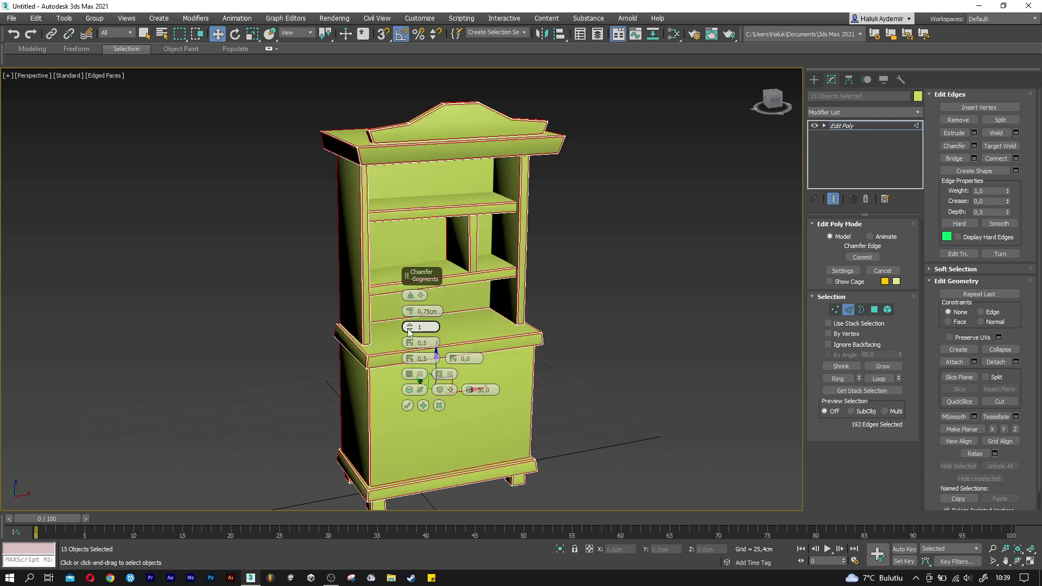
pyautogui.click(407, 405)
pyautogui.moveTo(412, 402)
pyautogui.keyDown('alt'); pyautogui.mouseDown(button='middle')
pyautogui.moveTo(458, 386)
pyautogui.moveTo(384, 386)
pyautogui.mouseUp(button='middle'); pyautogui.keyUp('alt')
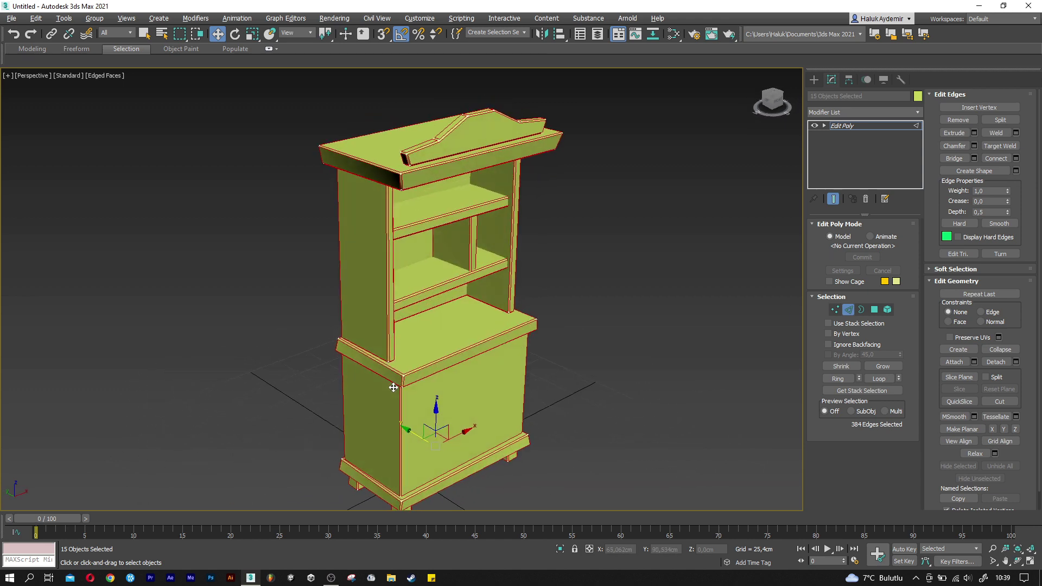
pyautogui.click(754, 314)
pyautogui.moveTo(480, 311)
pyautogui.keyDown('alt'); pyautogui.mouseDown(button='middle')
pyautogui.moveTo(448, 310)
pyautogui.moveTo(449, 297)
pyautogui.mouseUp(button='middle'); pyautogui.keyUp('alt')
pyautogui.scroll(-4, 450, 296)
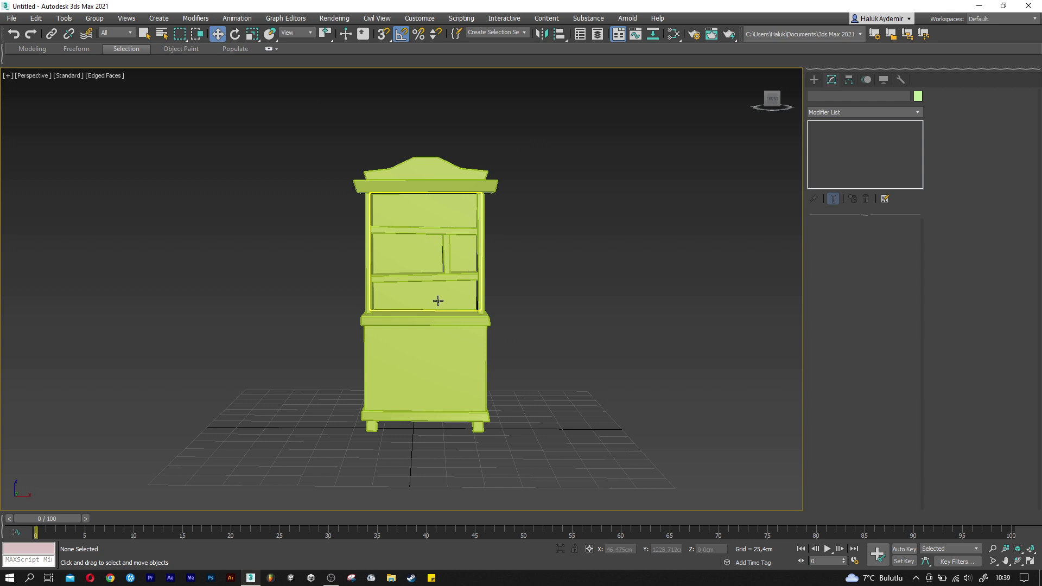
# In the wireframe Front view, select only the two top pieces of the cabinet.
pyautogui.press('f')
pyautogui.press('F3')
pyautogui.scroll(-2, 431, 301)
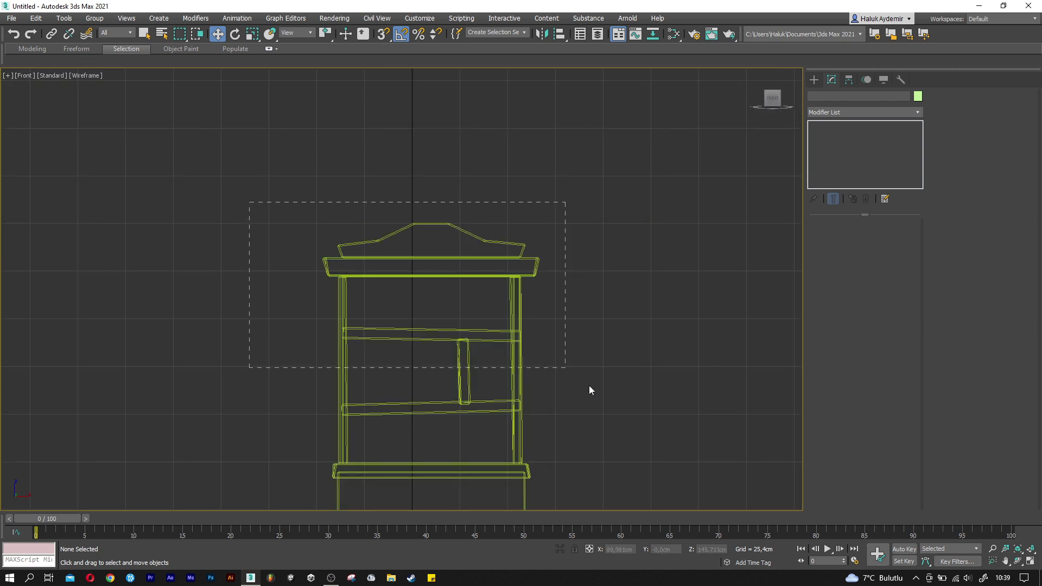
pyautogui.moveTo(623, 432); pyautogui.dragTo(624, 434)
pyautogui.scroll(2, 449, 317)
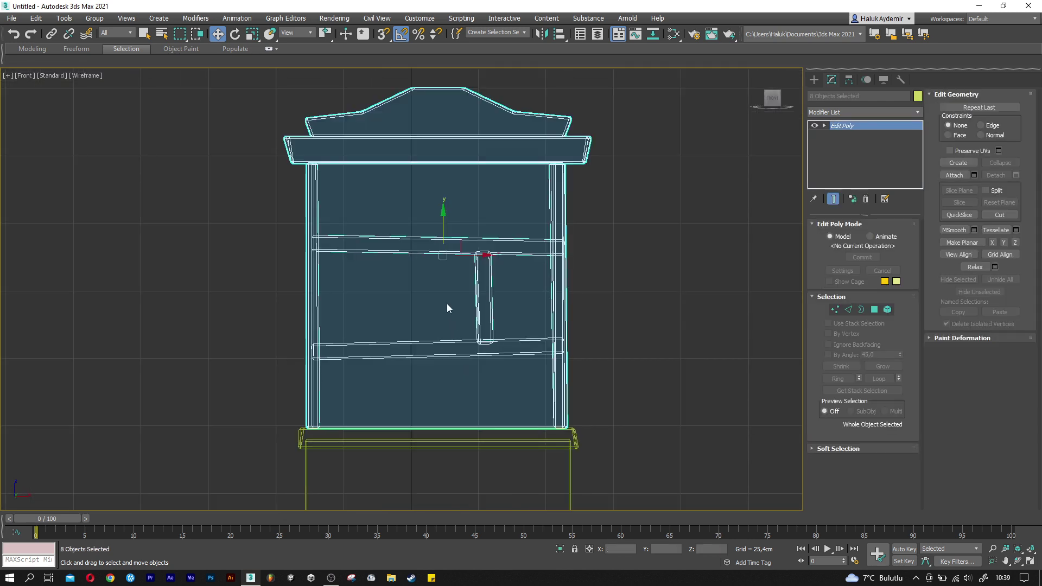
pyautogui.scroll(2, 434, 266)
pyautogui.scroll(1, 422, 222)
pyautogui.scroll(1, 424, 206)
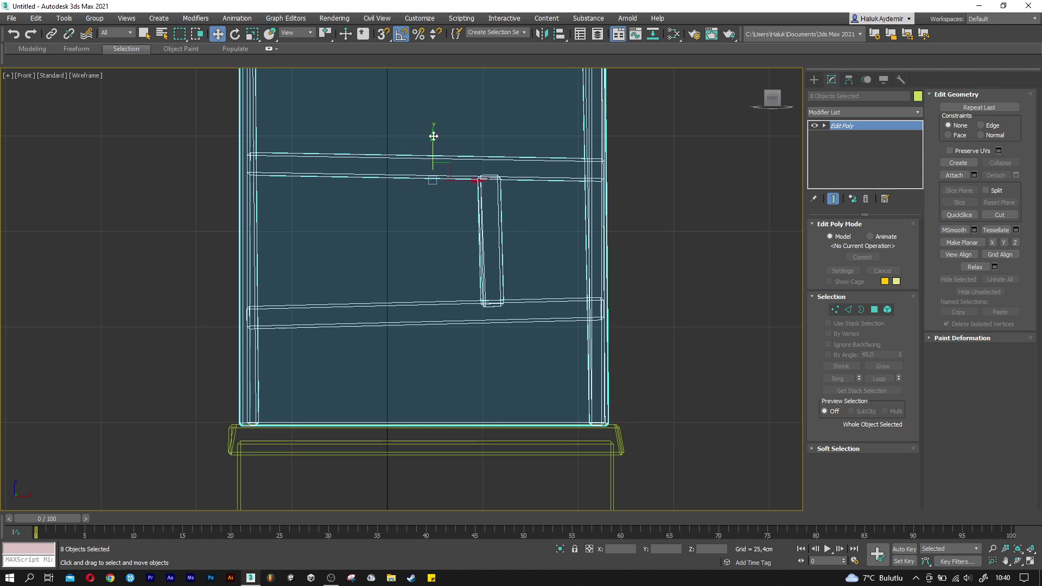
pyautogui.moveTo(433, 137); pyautogui.dragTo(410, 390, button='middle')
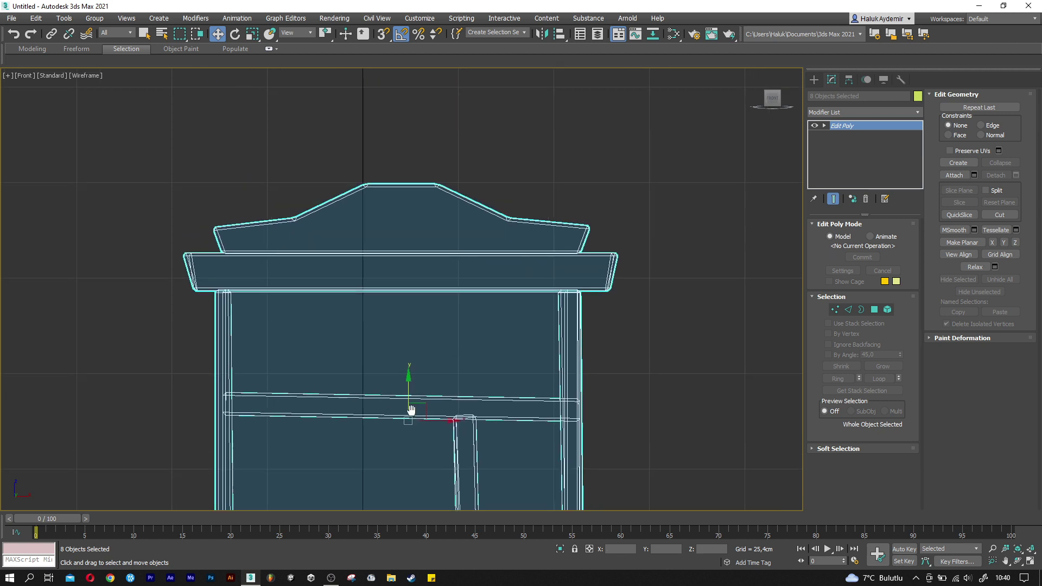
pyautogui.moveTo(656, 334); pyautogui.dragTo(654, 326)
pyautogui.moveTo(657, 361); pyautogui.dragTo(591, 351)
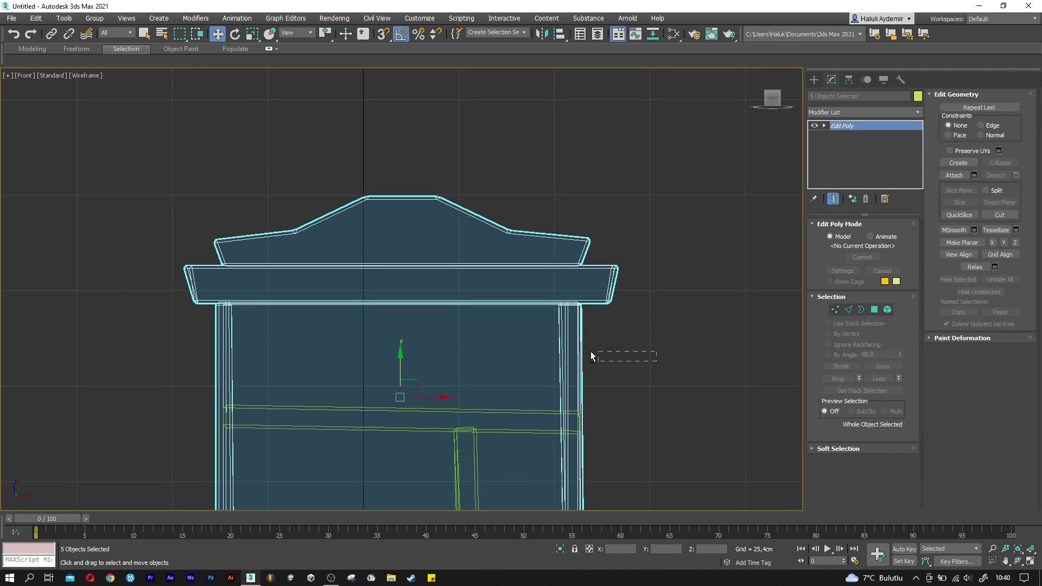
pyautogui.keyDown('alt'); pyautogui.moveTo(207, 345); pyautogui.dragTo(210, 343); pyautogui.keyUp('alt')
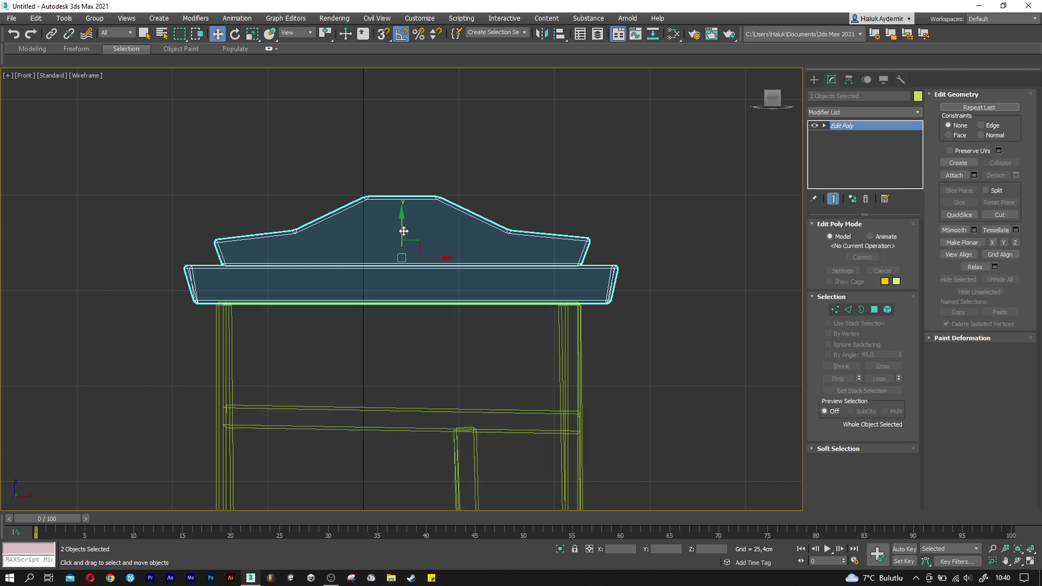
# Move the two top pieces onto the side panels, then select the whole cabinet in Perspective.
pyautogui.moveTo(404, 232); pyautogui.dragTo(405, 236)
pyautogui.moveTo(430, 403); pyautogui.dragTo(433, 299, button='middle')
pyautogui.press('p')
pyautogui.keyDown('alt'); pyautogui.moveTo(450, 367); pyautogui.dragTo(431, 384, button='middle'); pyautogui.keyUp('alt')
pyautogui.scroll(5, 382, 416)
pyautogui.scroll(3, 382, 417)
pyautogui.moveTo(428, 474)
pyautogui.keyDown('alt'); pyautogui.mouseDown(button='middle')
pyautogui.moveTo(465, 474)
pyautogui.moveTo(421, 470)
pyautogui.mouseUp(button='middle'); pyautogui.keyUp('alt')
pyautogui.scroll(-4, 422, 471)
pyautogui.scroll(-5, 421, 470)
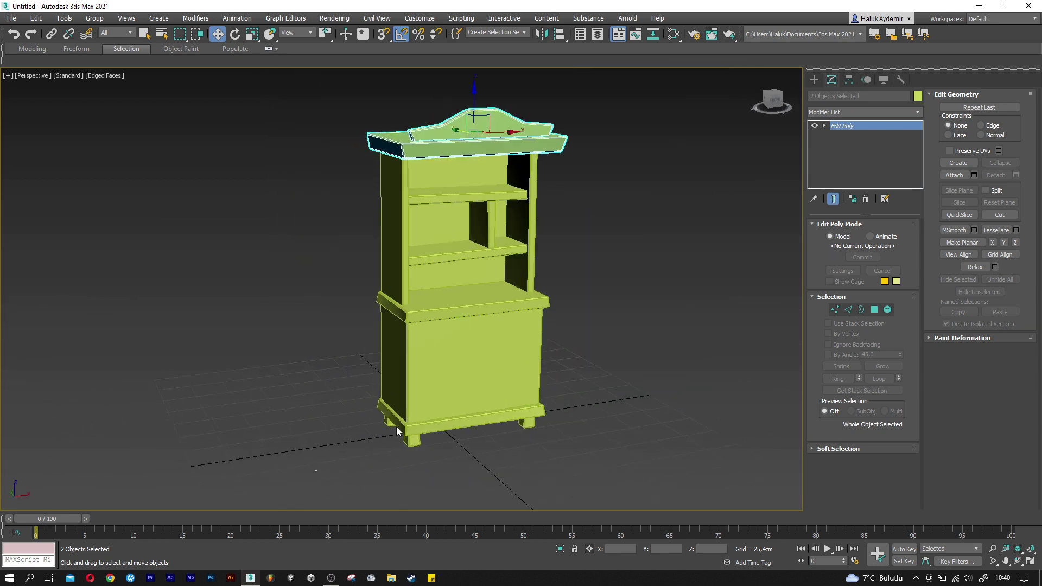
pyautogui.moveTo(653, 97); pyautogui.dragTo(653, 96)
pyautogui.moveTo(605, 199); pyautogui.dragTo(580, 234, button='middle')
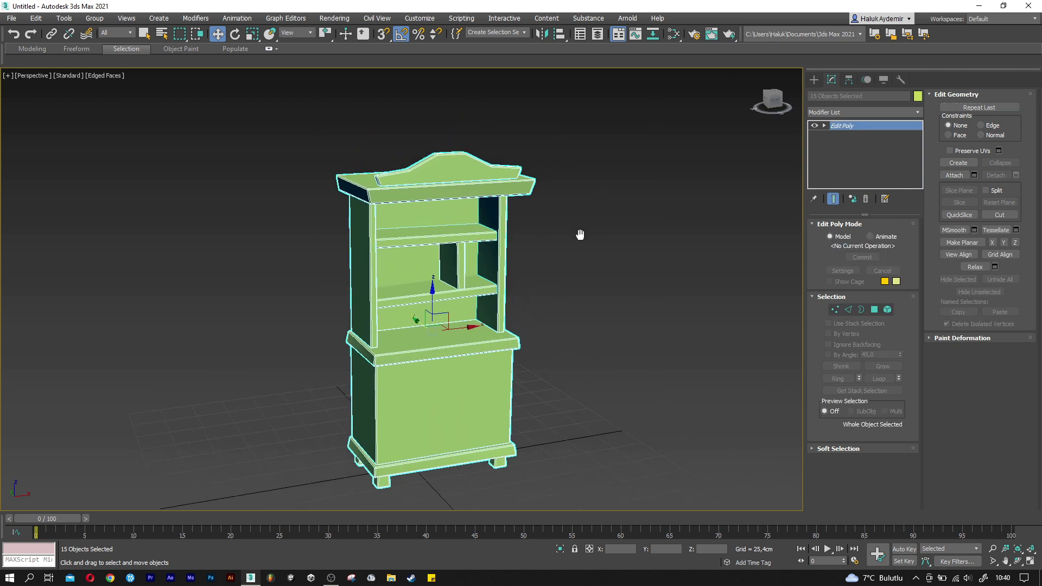
# Add a Smooth modifier to all 15 cabinet pieces.
pyautogui.click(841, 113)
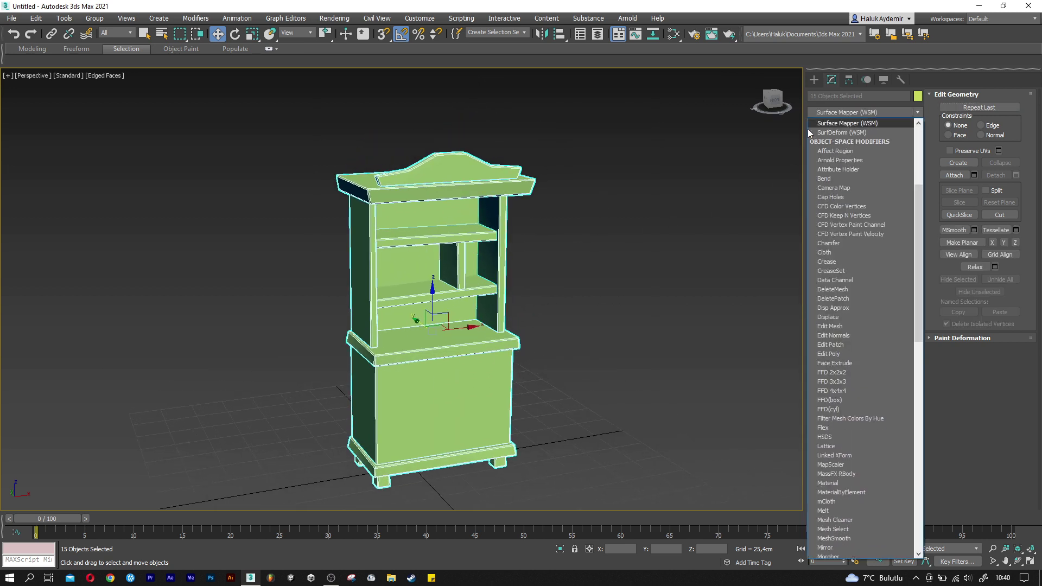
pyautogui.press('s')
pyautogui.click(841, 262)
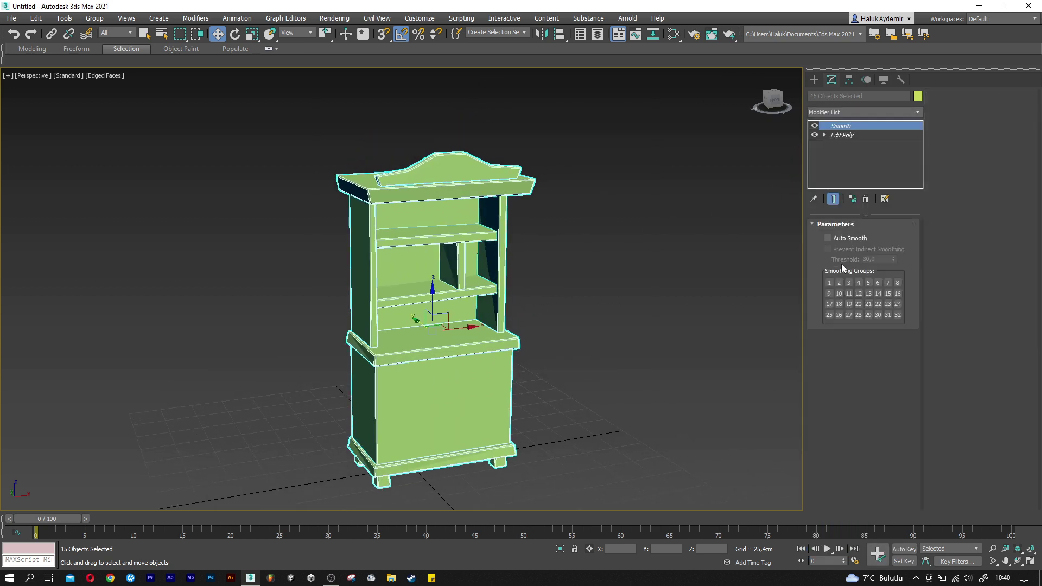
pyautogui.moveTo(678, 265)
pyautogui.keyDown('alt'); pyautogui.mouseDown(button='middle')
pyautogui.moveTo(590, 270)
pyautogui.moveTo(696, 270)
pyautogui.moveTo(613, 313)
pyautogui.mouseUp(button='middle'); pyautogui.keyUp('alt')
pyautogui.click(522, 357)
pyautogui.moveTo(522, 357)
pyautogui.keyDown('alt'); pyautogui.mouseDown(button='middle')
pyautogui.moveTo(476, 369)
pyautogui.moveTo(475, 361)
pyautogui.moveTo(438, 383)
pyautogui.moveTo(451, 320)
pyautogui.moveTo(497, 347)
pyautogui.mouseUp(button='middle'); pyautogui.keyUp('alt')
# Shift-drag the lower cabinet body Box001 along X to start the copy Box016.
pyautogui.click(442, 328)
pyautogui.scroll(5, 442, 334)
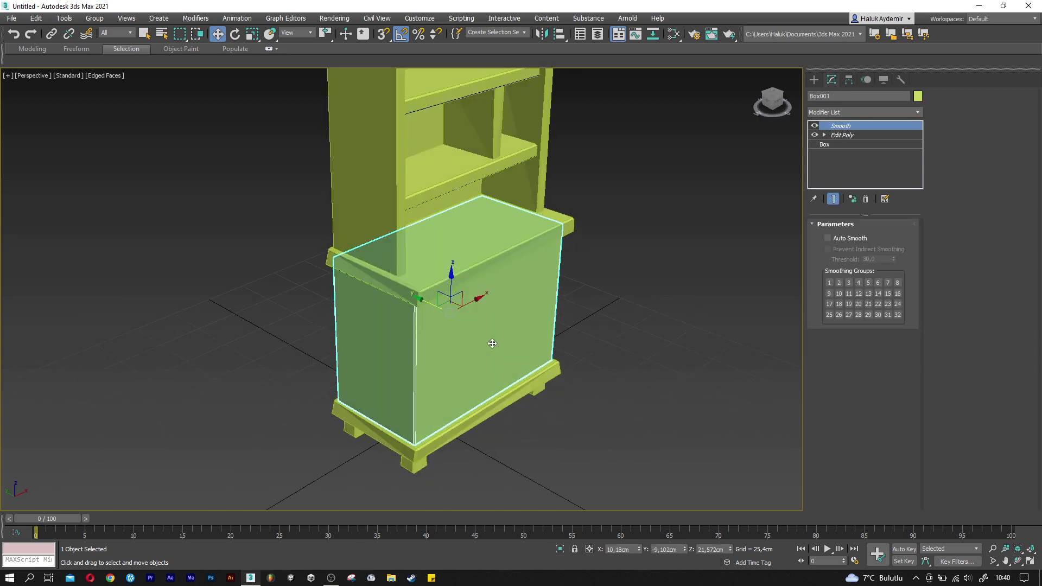
pyautogui.keyDown('shift'); pyautogui.moveTo(434, 305); pyautogui.dragTo(607, 360); pyautogui.keyUp('shift')
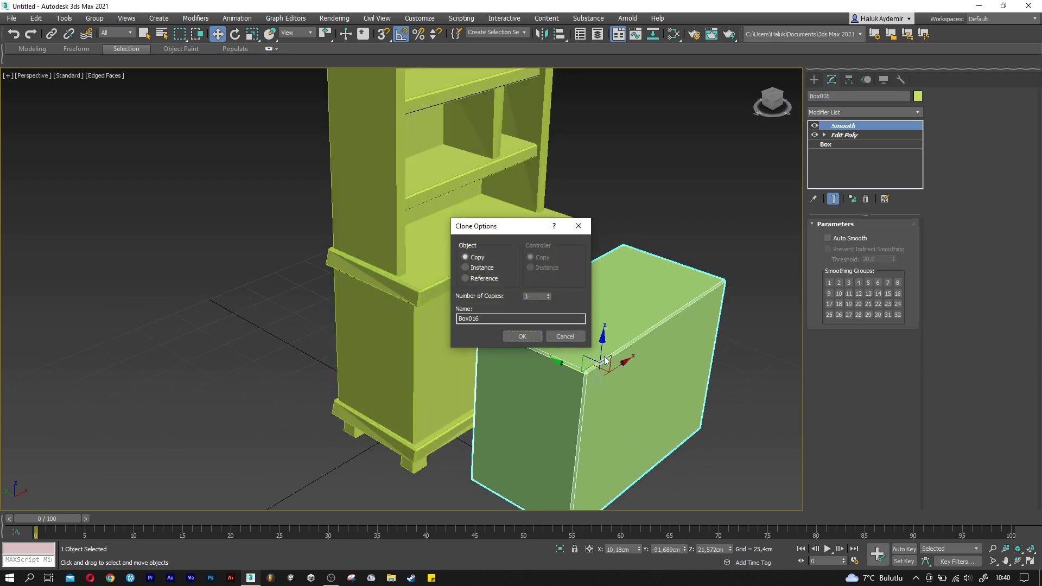
# Accept the clone as Box016 and delete its Smooth and Edit Poly modifiers.
pyautogui.click(523, 337)
pyautogui.moveTo(528, 341); pyautogui.dragTo(446, 326, button='middle')
pyautogui.rightClick(845, 126)
pyautogui.click(862, 141)
pyautogui.rightClick(846, 126)
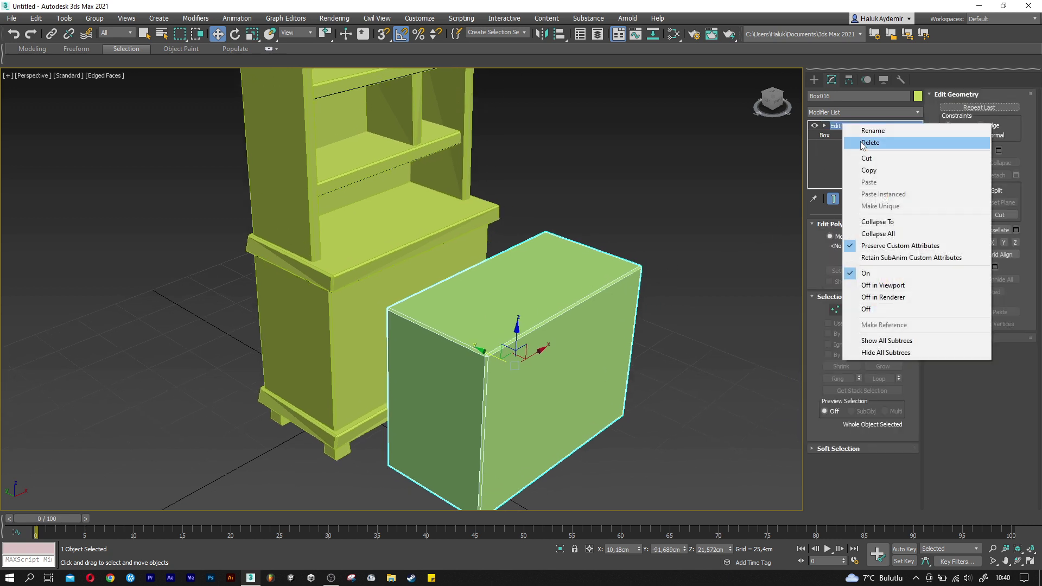
pyautogui.click(861, 142)
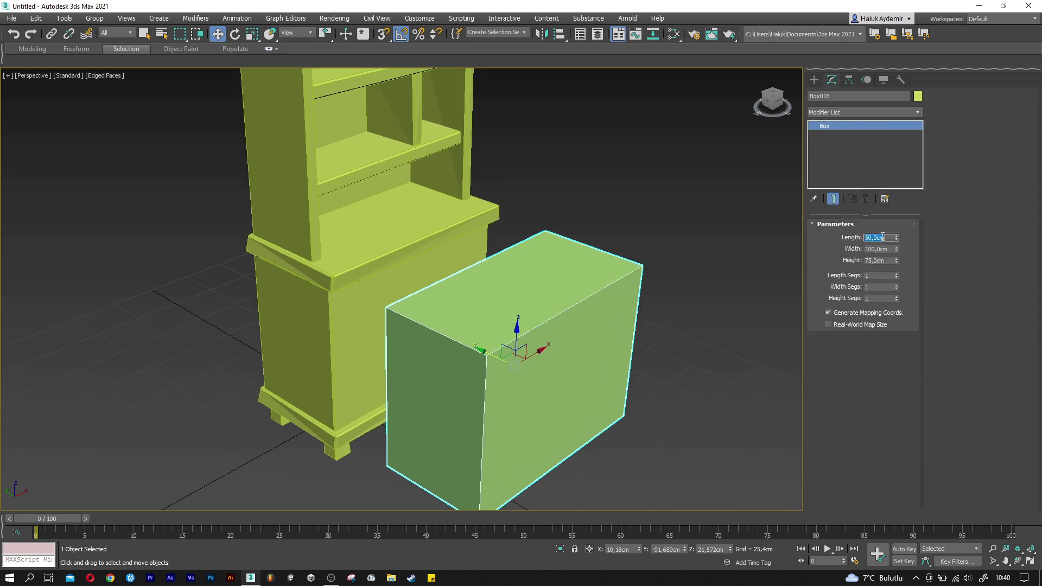
# Set the box to Length 20, Width 40, Height 3 cm.
pyautogui.press('Tab')
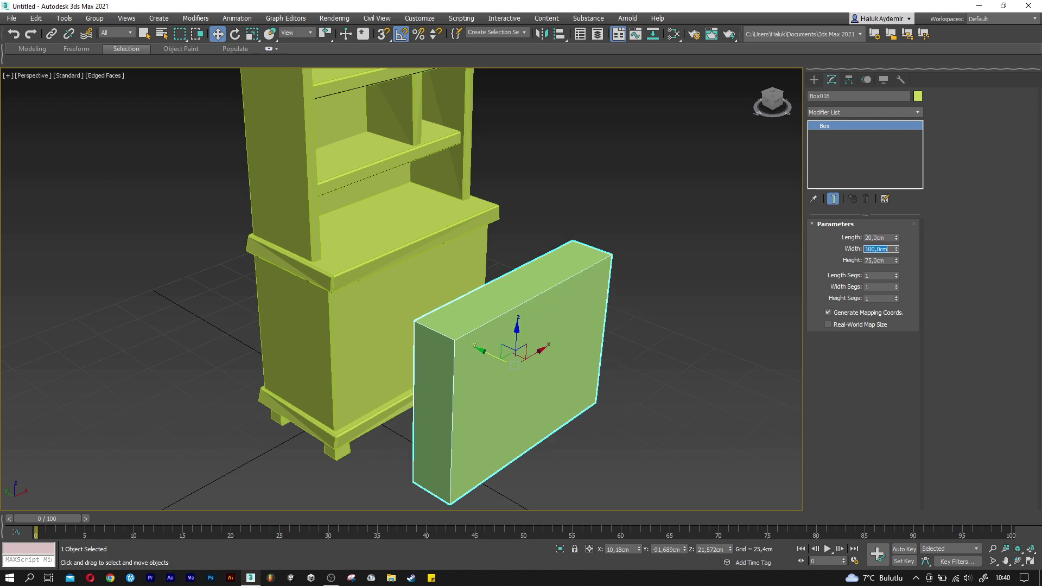
pyautogui.write('40')
pyautogui.press('Tab')
pyautogui.press('Return')
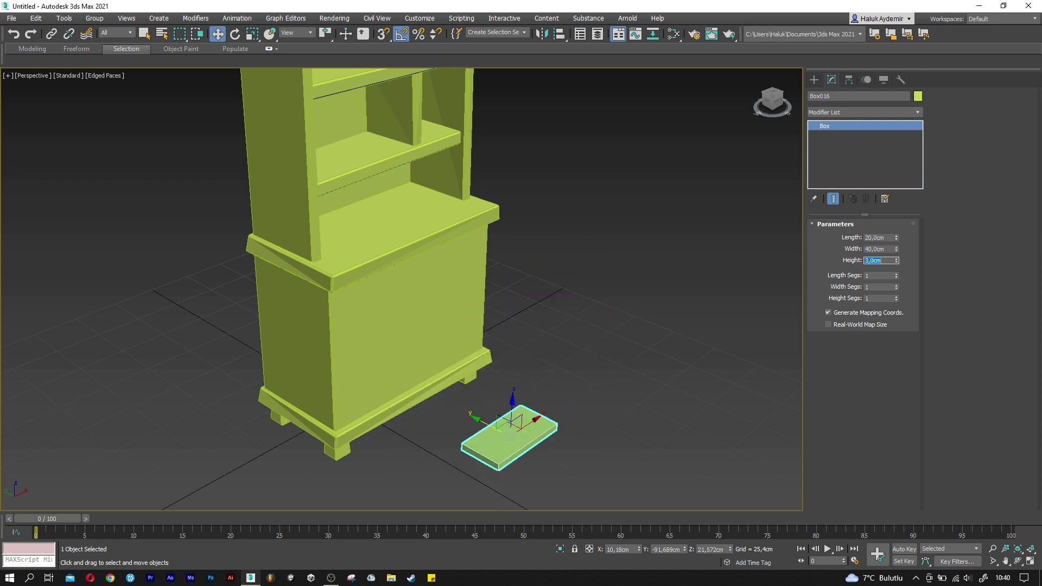
pyautogui.scroll(2, 525, 390)
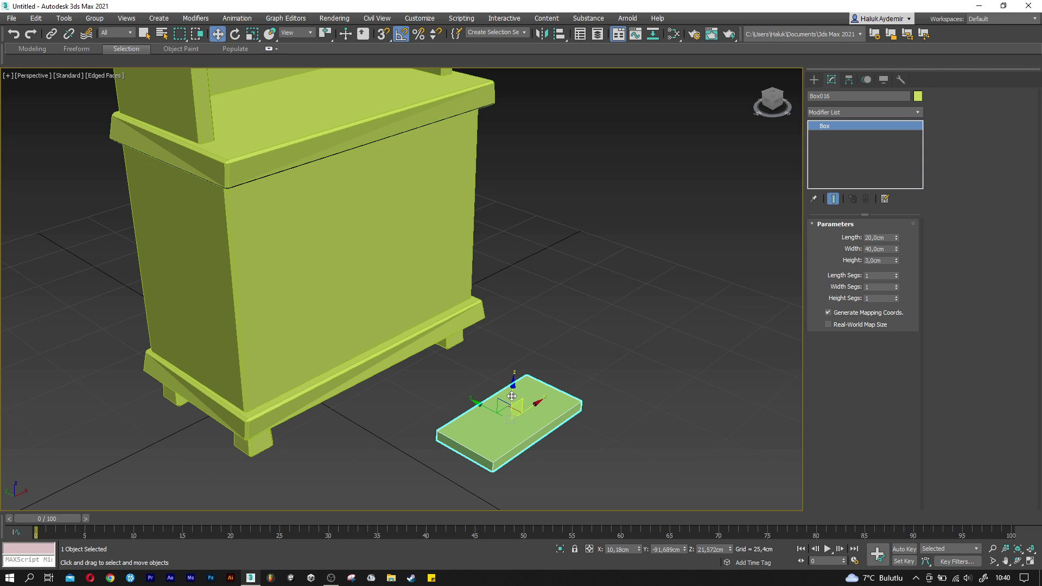
pyautogui.scroll(1, 526, 387)
# Rotate the slab upright about X and place it at the upper-left of the cabinet front.
pyautogui.press('e')
pyautogui.moveTo(526, 385); pyautogui.dragTo(559, 420)
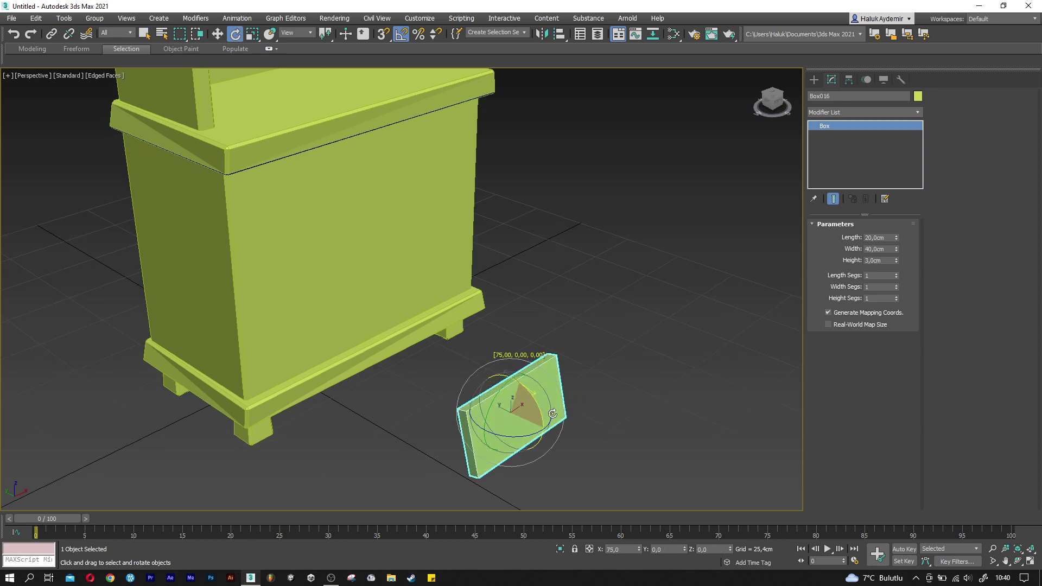
pyautogui.press('w')
pyautogui.moveTo(558, 420)
pyautogui.mouseDown()
pyautogui.moveTo(364, 260)
pyautogui.moveTo(361, 165)
pyautogui.mouseUp()
pyautogui.moveTo(361, 166)
pyautogui.keyDown('alt'); pyautogui.mouseDown(button='middle')
pyautogui.moveTo(319, 181)
pyautogui.moveTo(469, 264)
pyautogui.mouseUp(button='middle'); pyautogui.keyUp('alt')
pyautogui.moveTo(468, 263); pyautogui.dragTo(398, 231)
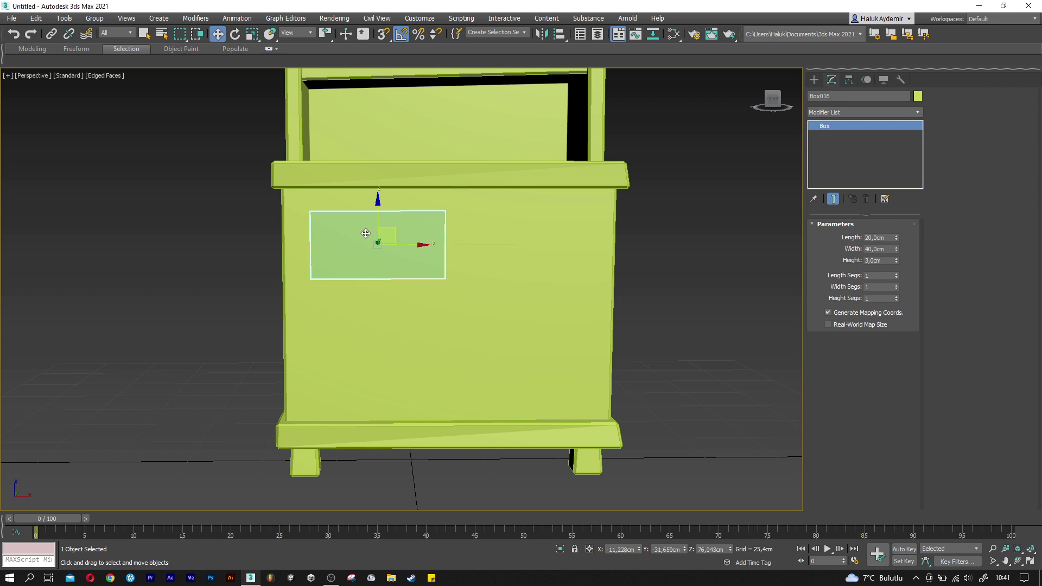
pyautogui.scroll(4, 366, 233)
pyautogui.click(845, 112)
# Add an Edit Poly modifier to the panel and move its bottom corner vertices.
pyautogui.press('e')
pyautogui.click(836, 152)
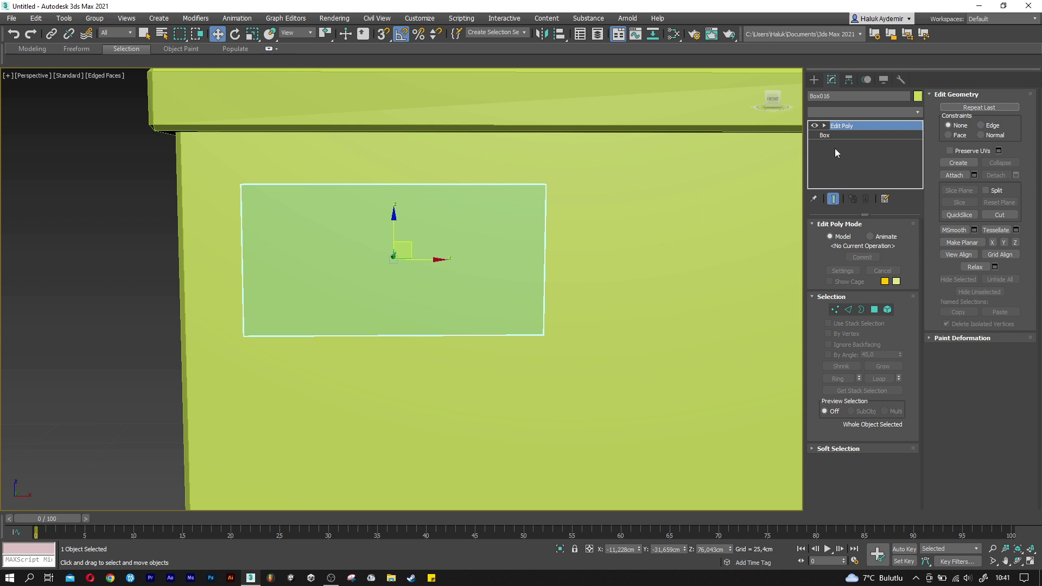
pyautogui.click(836, 310)
pyautogui.moveTo(211, 378); pyautogui.dragTo(275, 315)
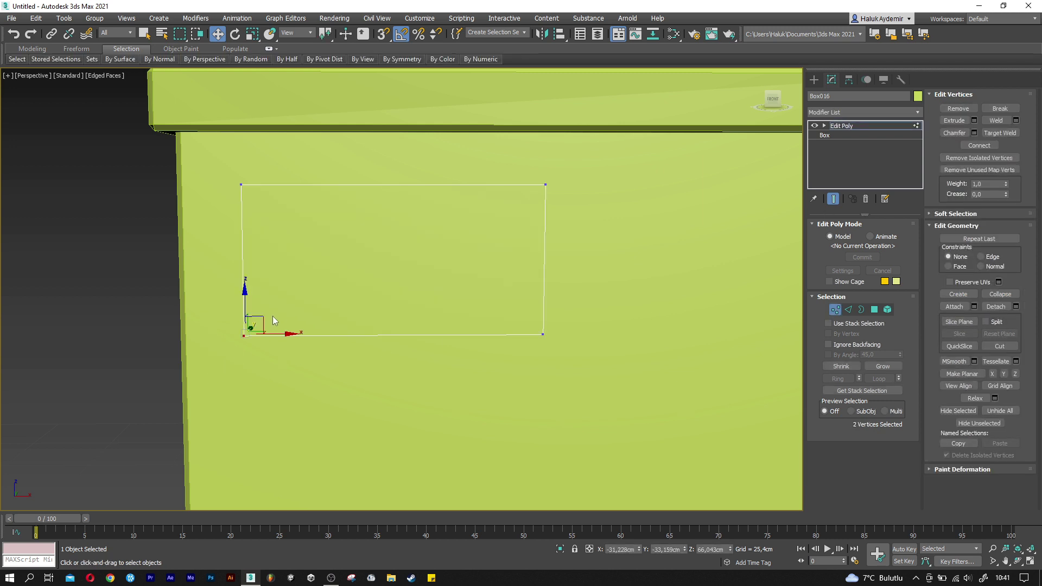
pyautogui.moveTo(323, 300); pyautogui.dragTo(328, 293, button='middle')
pyautogui.scroll(-3, 329, 293)
pyautogui.moveTo(540, 341)
pyautogui.mouseDown()
pyautogui.moveTo(470, 291)
pyautogui.moveTo(501, 293)
pyautogui.mouseUp()
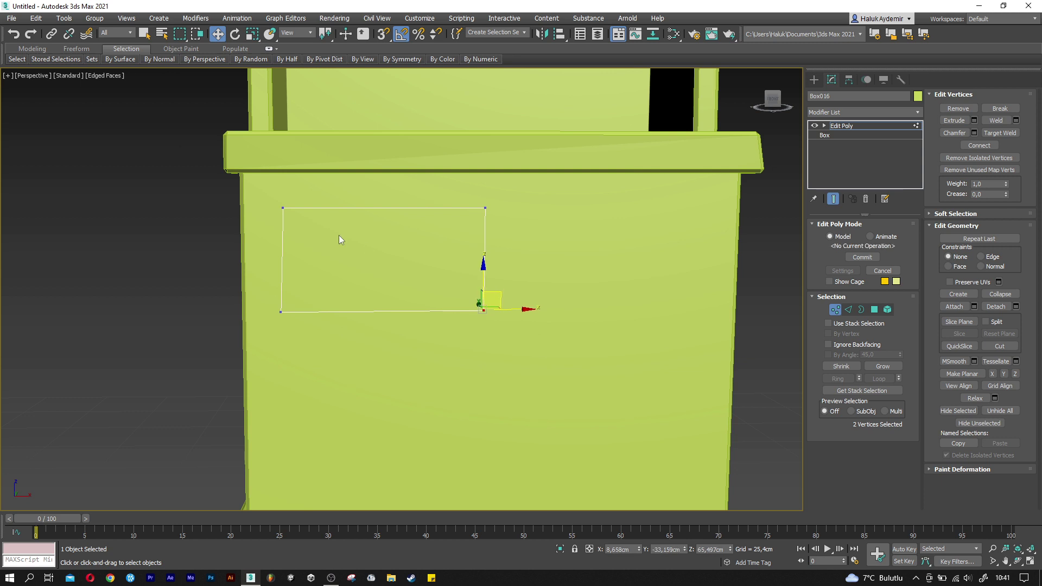
# Adjust the left corner vertices, then slide the whole panel flush against the cabinet front.
pyautogui.moveTo(292, 197); pyautogui.dragTo(274, 214)
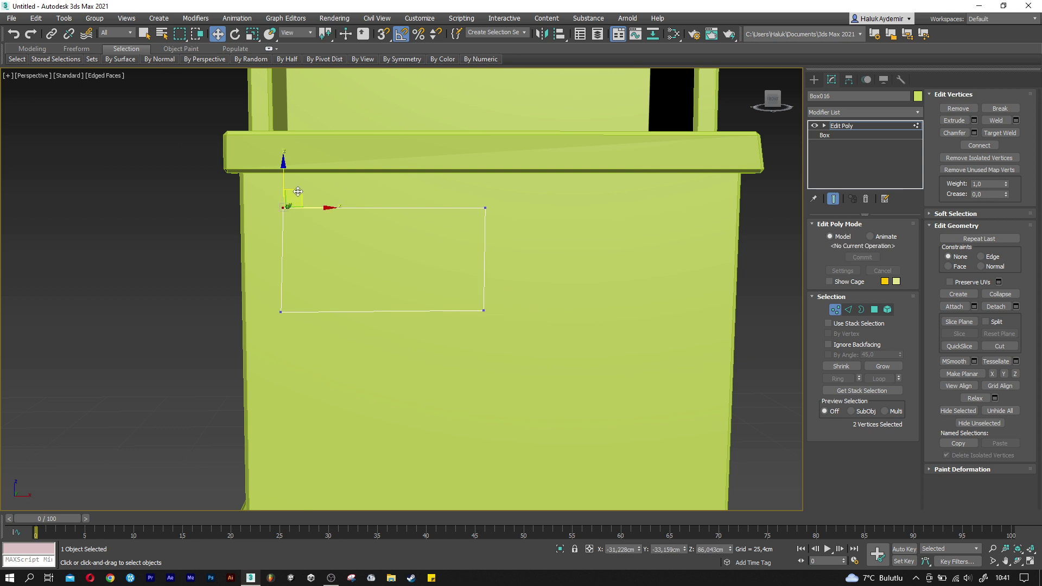
pyautogui.moveTo(268, 330)
pyautogui.mouseDown()
pyautogui.moveTo(298, 295)
pyautogui.moveTo(312, 296)
pyautogui.mouseUp()
pyautogui.click(834, 309)
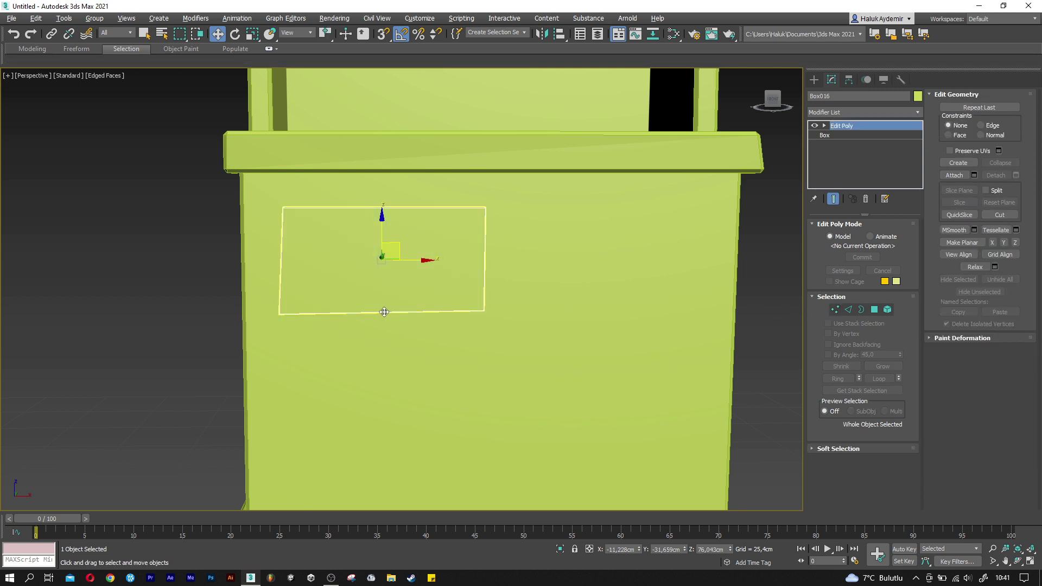
pyautogui.keyDown('alt'); pyautogui.moveTo(326, 272); pyautogui.dragTo(336, 277, button='middle'); pyautogui.keyUp('alt')
pyautogui.scroll(2, 330, 281)
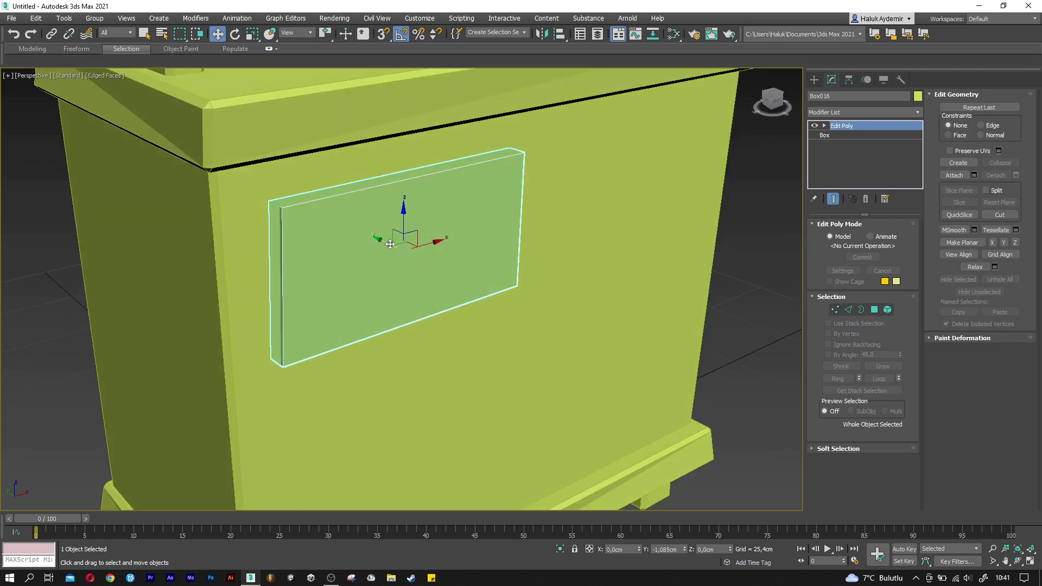
pyautogui.moveTo(386, 243); pyautogui.dragTo(395, 245)
pyautogui.click(874, 310)
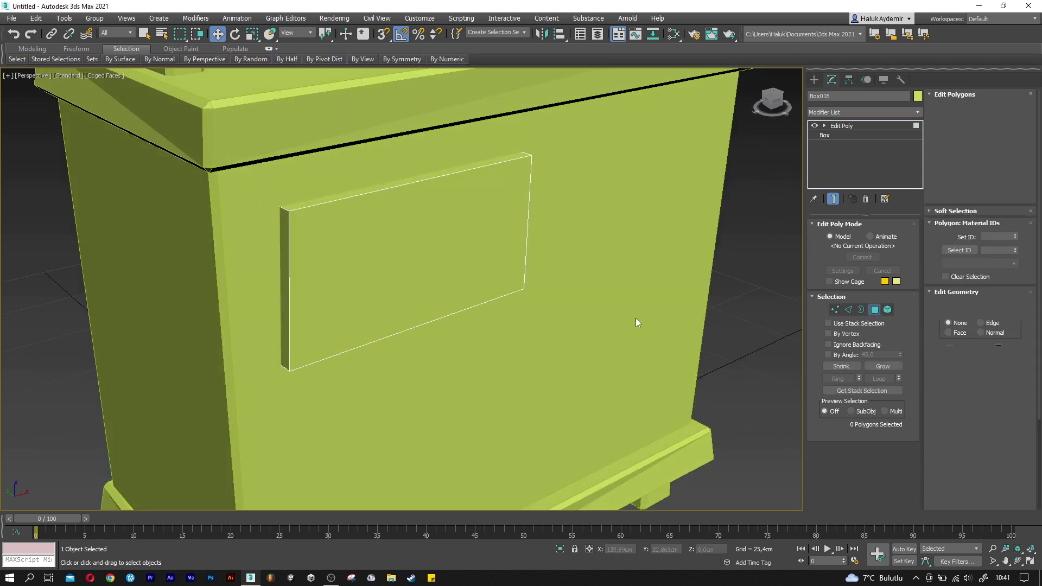
# Inset the panel's front face by 2 cm.
pyautogui.click(456, 262)
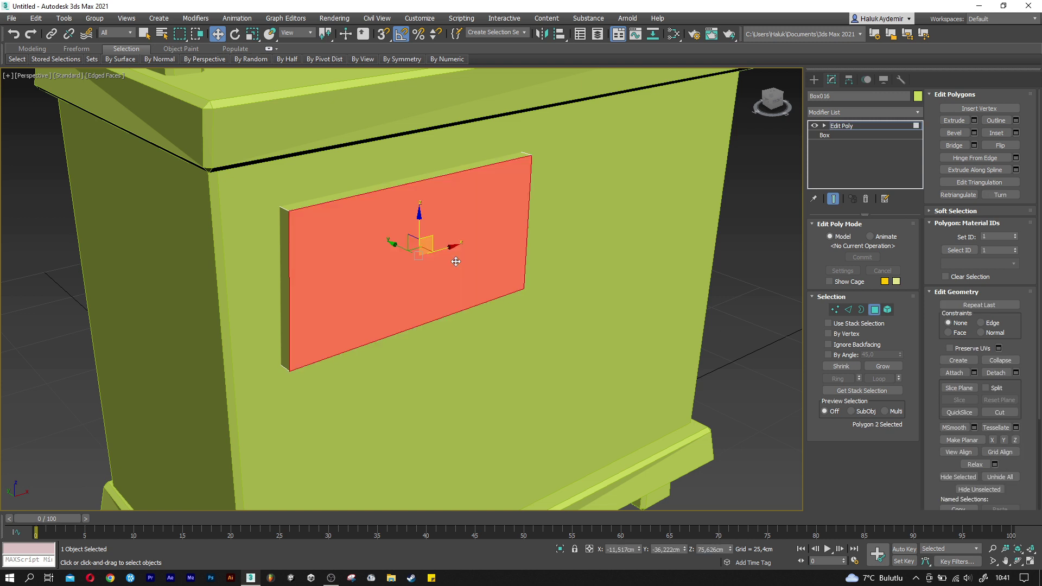
pyautogui.click(1016, 133)
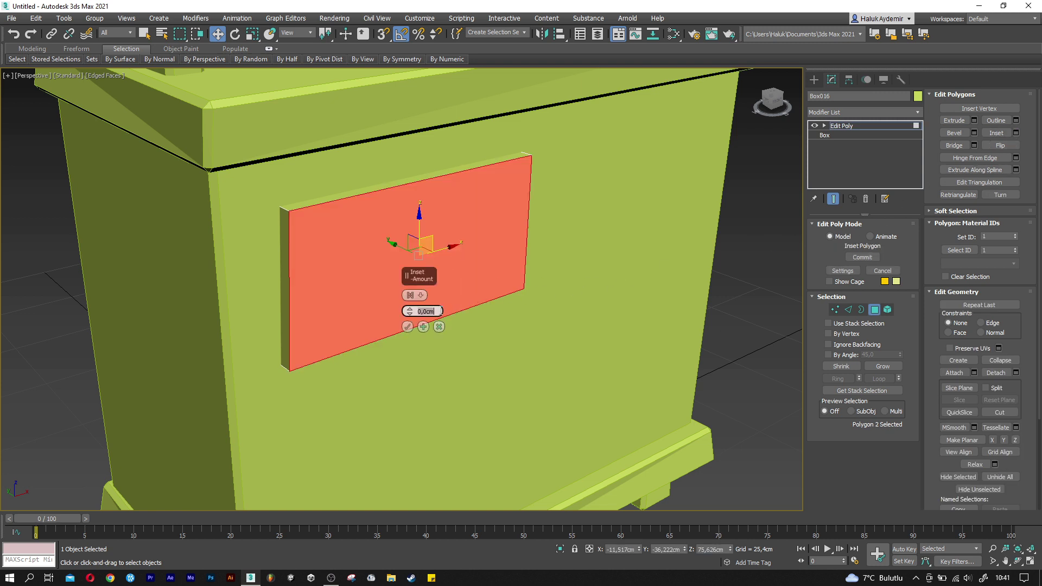
pyautogui.write('2')
pyautogui.press('Return')
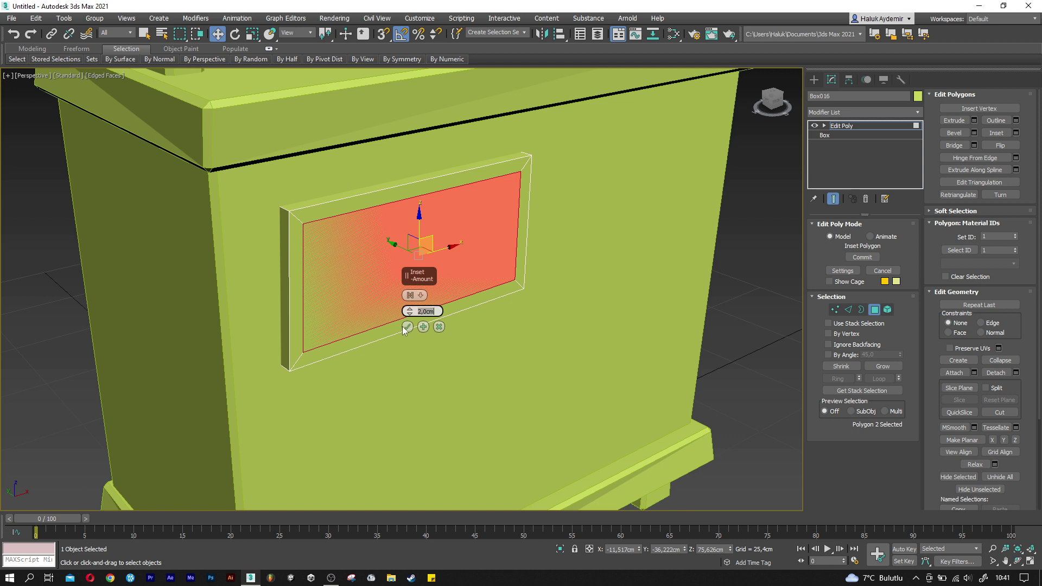
pyautogui.click(406, 326)
pyautogui.scroll(3, 355, 268)
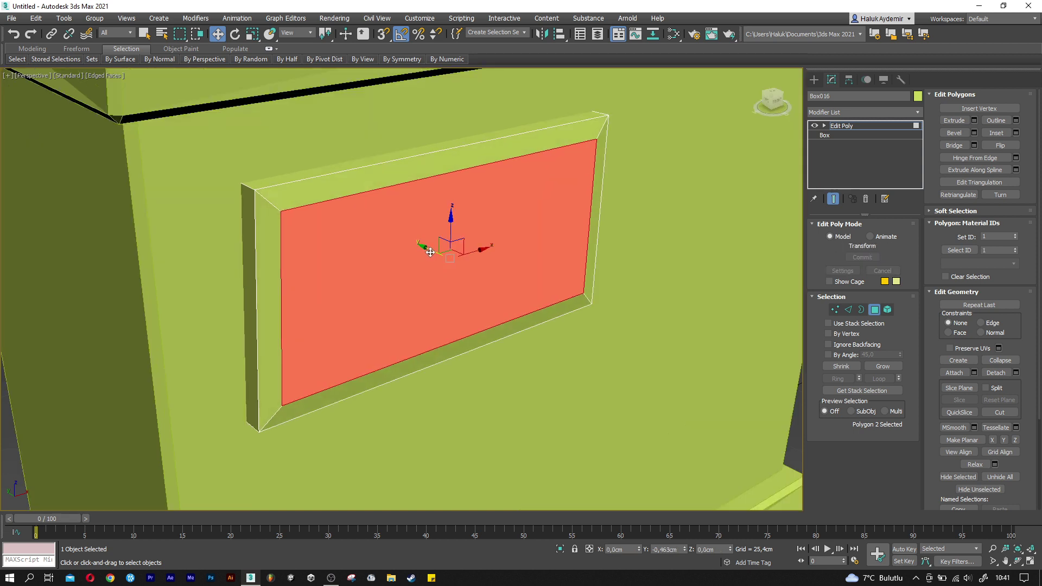
# Chamfer the four outer frame edges by 0.5 cm with 0 segments.
pyautogui.click(849, 311)
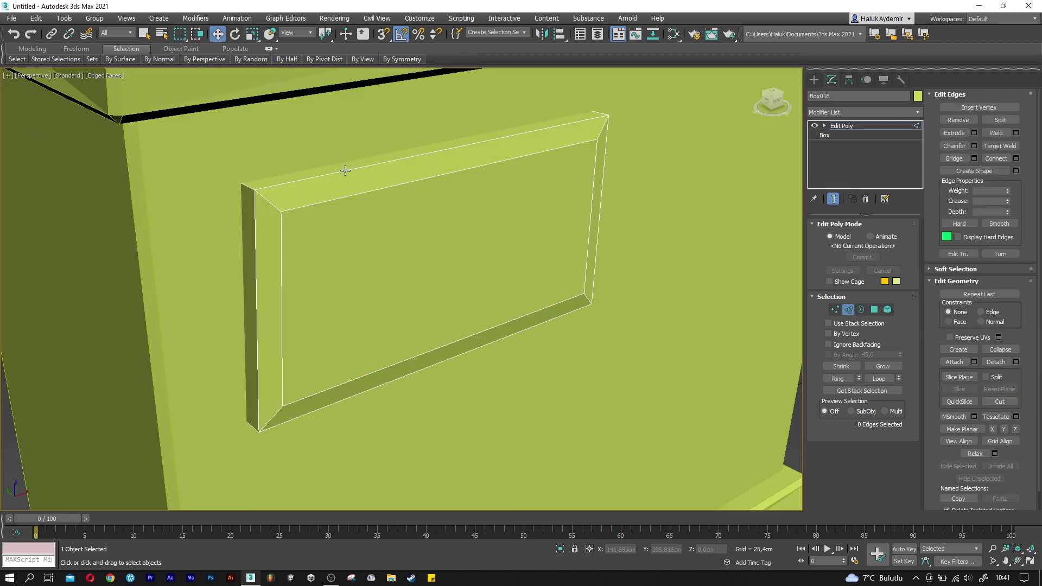
pyautogui.click(342, 173)
pyautogui.keyDown('ctrl'); pyautogui.click(254, 236); pyautogui.keyUp('ctrl')
pyautogui.keyDown('ctrl'); pyautogui.click(376, 389); pyautogui.keyUp('ctrl')
pyautogui.keyDown('ctrl'); pyautogui.click(597, 247); pyautogui.keyUp('ctrl')
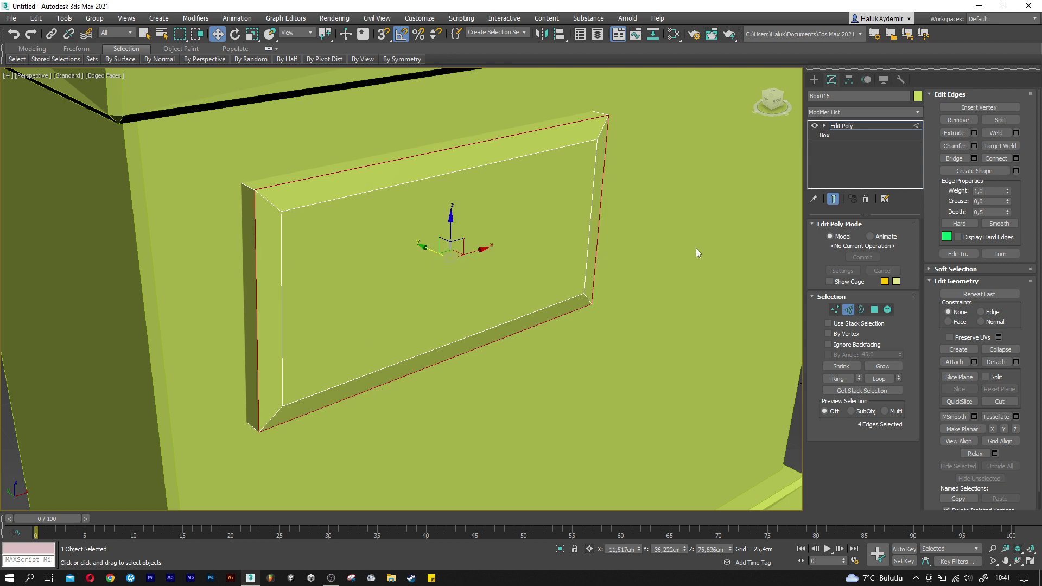
pyautogui.click(974, 146)
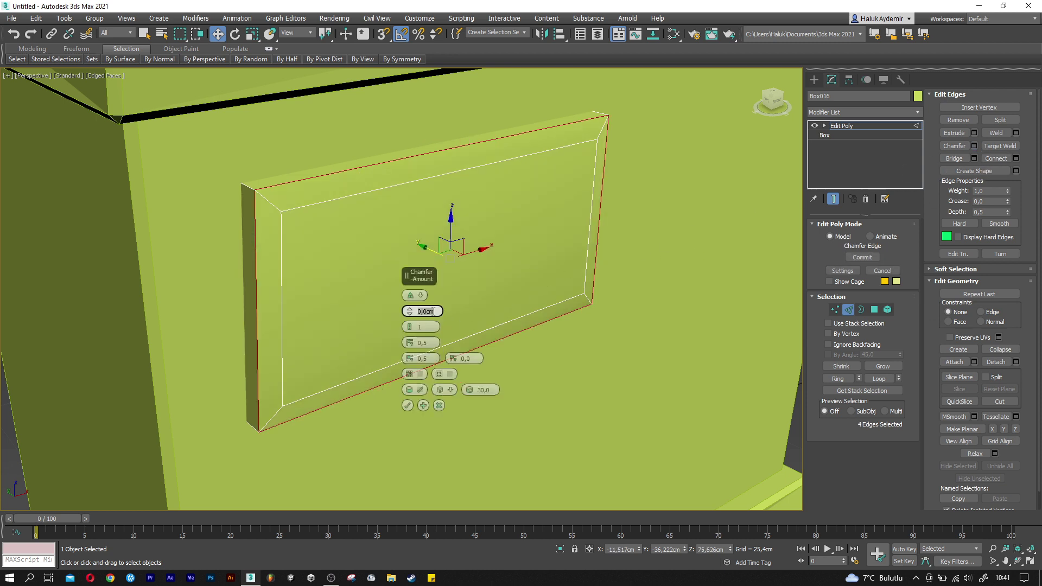
pyautogui.press('Return')
pyautogui.moveTo(409, 328); pyautogui.dragTo(411, 335)
pyautogui.click(408, 406)
pyautogui.click(849, 310)
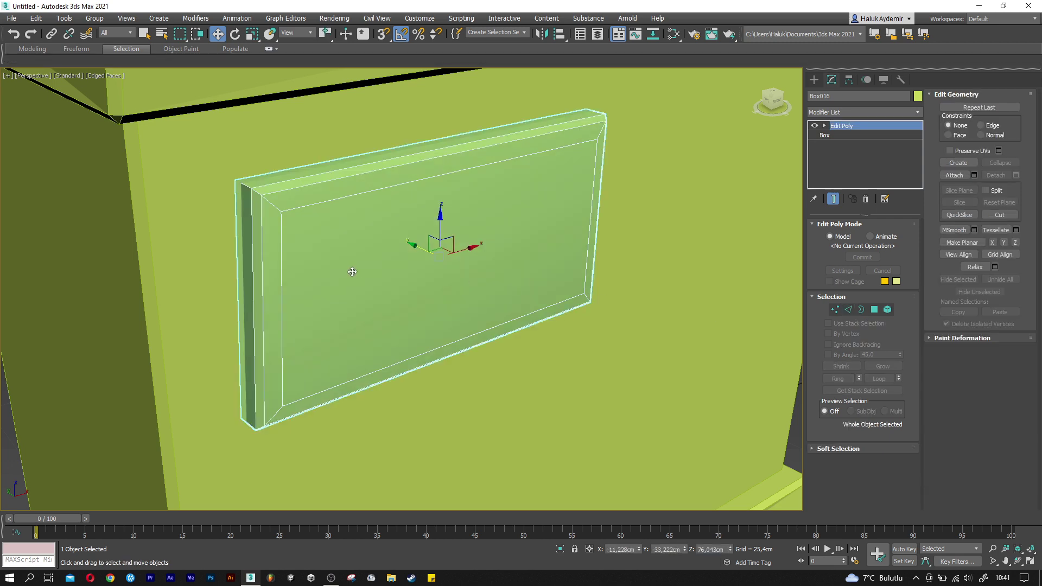
# Pull the panel away from the cabinet and select its back face.
pyautogui.scroll(-3, 344, 271)
pyautogui.keyDown('alt'); pyautogui.moveTo(344, 270); pyautogui.dragTo(362, 279, button='middle'); pyautogui.keyUp('alt')
pyautogui.moveTo(383, 251); pyautogui.dragTo(545, 304)
pyautogui.moveTo(545, 304)
pyautogui.keyDown('alt'); pyautogui.mouseDown(button='middle')
pyautogui.moveTo(586, 343)
pyautogui.moveTo(589, 322)
pyautogui.mouseUp(button='middle'); pyautogui.keyUp('alt')
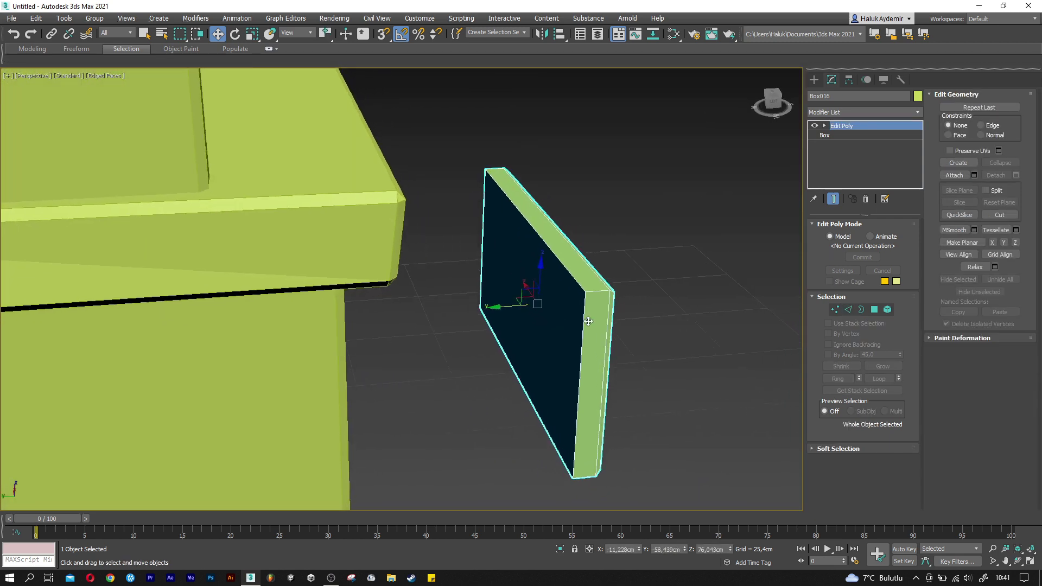
pyautogui.click(876, 308)
pyautogui.click(561, 318)
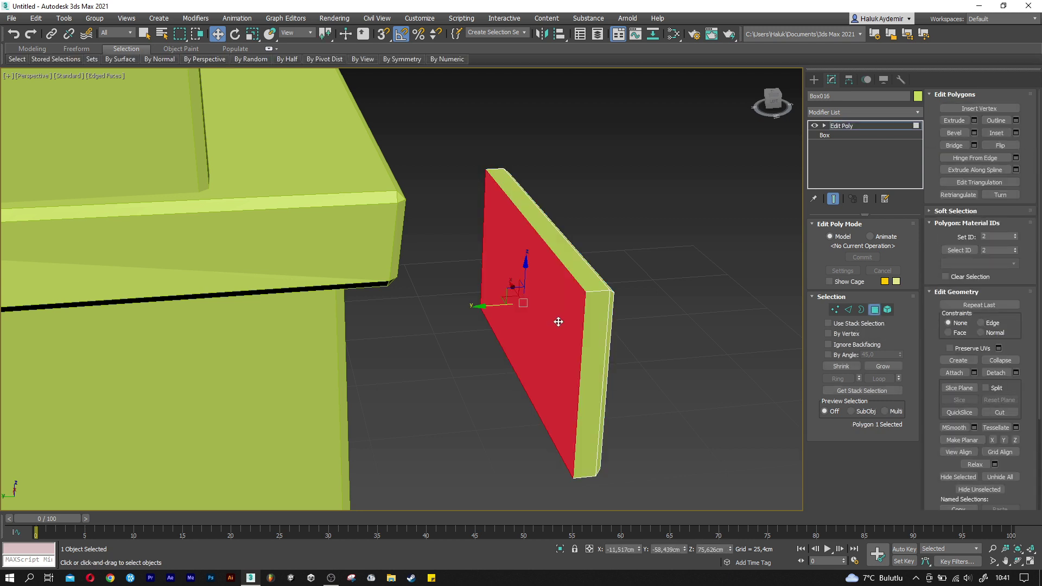
pyautogui.scroll(4, 591, 314)
pyautogui.moveTo(591, 314); pyautogui.dragTo(486, 329, button='middle')
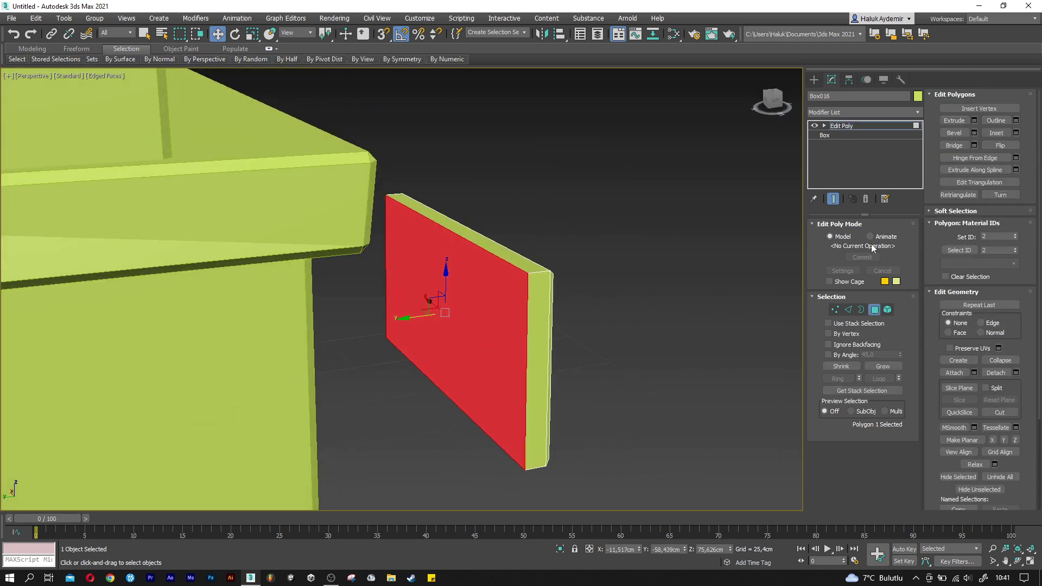
# Inset the back face 2 cm and extrude it 40 cm, then test-slide the drawer.
pyautogui.click(1016, 133)
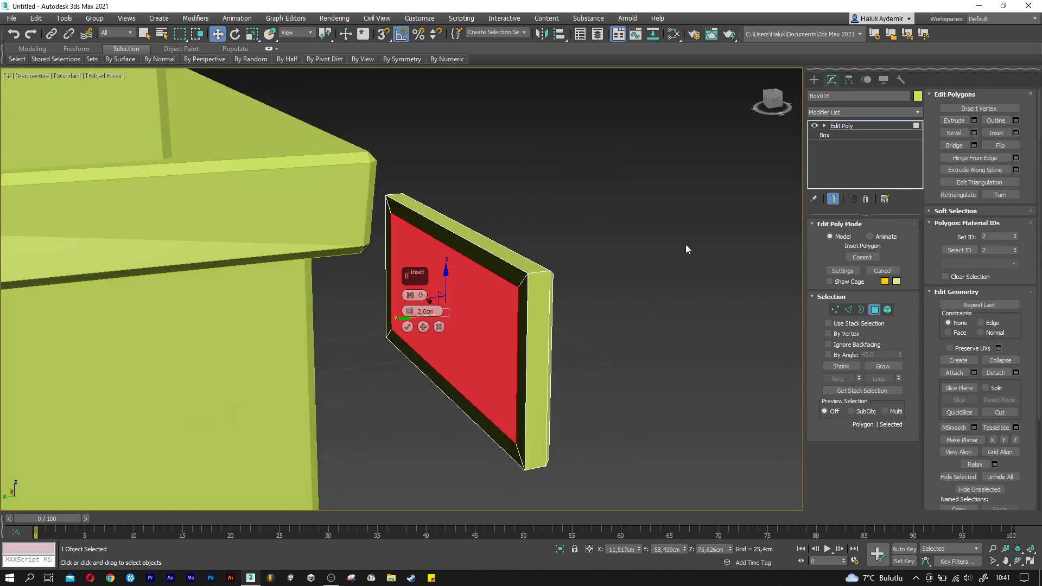
pyautogui.click(408, 328)
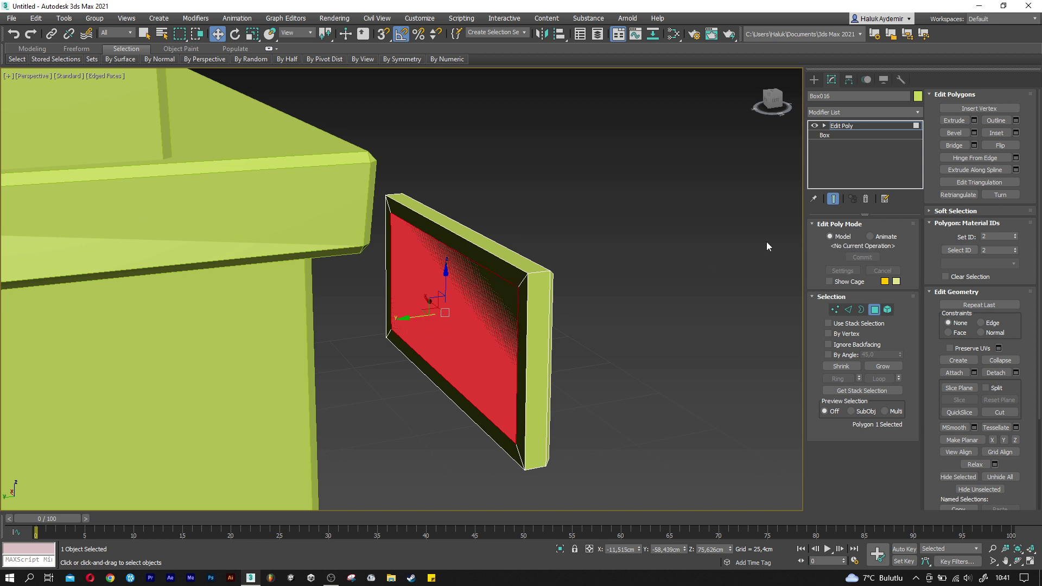
pyautogui.click(974, 120)
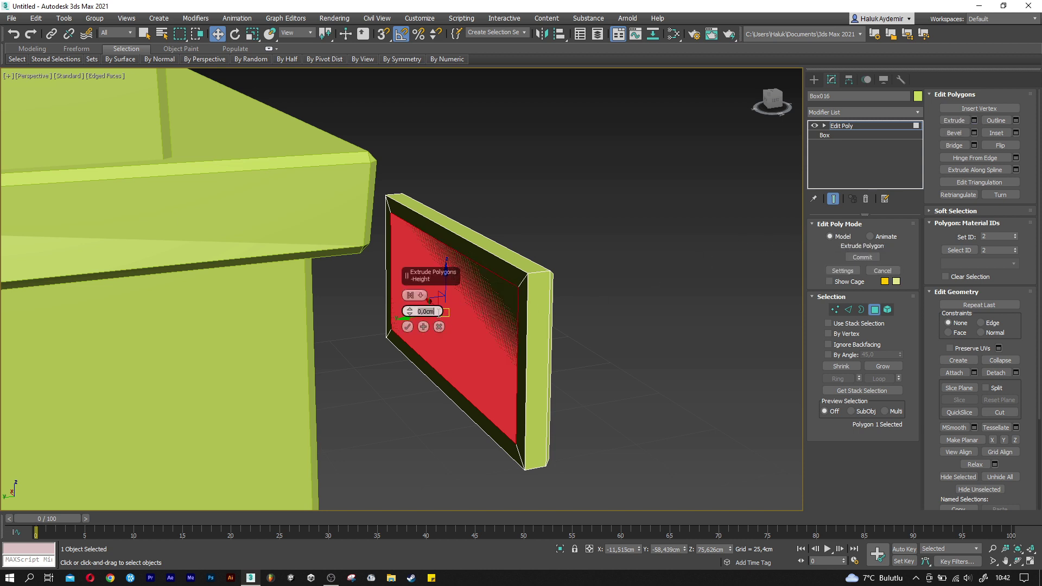
pyautogui.write('40')
pyautogui.press('Return')
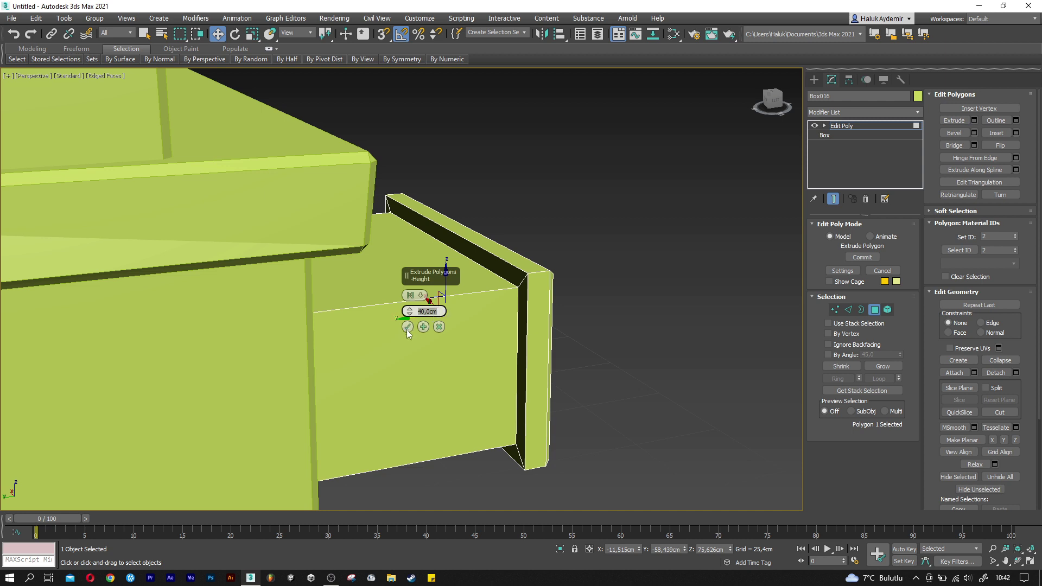
pyautogui.click(408, 328)
pyautogui.click(880, 311)
pyautogui.scroll(-3, 311, 329)
pyautogui.keyDown('alt'); pyautogui.moveTo(311, 329); pyautogui.dragTo(311, 304, button='middle'); pyautogui.keyUp('alt')
pyautogui.scroll(-2, 311, 329)
pyautogui.moveTo(311, 329); pyautogui.dragTo(466, 351)
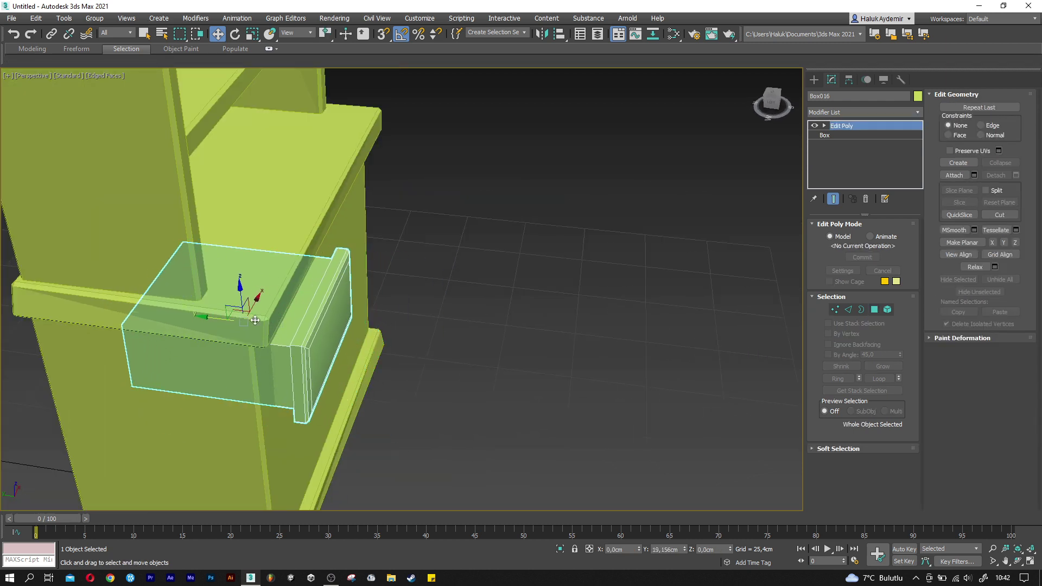
pyautogui.keyDown('alt'); pyautogui.moveTo(466, 351); pyautogui.dragTo(490, 350, button='middle'); pyautogui.keyUp('alt')
pyautogui.scroll(2, 490, 349)
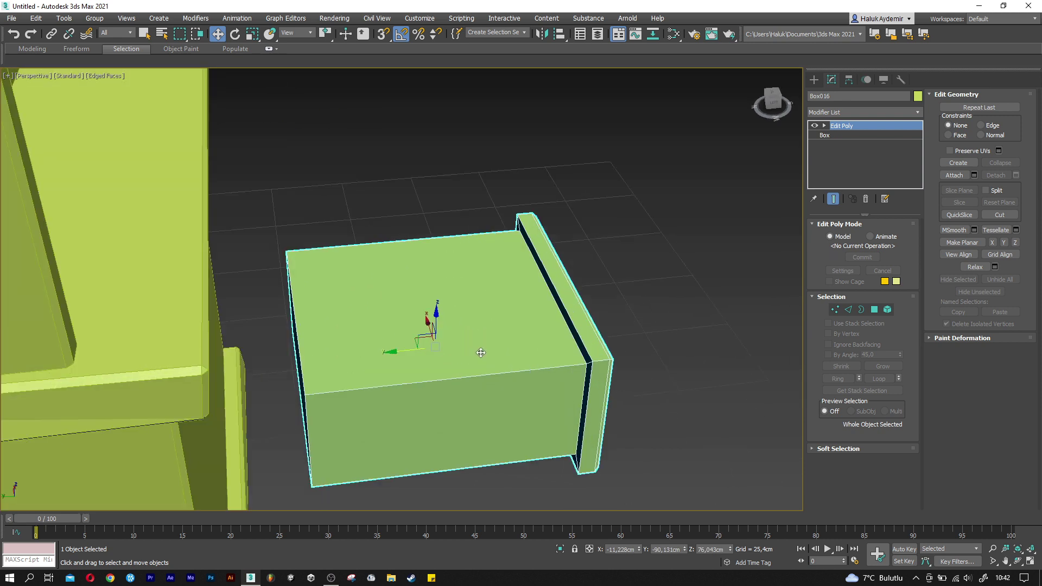
# Inset the drawer's top face by 2.5 cm.
pyautogui.click(875, 311)
pyautogui.click(425, 317)
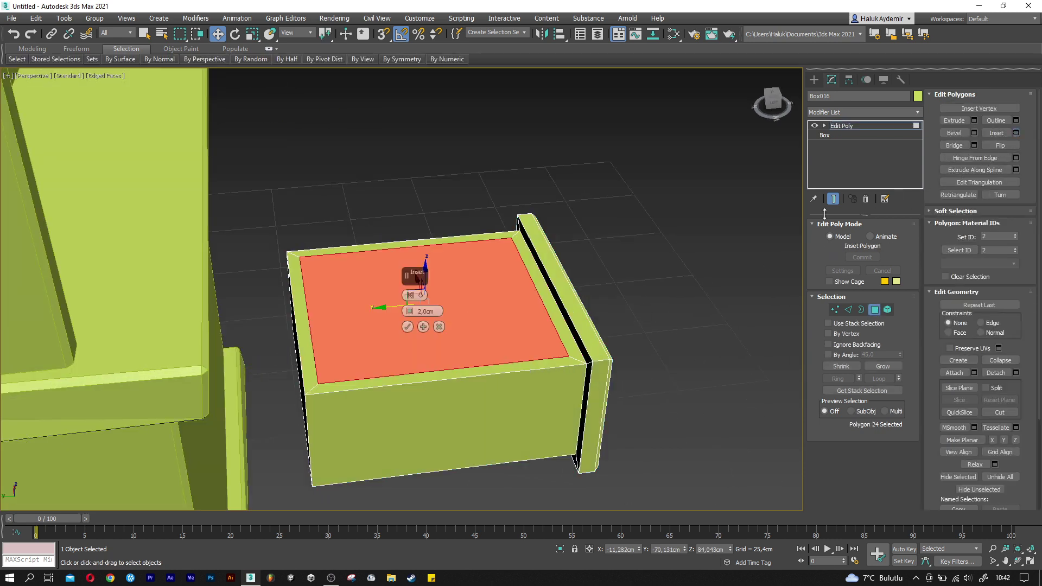
pyautogui.click(1017, 133)
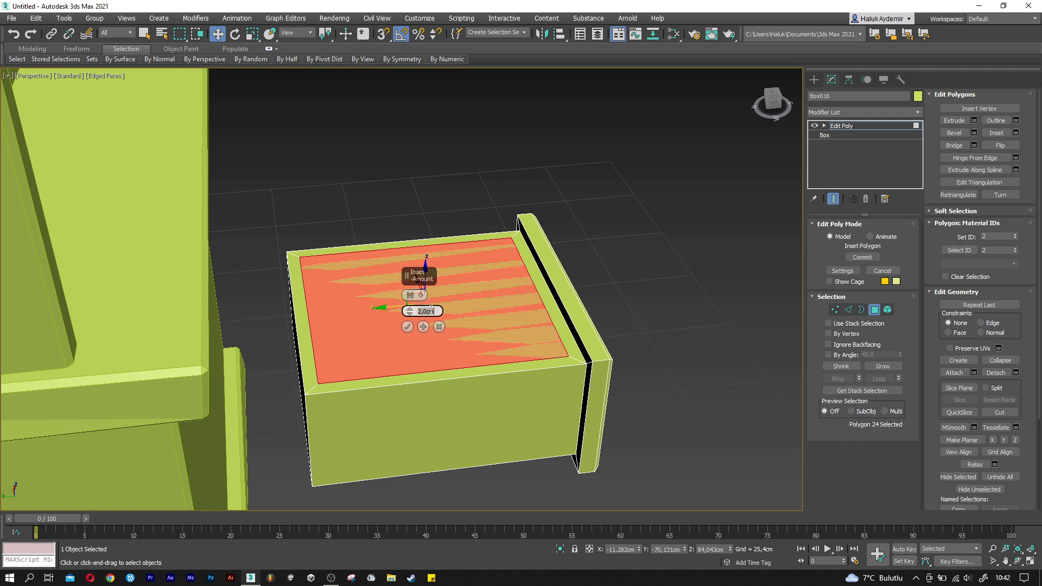
pyautogui.write('2,5')
pyautogui.press('Return')
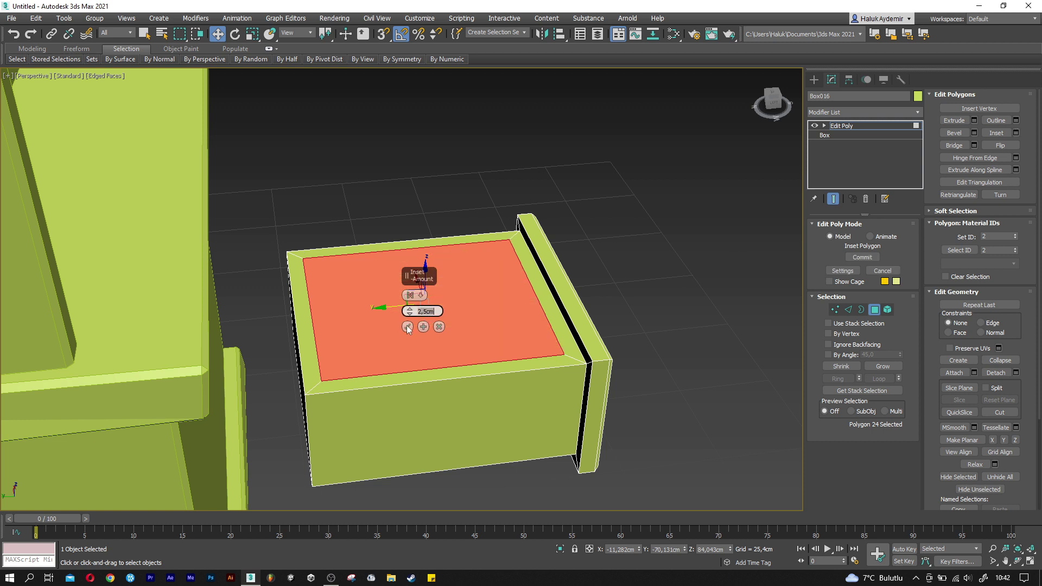
pyautogui.click(407, 327)
pyautogui.scroll(3, 429, 328)
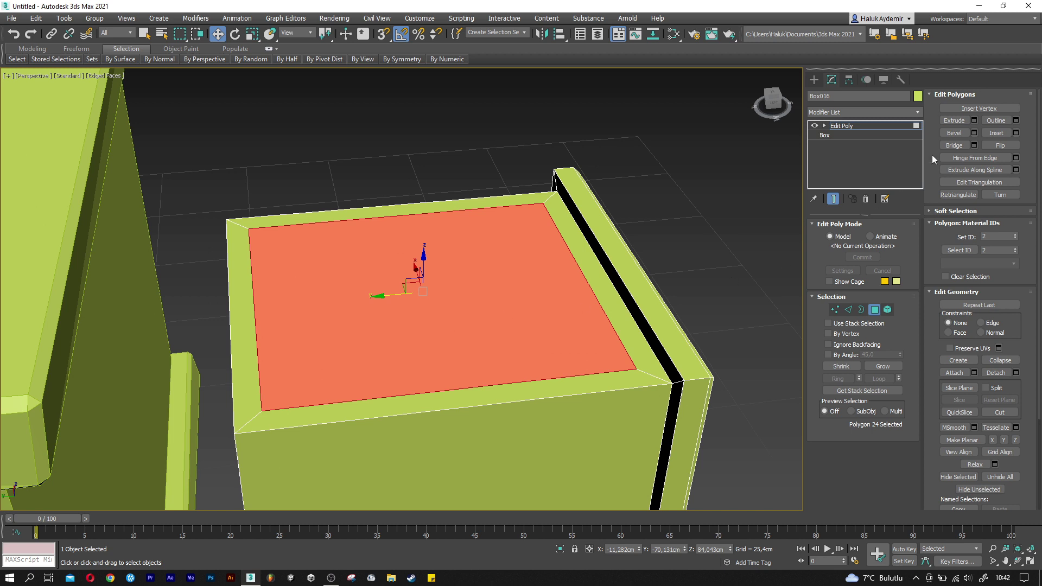
# Extrude the inset top face -16 cm to hollow the drawer.
pyautogui.click(974, 120)
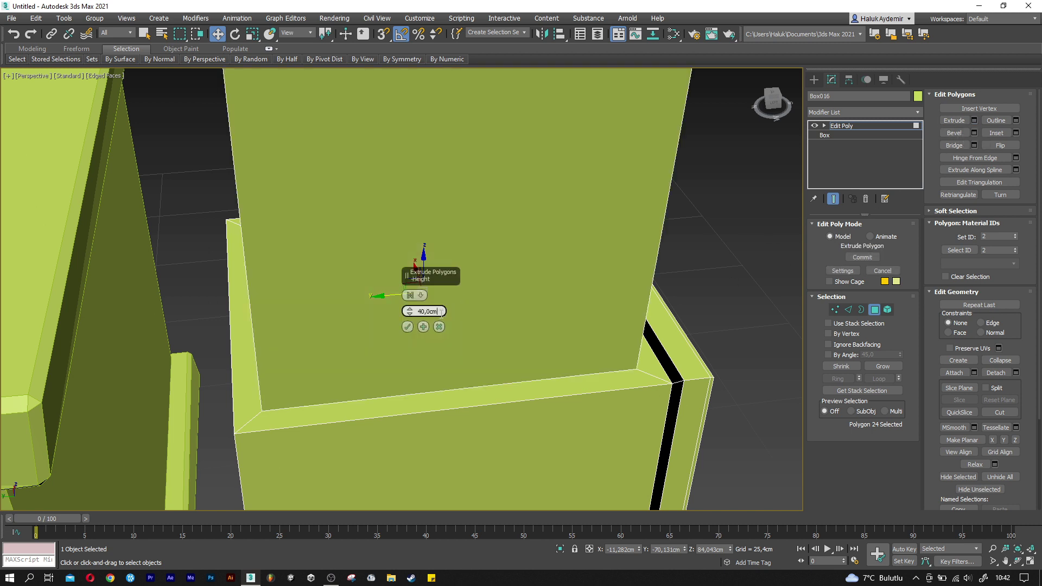
pyautogui.write('6')
pyautogui.press('Return')
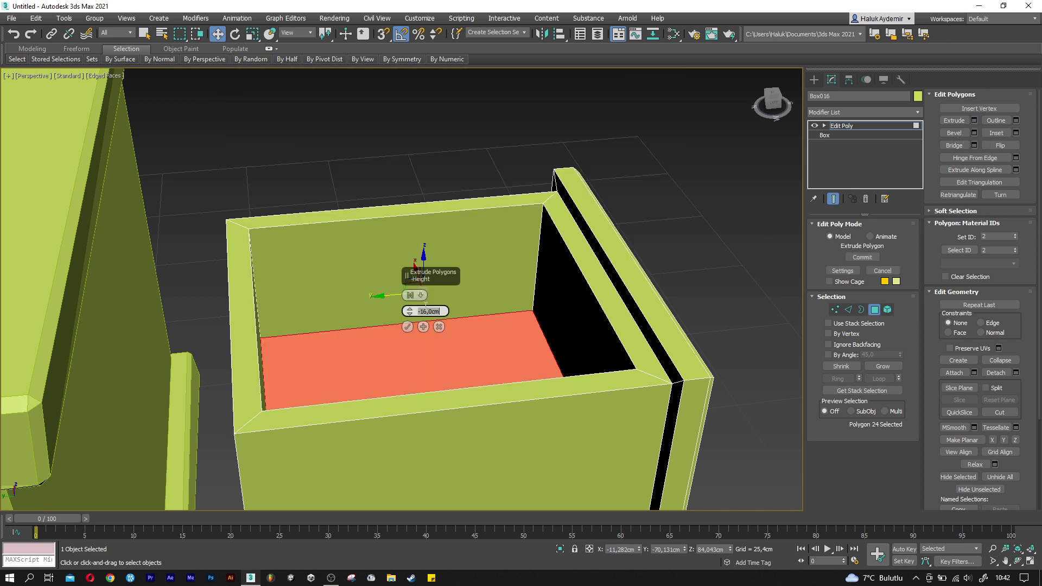
pyautogui.click(407, 327)
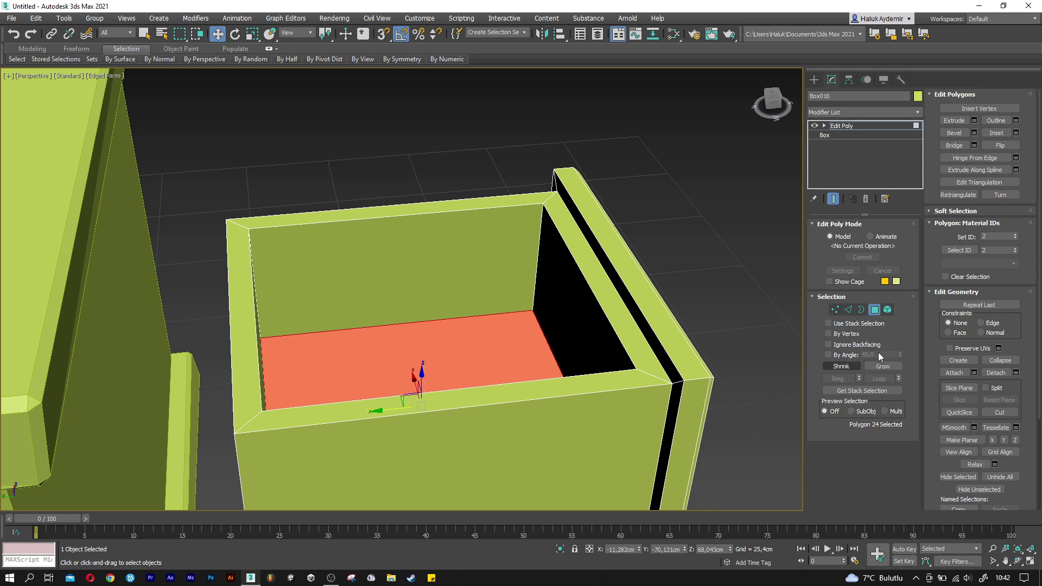
# Shift-copy the drawer above itself and start removing the copy's Edit Poly modifier.
pyautogui.click(875, 311)
pyautogui.press('z')
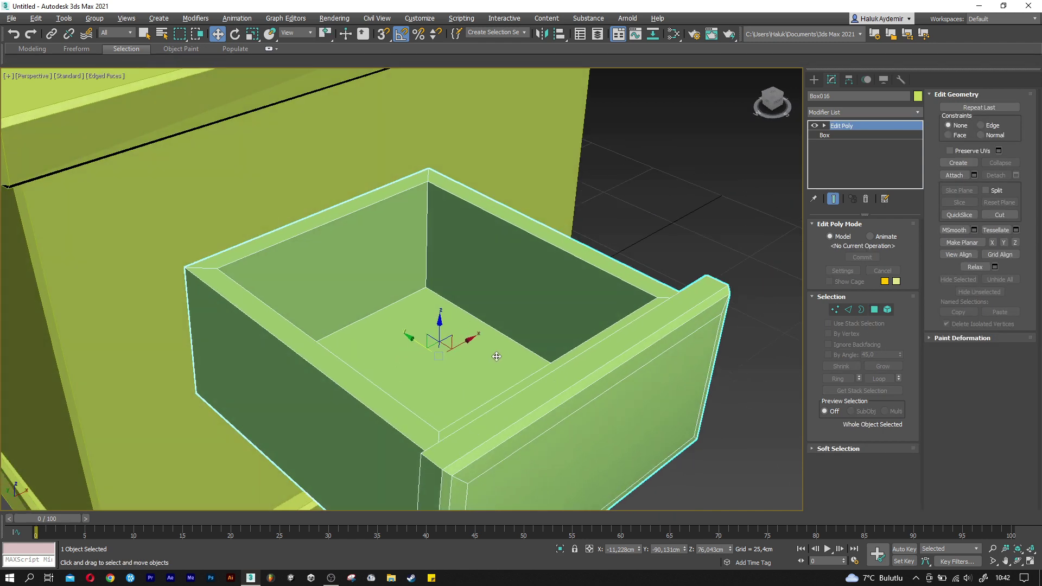
pyautogui.keyDown('alt'); pyautogui.moveTo(412, 348); pyautogui.dragTo(442, 350, button='middle'); pyautogui.keyUp('alt')
pyautogui.moveTo(430, 340); pyautogui.dragTo(470, 348)
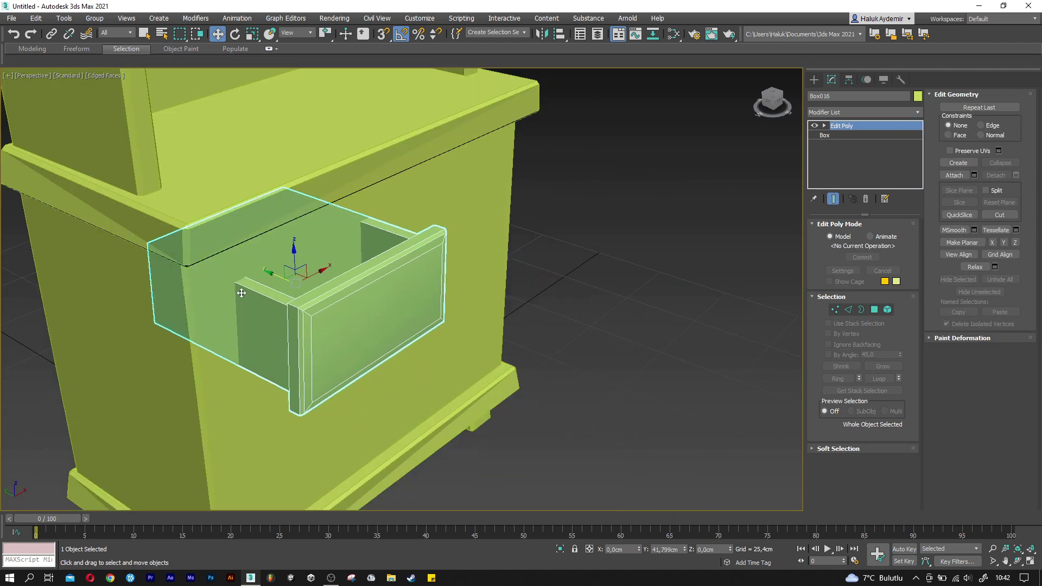
pyautogui.keyDown('alt'); pyautogui.moveTo(470, 347); pyautogui.dragTo(522, 348, button='middle'); pyautogui.keyUp('alt')
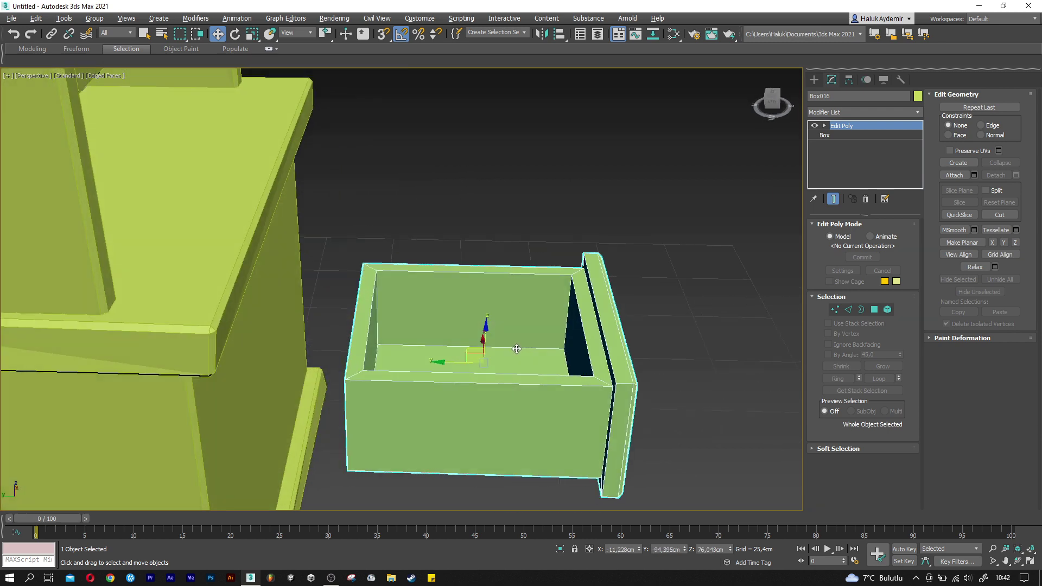
pyautogui.keyDown('shift'); pyautogui.moveTo(486, 329); pyautogui.dragTo(486, 248); pyautogui.keyUp('shift')
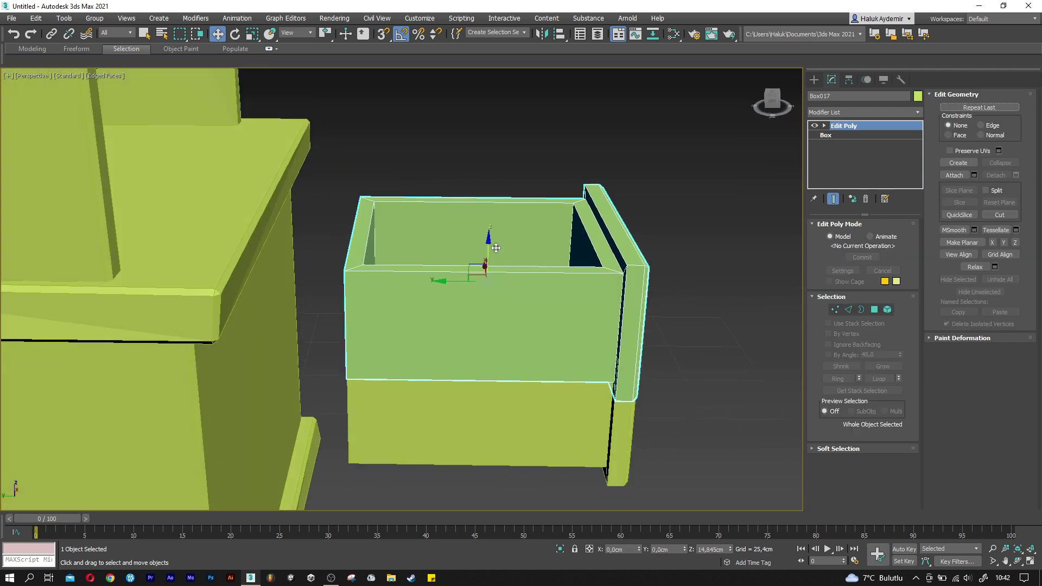
pyautogui.click(523, 337)
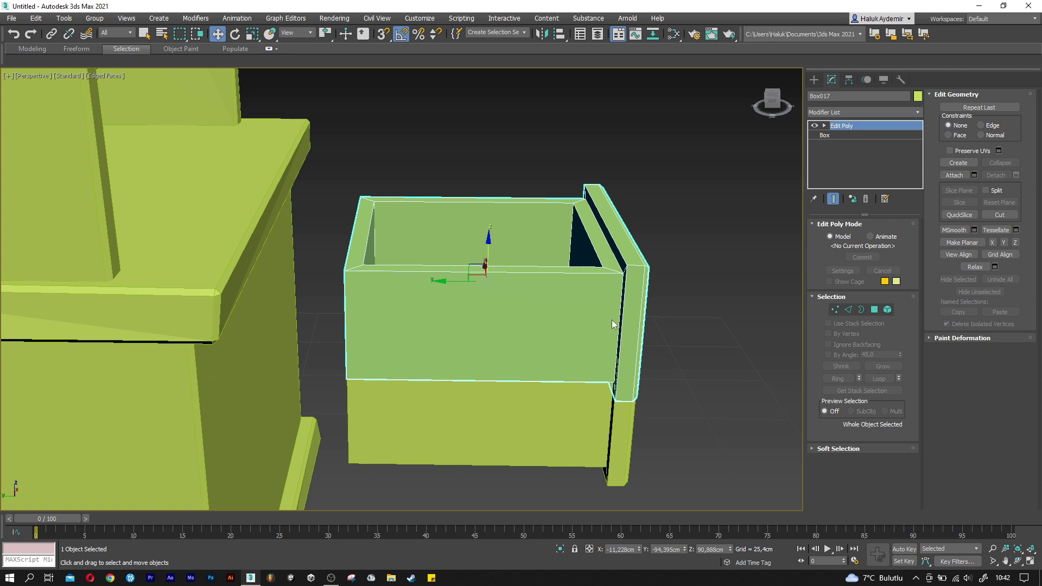
pyautogui.rightClick(841, 126)
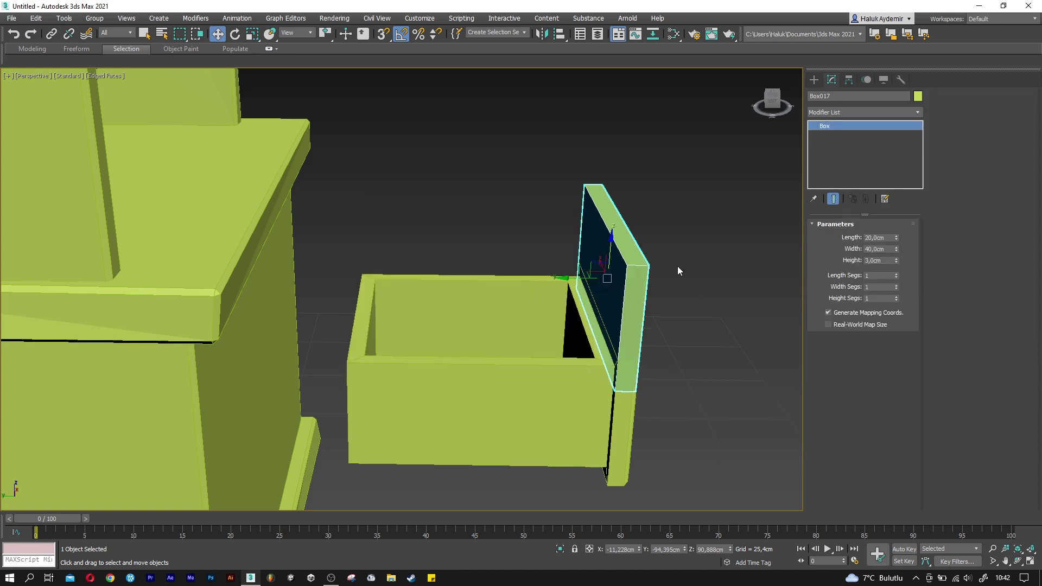
# Raise the copied panel's height to about 39.6 cm and move it over the drawer.
pyautogui.moveTo(582, 275); pyautogui.dragTo(570, 275)
pyautogui.keyDown('alt'); pyautogui.moveTo(671, 326); pyautogui.dragTo(569, 276, button='middle'); pyautogui.keyUp('alt')
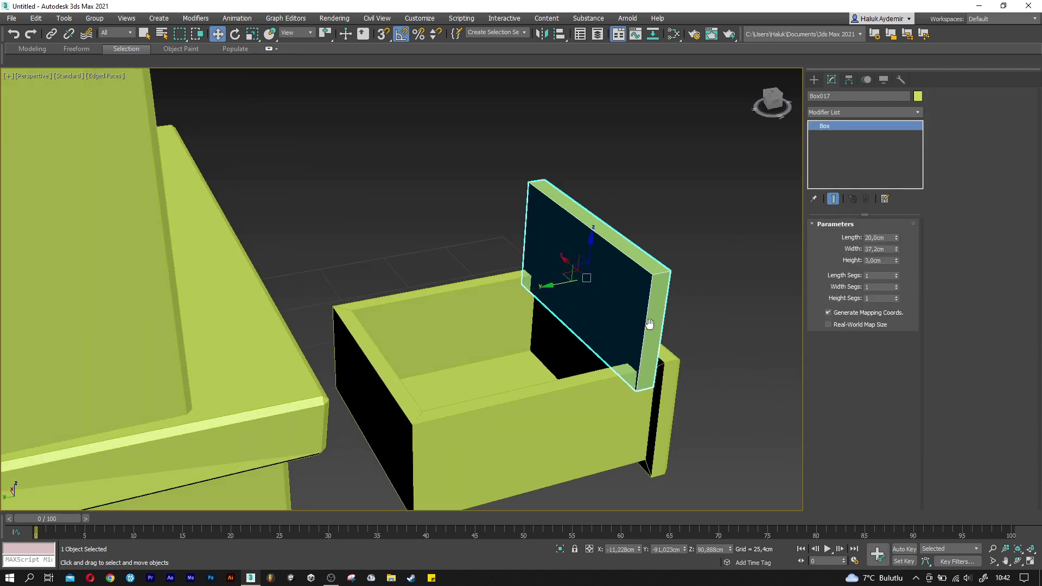
pyautogui.moveTo(562, 245); pyautogui.dragTo(565, 279)
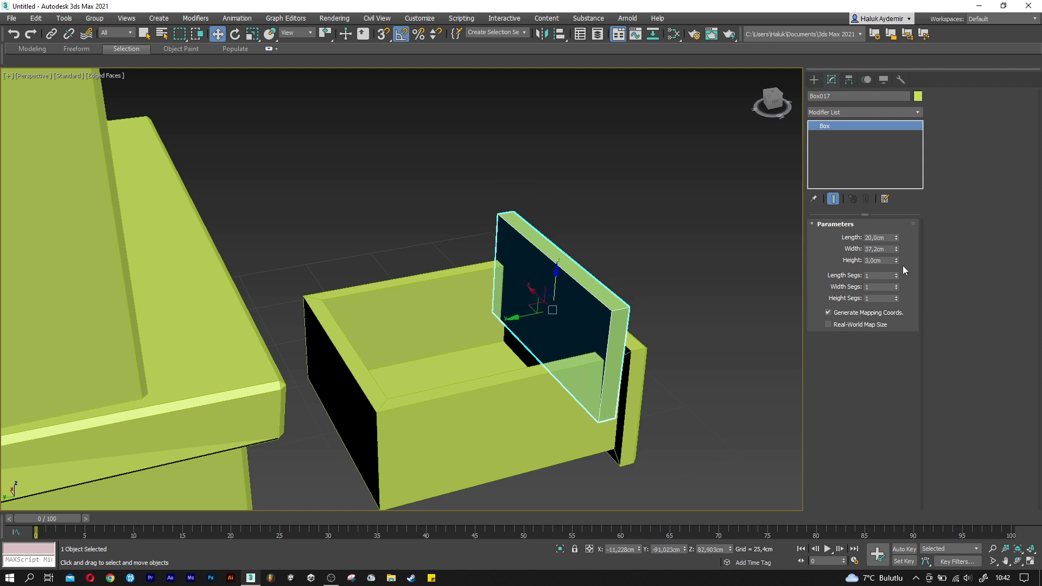
pyautogui.moveTo(897, 246); pyautogui.dragTo(905, 393)
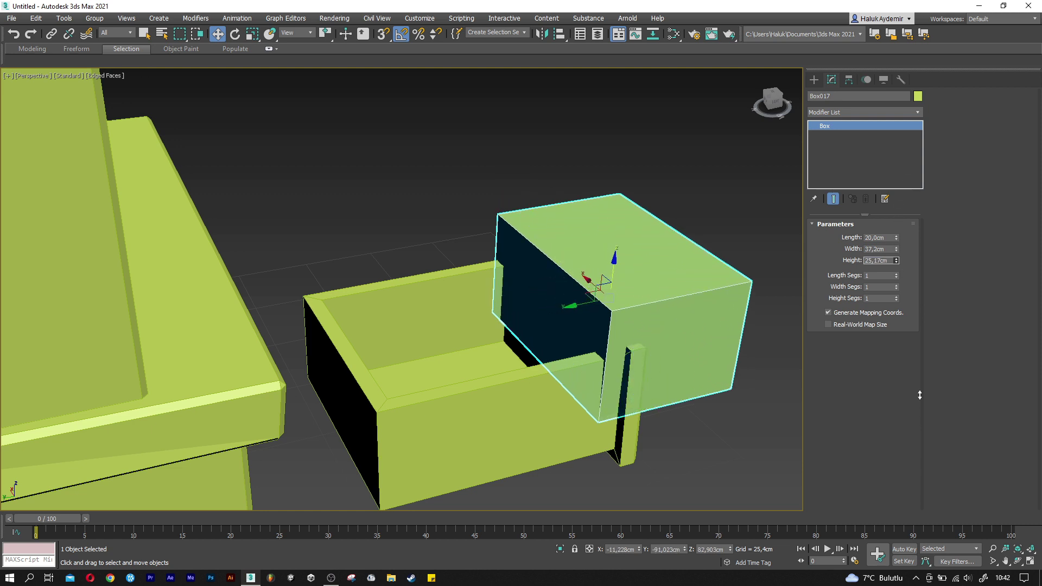
pyautogui.moveTo(557, 312); pyautogui.dragTo(359, 346)
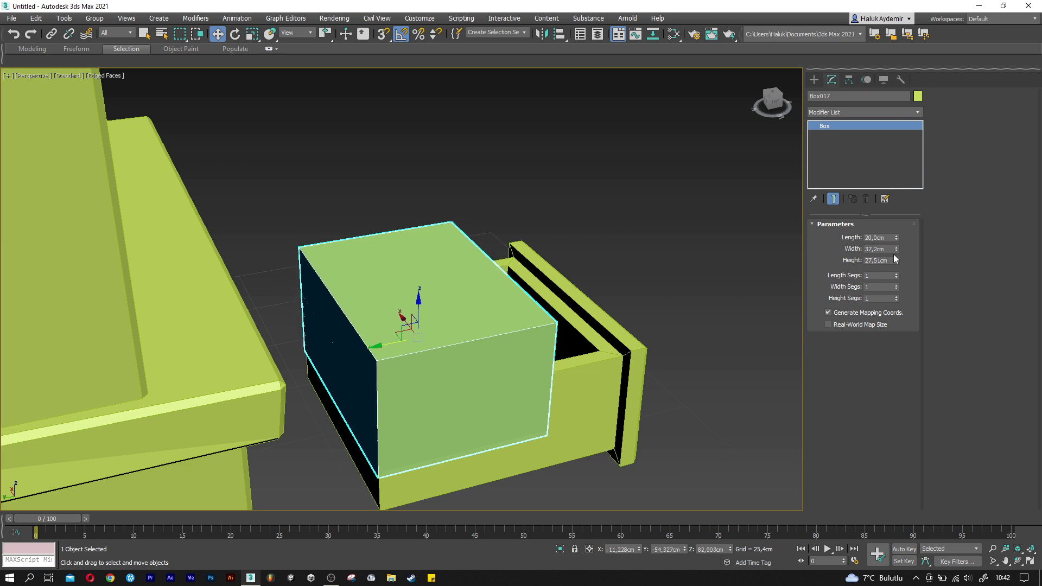
pyautogui.moveTo(897, 256); pyautogui.dragTo(898, 233)
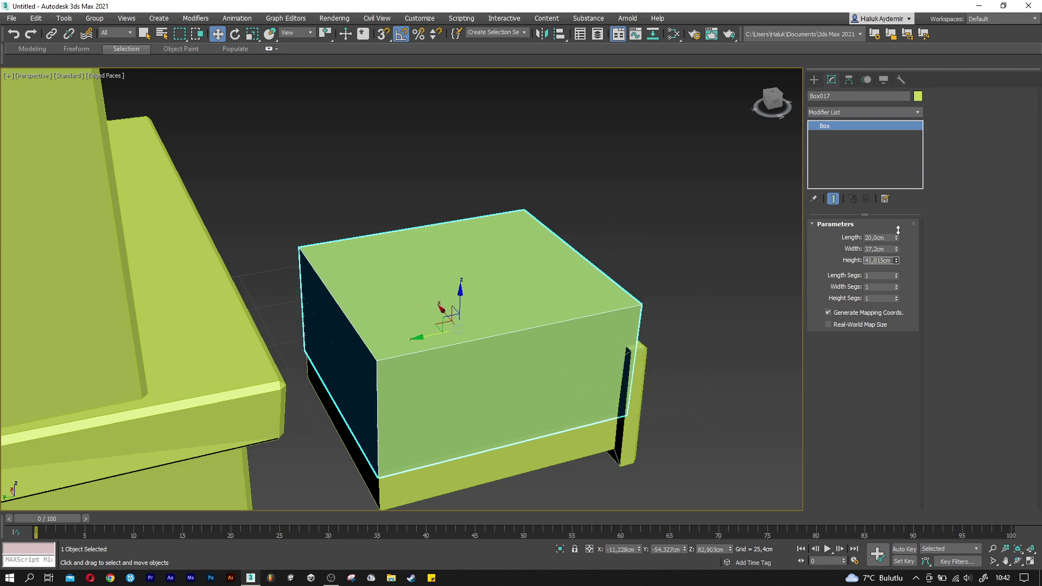
pyautogui.keyDown('alt'); pyautogui.moveTo(564, 336); pyautogui.dragTo(457, 301, button='middle'); pyautogui.keyUp('alt')
pyautogui.moveTo(450, 316); pyautogui.dragTo(449, 334)
pyautogui.keyDown('alt'); pyautogui.moveTo(449, 334); pyautogui.dragTo(543, 326, button='middle'); pyautogui.keyUp('alt')
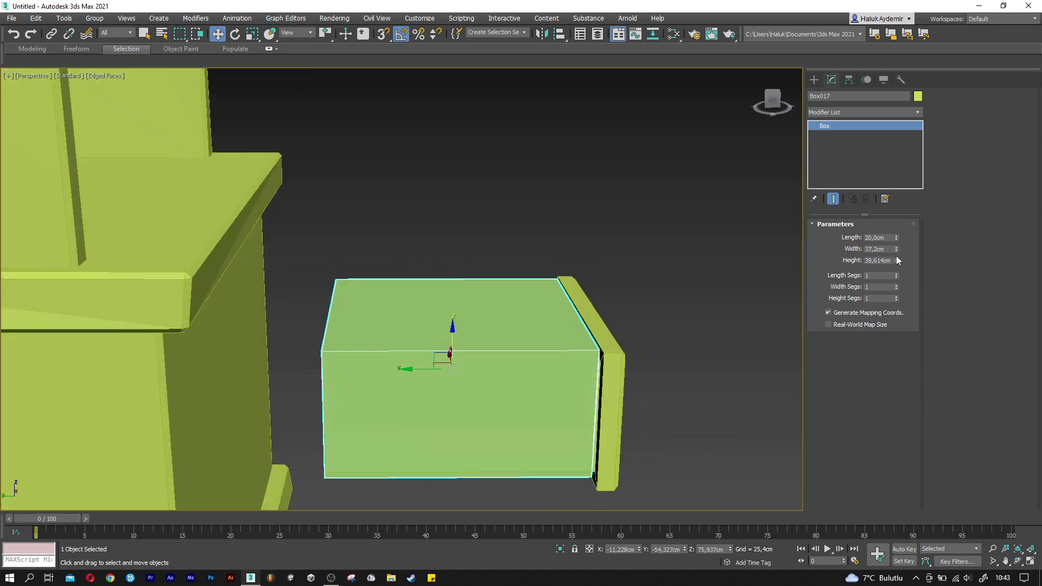
# Shorten the block's length to 17.2 cm and set it into the cabinet, viewed from Front.
pyautogui.moveTo(896, 239); pyautogui.dragTo(896, 248)
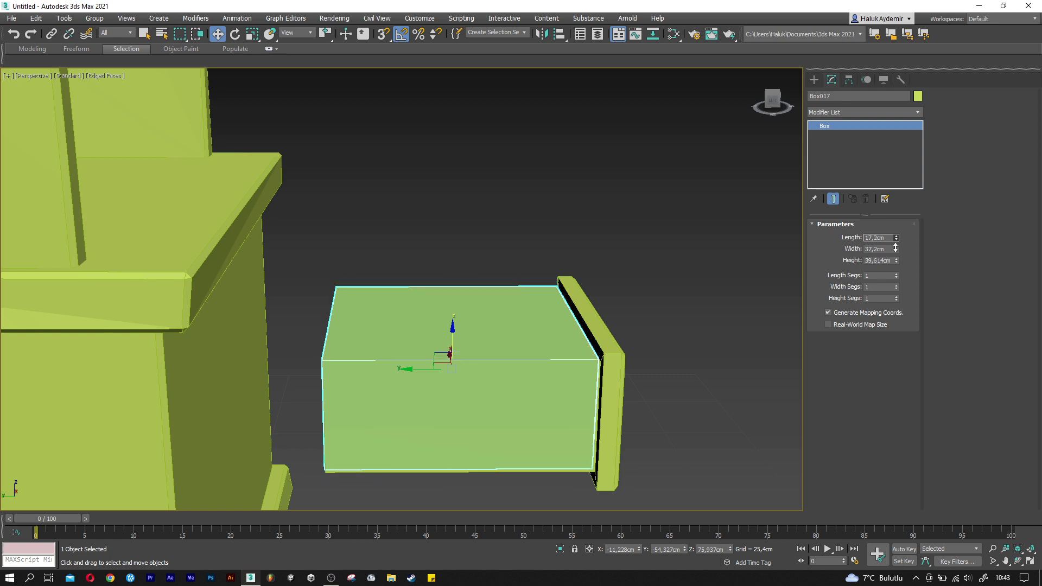
pyautogui.moveTo(454, 330); pyautogui.dragTo(453, 332)
pyautogui.moveTo(453, 333)
pyautogui.keyDown('alt'); pyautogui.mouseDown(button='middle')
pyautogui.moveTo(439, 383)
pyautogui.moveTo(429, 371)
pyautogui.mouseUp(button='middle'); pyautogui.keyUp('alt')
pyautogui.moveTo(343, 360); pyautogui.dragTo(120, 325)
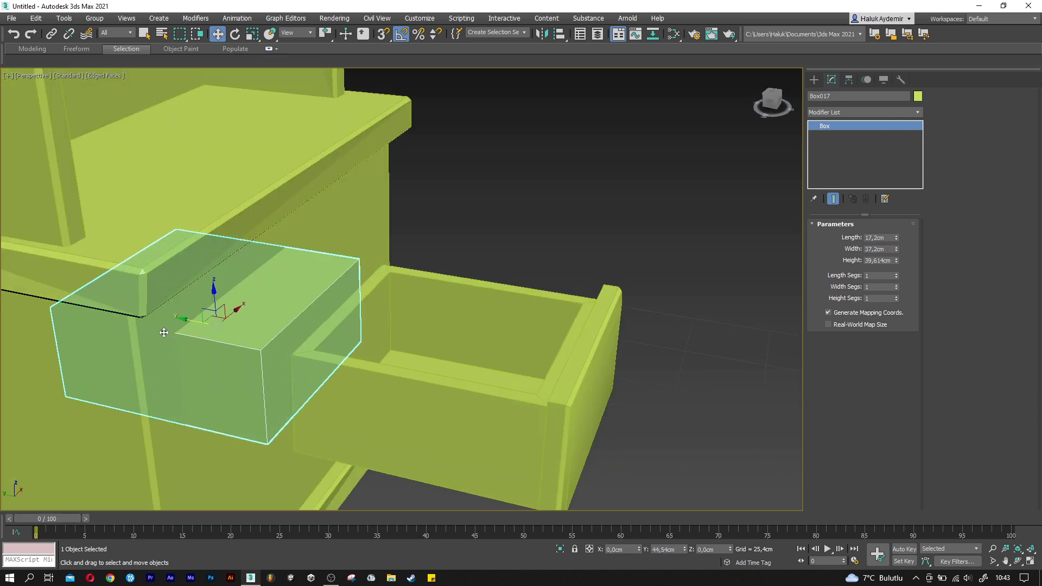
pyautogui.press('f')
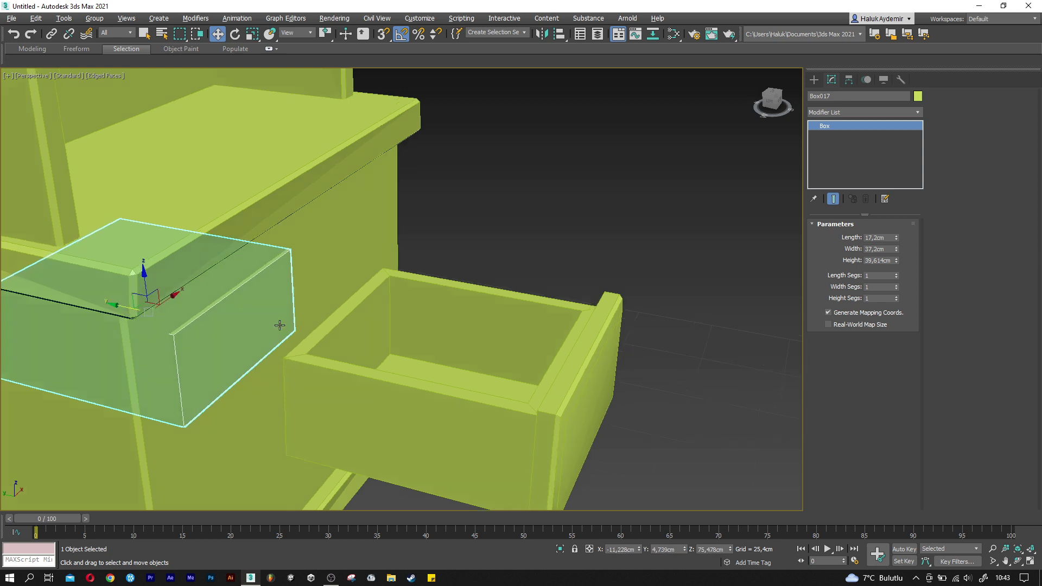
pyautogui.press('z')
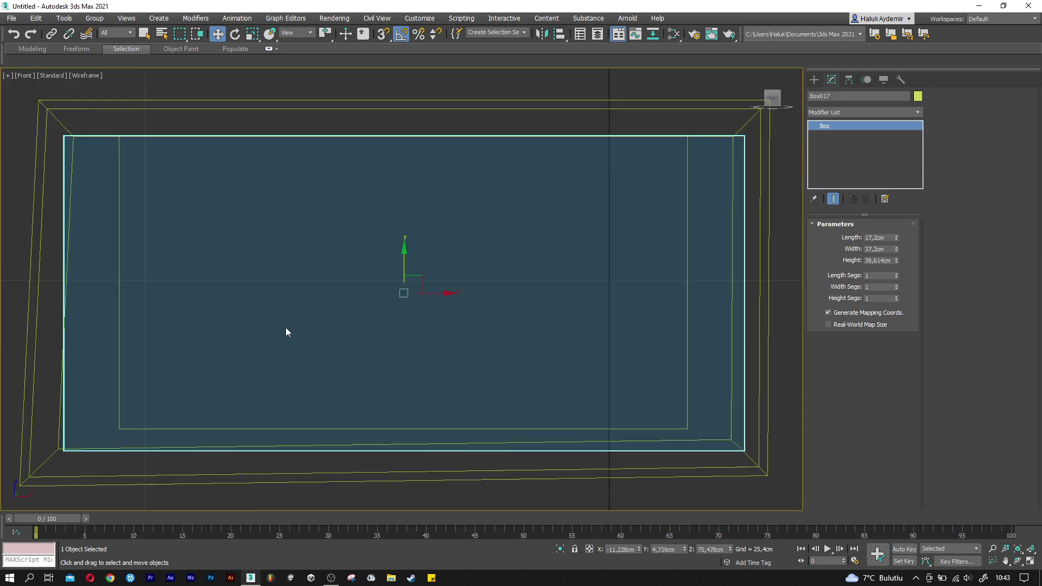
pyautogui.scroll(-6, 297, 327)
pyautogui.scroll(-2, 315, 332)
pyautogui.moveTo(323, 382)
pyautogui.mouseDown()
pyautogui.moveTo(327, 318)
pyautogui.moveTo(520, 325)
pyautogui.mouseUp()
# Select the copied drawer Box018 and shift its left-side vertices into place.
pyautogui.click(525, 337)
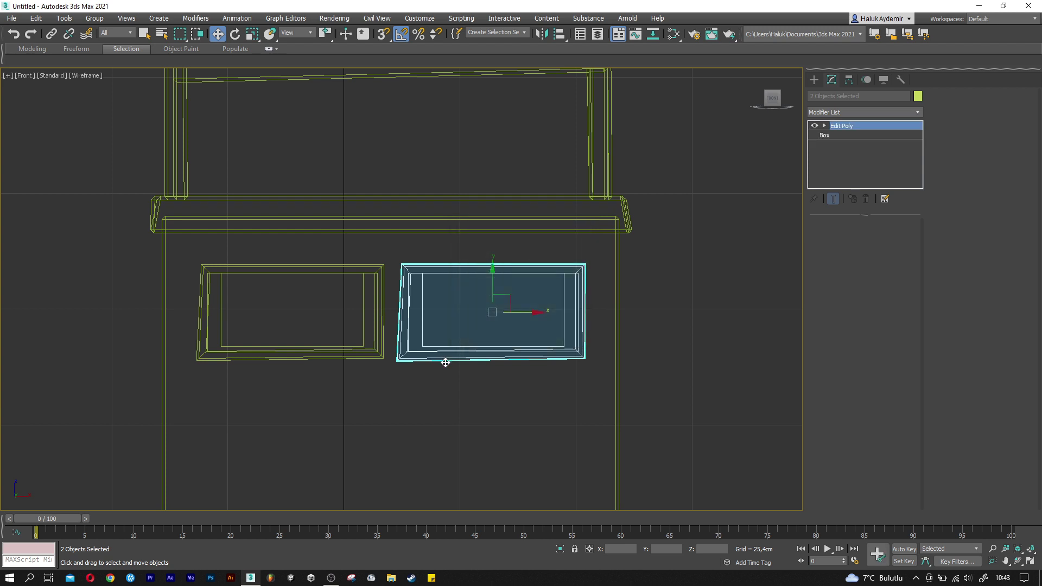
pyautogui.click(446, 363)
pyautogui.scroll(2, 550, 367)
pyautogui.click(836, 309)
pyautogui.click(339, 371)
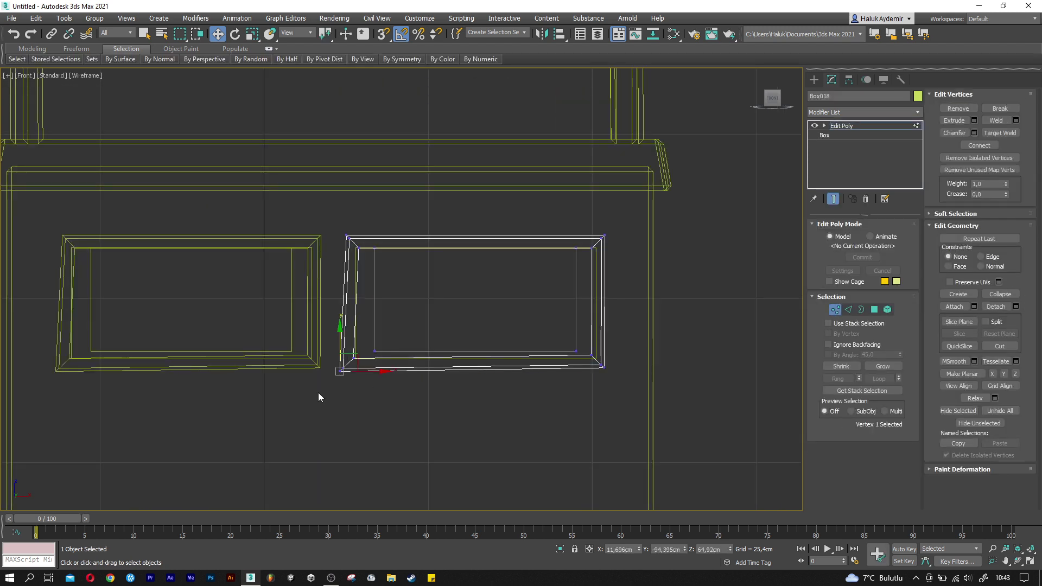
pyautogui.moveTo(359, 363); pyautogui.dragTo(369, 344)
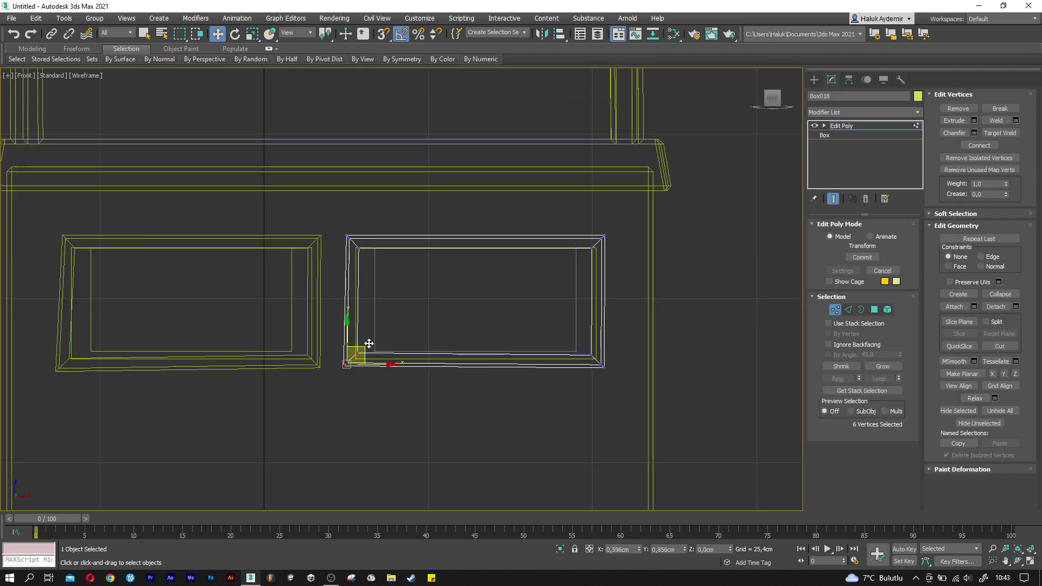
pyautogui.click(345, 364)
pyautogui.scroll(2, 333, 377)
pyautogui.moveTo(345, 362); pyautogui.dragTo(363, 351)
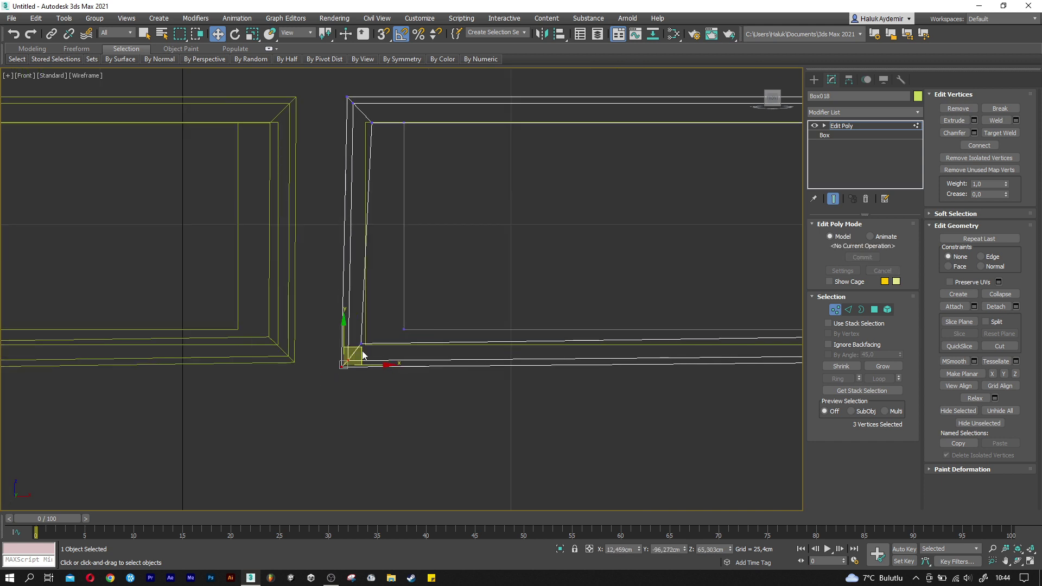
# Move Box018's right-corner and top-left vertices, then exit Vertex level.
pyautogui.scroll(-3, 395, 341)
pyautogui.moveTo(575, 353); pyautogui.dragTo(494, 354, button='middle')
pyautogui.scroll(2, 568, 364)
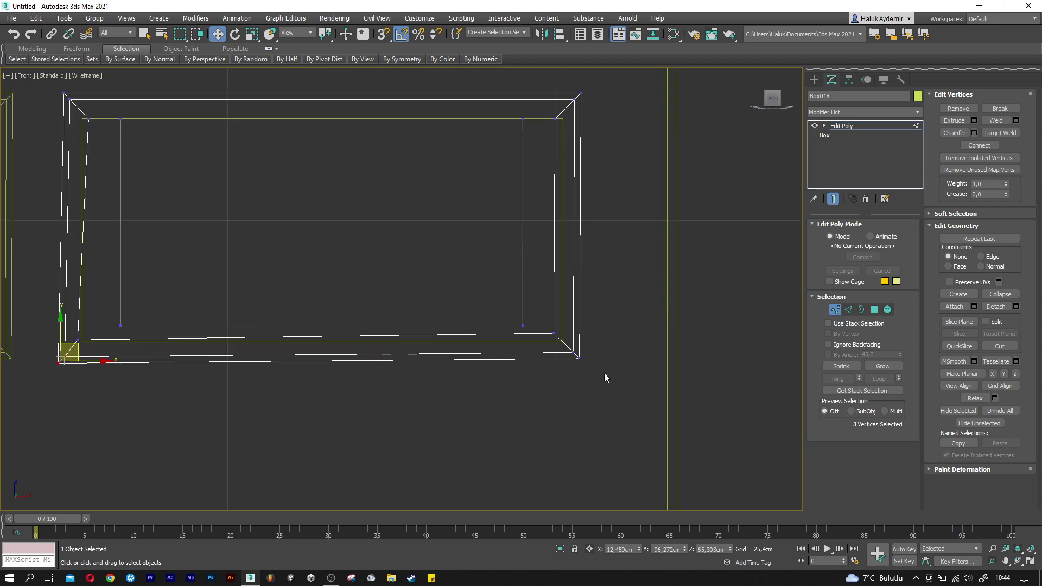
pyautogui.moveTo(568, 348)
pyautogui.mouseDown()
pyautogui.moveTo(547, 326)
pyautogui.moveTo(589, 341)
pyautogui.mouseUp()
pyautogui.scroll(-3, 543, 342)
pyautogui.scroll(1, 330, 268)
pyautogui.scroll(4, 346, 279)
pyautogui.moveTo(297, 252); pyautogui.dragTo(357, 205)
pyautogui.click(835, 310)
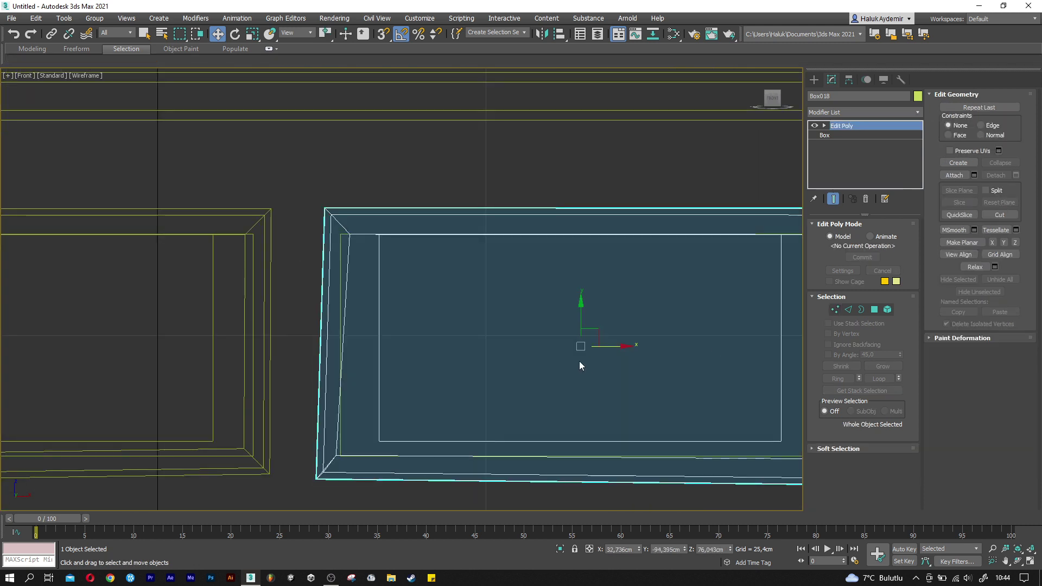
# Select the cabinet body Box001 in the shaded perspective view.
pyautogui.press('p')
pyautogui.moveTo(375, 368)
pyautogui.keyDown('alt'); pyautogui.mouseDown(button='middle')
pyautogui.moveTo(391, 386)
pyautogui.moveTo(512, 345)
pyautogui.mouseUp(button='middle'); pyautogui.keyUp('alt')
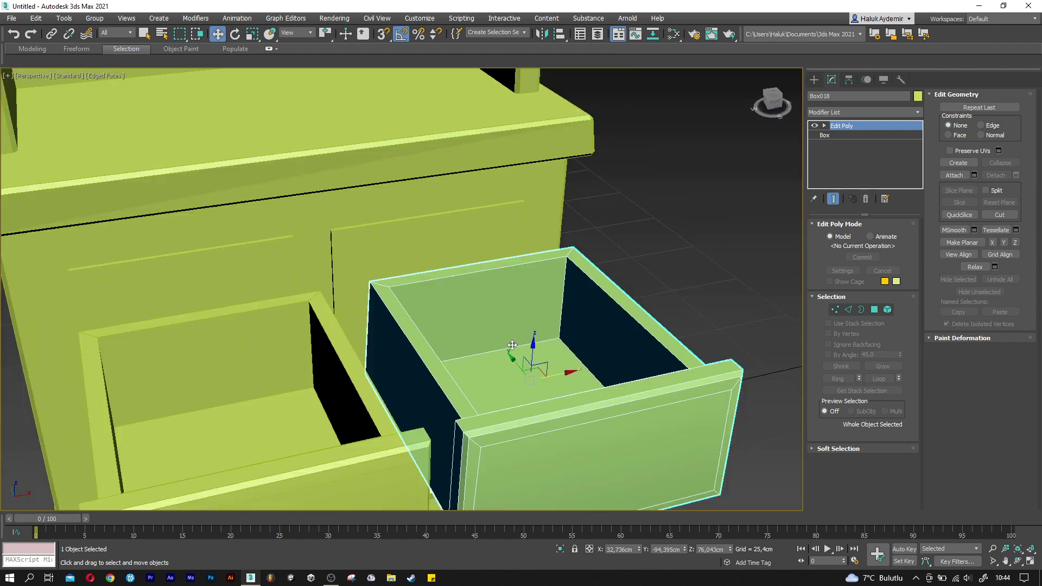
pyautogui.scroll(-3, 411, 353)
pyautogui.scroll(-2, 413, 364)
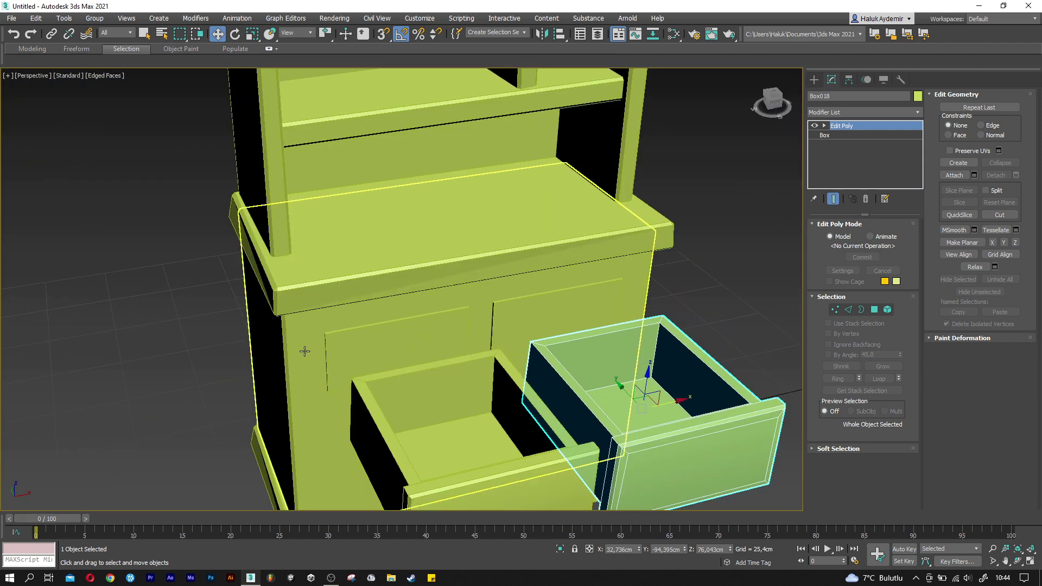
pyautogui.click(405, 365)
pyautogui.moveTo(405, 364); pyautogui.dragTo(390, 369, button='middle')
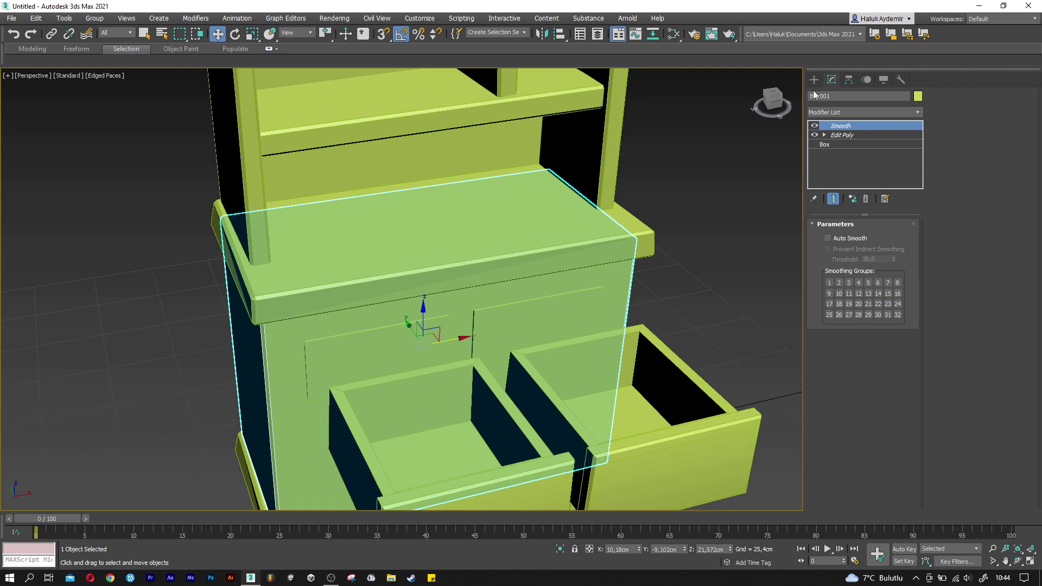
# Start a Compound Objects Boolean on Box001.
pyautogui.click(815, 83)
pyautogui.click(829, 107)
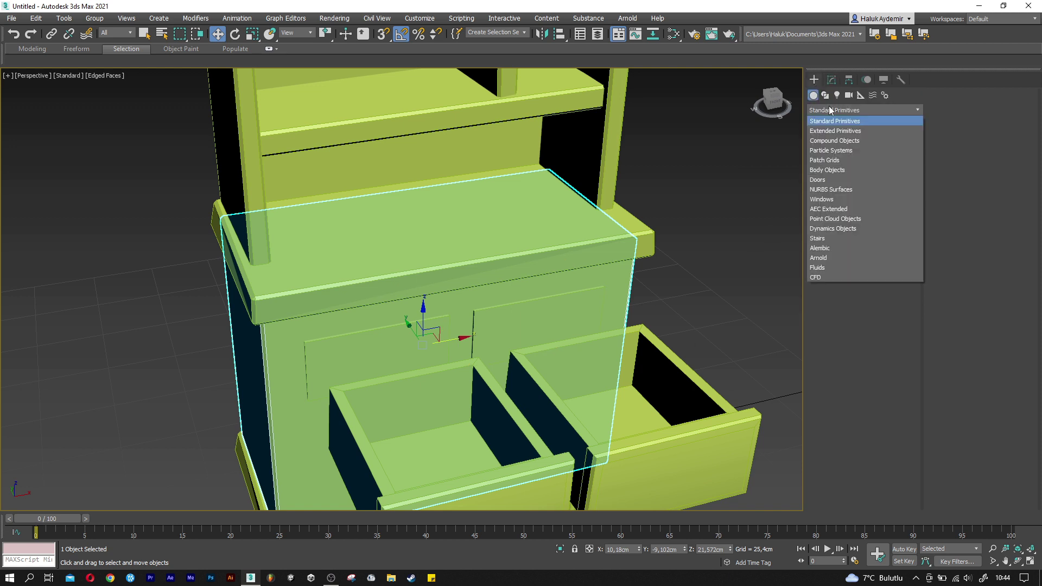
pyautogui.click(835, 141)
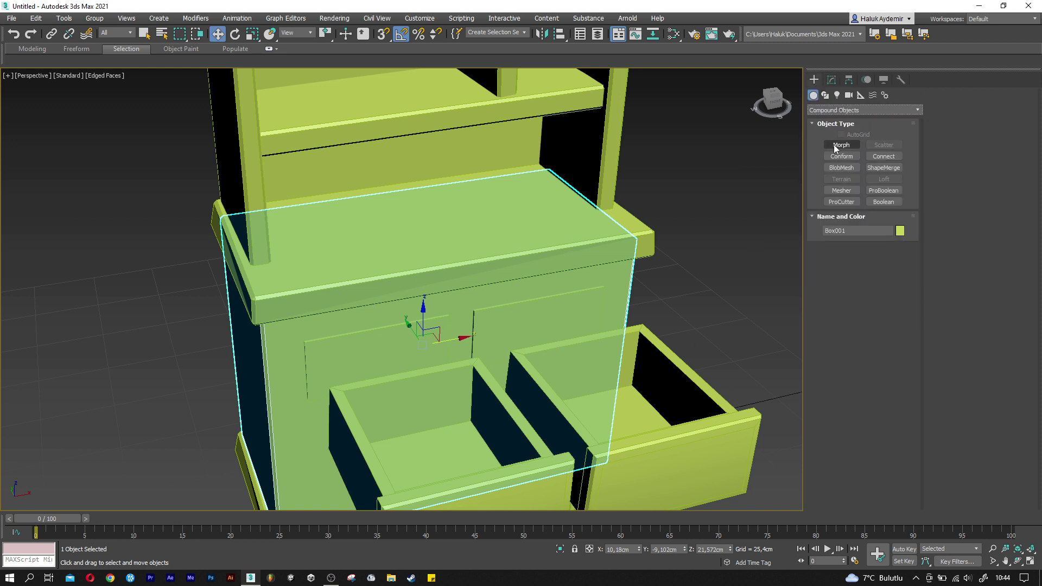
pyautogui.click(879, 203)
# Add Box017 and Box019 as Boolean operands set to Subtract, cutting the drawer openings.
pyautogui.click(866, 259)
pyautogui.click(373, 345)
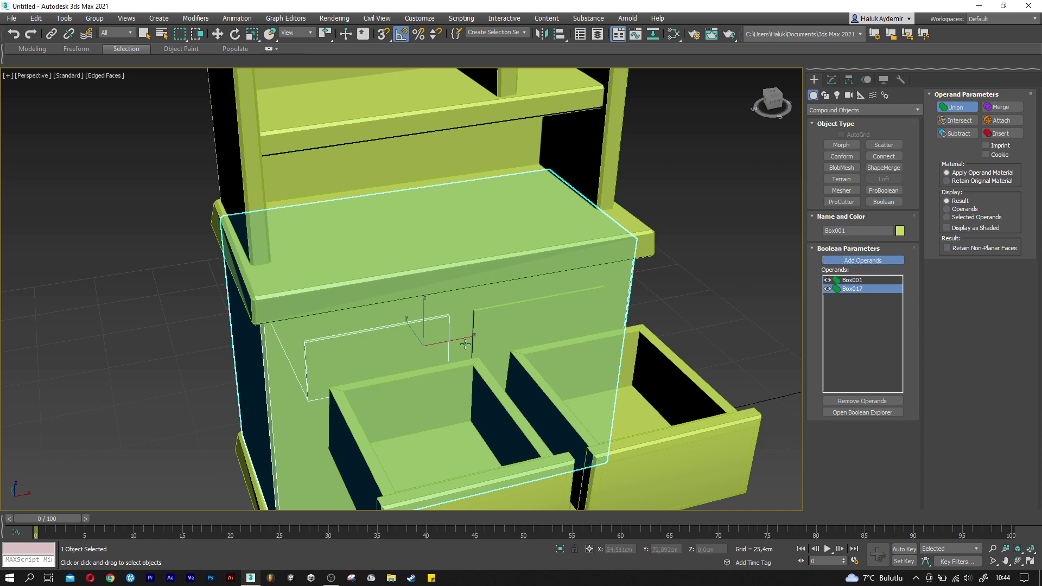
pyautogui.click(559, 316)
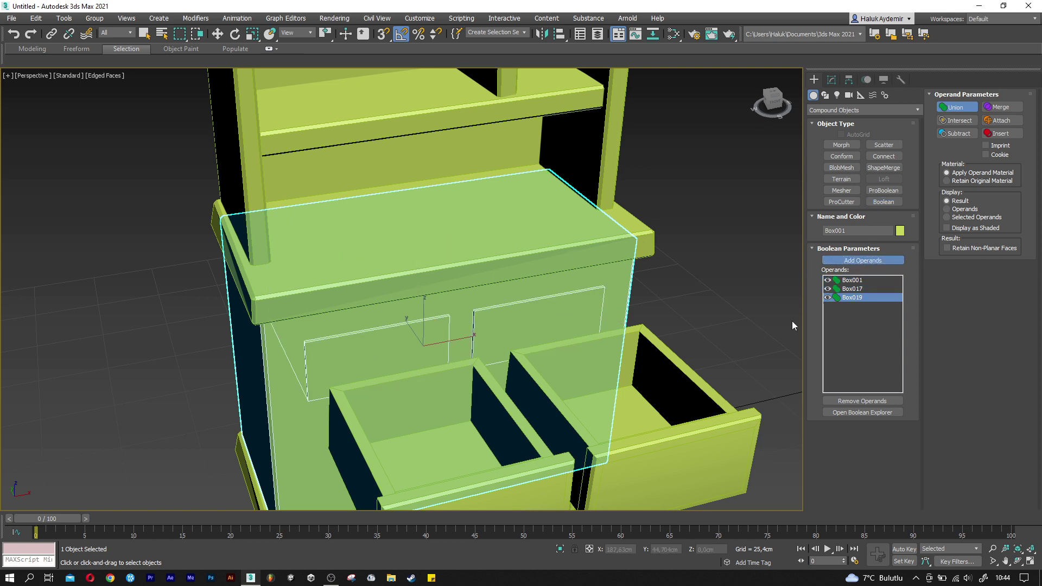
pyautogui.keyDown('ctrl'); pyautogui.click(857, 290); pyautogui.keyUp('ctrl')
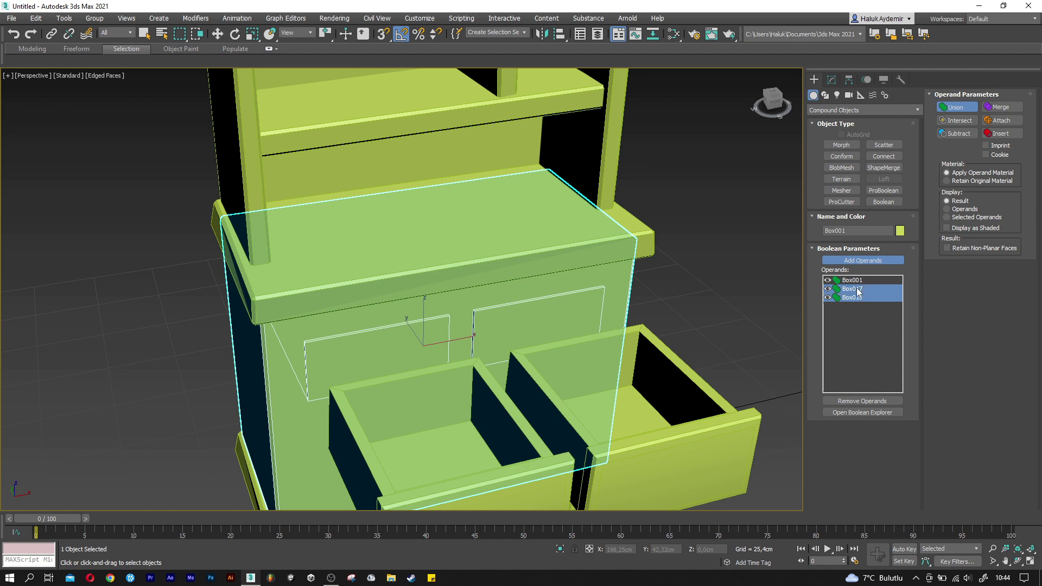
pyautogui.click(955, 136)
pyautogui.scroll(-3, 731, 239)
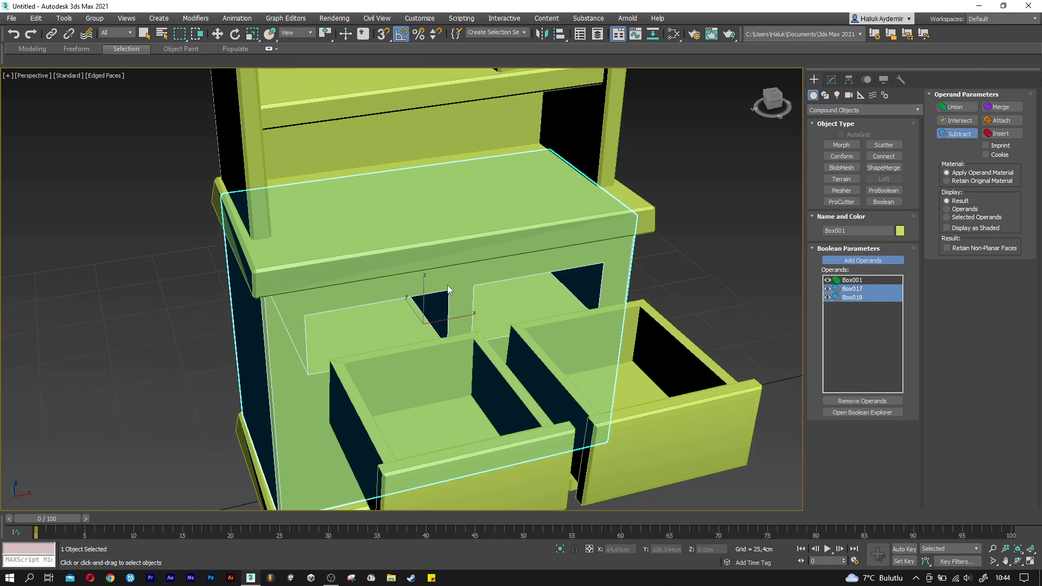
pyautogui.press('w')
pyautogui.moveTo(413, 331)
pyautogui.keyDown('alt'); pyautogui.mouseDown(button='middle')
pyautogui.moveTo(441, 334)
pyautogui.moveTo(431, 326)
pyautogui.mouseUp(button='middle'); pyautogui.keyUp('alt')
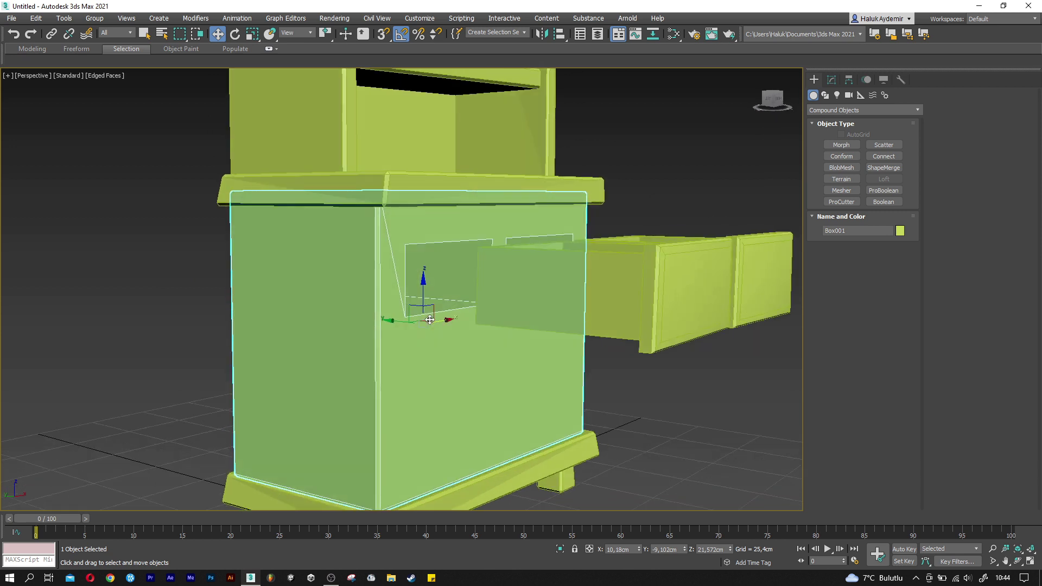
# Slide both drawers back into their openings in the cabinet front.
pyautogui.click(568, 351)
pyautogui.keyDown('ctrl'); pyautogui.click(654, 287); pyautogui.keyUp('ctrl')
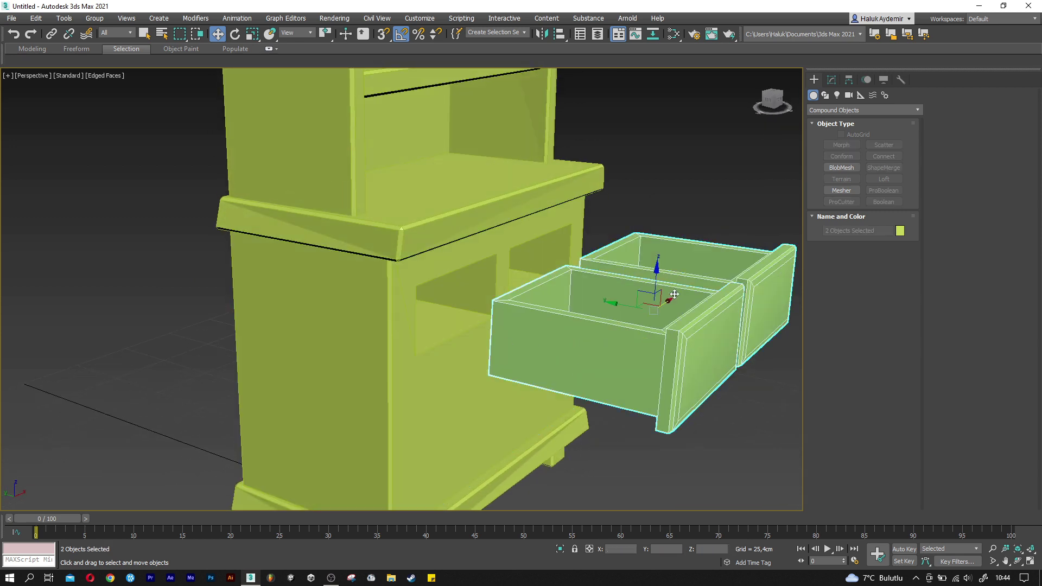
pyautogui.keyDown('alt'); pyautogui.moveTo(654, 288); pyautogui.dragTo(598, 328, button='middle'); pyautogui.keyUp('alt')
pyautogui.moveTo(599, 328); pyautogui.dragTo(400, 301)
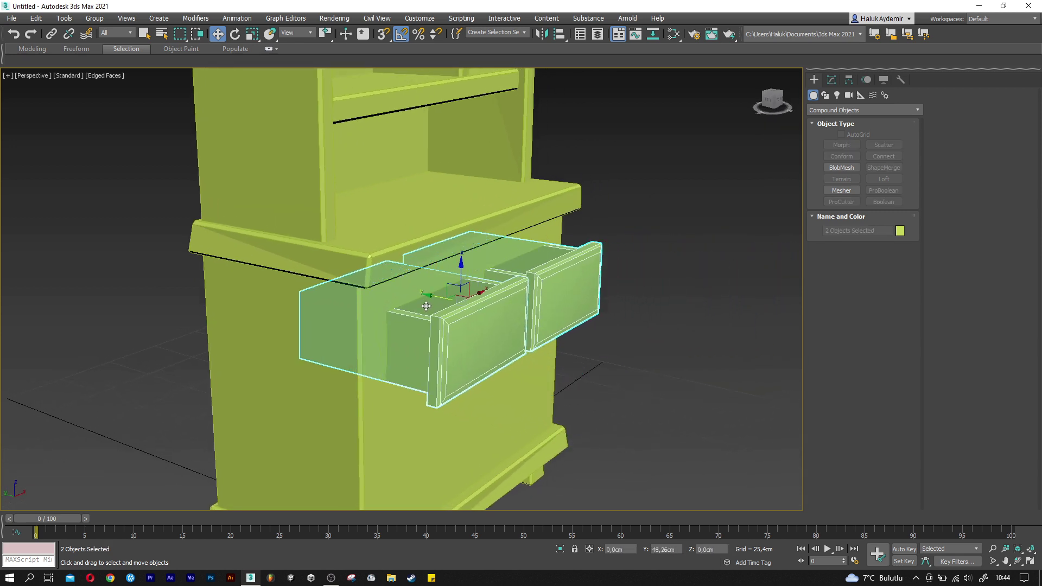
pyautogui.scroll(3, 418, 320)
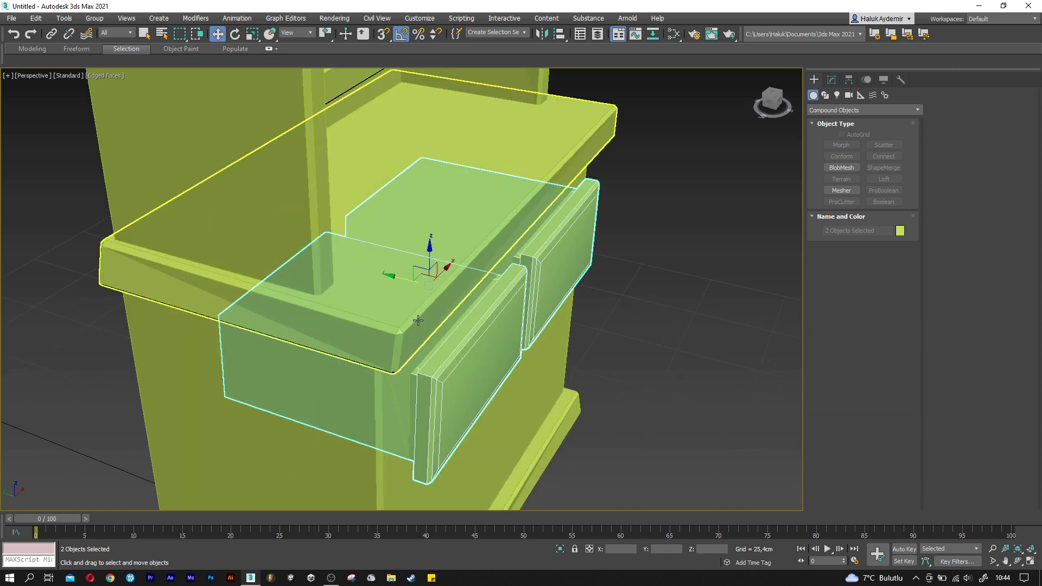
pyautogui.moveTo(414, 294); pyautogui.dragTo(400, 280)
pyautogui.hotkey('ctrl', 'z')
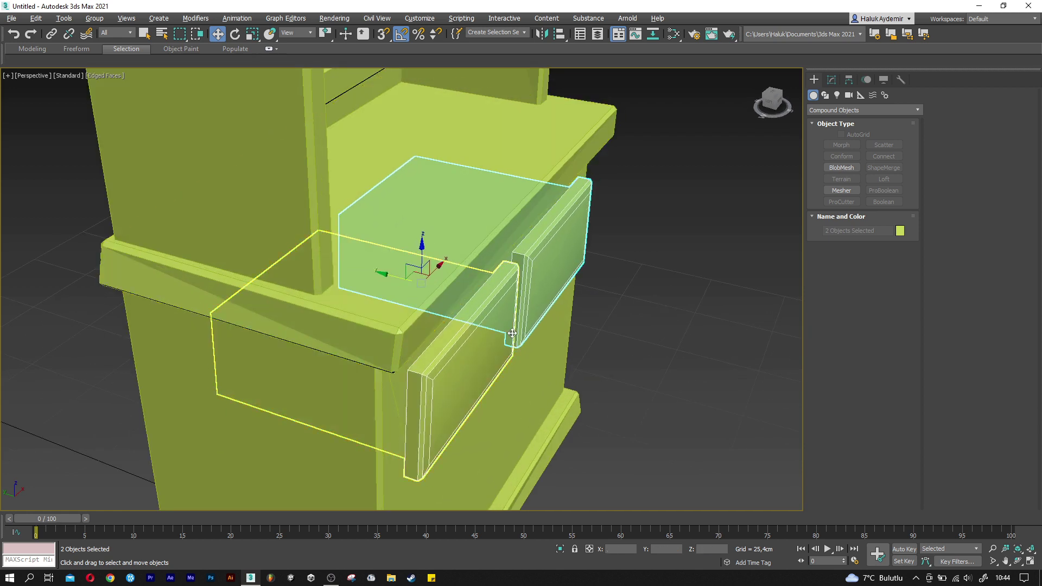
pyautogui.keyDown('alt'); pyautogui.moveTo(400, 280); pyautogui.dragTo(562, 347, button='middle'); pyautogui.keyUp('alt')
# Give both drawers a Smooth modifier, then deselect them.
pyautogui.click(530, 320)
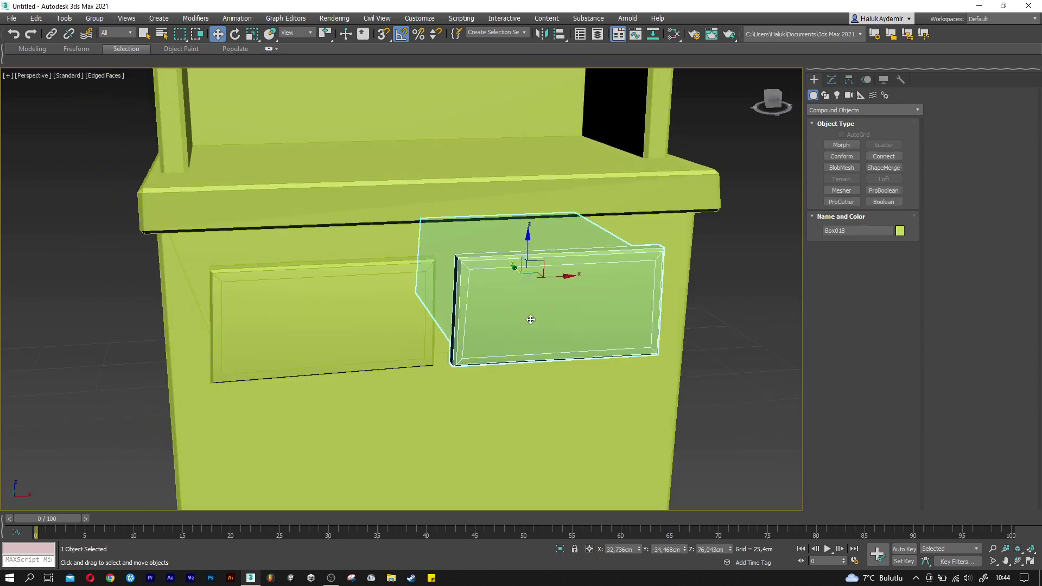
pyautogui.keyDown('ctrl'); pyautogui.click(372, 324); pyautogui.keyUp('ctrl')
pyautogui.click(831, 81)
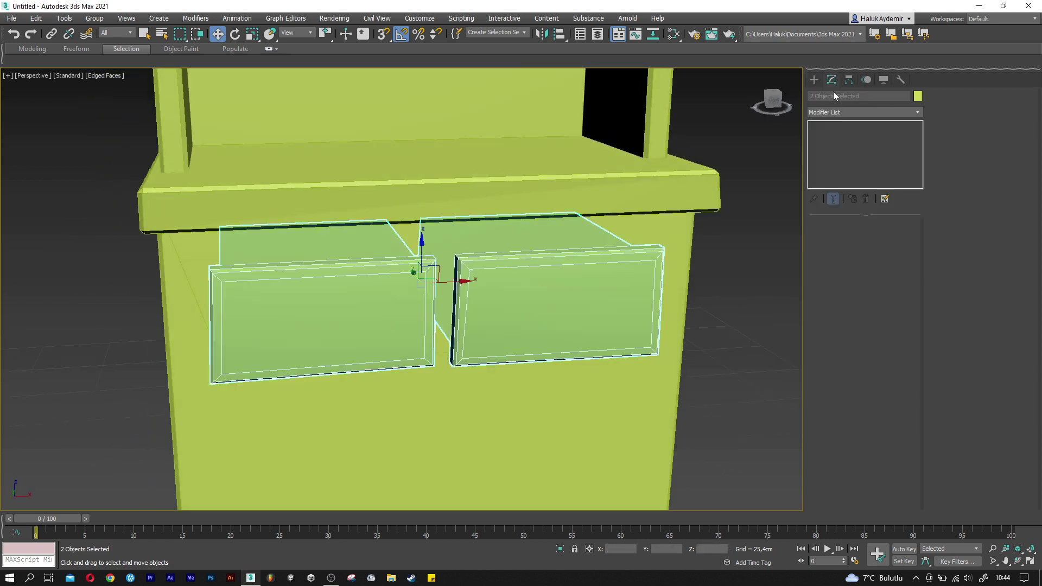
pyautogui.click(830, 112)
pyautogui.scroll(-15, 761, 114)
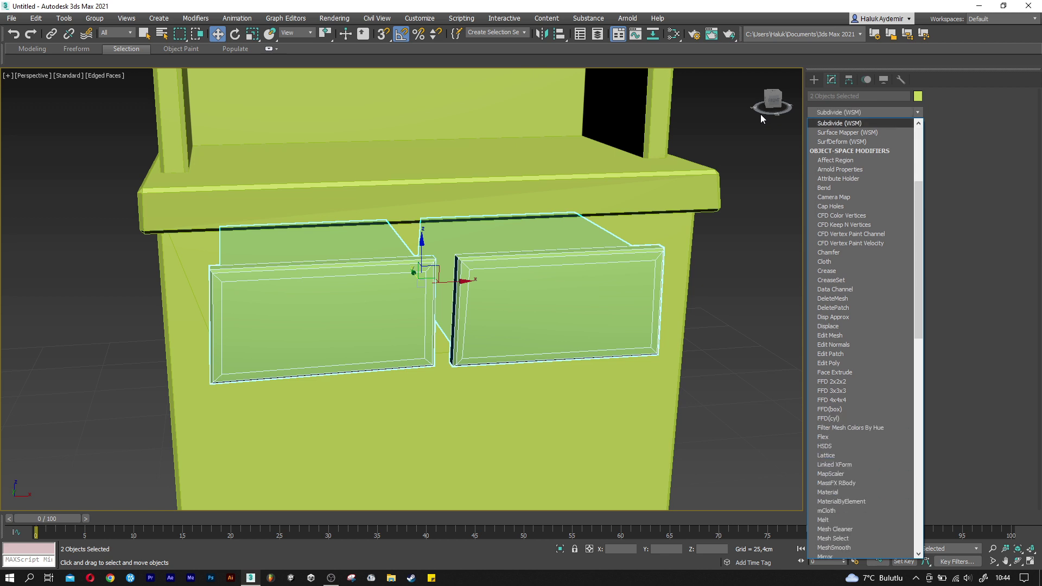
pyautogui.scroll(-15, 786, 138)
pyautogui.click(842, 263)
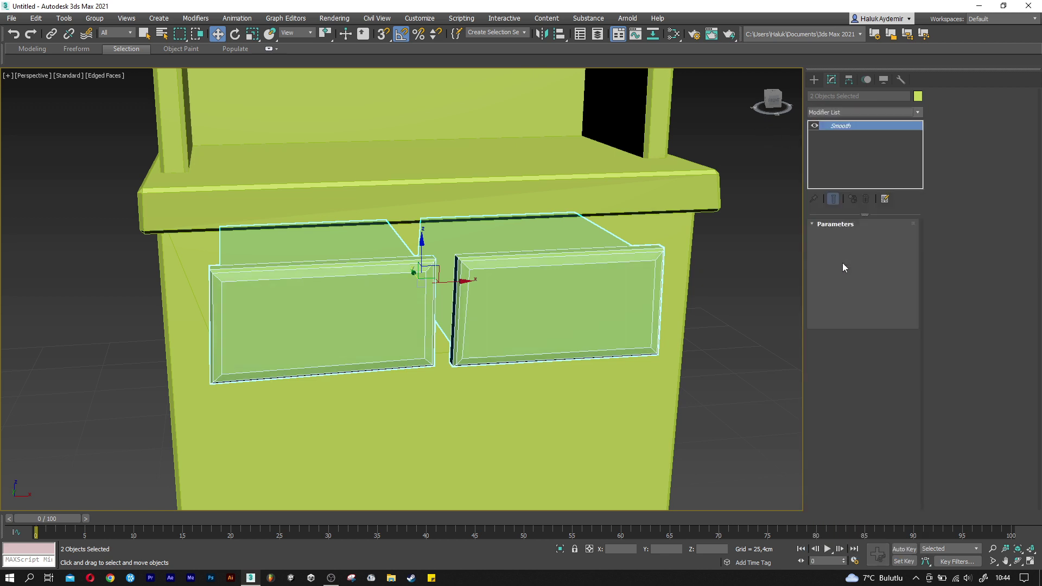
pyautogui.keyDown('alt'); pyautogui.moveTo(641, 326); pyautogui.dragTo(685, 325, button='middle'); pyautogui.keyUp('alt')
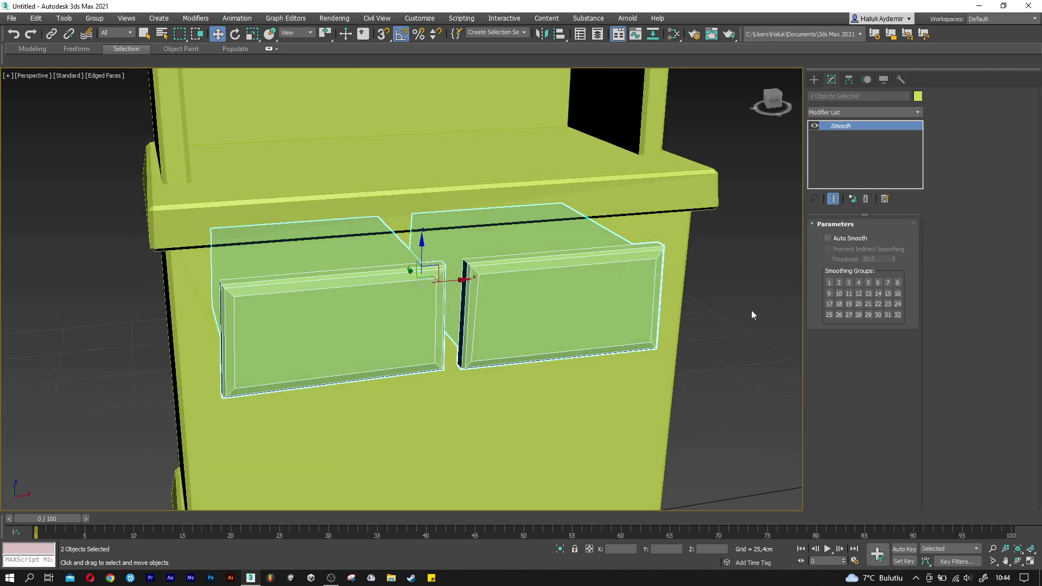
pyautogui.click(752, 311)
pyautogui.click(814, 81)
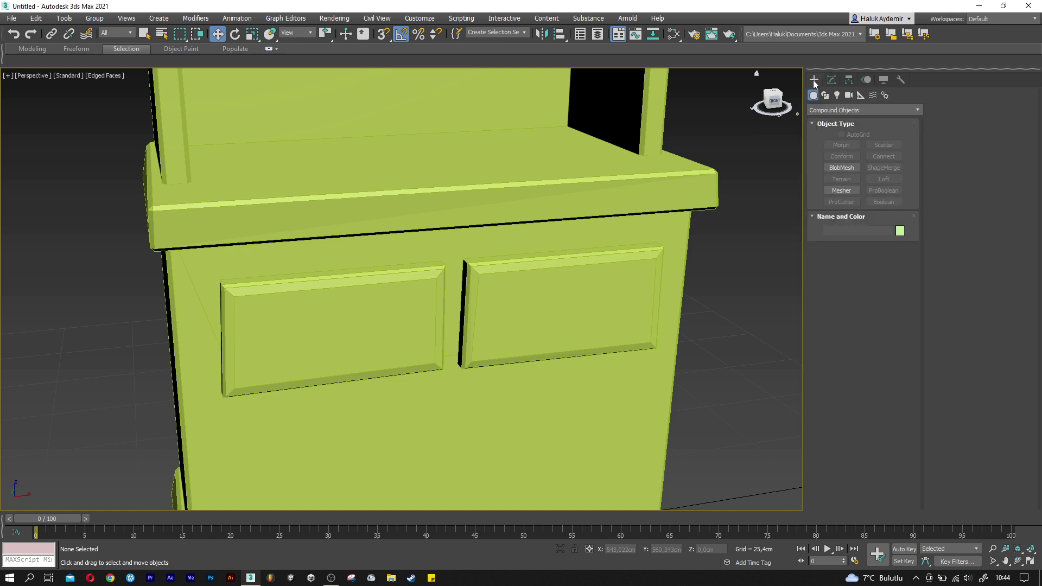
# Choose Standard Primitives and start a Cylinder for the drawer handle.
pyautogui.click(820, 108)
pyautogui.click(824, 122)
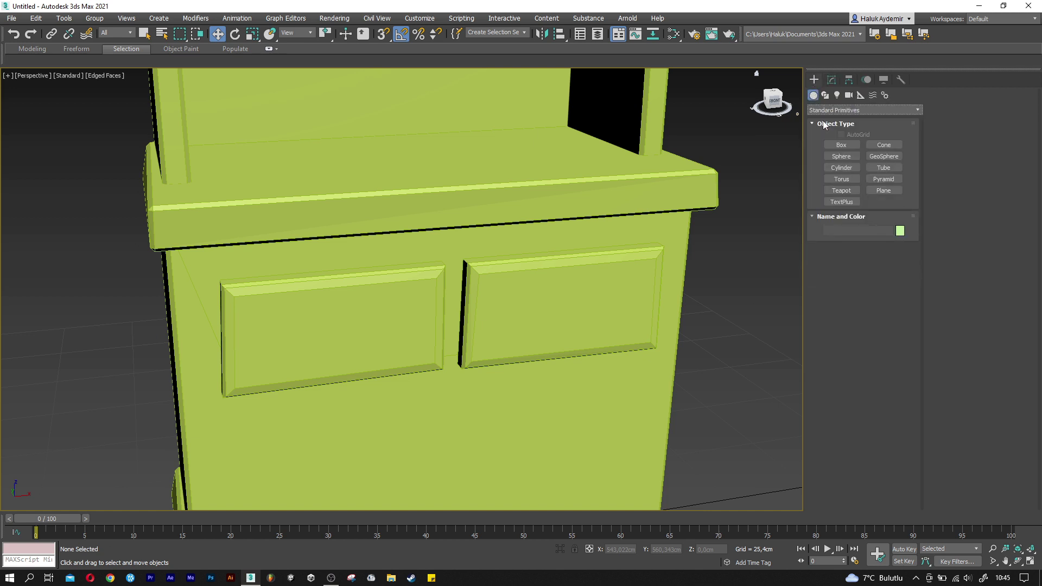
pyautogui.click(842, 169)
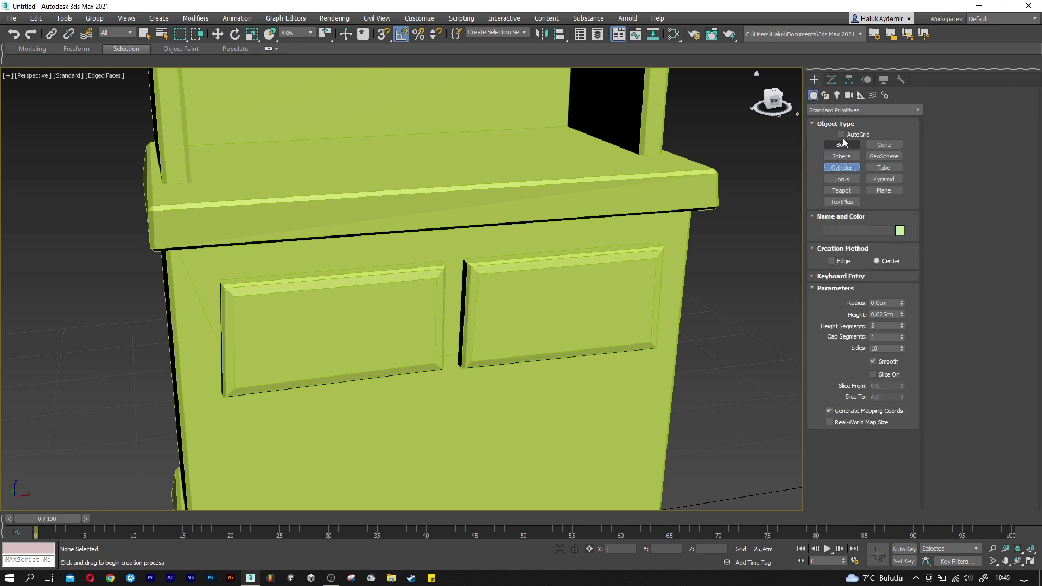
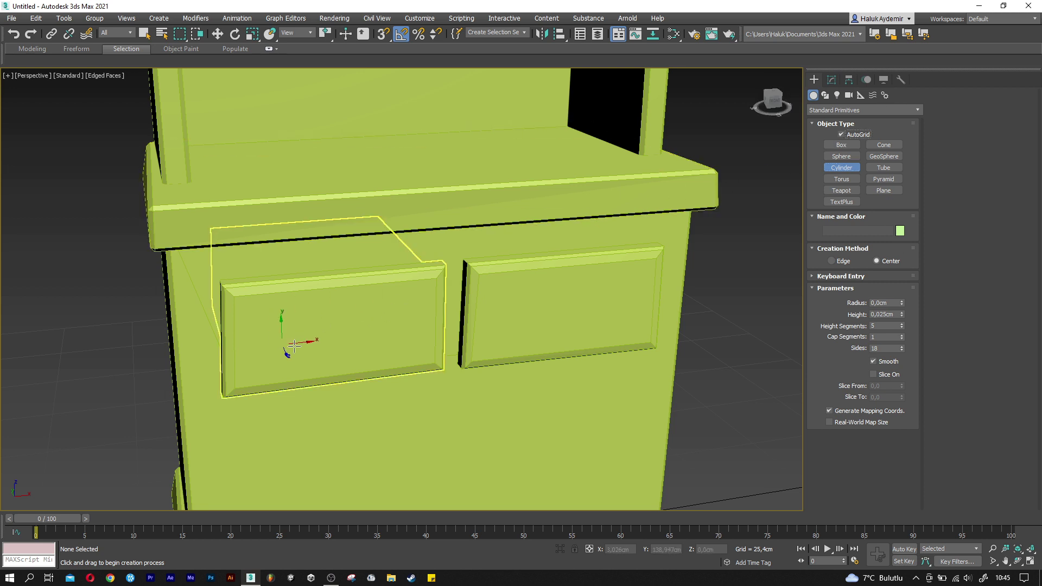
# Draw a cylinder on the left drawer front with AutoGrid.
pyautogui.scroll(3, 320, 332)
pyautogui.moveTo(347, 329); pyautogui.dragTo(354, 332)
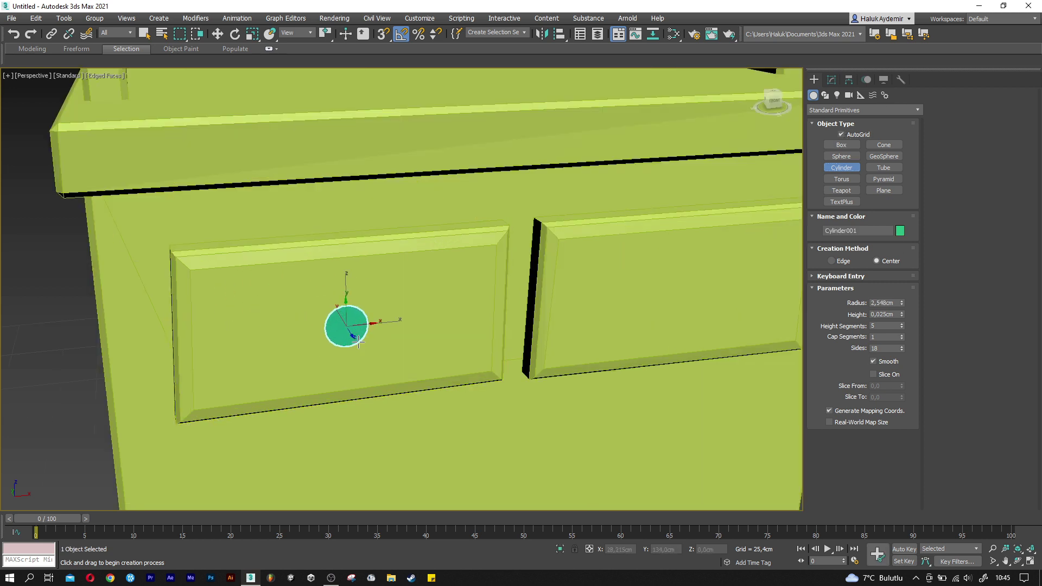
pyautogui.click(343, 335)
pyautogui.scroll(2, 341, 337)
pyautogui.scroll(1, 341, 337)
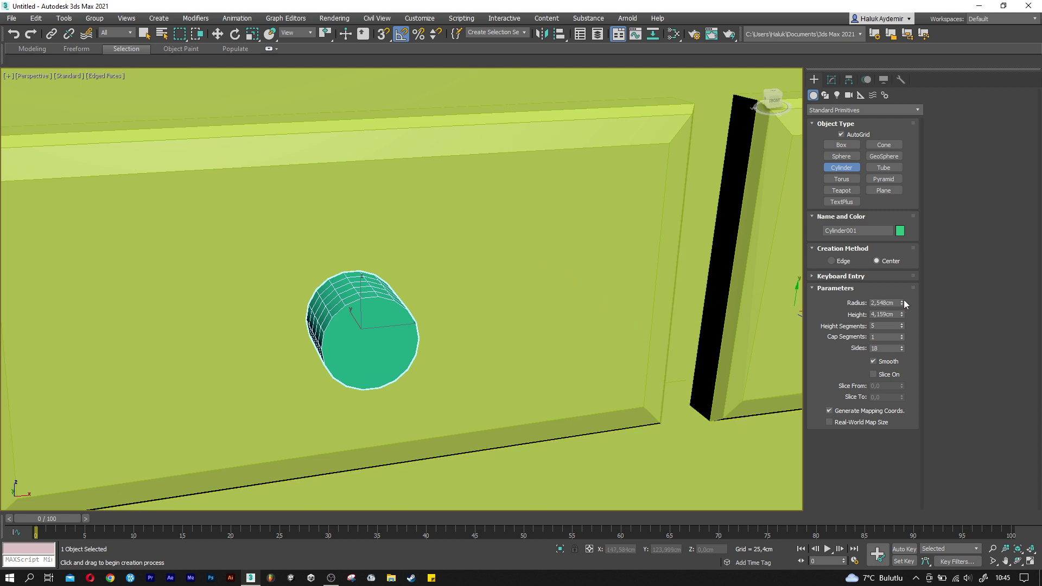
# Give the cylinder radius 3, height 3, 1 height segment and 16 sides.
pyautogui.write('3')
pyautogui.press('Tab')
pyautogui.write('3')
pyautogui.press('Tab')
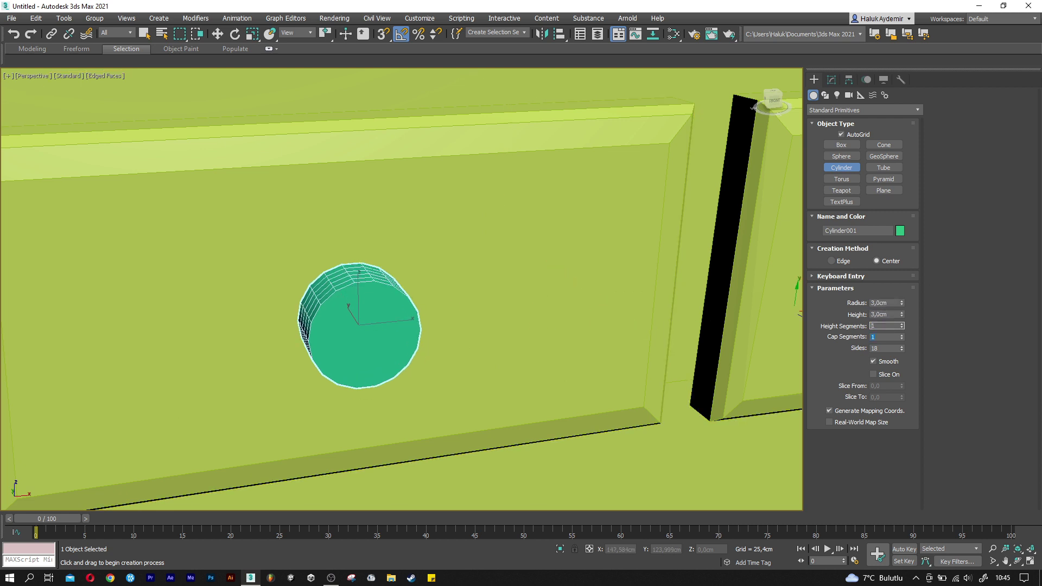
pyautogui.write('1')
pyautogui.press('Tab')
pyautogui.press('Tab')
pyautogui.press('Return')
pyautogui.press('w')
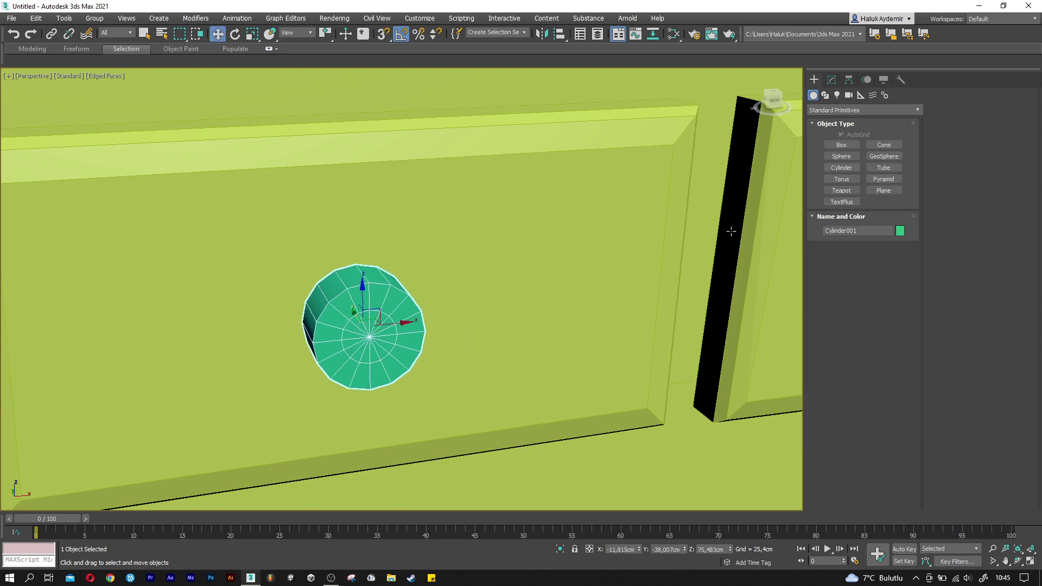
pyautogui.click(832, 80)
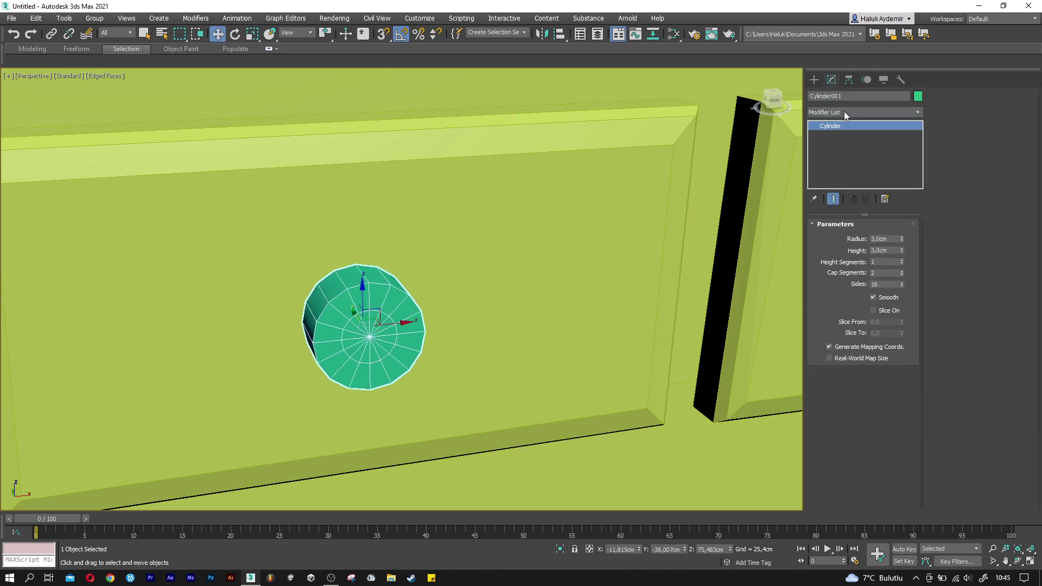
# Add an Edit Poly modifier to the cylinder in polygon mode.
pyautogui.click(844, 112)
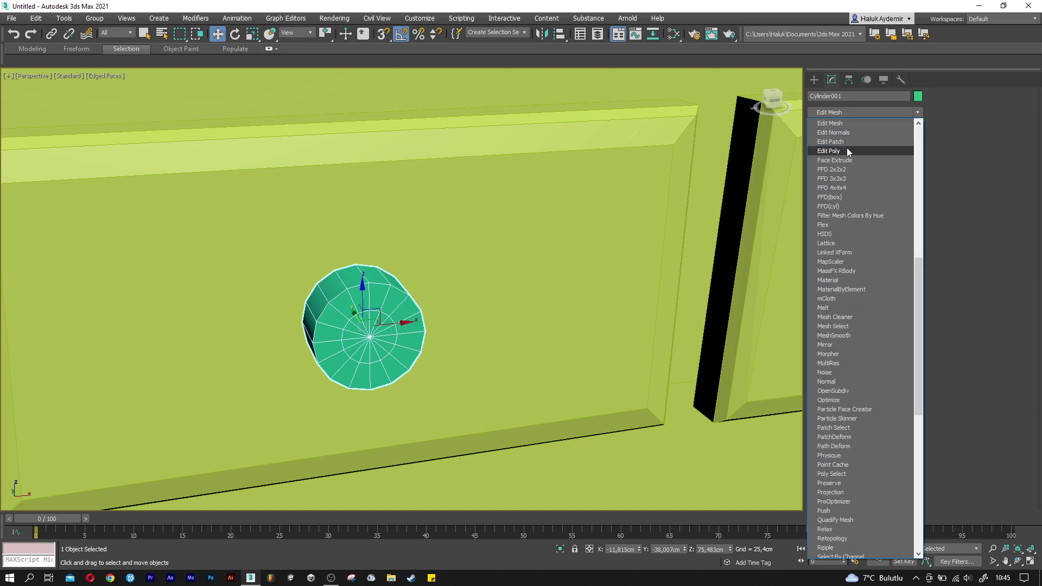
pyautogui.click(847, 150)
pyautogui.click(875, 310)
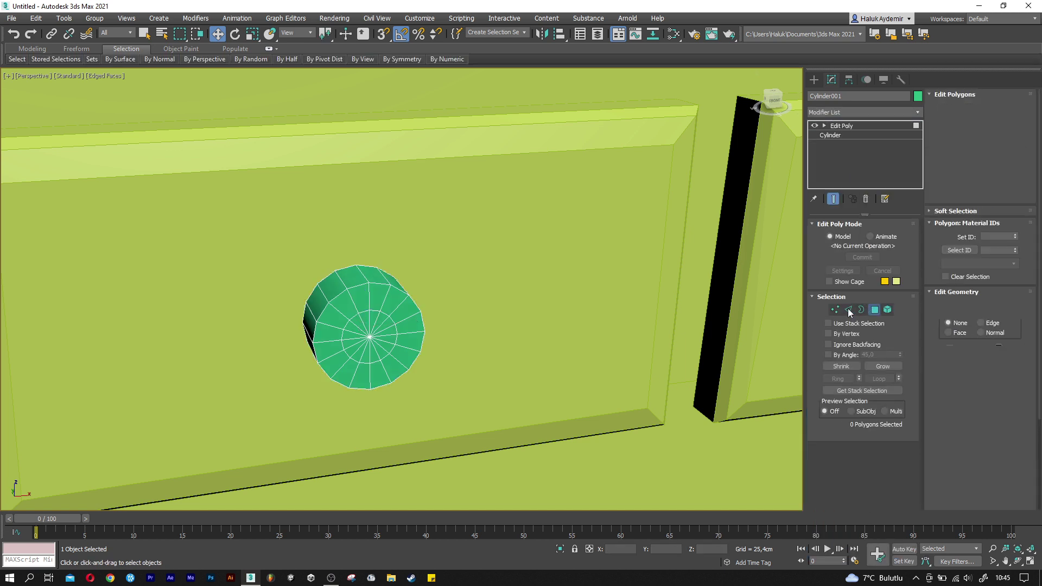
pyautogui.scroll(4, 354, 322)
# Select all the wedge polygons of the cylinder's inner cap.
pyautogui.click(354, 322)
pyautogui.keyDown('ctrl'); pyautogui.click(344, 346); pyautogui.keyUp('ctrl')
pyautogui.keyDown('ctrl'); pyautogui.click(357, 376); pyautogui.keyUp('ctrl')
pyautogui.keyDown('ctrl'); pyautogui.click(383, 389); pyautogui.keyUp('ctrl')
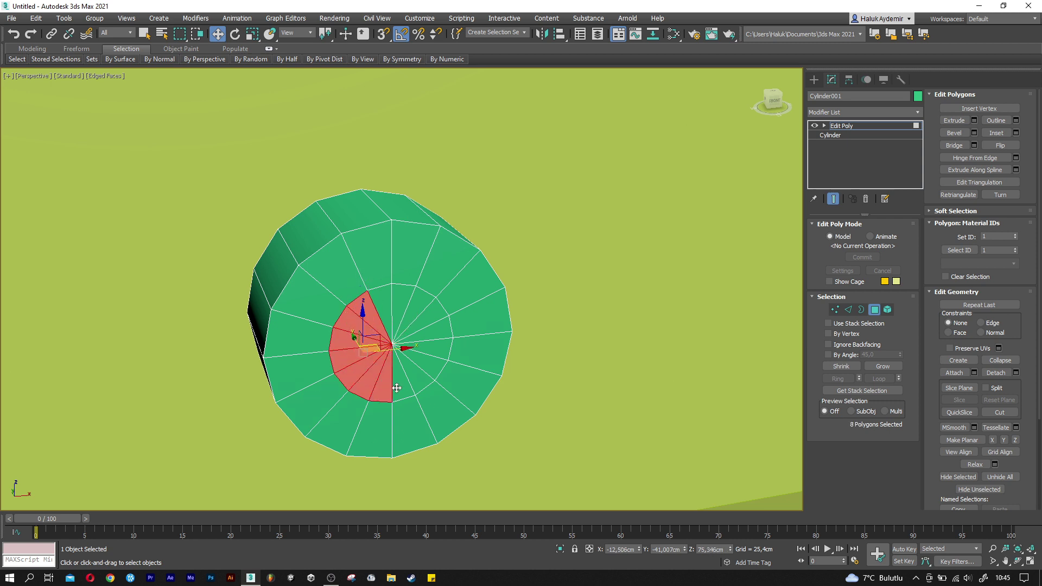
pyautogui.keyDown('ctrl'); pyautogui.click(428, 368); pyautogui.keyUp('ctrl')
pyautogui.keyDown('ctrl'); pyautogui.click(434, 335); pyautogui.keyUp('ctrl')
pyautogui.keyDown('ctrl'); pyautogui.click(415, 307); pyautogui.keyUp('ctrl')
pyautogui.keyDown('ctrl'); pyautogui.click(386, 295); pyautogui.keyUp('ctrl')
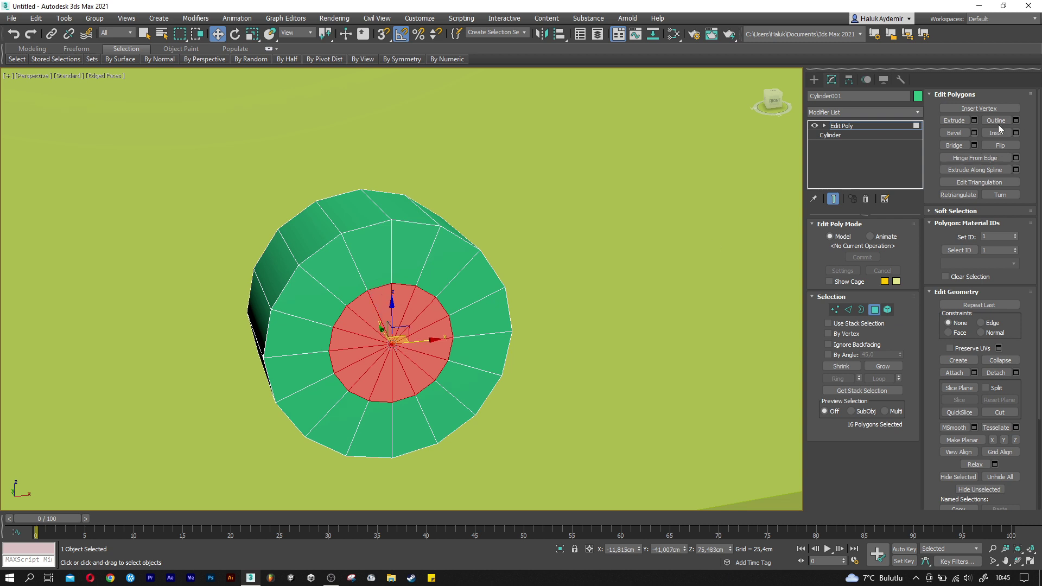
# Extrude the selected cap polygons 3 cm outward into a stem.
pyautogui.click(975, 122)
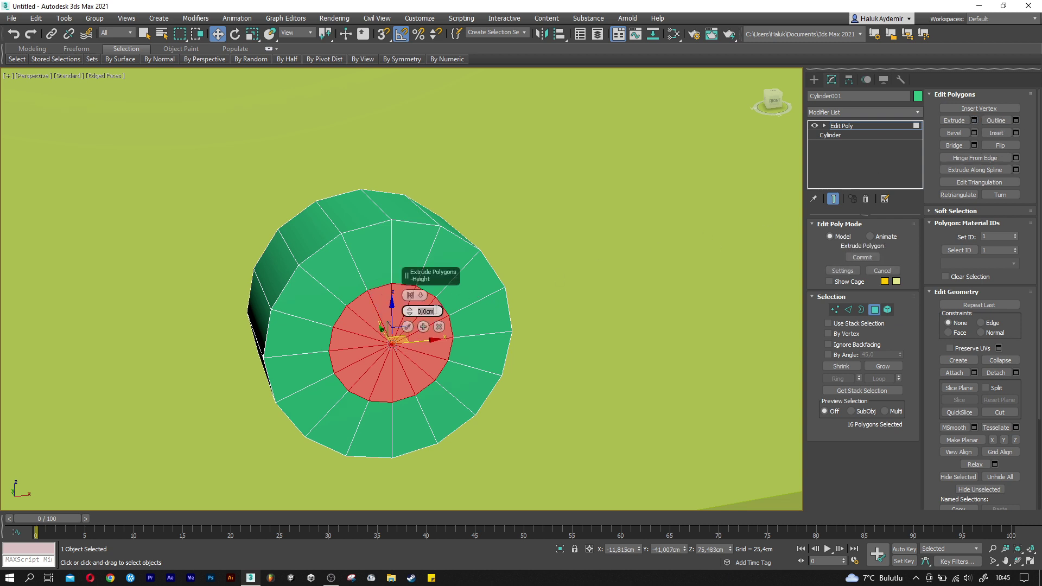
pyautogui.write('3')
pyautogui.press('Return')
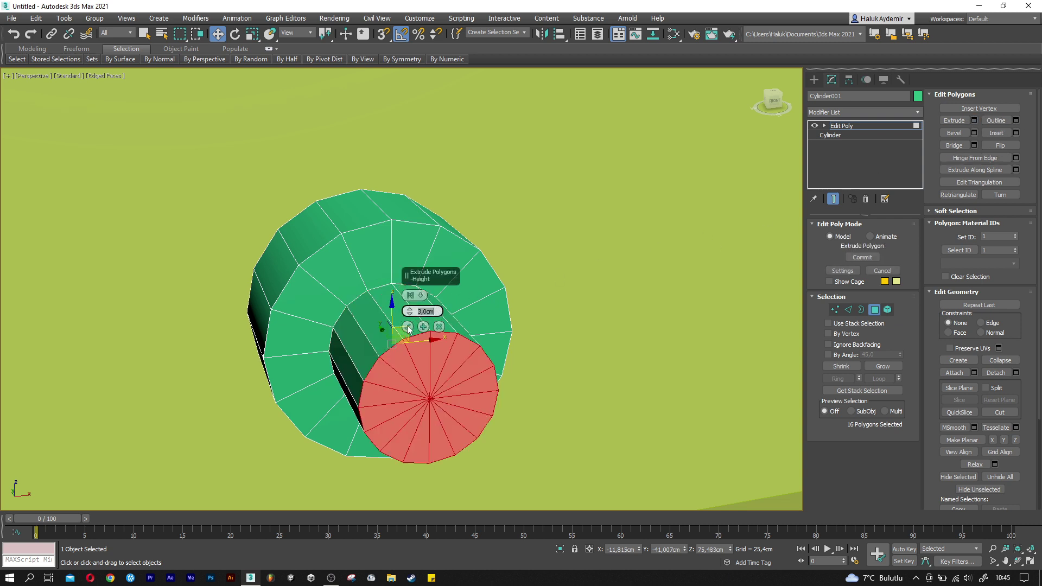
pyautogui.click(408, 328)
pyautogui.scroll(-2, 408, 328)
pyautogui.keyDown('alt'); pyautogui.moveTo(408, 328); pyautogui.dragTo(486, 345, button='middle'); pyautogui.keyUp('alt')
# Select an edge loop on the knob and scale it down to narrow the stem.
pyautogui.click(852, 307)
pyautogui.click(380, 289)
pyautogui.click(878, 382)
pyautogui.press('r')
pyautogui.moveTo(420, 332); pyautogui.dragTo(423, 339)
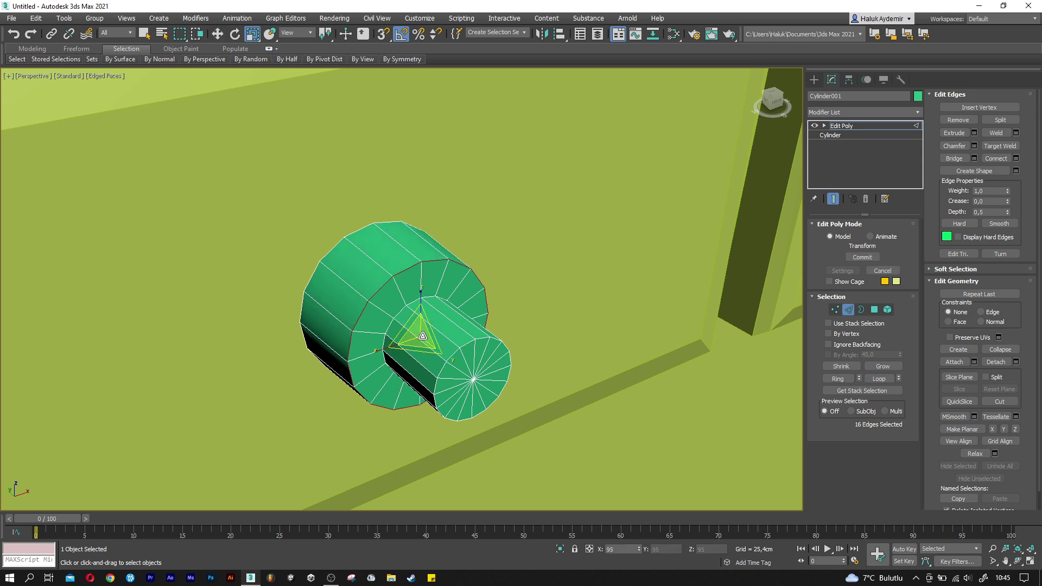
# Rotate the knob 180° on X so its stem faces the drawer.
pyautogui.click(851, 316)
pyautogui.press('w')
pyautogui.press('e')
pyautogui.moveTo(386, 279); pyautogui.dragTo(431, 368)
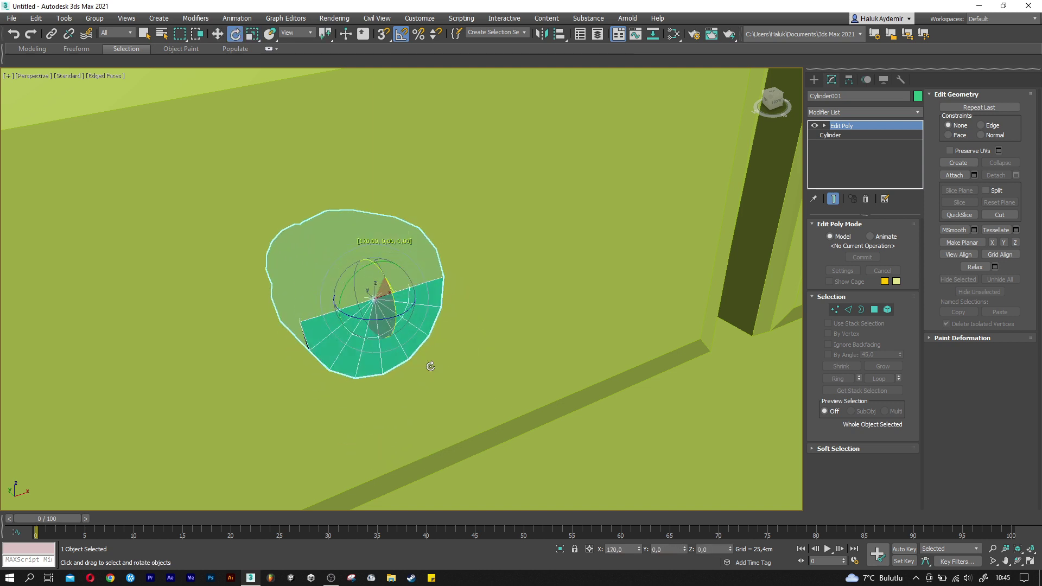
pyautogui.press('w')
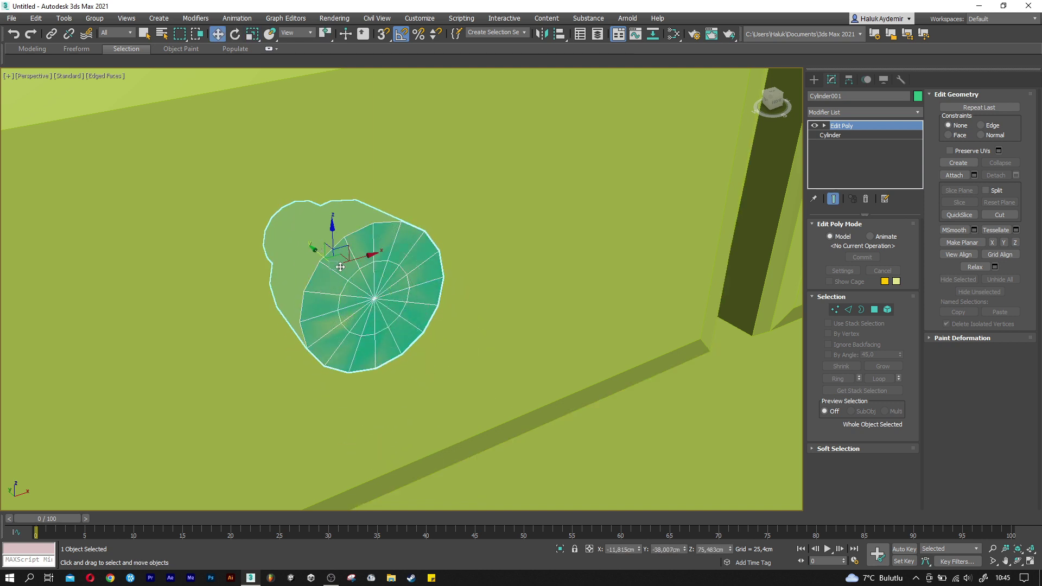
pyautogui.keyDown('alt'); pyautogui.moveTo(340, 266); pyautogui.dragTo(716, 328, button='middle'); pyautogui.keyUp('alt')
# Chamfer the front cap's edge loop by 1 cm.
pyautogui.click(874, 310)
pyautogui.click(848, 310)
pyautogui.click(417, 273)
pyautogui.click(879, 379)
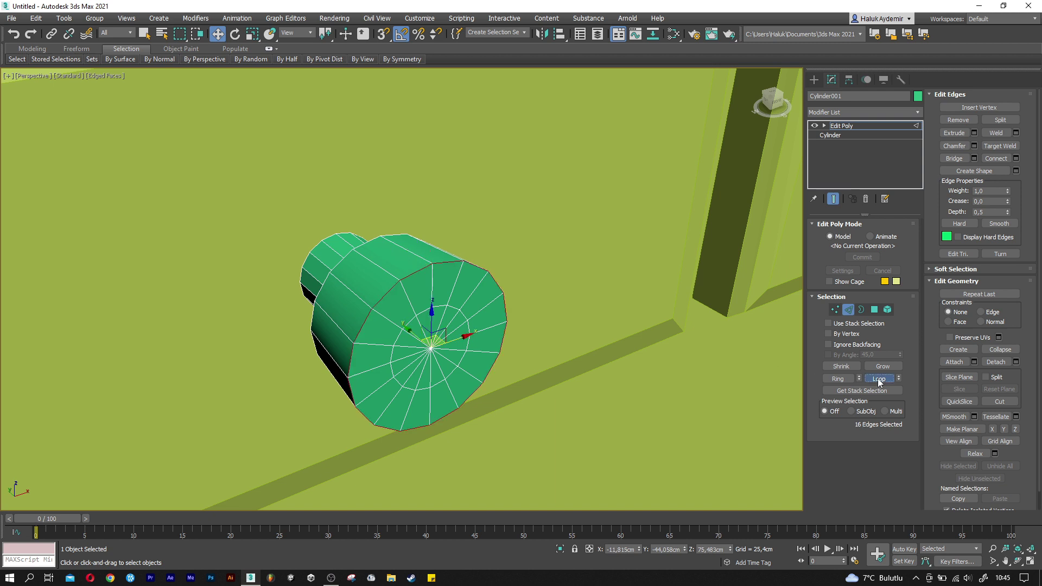
pyautogui.click(975, 147)
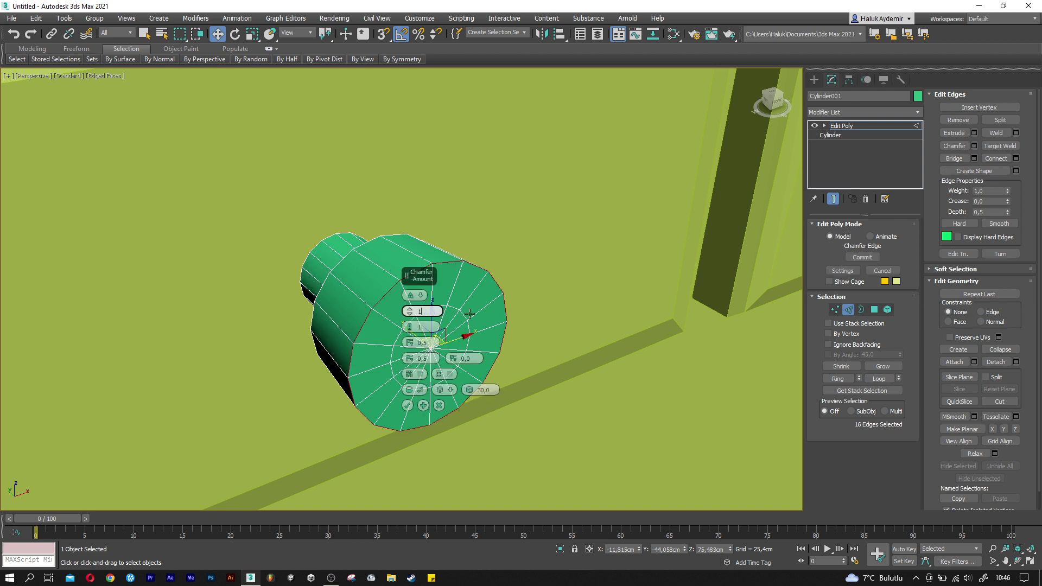
pyautogui.press('Return')
pyautogui.click(411, 330)
pyautogui.write('0')
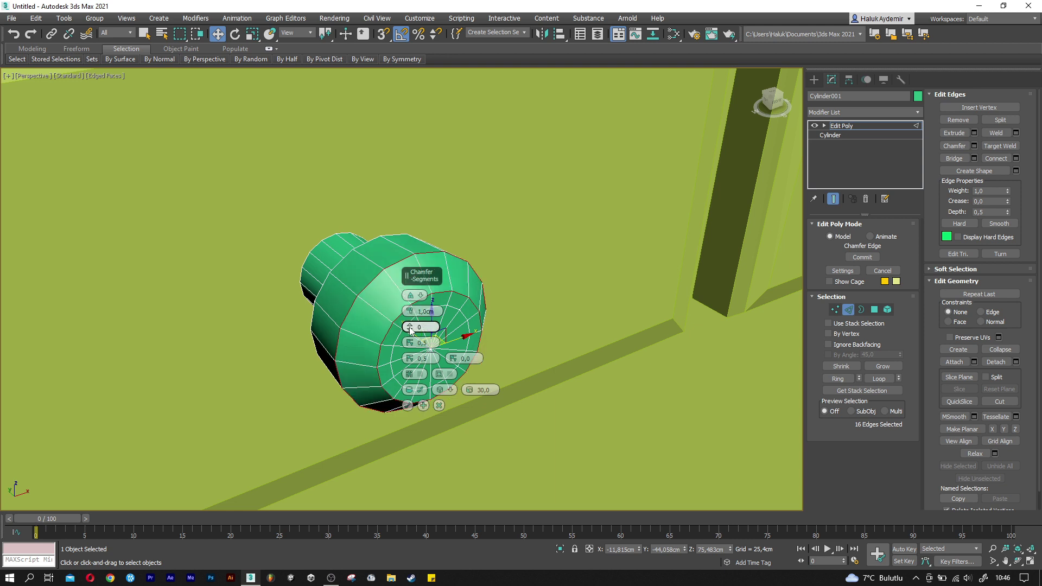
pyautogui.click(407, 406)
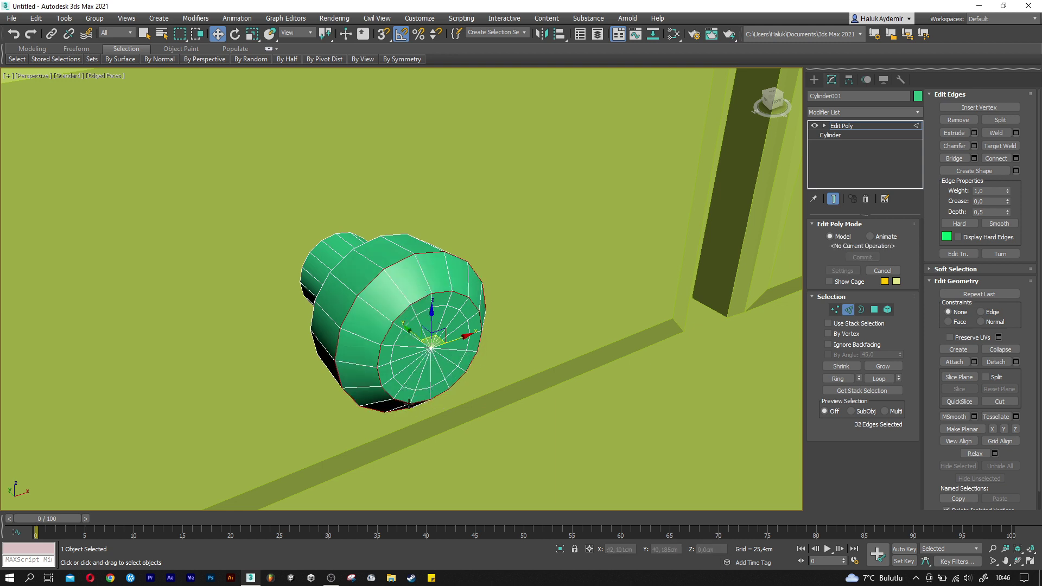
# Turn off Edged Faces and orbit back toward the cabinet.
pyautogui.keyDown('alt'); pyautogui.moveTo(426, 387); pyautogui.dragTo(543, 369, button='middle'); pyautogui.keyUp('alt')
pyautogui.click(851, 312)
pyautogui.press('F4')
pyautogui.moveTo(414, 361)
pyautogui.keyDown('alt'); pyautogui.mouseDown(button='middle')
pyautogui.moveTo(360, 360)
pyautogui.moveTo(380, 347)
pyautogui.moveTo(312, 319)
pyautogui.moveTo(491, 130)
pyautogui.mouseUp(button='middle'); pyautogui.keyUp('alt')
pyautogui.scroll(3, 380, 342)
pyautogui.scroll(-5, 311, 319)
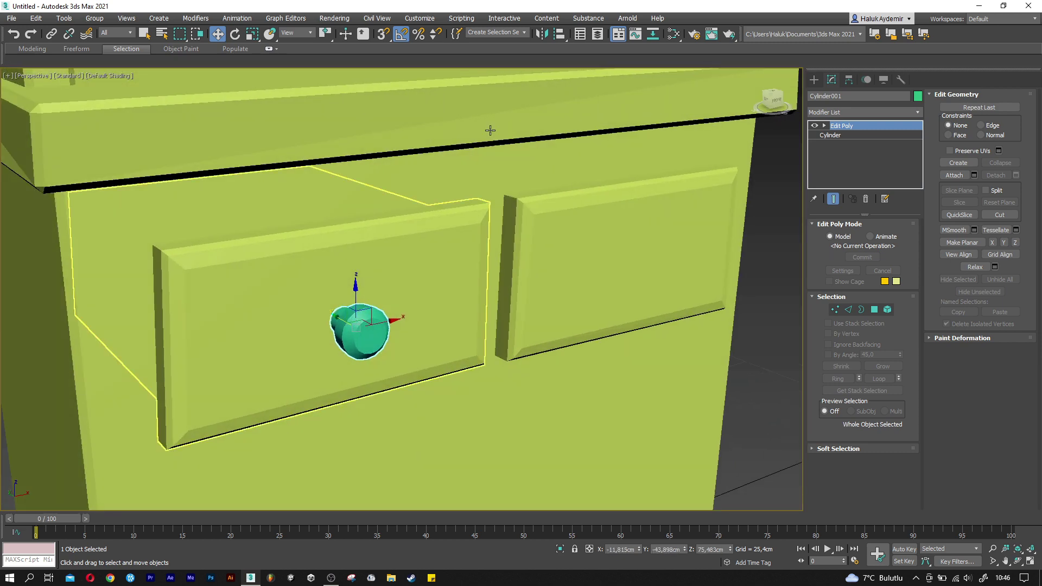
# Centre the knob on the left drawer with a Center-to-Center Align.
pyautogui.click(559, 33)
pyautogui.click(431, 298)
pyautogui.click(478, 258)
pyautogui.click(550, 258)
pyautogui.click(524, 379)
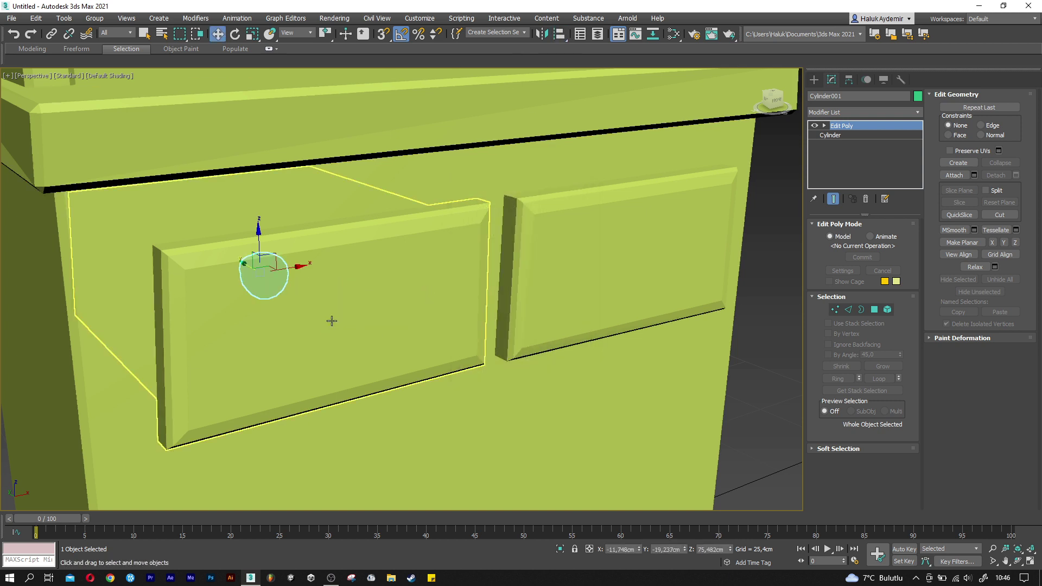
pyautogui.moveTo(249, 272); pyautogui.dragTo(353, 322)
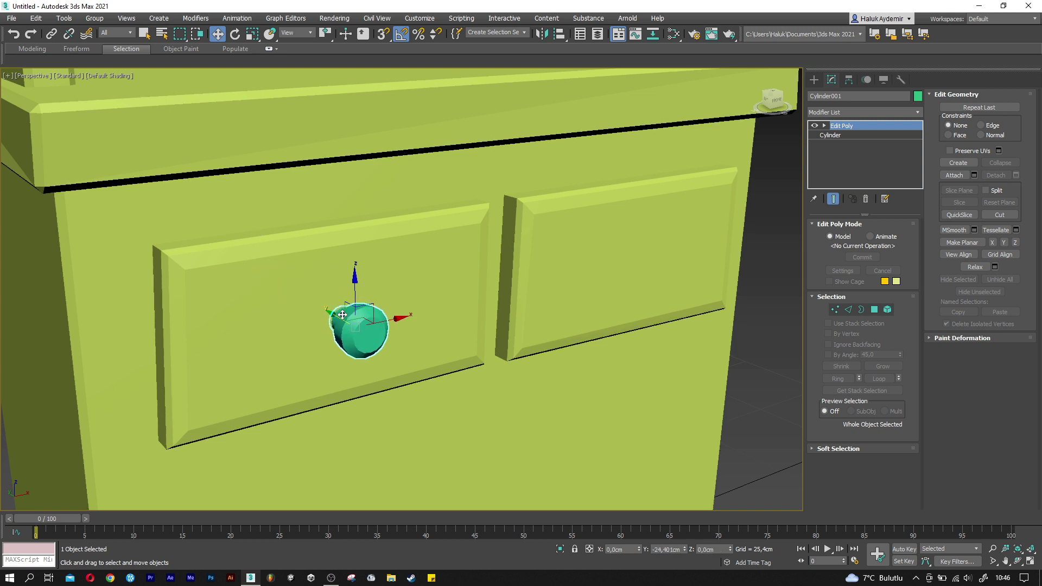
pyautogui.scroll(3, 353, 322)
pyautogui.moveTo(350, 322)
pyautogui.keyDown('alt'); pyautogui.mouseDown(button='middle')
pyautogui.moveTo(408, 330)
pyautogui.moveTo(272, 332)
pyautogui.mouseUp(button='middle'); pyautogui.keyUp('alt')
pyautogui.scroll(-5, 407, 330)
pyautogui.scroll(1, 424, 339)
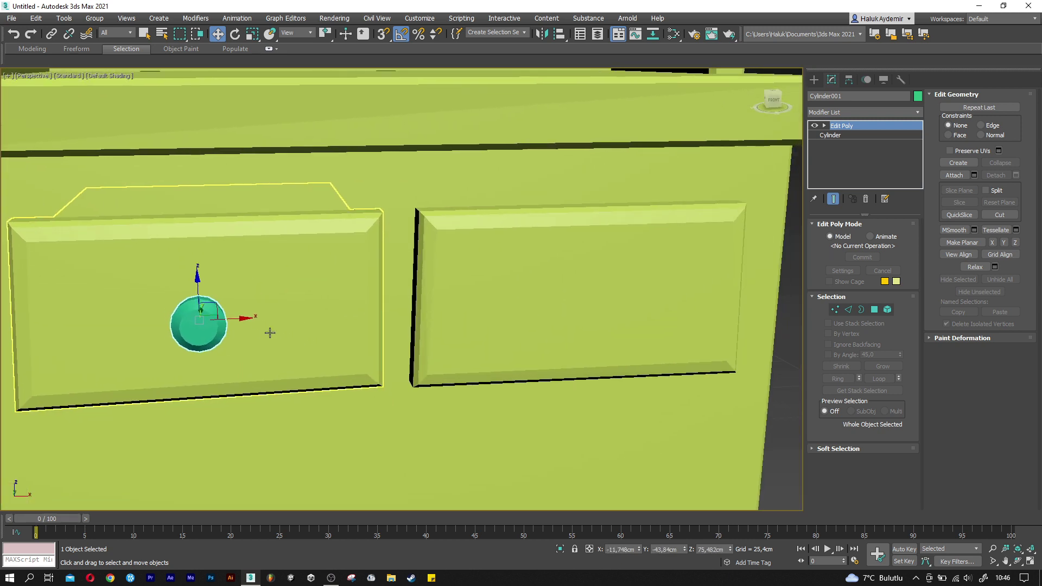
# Copy the knob to the right drawer and align it to that drawer's centre.
pyautogui.keyDown('shift'); pyautogui.moveTo(244, 319); pyautogui.dragTo(617, 303); pyautogui.keyUp('shift')
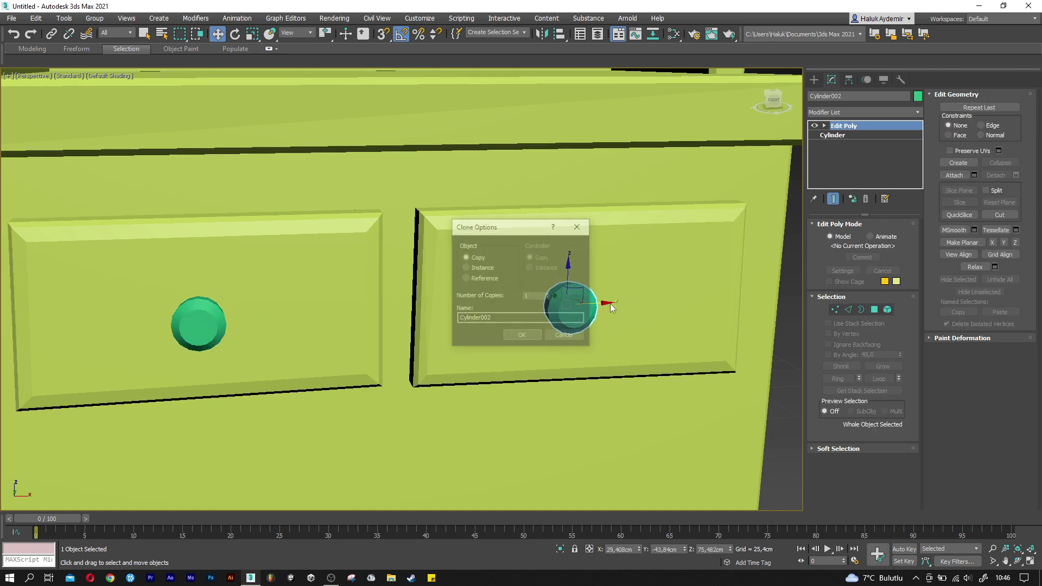
pyautogui.click(511, 335)
pyautogui.click(561, 36)
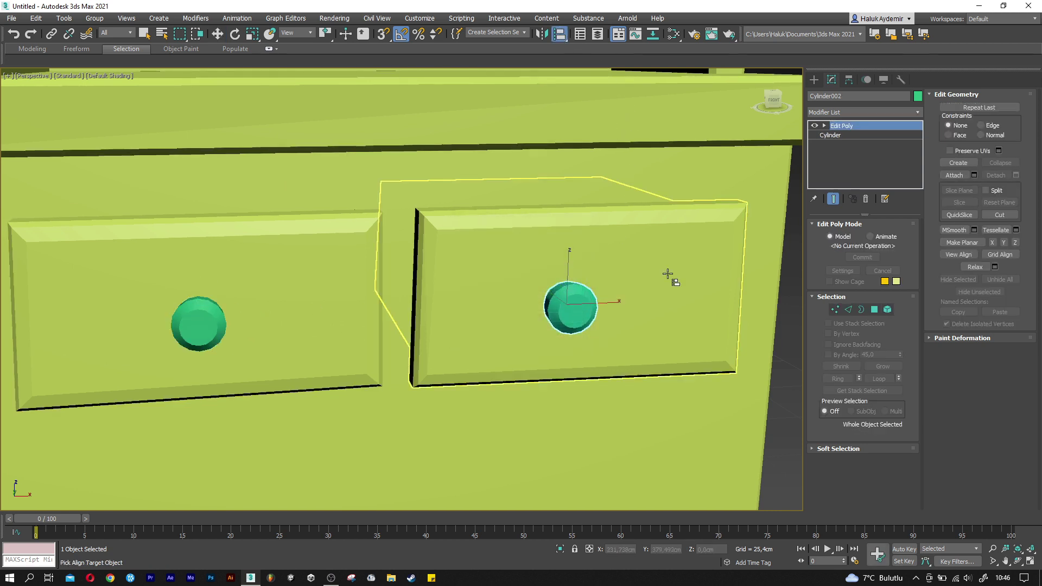
pyautogui.click(669, 275)
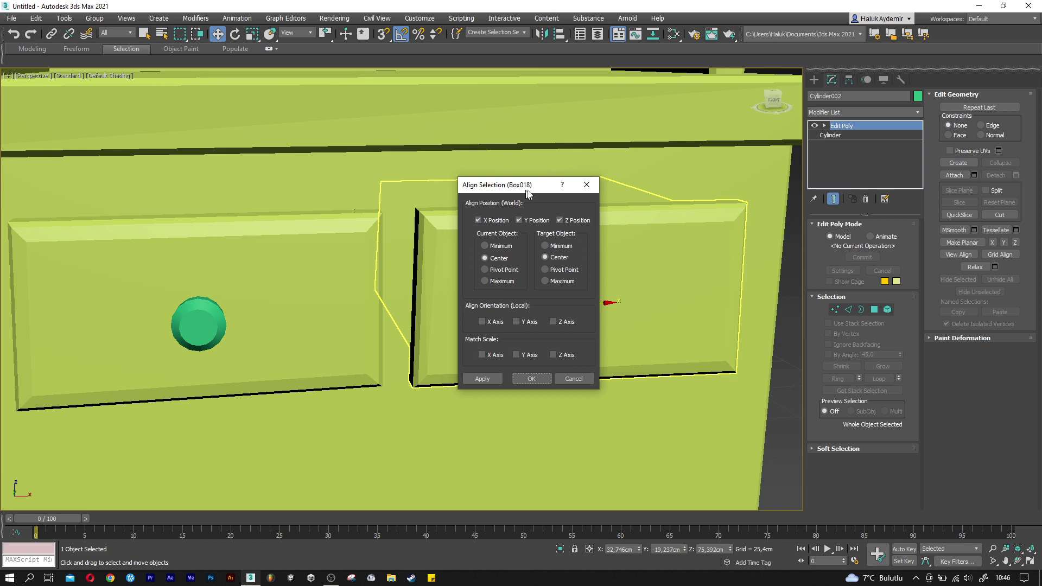
pyautogui.click(547, 382)
pyautogui.keyDown('alt'); pyautogui.moveTo(547, 344); pyautogui.dragTo(527, 282, button='middle'); pyautogui.keyUp('alt')
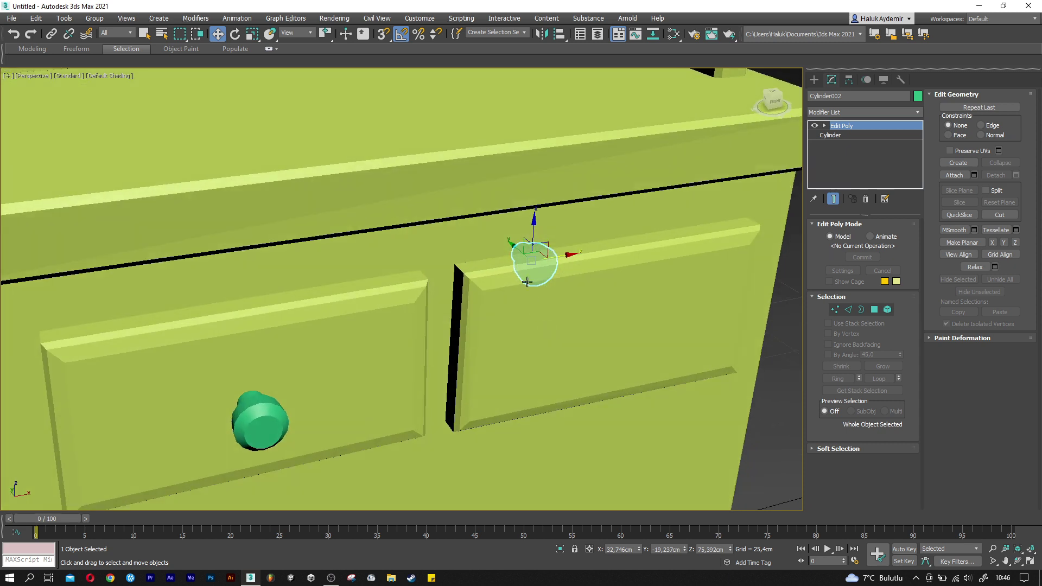
pyautogui.moveTo(514, 247); pyautogui.dragTo(605, 390)
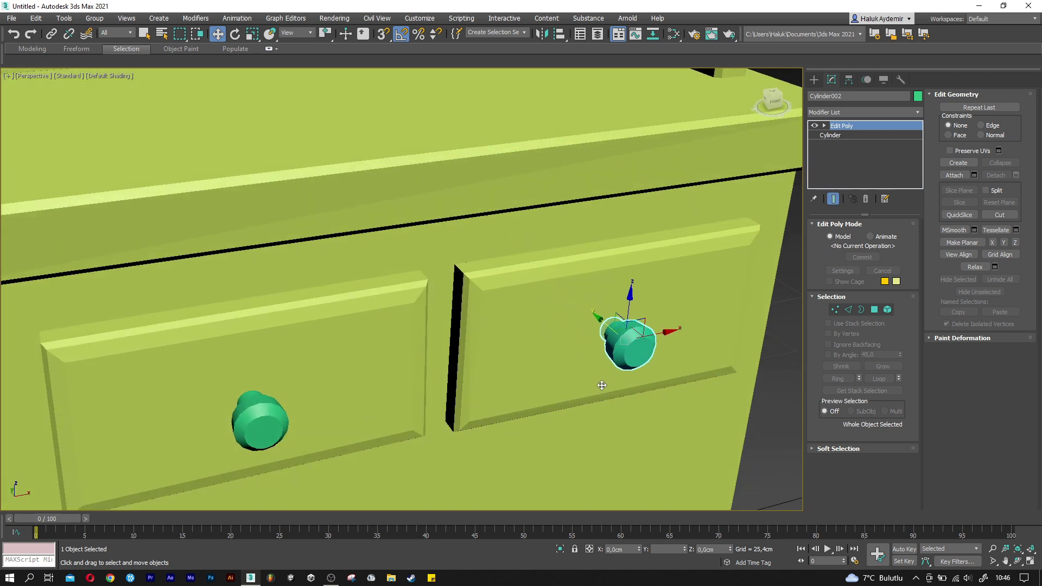
pyautogui.scroll(-2, 602, 384)
pyautogui.moveTo(358, 354)
pyautogui.keyDown('alt'); pyautogui.mouseDown(button='middle')
pyautogui.moveTo(342, 361)
pyautogui.moveTo(376, 358)
pyautogui.mouseUp(button='middle'); pyautogui.keyUp('alt')
pyautogui.scroll(3, 329, 369)
pyautogui.scroll(-3, 329, 368)
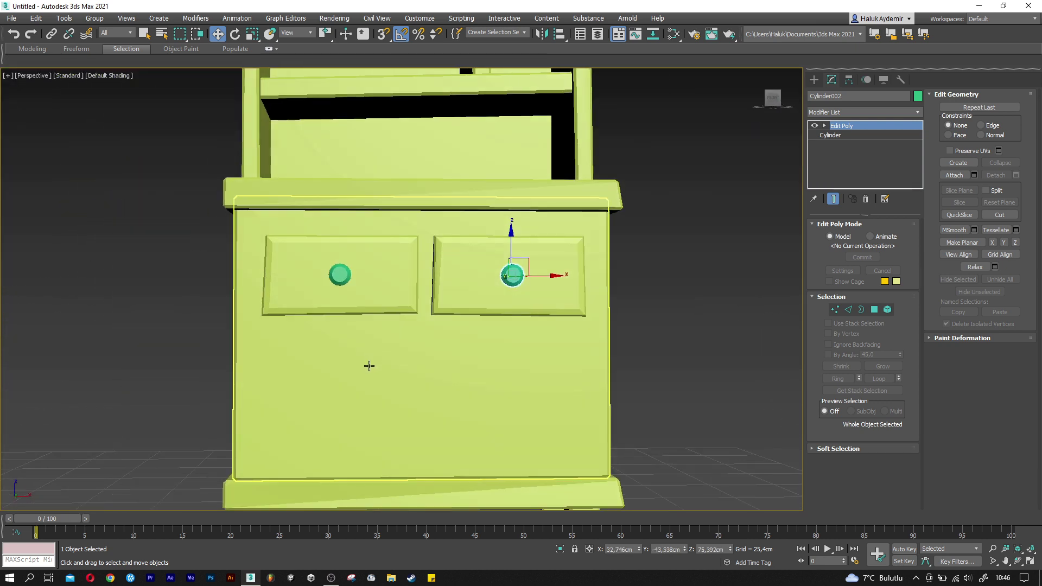
# Draw a new box in front of the cabinet base.
pyautogui.click(814, 81)
pyautogui.click(842, 145)
pyautogui.scroll(-3, 391, 309)
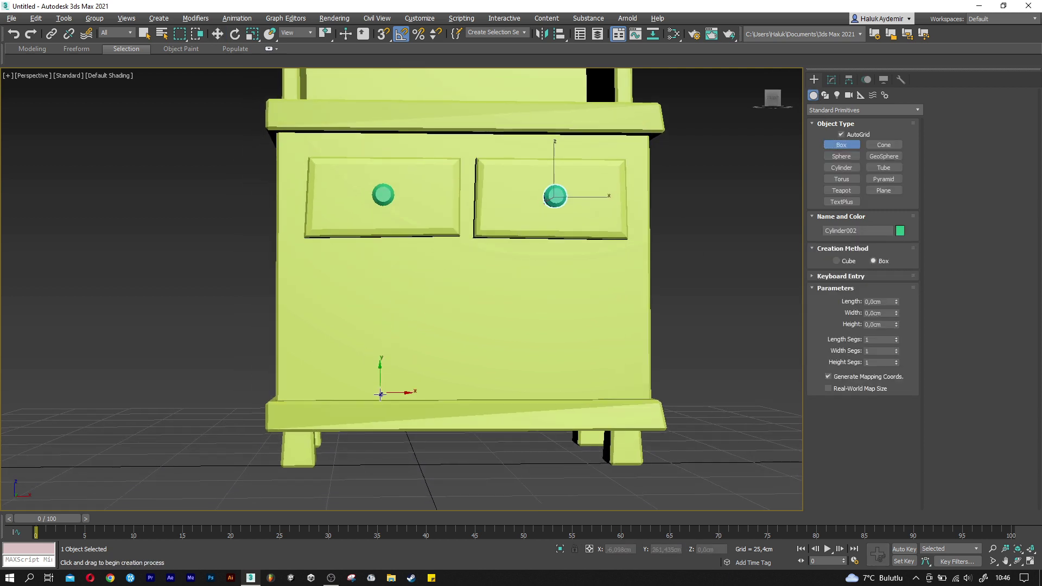
pyautogui.keyDown('alt'); pyautogui.moveTo(391, 309); pyautogui.dragTo(380, 374, button='middle'); pyautogui.keyUp('alt')
pyautogui.moveTo(317, 476); pyautogui.dragTo(456, 485)
pyautogui.click(380, 442)
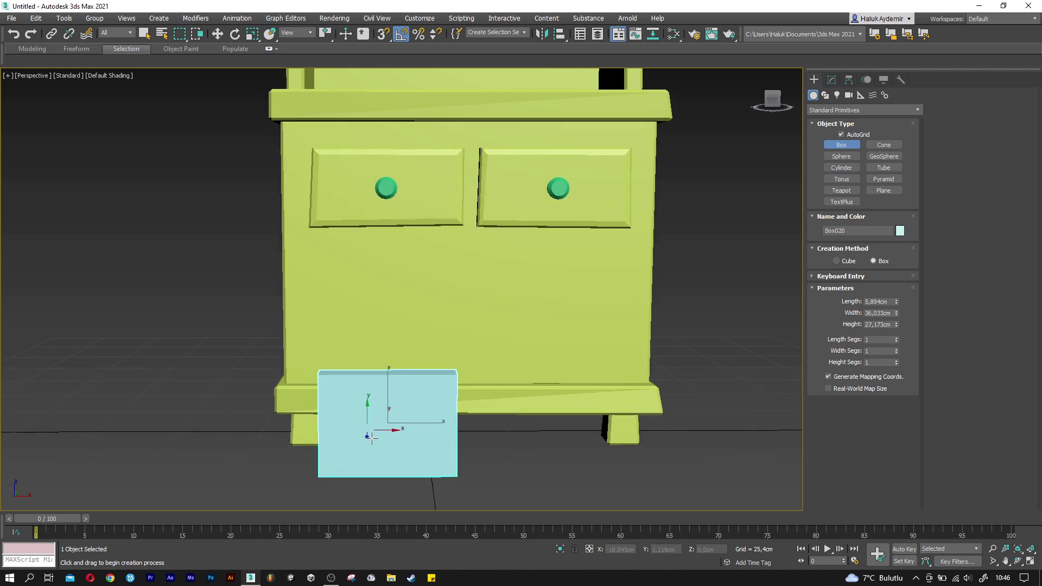
pyautogui.scroll(4, 380, 442)
pyautogui.moveTo(381, 442); pyautogui.dragTo(385, 363, button='middle')
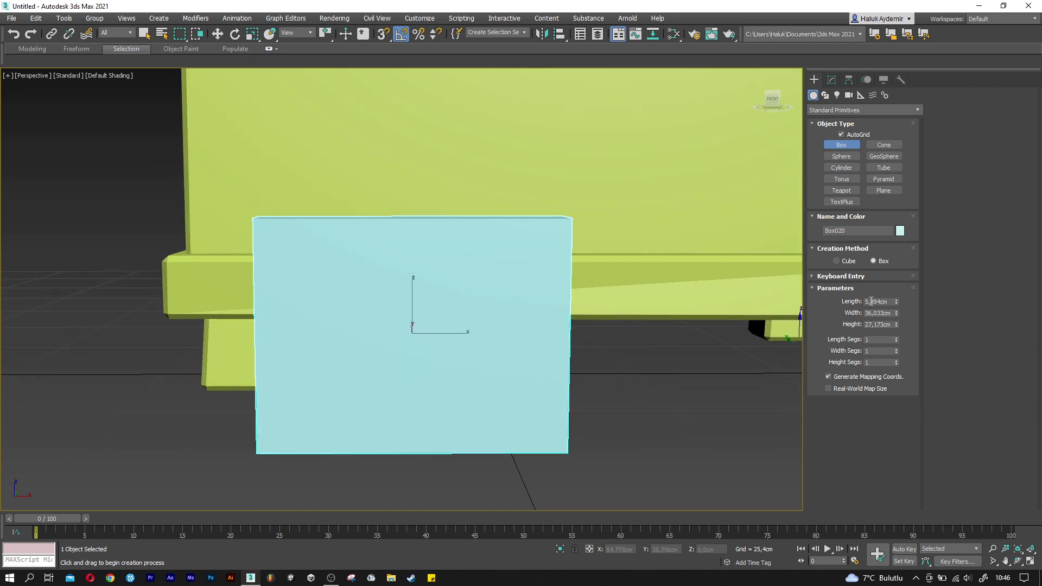
# Size the box to 3 cm deep, 40 cm wide and 35 cm tall.
pyautogui.write('3')
pyautogui.press('Tab')
pyautogui.press('Tab')
pyautogui.write('35')
pyautogui.press('Return')
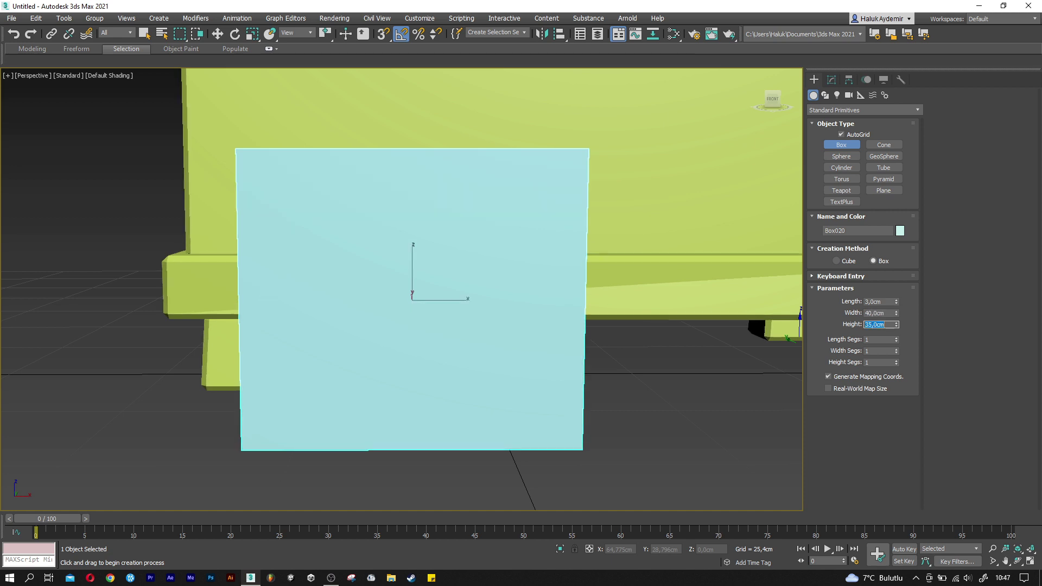
pyautogui.press('w')
# Move the panel onto the nightstand's front just below the left drawer.
pyautogui.scroll(-4, 468, 349)
pyautogui.scroll(-4, 375, 360)
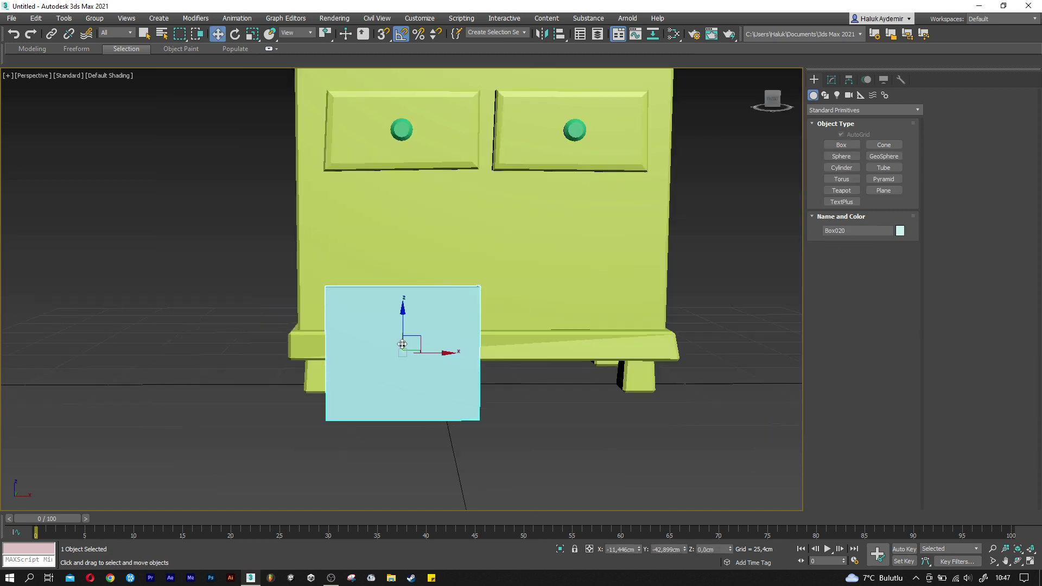
pyautogui.moveTo(417, 336); pyautogui.dragTo(417, 229)
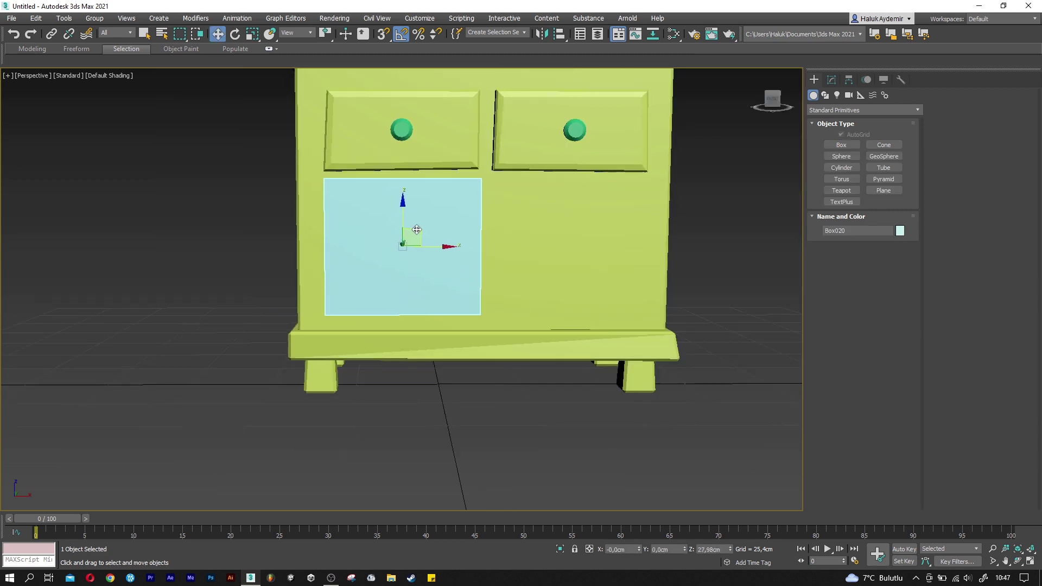
pyautogui.keyDown('alt'); pyautogui.moveTo(417, 230); pyautogui.dragTo(382, 239, button='middle'); pyautogui.keyUp('alt')
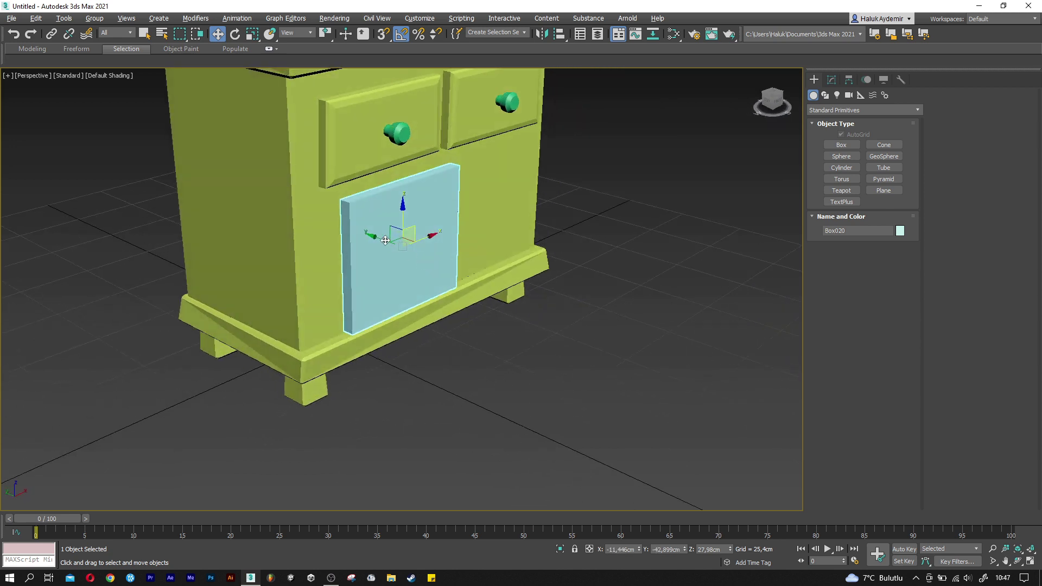
pyautogui.moveTo(383, 239); pyautogui.dragTo(355, 235)
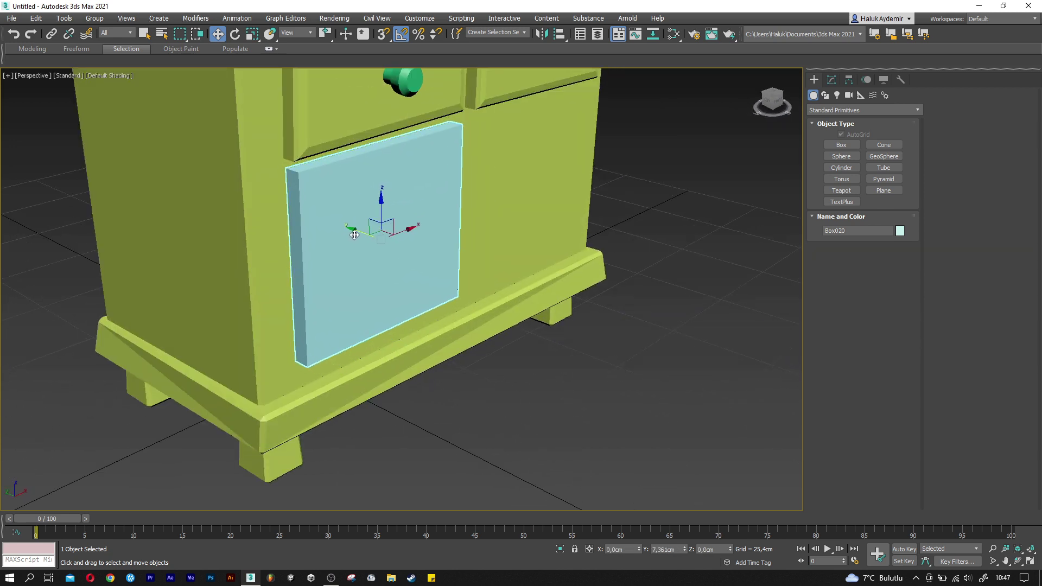
pyautogui.moveTo(353, 234)
pyautogui.keyDown('alt'); pyautogui.mouseDown(button='middle')
pyautogui.moveTo(383, 217)
pyautogui.moveTo(372, 372)
pyautogui.mouseUp(button='middle'); pyautogui.keyUp('alt')
pyautogui.moveTo(373, 320); pyautogui.dragTo(371, 316)
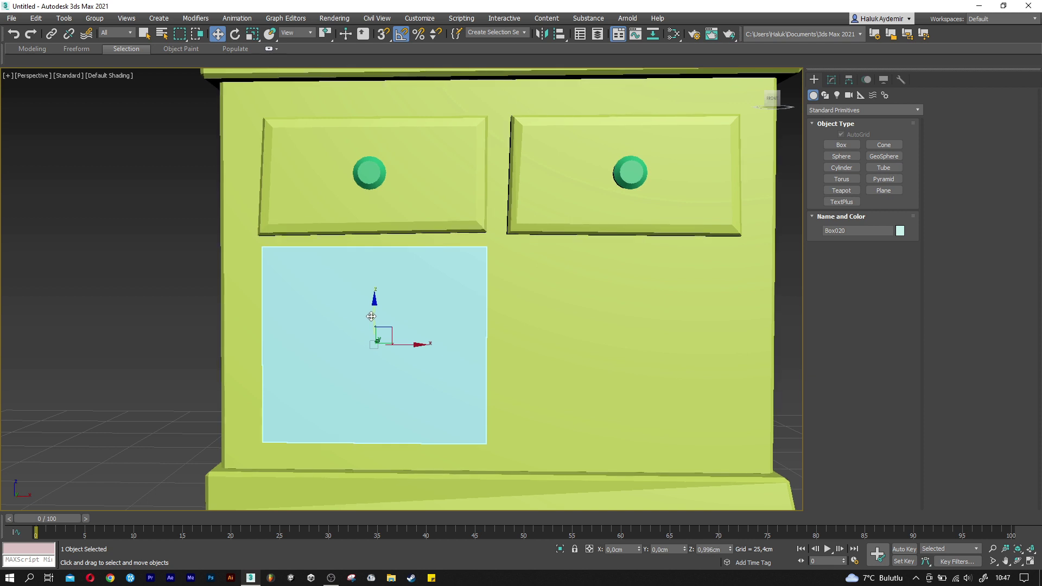
pyautogui.scroll(2, 372, 317)
pyautogui.keyDown('alt'); pyautogui.moveTo(371, 317); pyautogui.dragTo(458, 357, button='middle'); pyautogui.keyUp('alt')
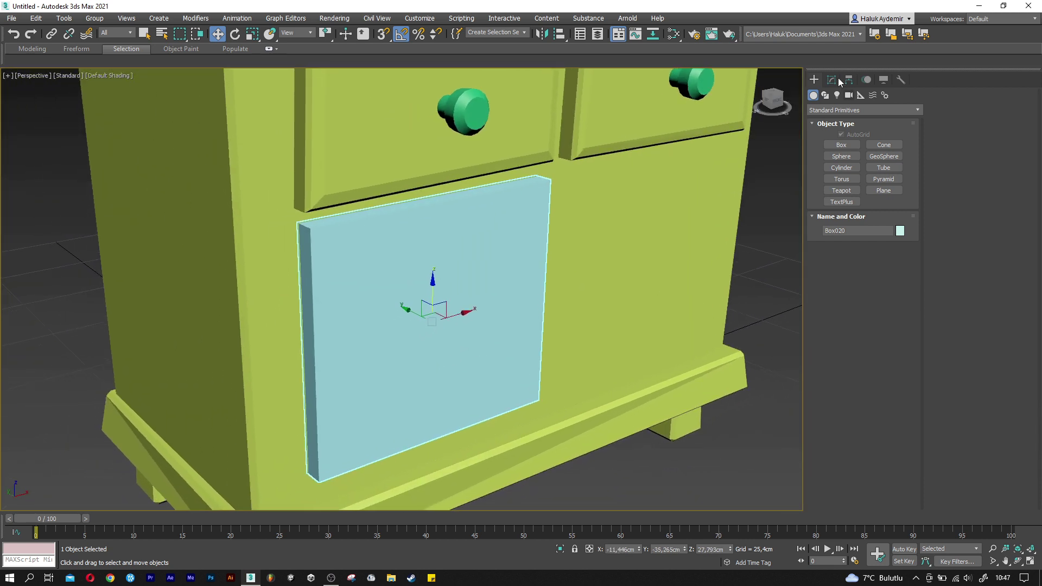
# Add an Edit Poly modifier to the panel in polygon mode.
pyautogui.click(832, 80)
pyautogui.click(839, 110)
pyautogui.scroll(-5, 838, 110)
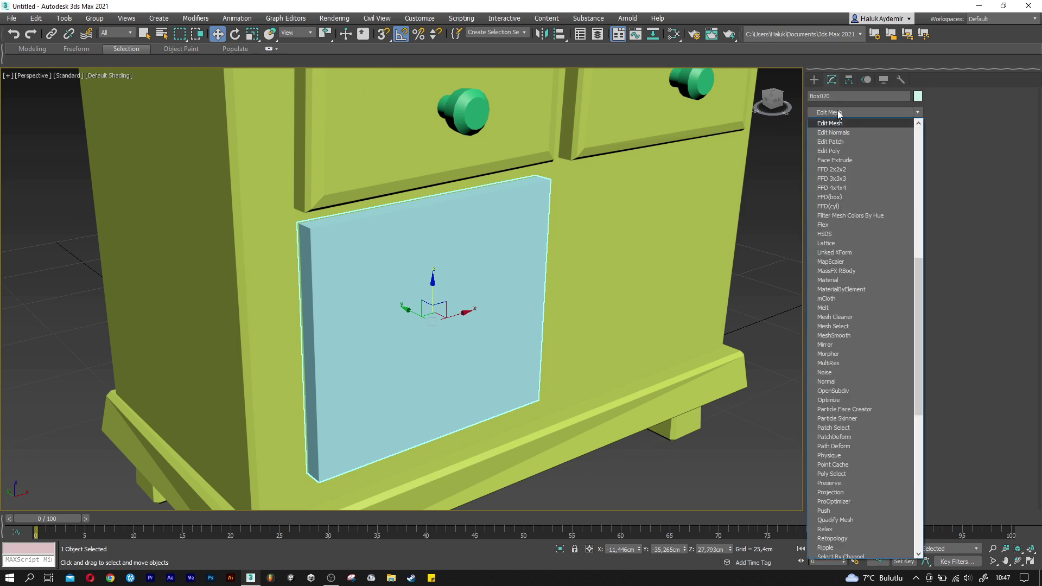
pyautogui.click(840, 152)
pyautogui.click(874, 310)
# Inset the panel's front face by 2 cm and shift the inner face along Y.
pyautogui.click(391, 298)
pyautogui.scroll(3, 392, 304)
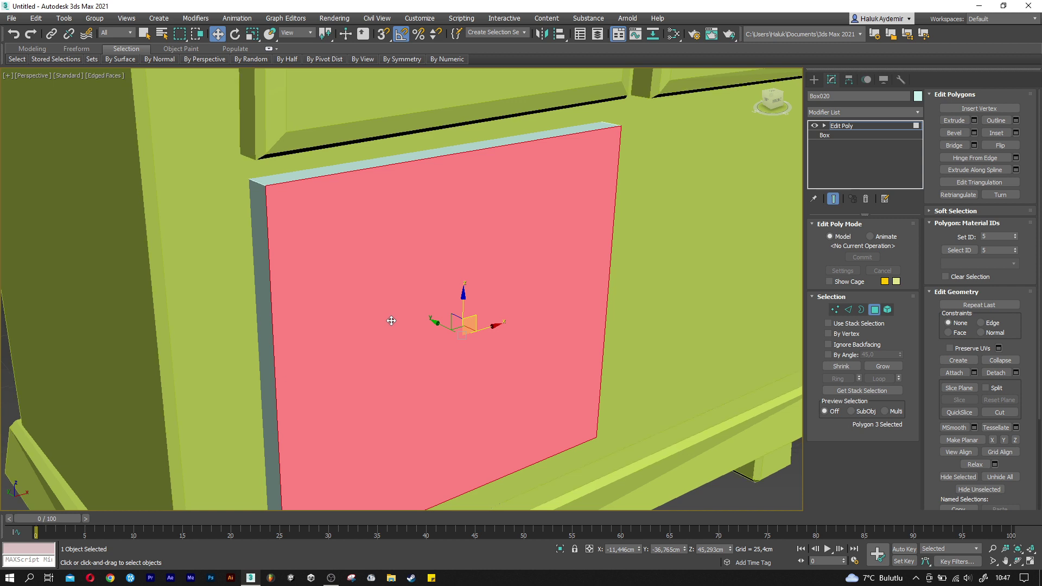
pyautogui.click(1016, 132)
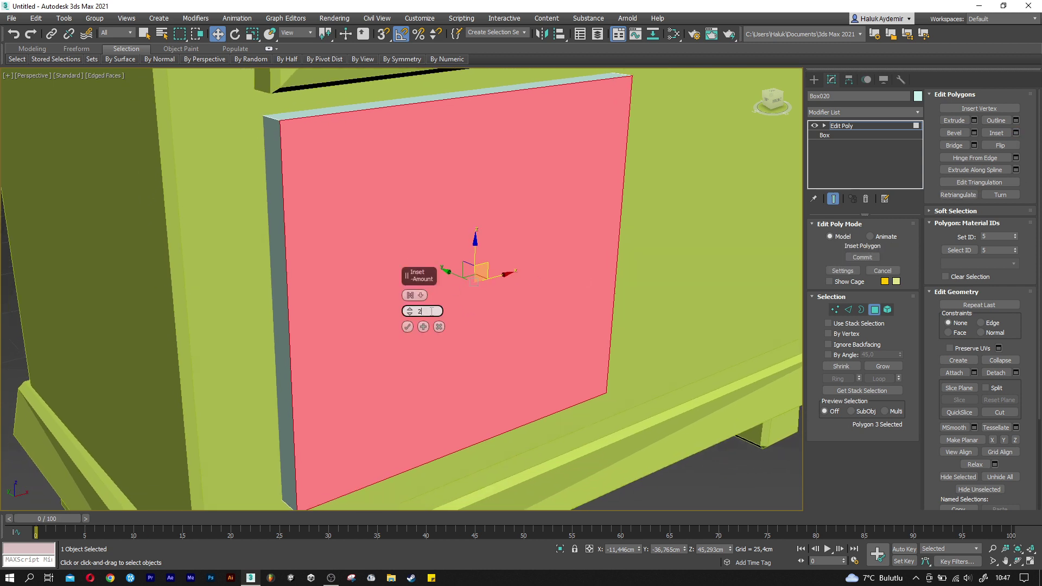
pyautogui.press('Return')
pyautogui.click(408, 327)
pyautogui.moveTo(446, 271); pyautogui.dragTo(460, 278)
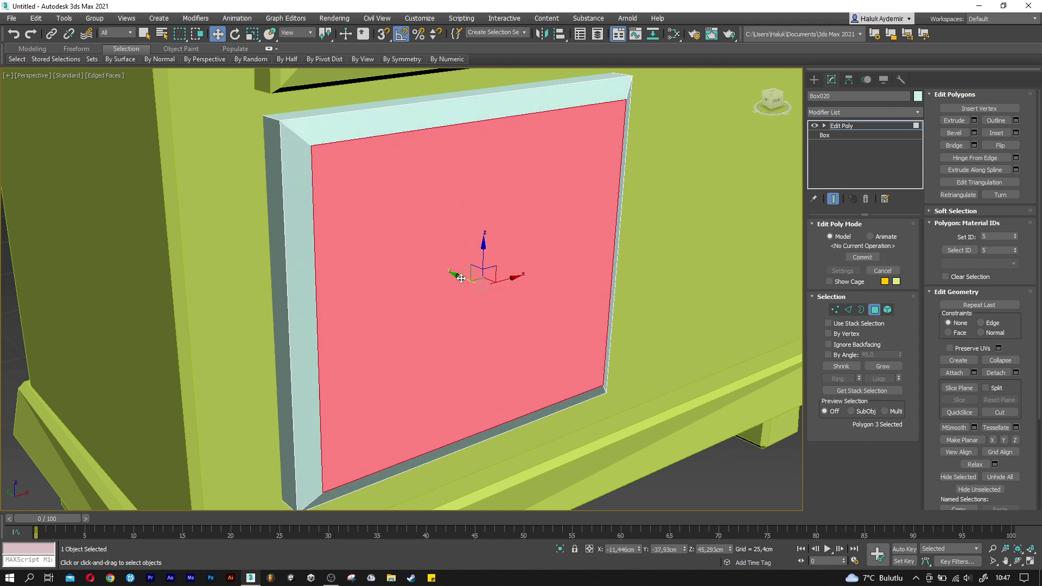
# Select the panel's top and left border edges.
pyautogui.click(847, 311)
pyautogui.click(306, 115)
pyautogui.keyDown('ctrl'); pyautogui.click(282, 162); pyautogui.keyUp('ctrl')
# Add the bottom and right edges and chamfer all four by 1 cm.
pyautogui.keyDown('ctrl'); pyautogui.click(409, 472); pyautogui.keyUp('ctrl')
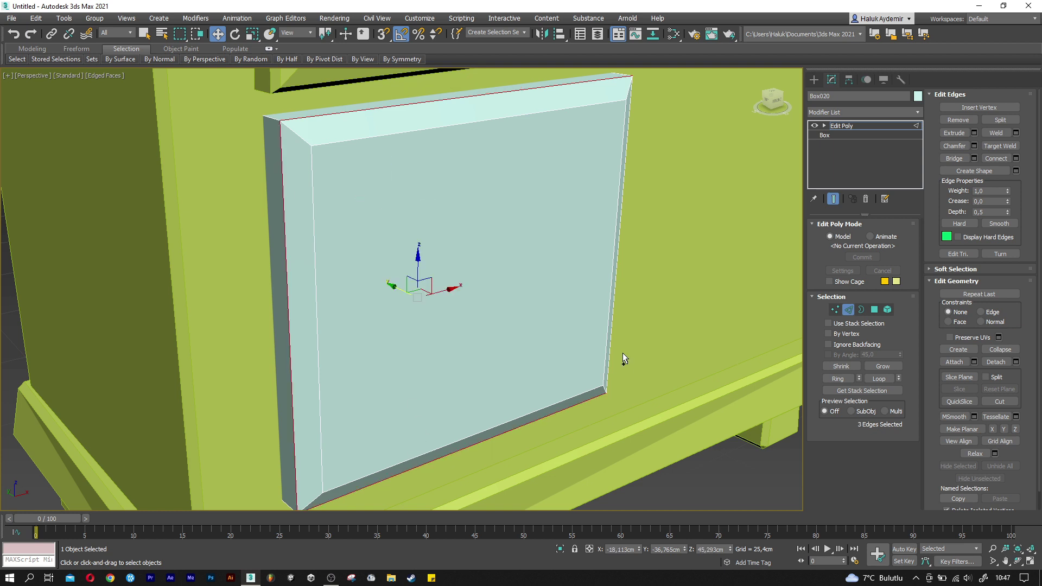
pyautogui.keyDown('ctrl'); pyautogui.click(613, 315); pyautogui.keyUp('ctrl')
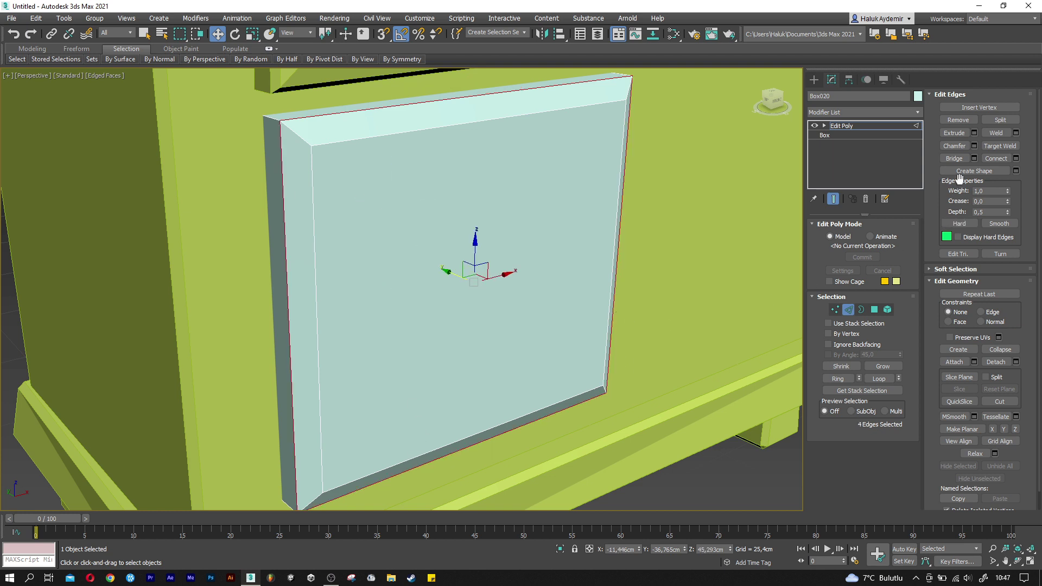
pyautogui.hotkey('ctrl', 'shift', 'c')
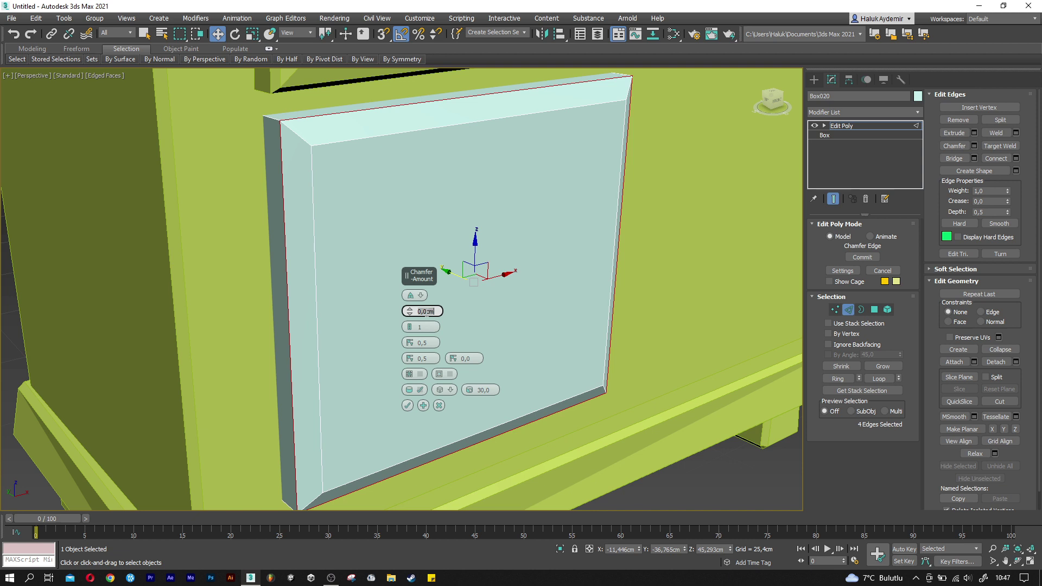
pyautogui.write('1')
pyautogui.press('Return')
pyautogui.moveTo(409, 326); pyautogui.dragTo(410, 323)
pyautogui.click(407, 405)
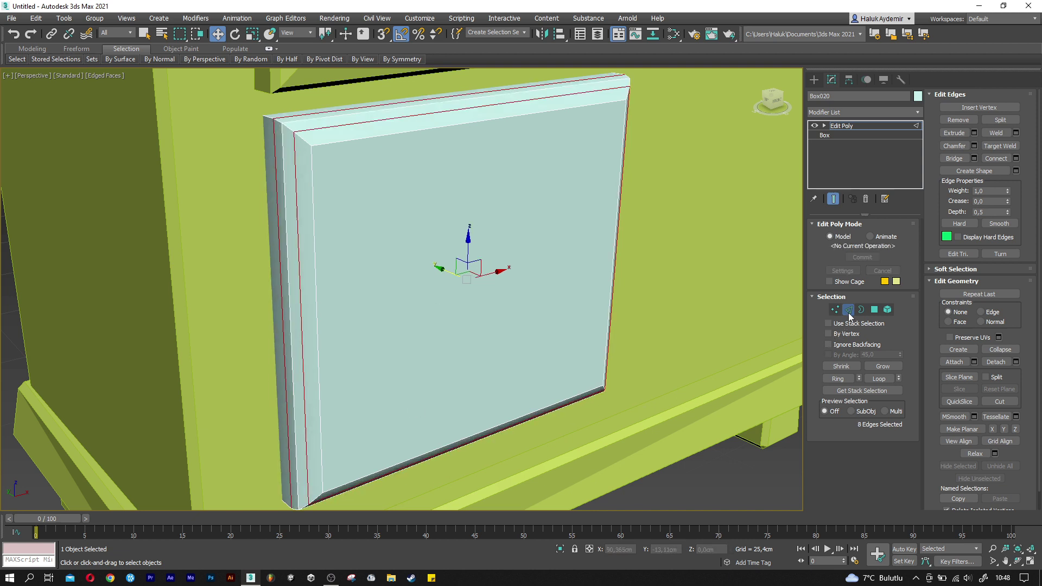
# Add a Smooth modifier to the door panel.
pyautogui.click(849, 313)
pyautogui.click(841, 110)
pyautogui.write('shell')
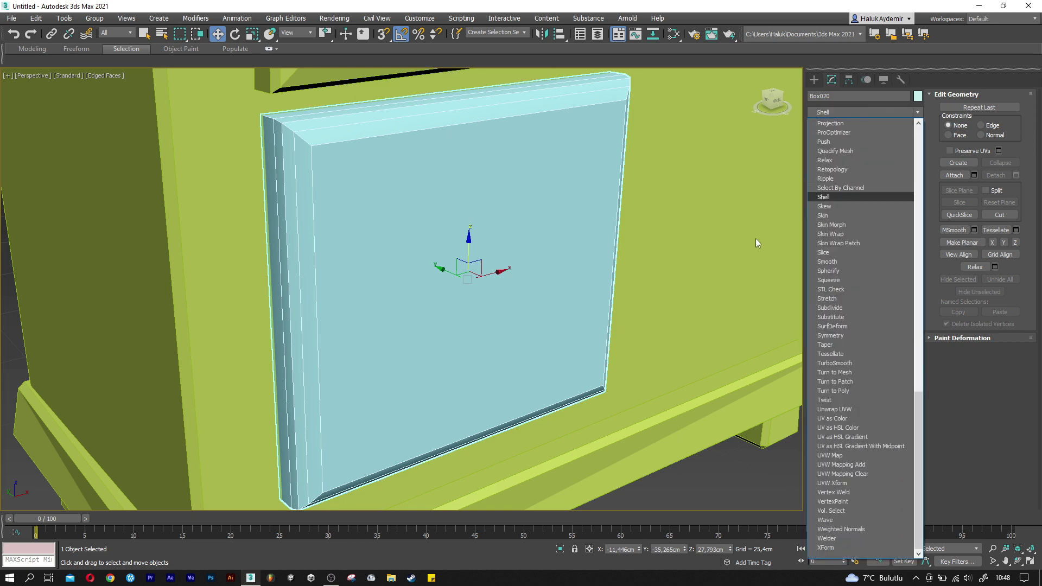
pyautogui.click(832, 263)
# Shift-drag the panel to the right to make a copy.
pyautogui.moveTo(461, 271)
pyautogui.keyDown('alt'); pyautogui.mouseDown(button='middle')
pyautogui.moveTo(476, 282)
pyautogui.moveTo(455, 289)
pyautogui.moveTo(461, 274)
pyautogui.moveTo(548, 309)
pyautogui.moveTo(539, 295)
pyautogui.mouseUp(button='middle'); pyautogui.keyUp('alt')
pyautogui.scroll(-5, 499, 287)
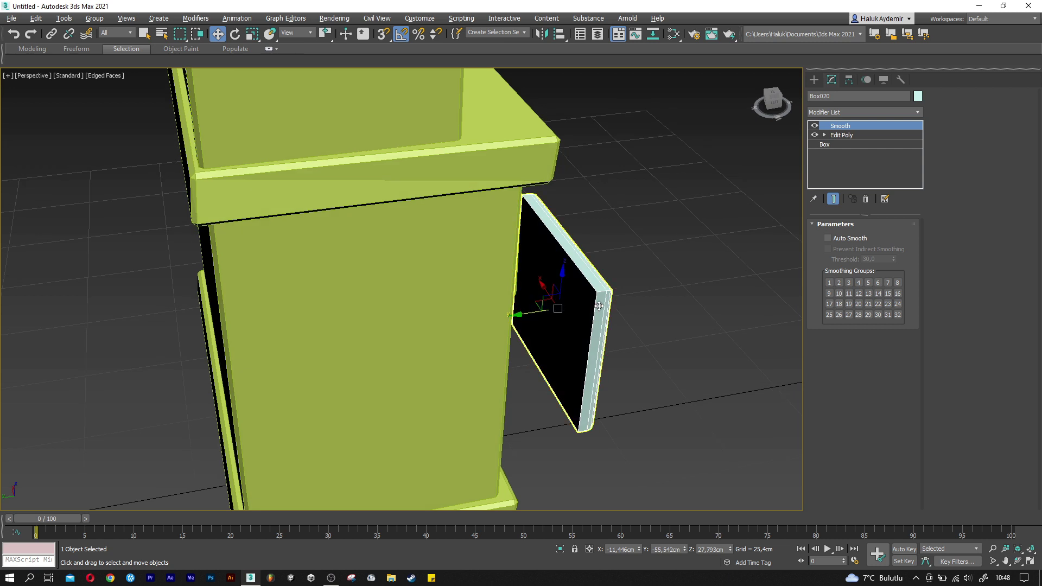
pyautogui.scroll(2, 539, 294)
pyautogui.moveTo(461, 307)
pyautogui.mouseDown()
pyautogui.moveTo(494, 302)
pyautogui.moveTo(443, 310)
pyautogui.mouseUp()
pyautogui.click(523, 338)
# Delete the Smooth and Edit Poly modifiers from the copied panel.
pyautogui.rightClick(840, 126)
pyautogui.click(858, 146)
pyautogui.rightClick(841, 127)
pyautogui.click(858, 146)
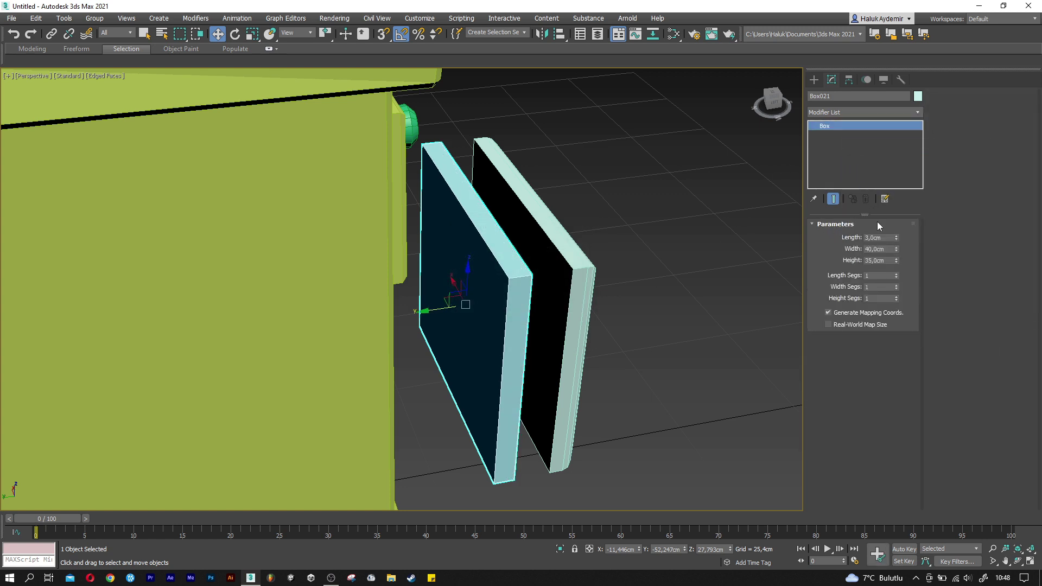
# Resize the copy to a 40 × 37 × 32 cm box.
pyautogui.write('40')
pyautogui.press('Return')
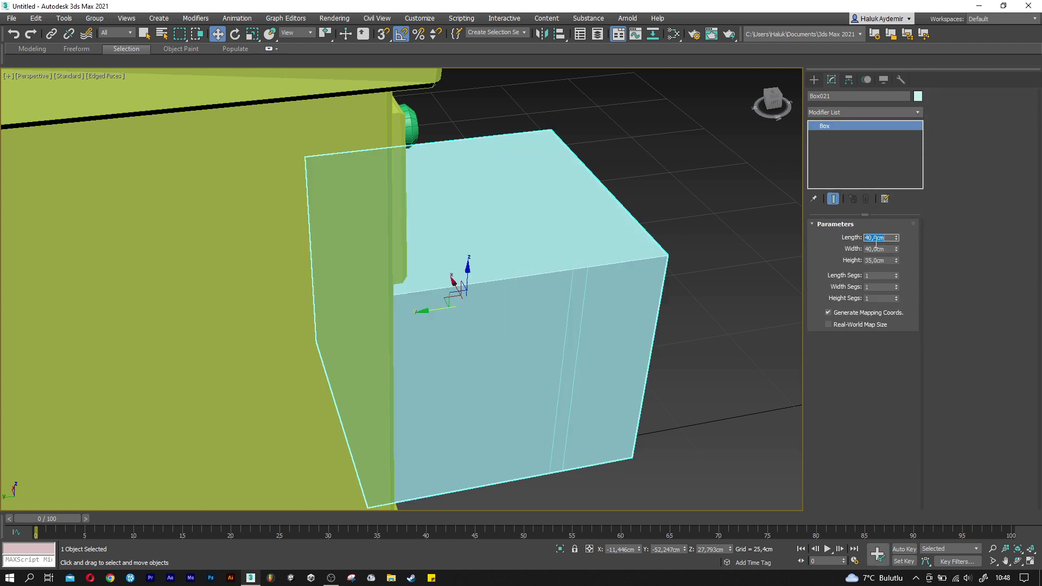
pyautogui.moveTo(428, 312); pyautogui.dragTo(345, 314)
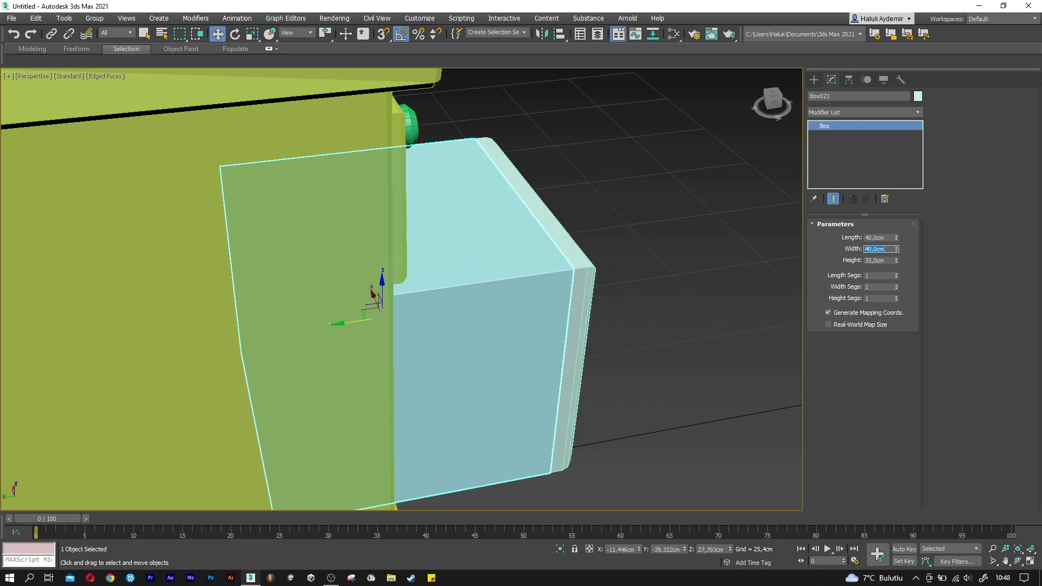
pyautogui.click(881, 249)
pyautogui.write('37')
pyautogui.press('Tab')
pyautogui.write('32')
pyautogui.press('Return')
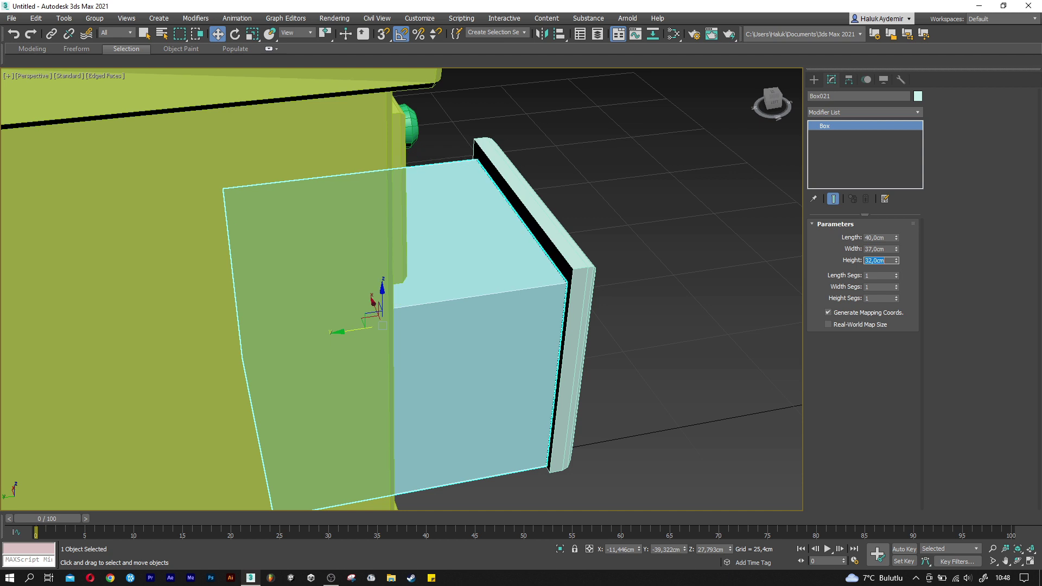
# Centre-align the box to the front panel and push it back behind the panel.
pyautogui.click(560, 36)
pyautogui.click(555, 203)
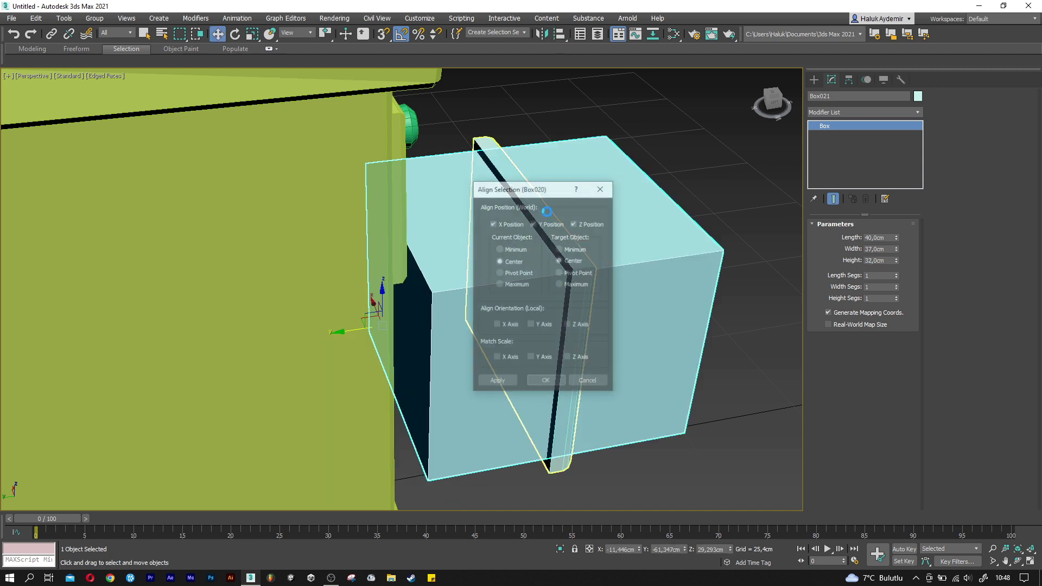
pyautogui.click(545, 382)
pyautogui.keyDown('alt'); pyautogui.moveTo(523, 356); pyautogui.dragTo(493, 305, button='middle'); pyautogui.keyUp('alt')
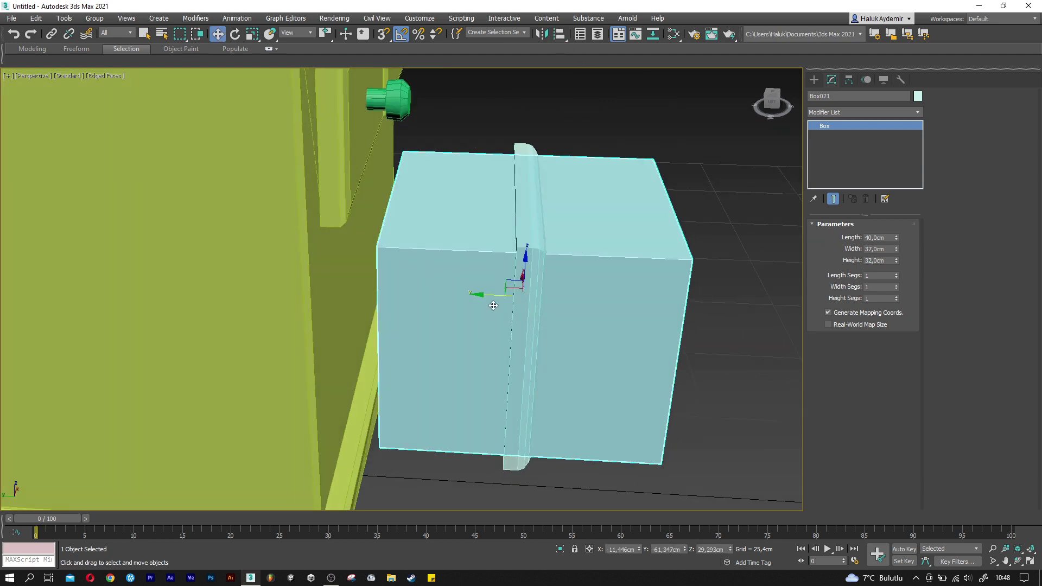
pyautogui.moveTo(486, 294); pyautogui.dragTo(194, 287)
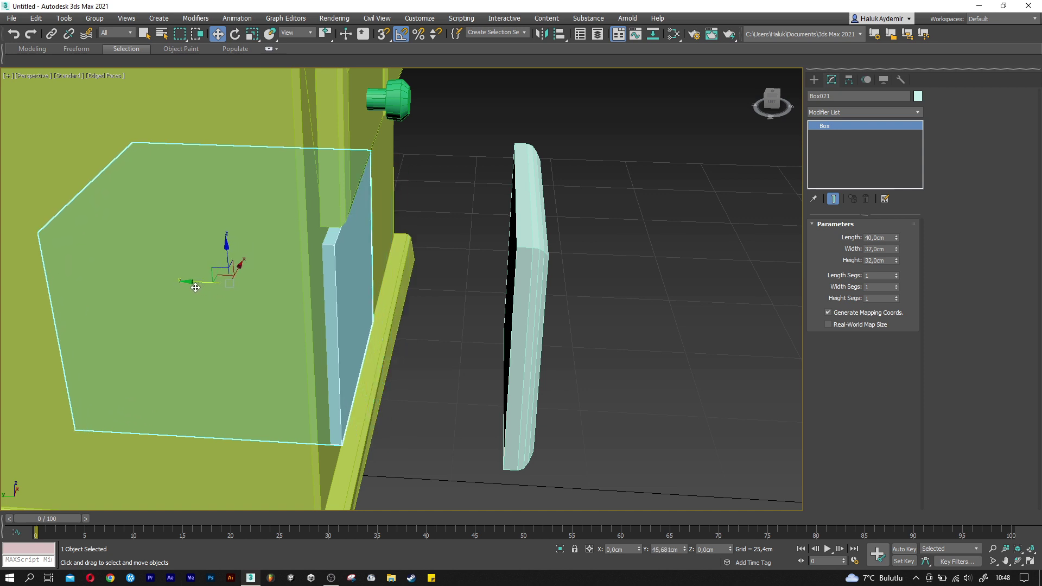
pyautogui.moveTo(310, 291)
pyautogui.keyDown('alt'); pyautogui.mouseDown(button='middle')
pyautogui.moveTo(256, 291)
pyautogui.moveTo(293, 256)
pyautogui.mouseUp(button='middle'); pyautogui.keyUp('alt')
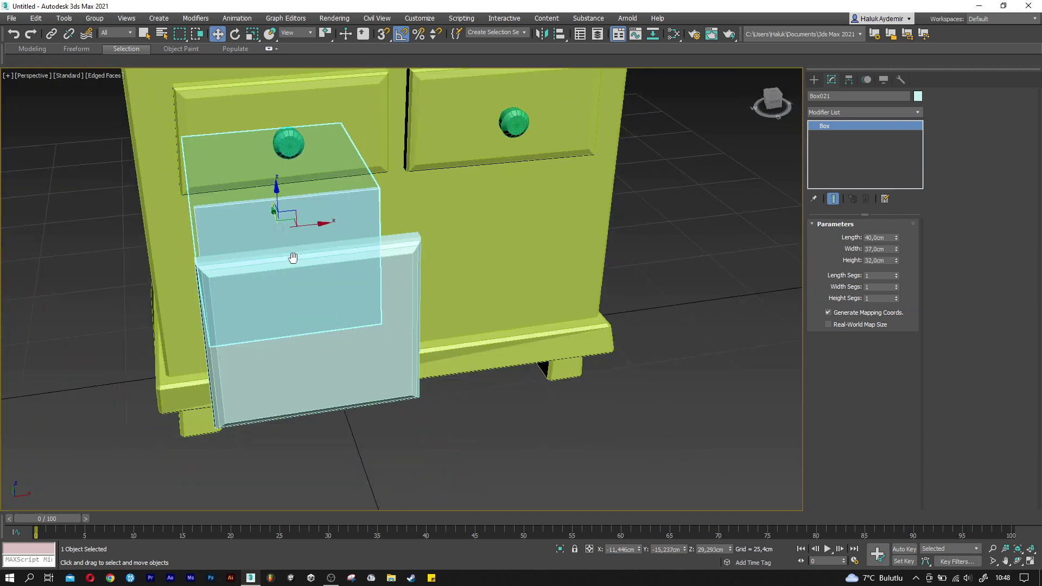
pyautogui.keyDown('ctrl'); pyautogui.click(313, 314); pyautogui.keyUp('ctrl')
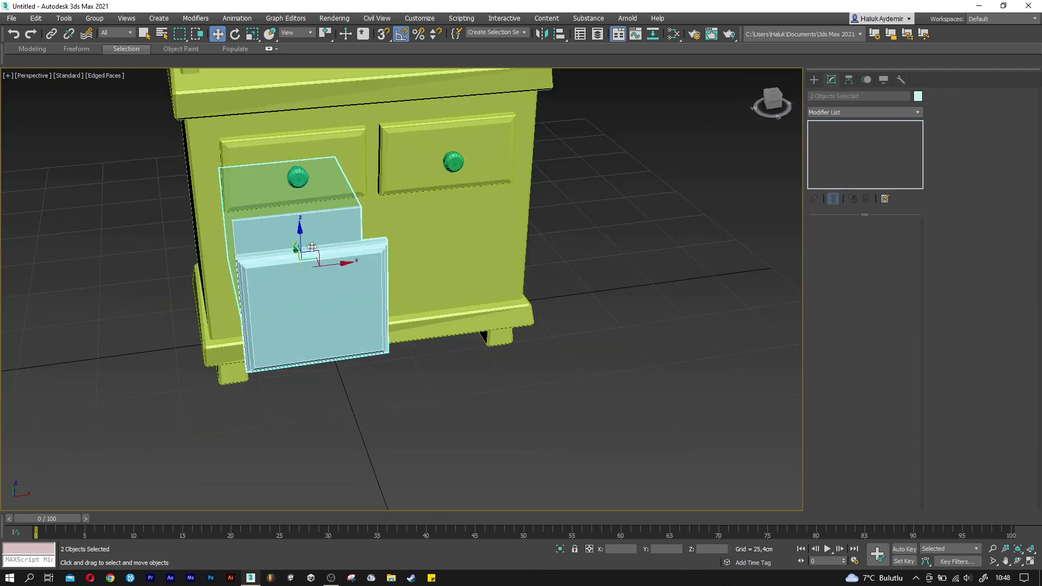
# Clone the existing drawer knob toward the new drawer.
pyautogui.click(297, 178)
pyautogui.keyDown('alt'); pyautogui.moveTo(297, 178); pyautogui.dragTo(276, 164, button='middle'); pyautogui.keyUp('alt')
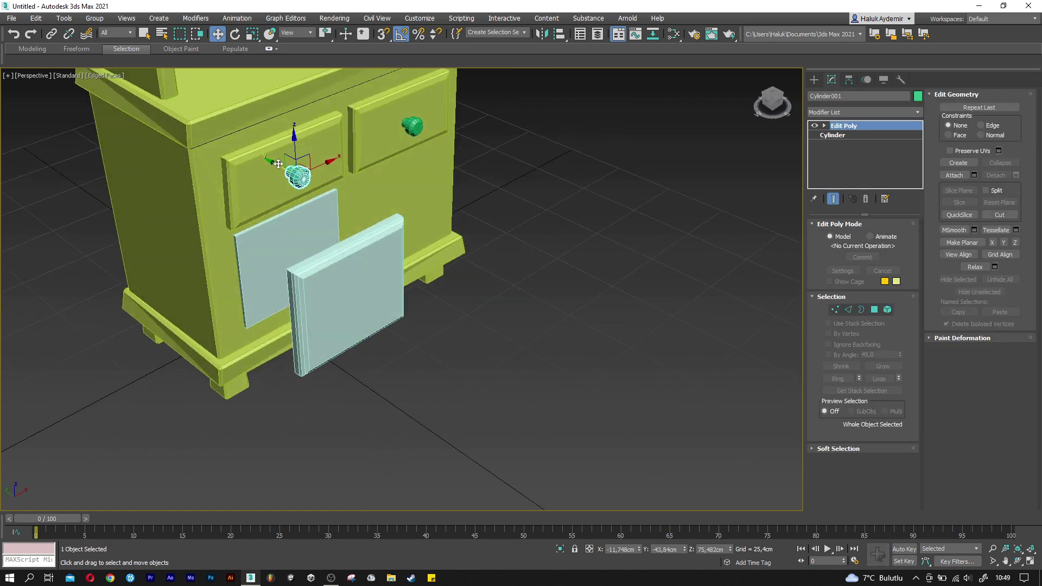
pyautogui.keyDown('shift'); pyautogui.moveTo(278, 164); pyautogui.dragTo(382, 223); pyautogui.keyUp('shift')
pyautogui.click(526, 334)
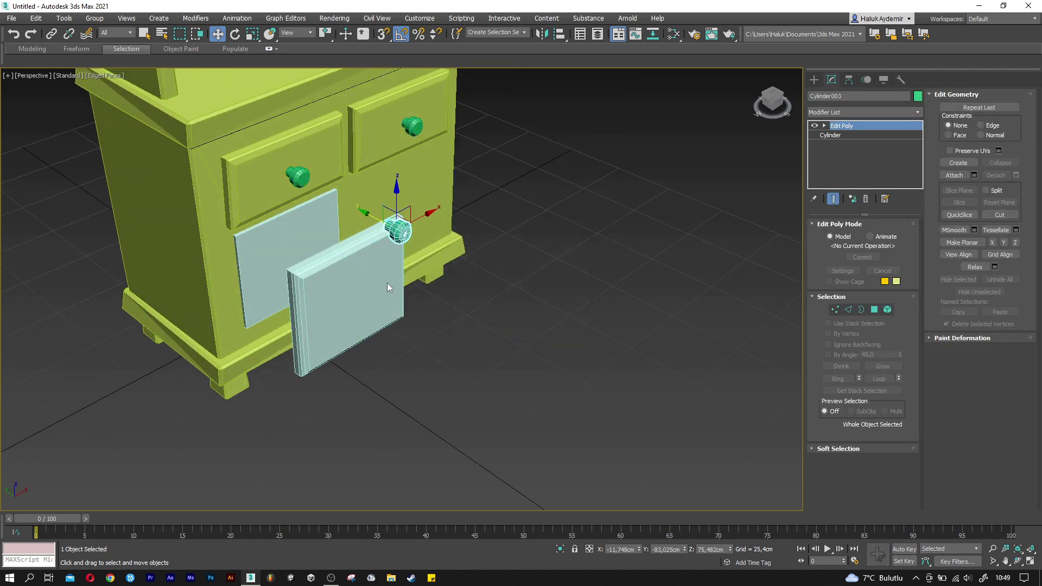
# Centre the knob copy on the lower drawer front with Align and move it onto the surface.
pyautogui.scroll(3, 402, 264)
pyautogui.click(559, 34)
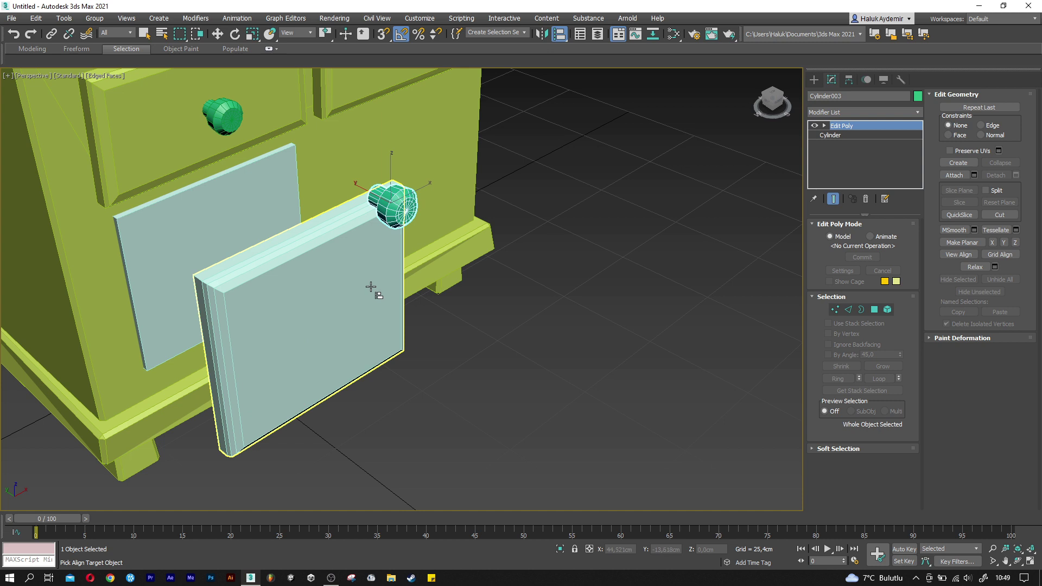
pyautogui.click(371, 287)
pyautogui.click(546, 382)
pyautogui.moveTo(305, 317)
pyautogui.mouseDown()
pyautogui.moveTo(337, 331)
pyautogui.moveTo(465, 287)
pyautogui.mouseUp()
pyautogui.scroll(2, 317, 323)
pyautogui.scroll(2, 317, 322)
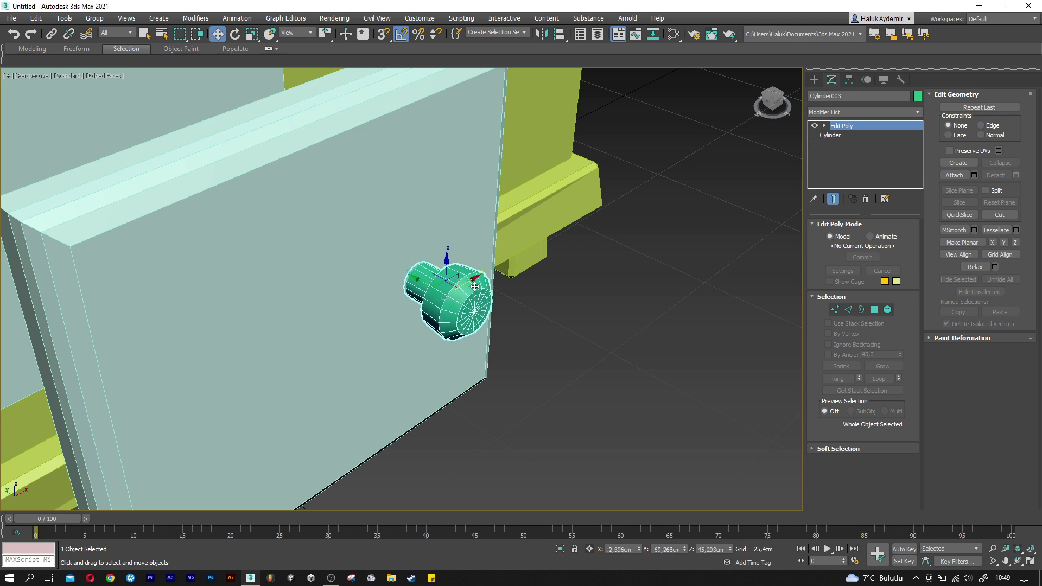
pyautogui.keyDown('alt'); pyautogui.moveTo(466, 287); pyautogui.dragTo(454, 273, button='middle'); pyautogui.keyUp('alt')
pyautogui.scroll(-5, 361, 296)
pyautogui.moveTo(360, 295)
pyautogui.keyDown('alt'); pyautogui.mouseDown(button='middle')
pyautogui.moveTo(377, 305)
pyautogui.moveTo(419, 295)
pyautogui.mouseUp(button='middle'); pyautogui.keyUp('alt')
pyautogui.keyDown('ctrl'); pyautogui.click(357, 292); pyautogui.keyUp('ctrl')
pyautogui.keyDown('ctrl'); pyautogui.click(249, 243); pyautogui.keyUp('ctrl')
# Clone the lower drawer front and knob into the right-hand opening.
pyautogui.press('f')
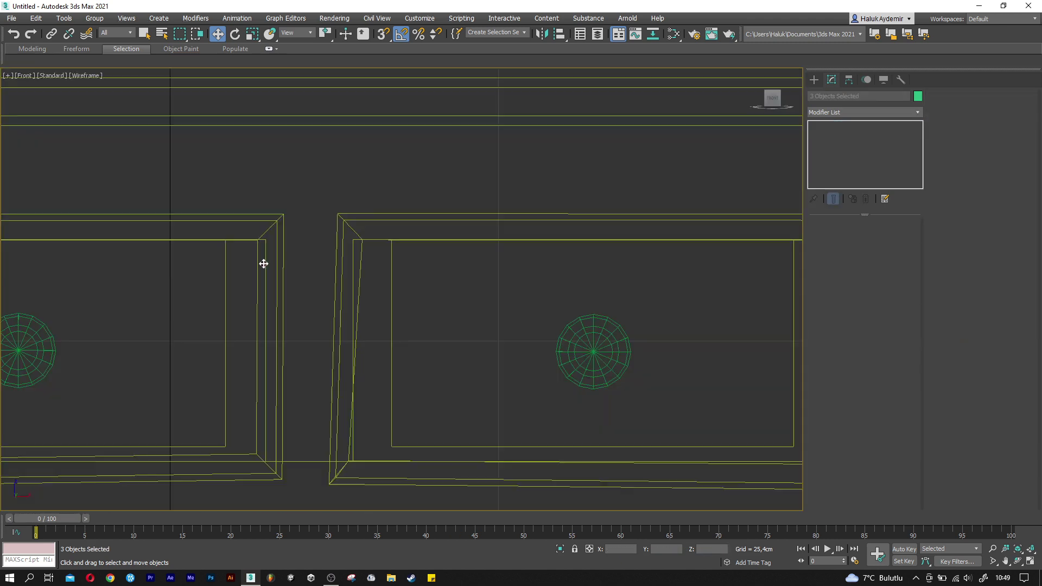
pyautogui.press('z')
pyautogui.scroll(-5, 331, 292)
pyautogui.scroll(1, 342, 293)
pyautogui.scroll(1, 347, 295)
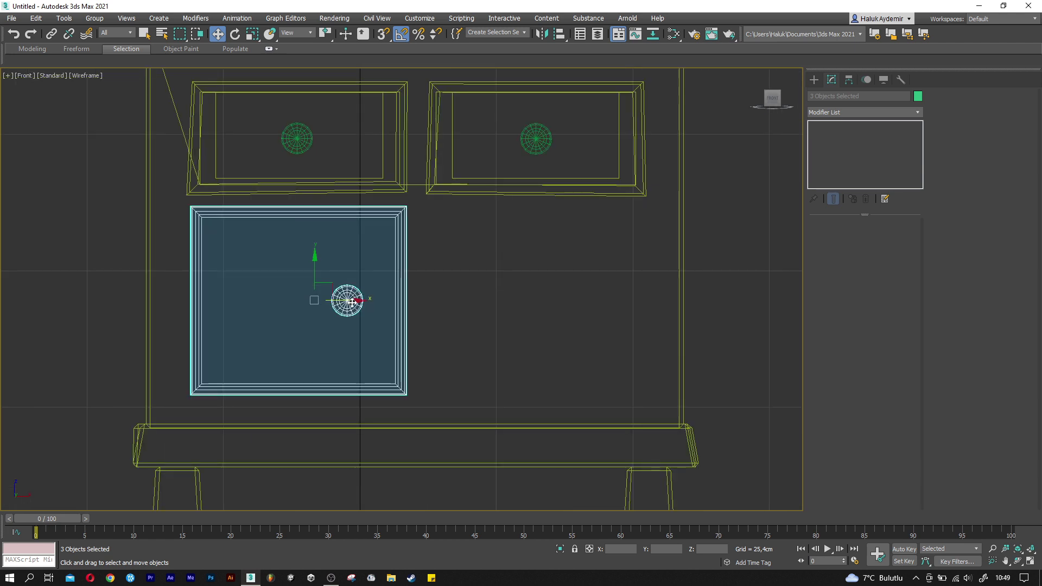
pyautogui.moveTo(353, 303); pyautogui.dragTo(352, 303)
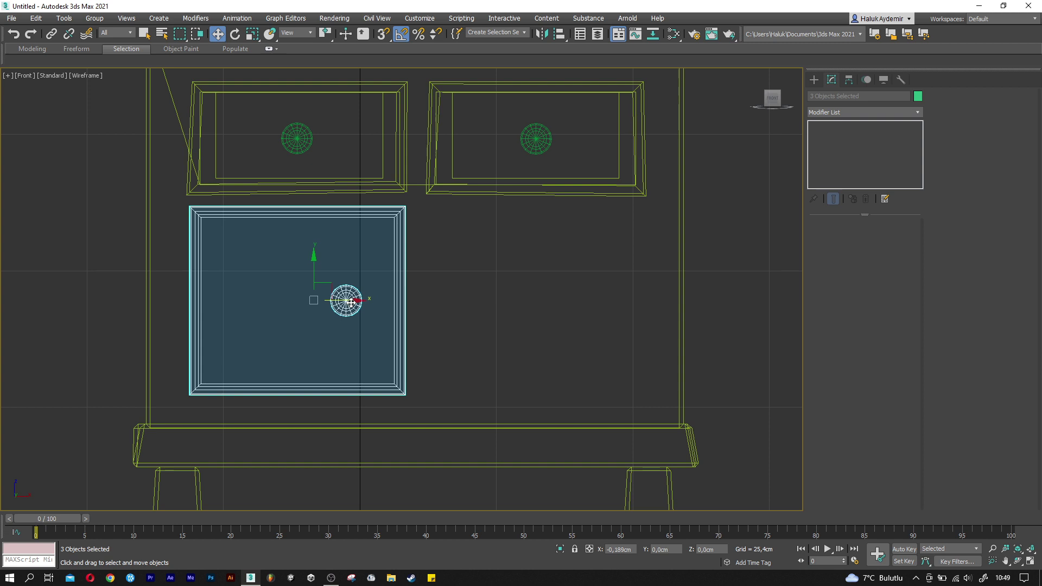
pyautogui.keyDown('shift'); pyautogui.moveTo(346, 300); pyautogui.dragTo(586, 308); pyautogui.keyUp('shift')
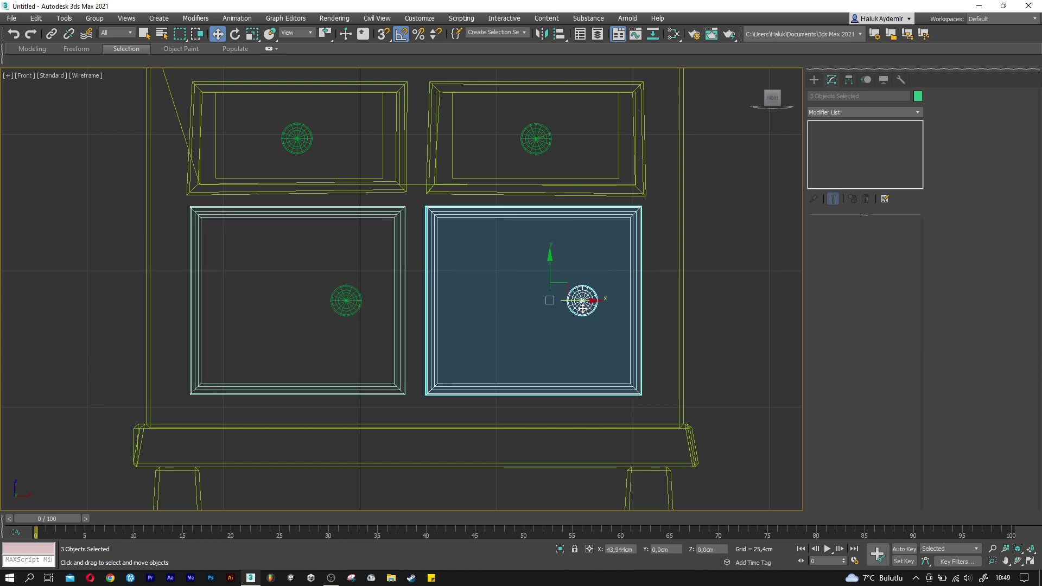
pyautogui.click(529, 337)
# Rotate the copy 180° so its knob faces inward, then slide it left into the opening.
pyautogui.press('e')
pyautogui.moveTo(589, 278); pyautogui.dragTo(508, 269)
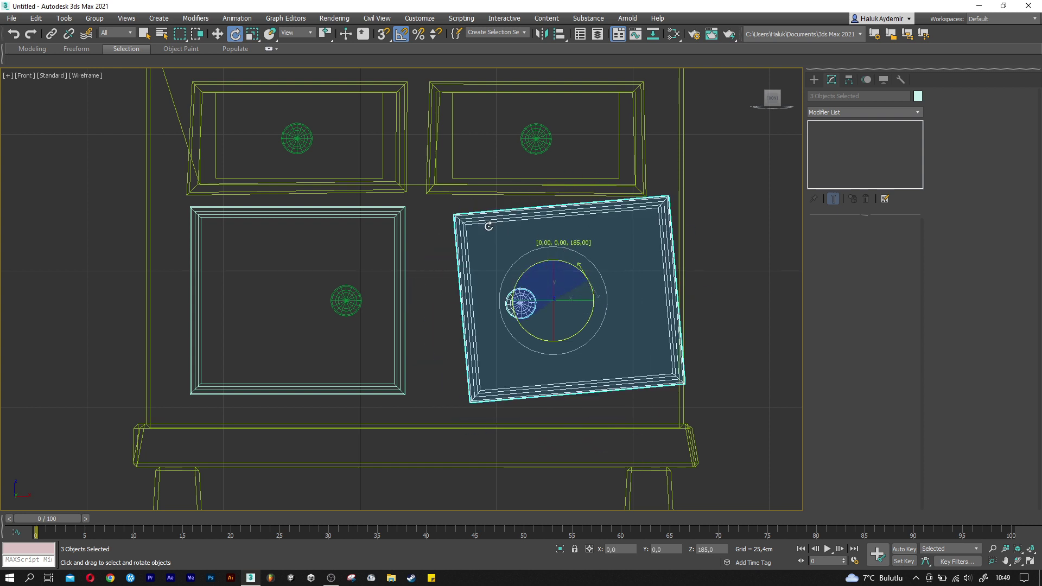
pyautogui.press('w')
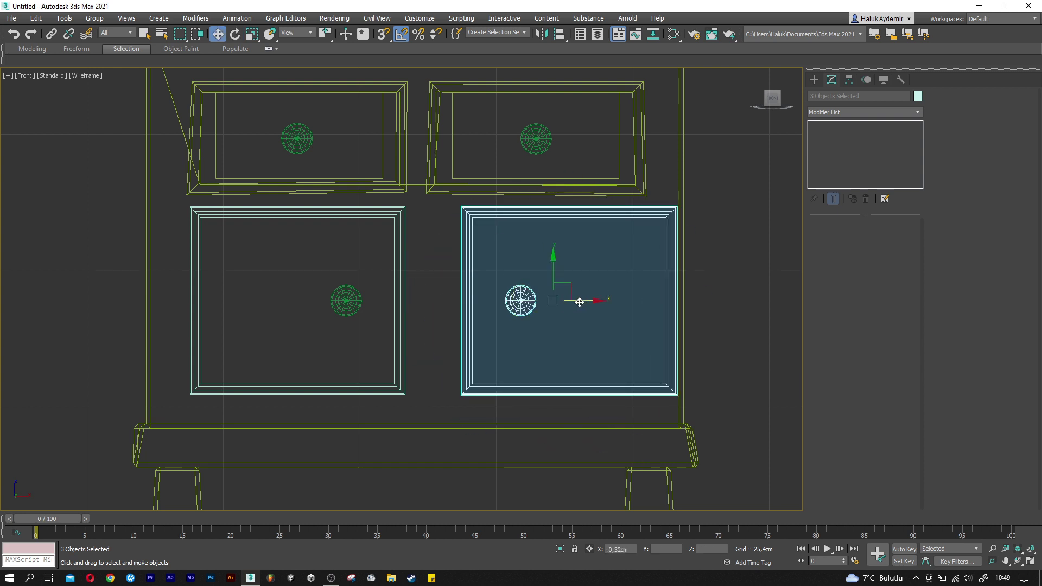
pyautogui.moveTo(579, 302); pyautogui.dragTo(550, 302)
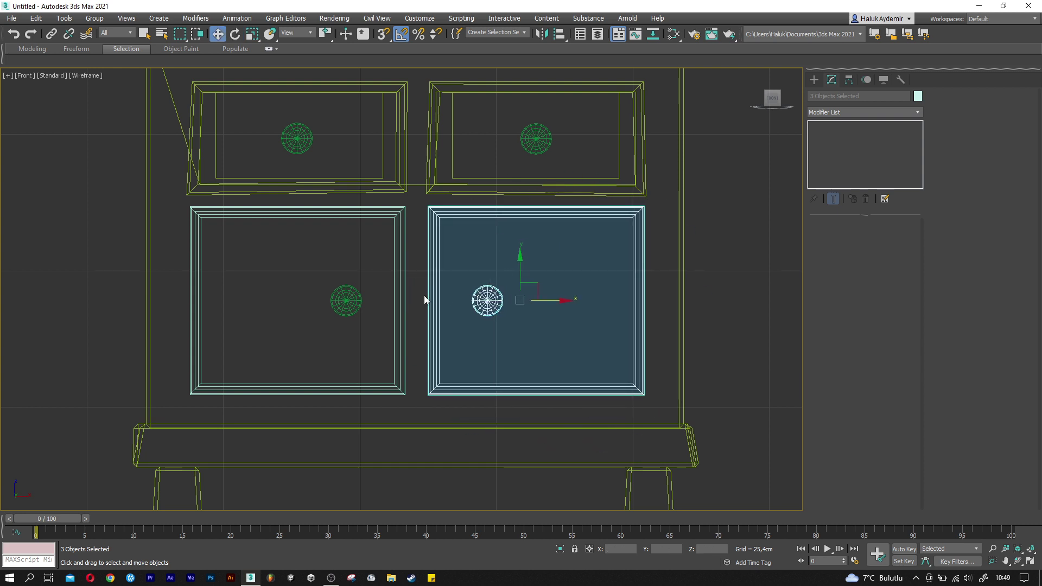
pyautogui.click(454, 300)
pyautogui.click(488, 300)
pyautogui.scroll(3, 489, 300)
# Slide both lower knobs along X toward the centre gap.
pyautogui.moveTo(513, 300); pyautogui.dragTo(481, 299)
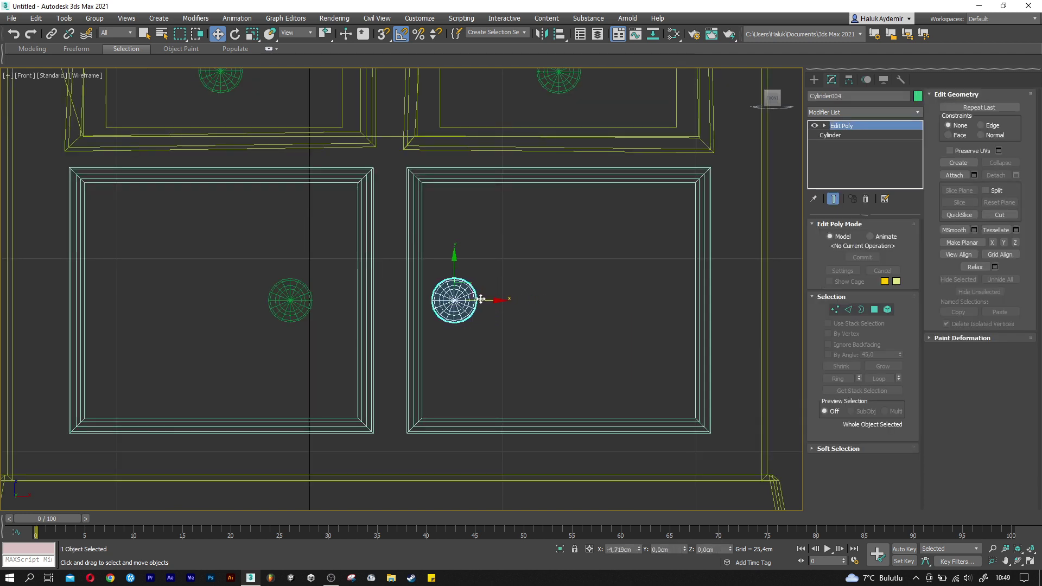
pyautogui.click(304, 300)
pyautogui.moveTo(319, 302); pyautogui.dragTo(354, 304)
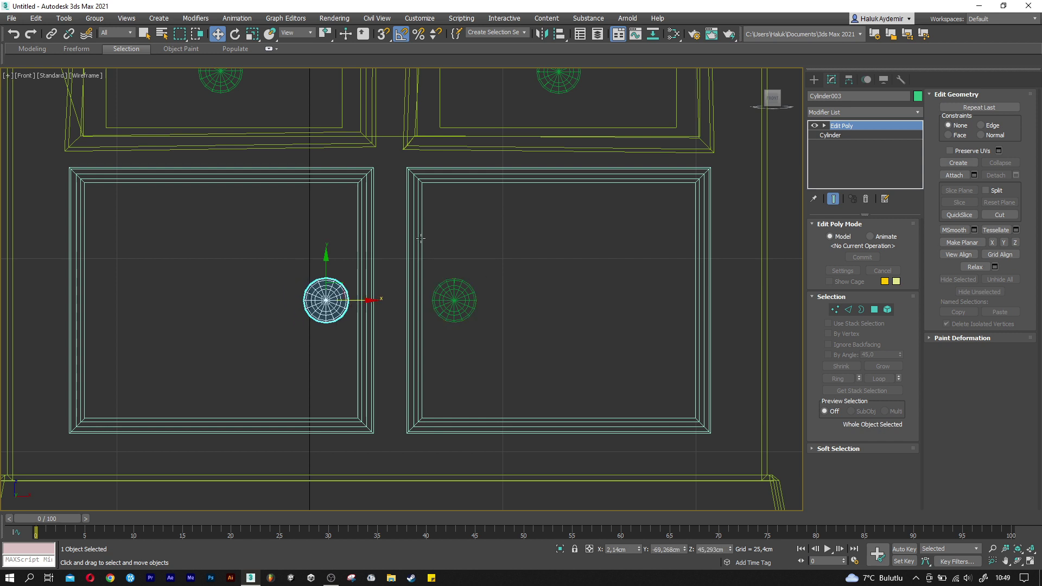
# Nudge the right lower door panel's corner vertices in Edit Poly vertex mode.
pyautogui.click(422, 239)
pyautogui.click(830, 136)
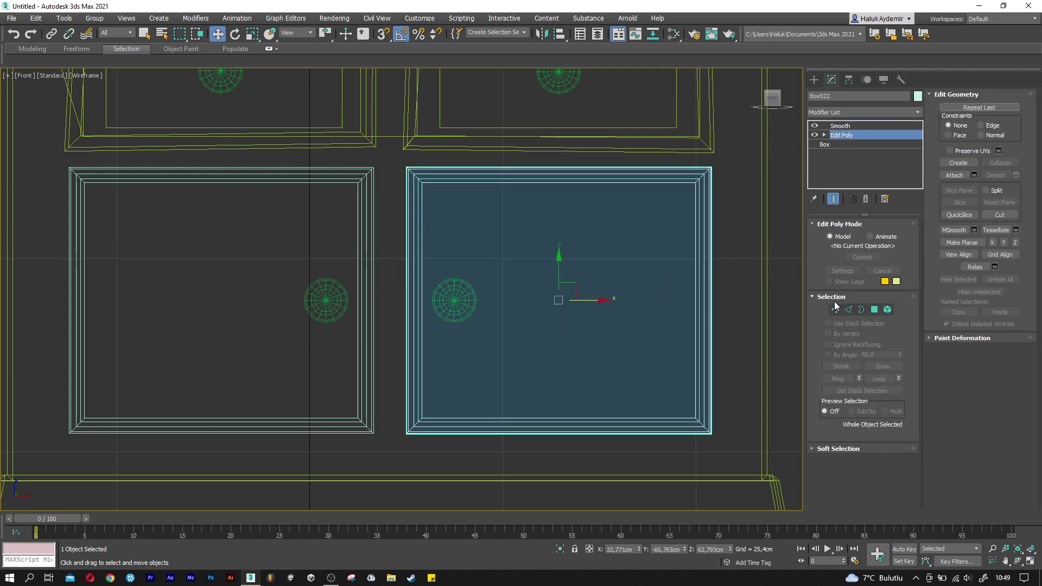
pyautogui.click(835, 309)
pyautogui.moveTo(715, 336); pyautogui.dragTo(663, 362, button='middle')
pyautogui.moveTo(639, 466)
pyautogui.mouseDown()
pyautogui.moveTo(657, 442)
pyautogui.moveTo(680, 446)
pyautogui.mouseUp()
pyautogui.moveTo(403, 324)
pyautogui.mouseDown(button='middle')
pyautogui.moveTo(509, 314)
pyautogui.moveTo(467, 323)
pyautogui.moveTo(451, 293)
pyautogui.mouseUp(button='middle')
pyautogui.moveTo(470, 213); pyautogui.dragTo(467, 214)
pyautogui.click(835, 311)
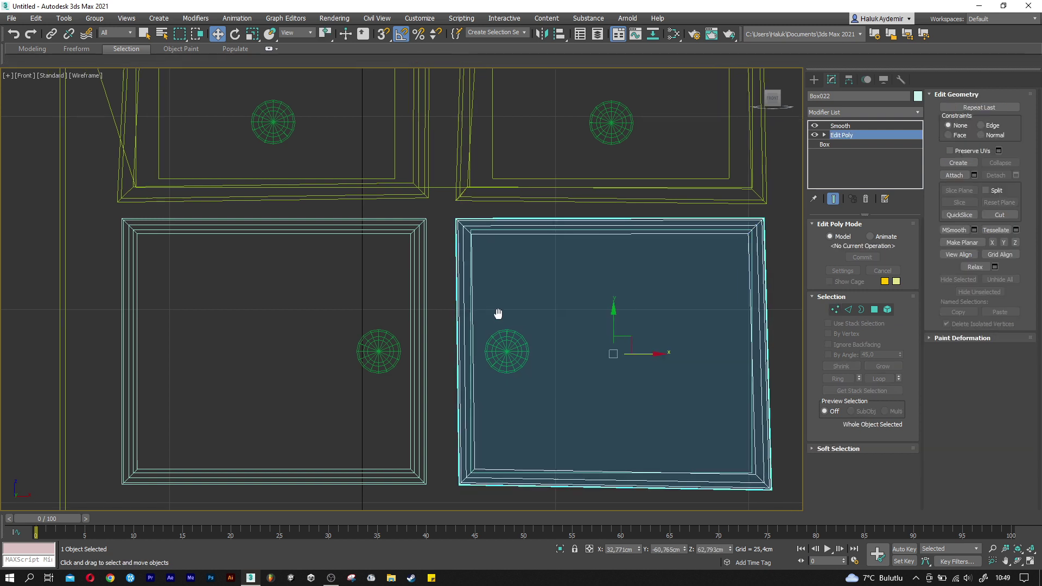
# Pull the left lower door panel's corner vertices outward so it fills its opening.
pyautogui.moveTo(481, 319); pyautogui.dragTo(555, 290, button='middle')
pyautogui.click(336, 353)
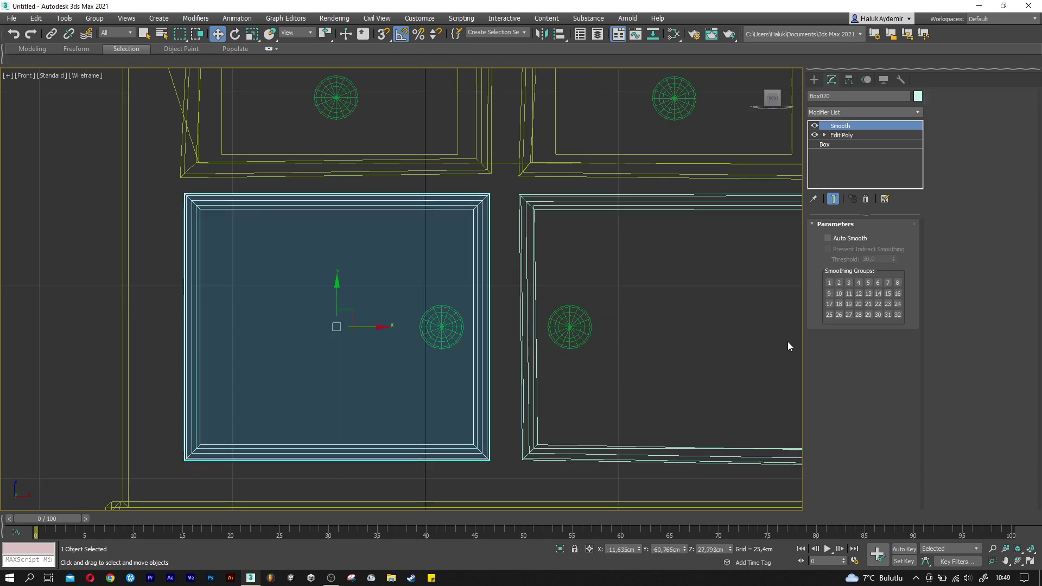
pyautogui.click(844, 136)
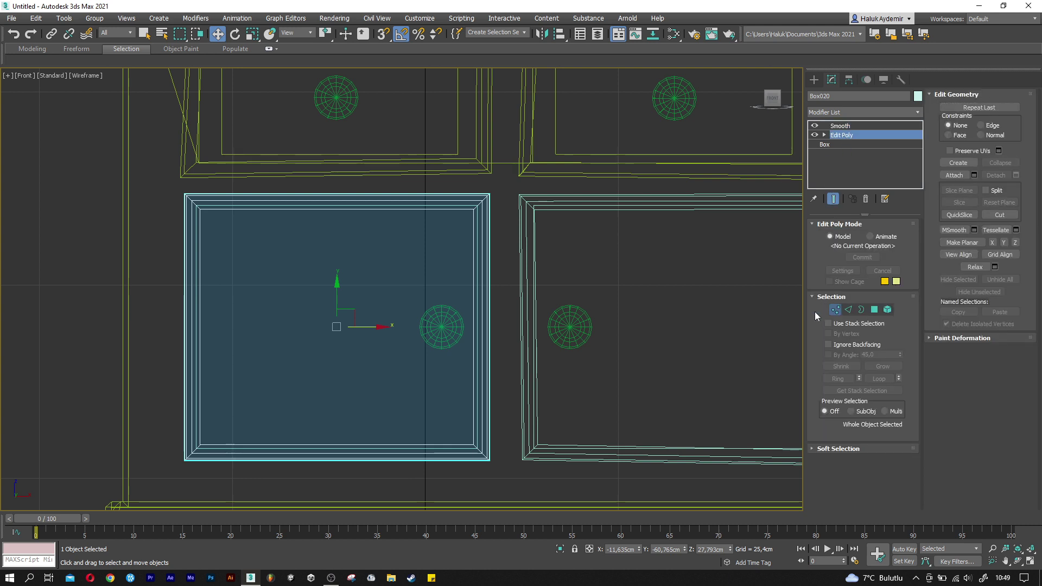
pyautogui.moveTo(349, 363); pyautogui.dragTo(330, 376, button='middle')
pyautogui.moveTo(134, 486)
pyautogui.mouseDown()
pyautogui.moveTo(213, 438)
pyautogui.moveTo(181, 456)
pyautogui.mouseUp()
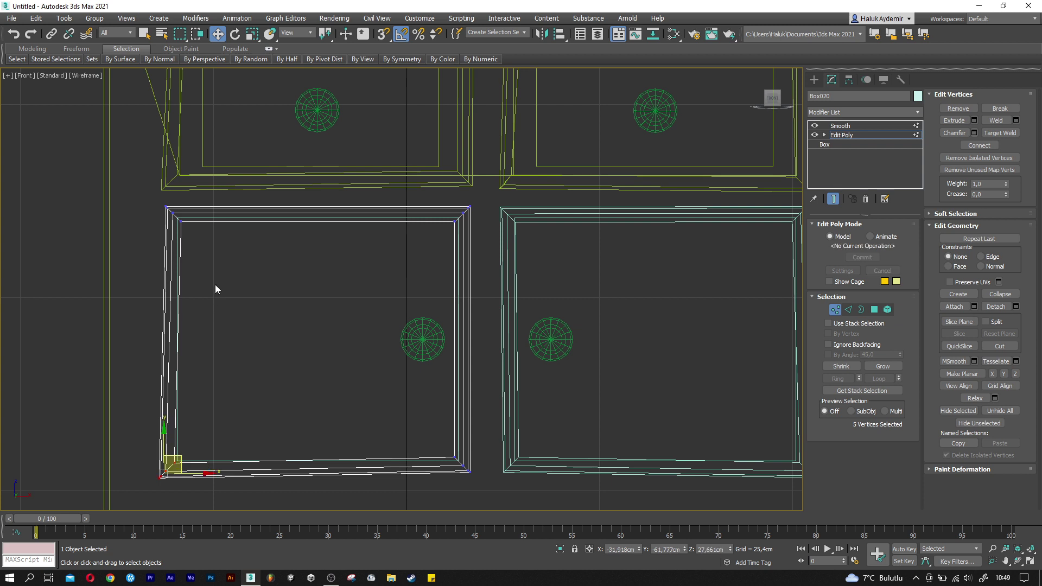
pyautogui.moveTo(209, 268); pyautogui.dragTo(152, 200)
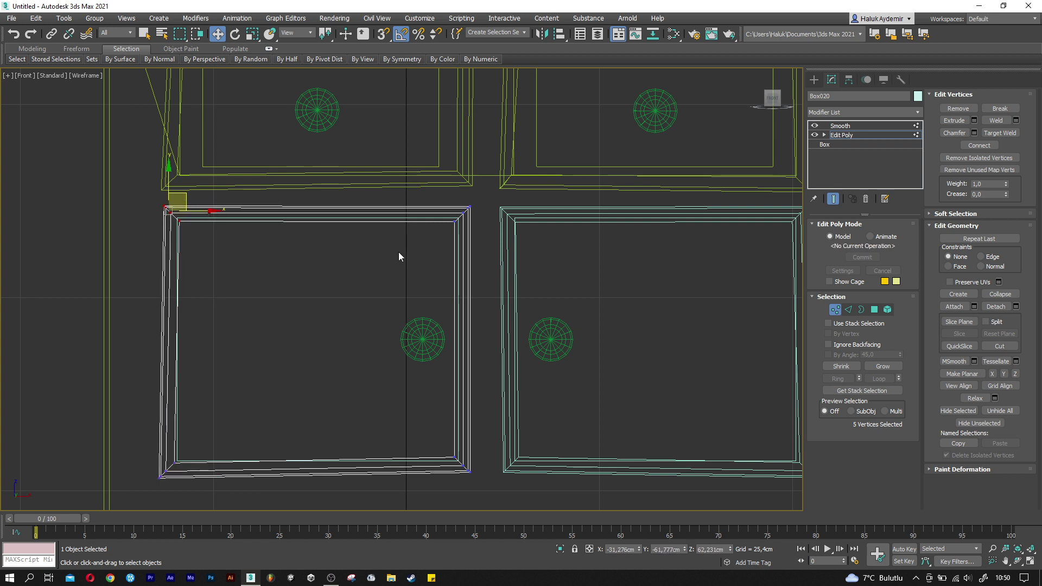
pyautogui.moveTo(460, 216); pyautogui.dragTo(484, 201)
pyautogui.moveTo(483, 490)
pyautogui.mouseDown()
pyautogui.moveTo(466, 446)
pyautogui.moveTo(475, 451)
pyautogui.mouseUp()
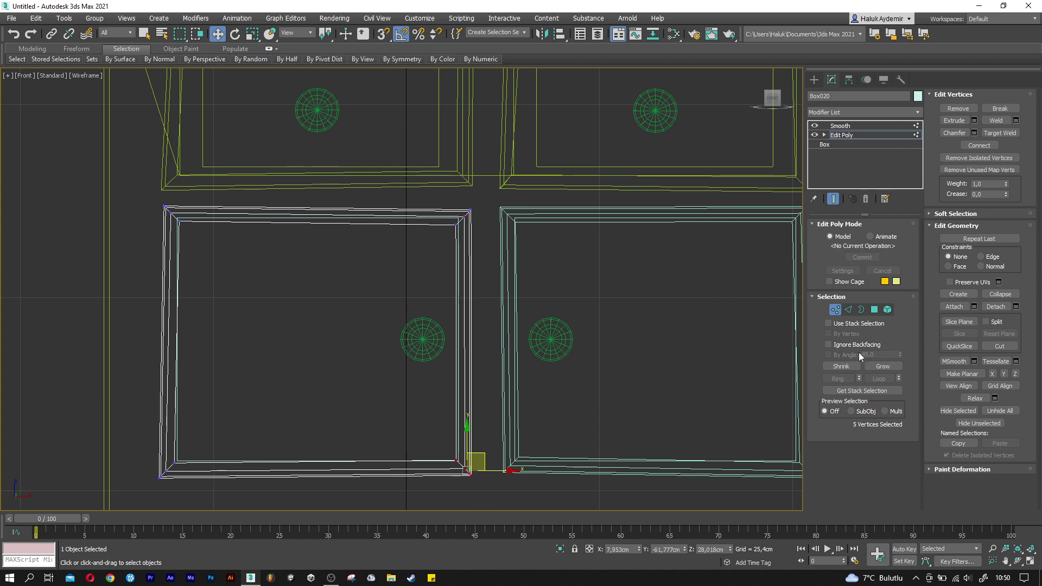
pyautogui.click(838, 315)
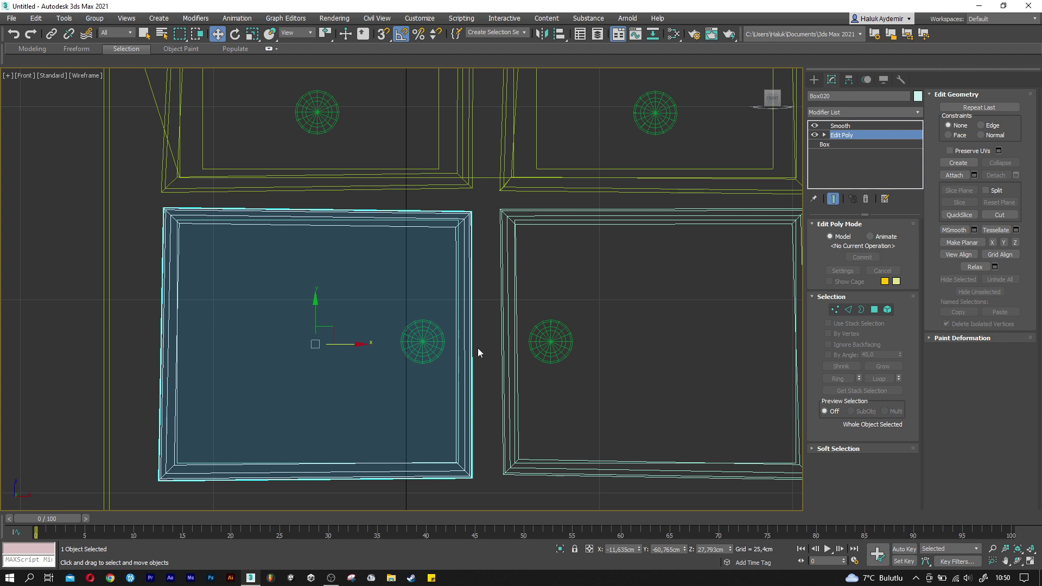
pyautogui.press('p')
pyautogui.scroll(-5, 454, 348)
pyautogui.scroll(1, 424, 347)
pyautogui.scroll(4, 272, 294)
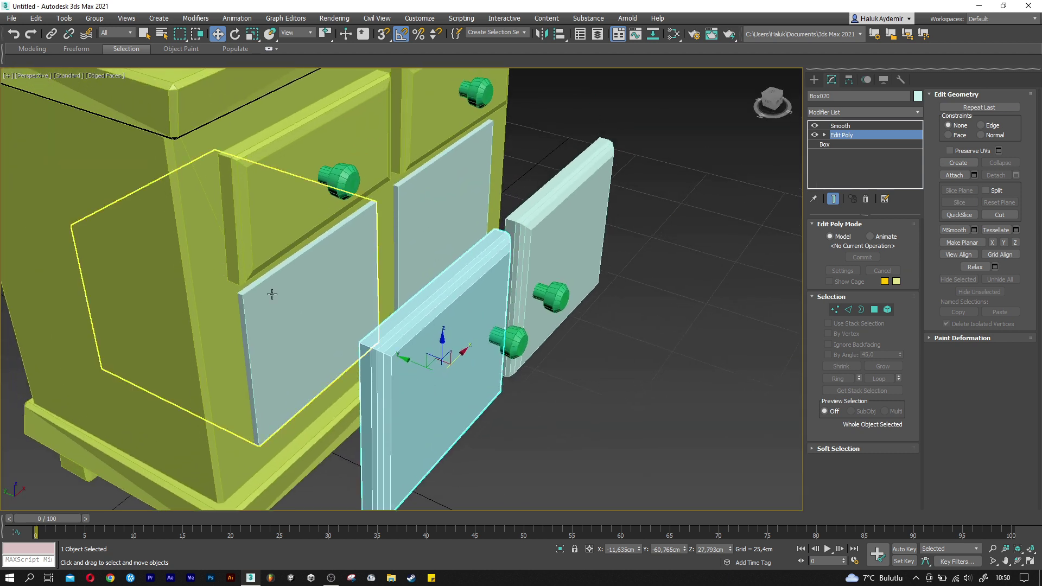
# Subtract the opening boxes from cabinet Box001 using Boolean Add Operands.
pyautogui.click(207, 293)
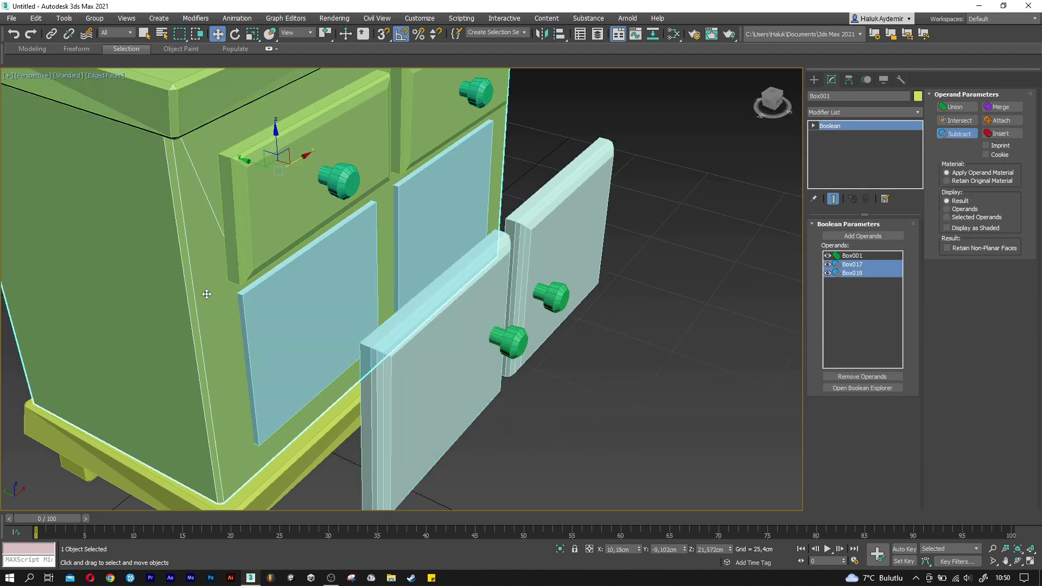
pyautogui.click(871, 238)
pyautogui.click(413, 260)
pyautogui.press('w')
# Move both lower doors and their knobs into the cabinet openings.
pyautogui.click(470, 315)
pyautogui.keyDown('ctrl'); pyautogui.click(510, 345); pyautogui.keyUp('ctrl')
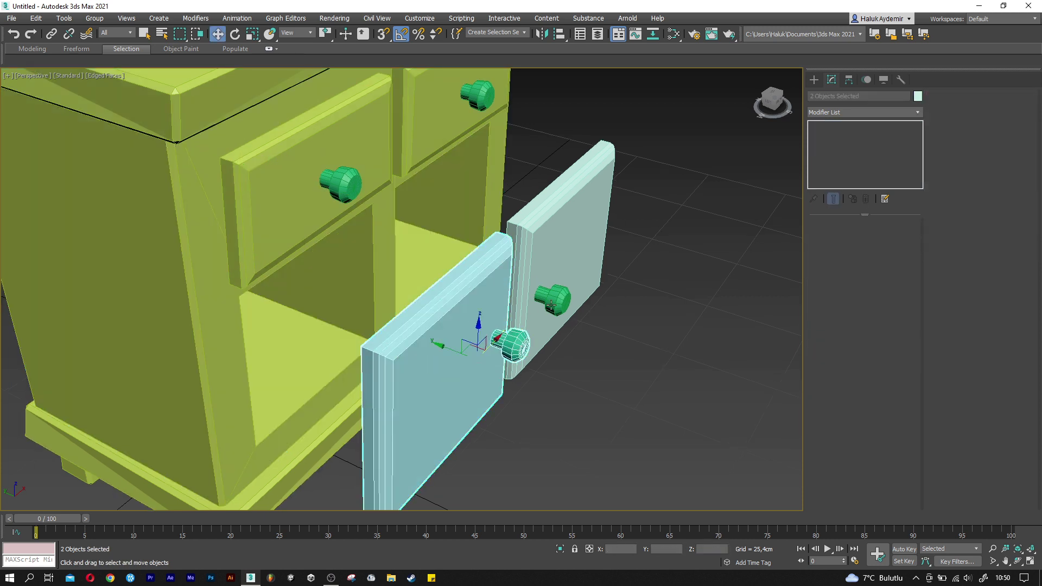
pyautogui.keyDown('ctrl'); pyautogui.click(554, 298); pyautogui.keyUp('ctrl')
pyautogui.moveTo(485, 307); pyautogui.dragTo(369, 274)
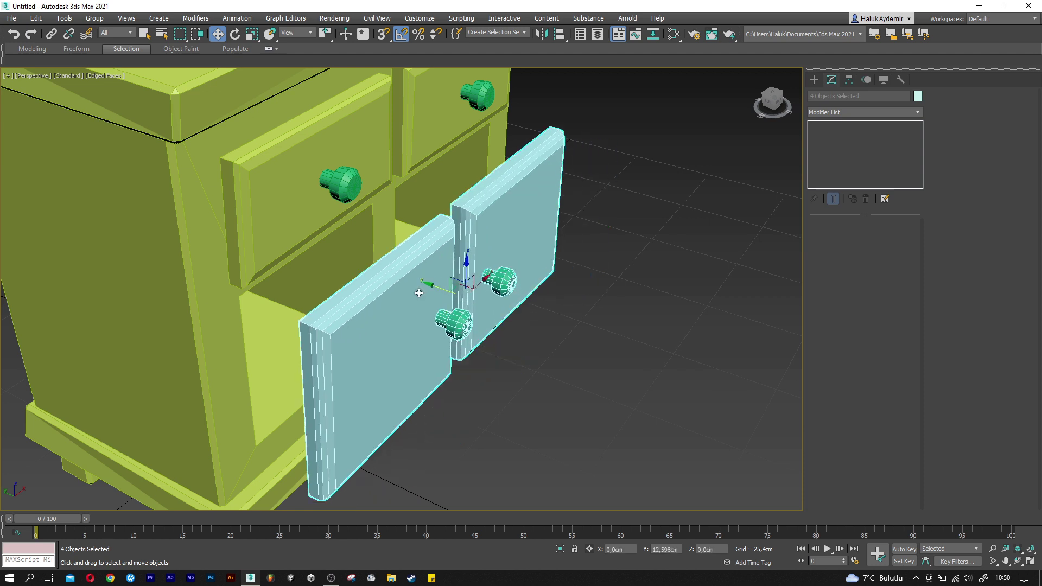
pyautogui.moveTo(369, 274); pyautogui.dragTo(371, 274)
pyautogui.hotkey('ctrl', 'd')
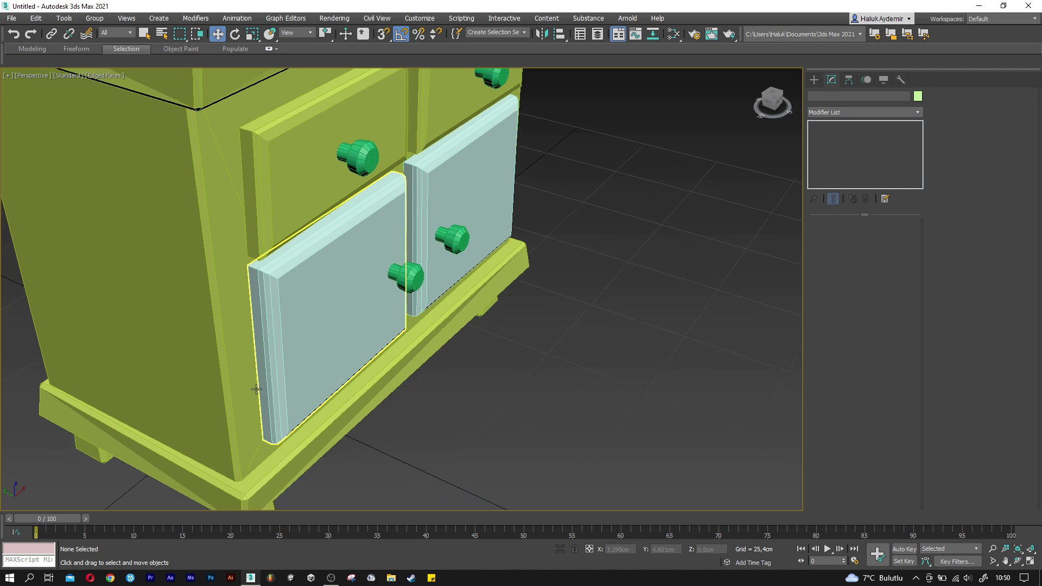
pyautogui.scroll(5, 357, 323)
pyautogui.click(485, 214)
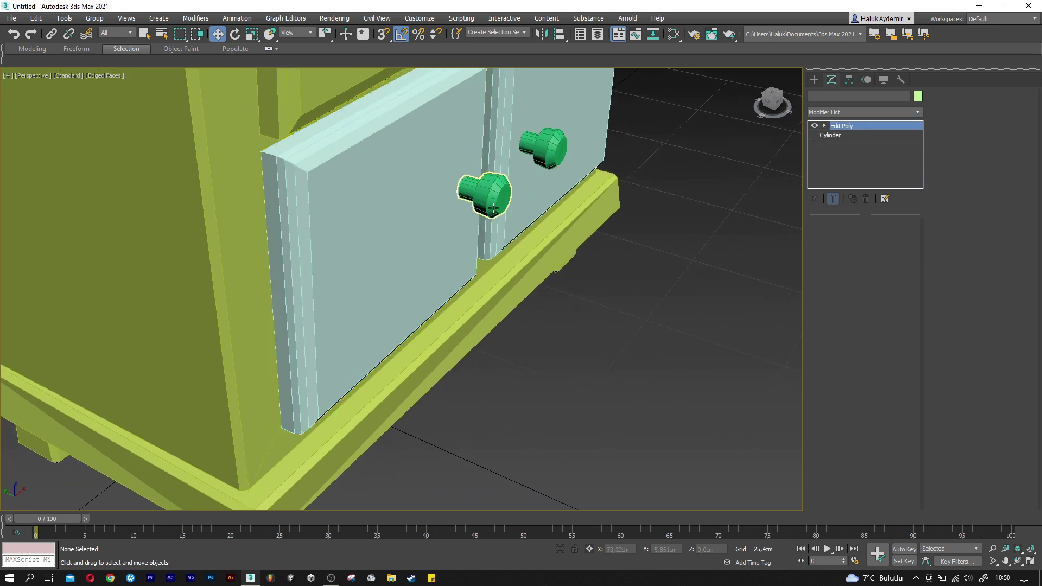
# Clone a knob to the door's lower-left and remove its Edit Poly modifier.
pyautogui.keyDown('shift'); pyautogui.moveTo(487, 193); pyautogui.dragTo(355, 303); pyautogui.keyUp('shift')
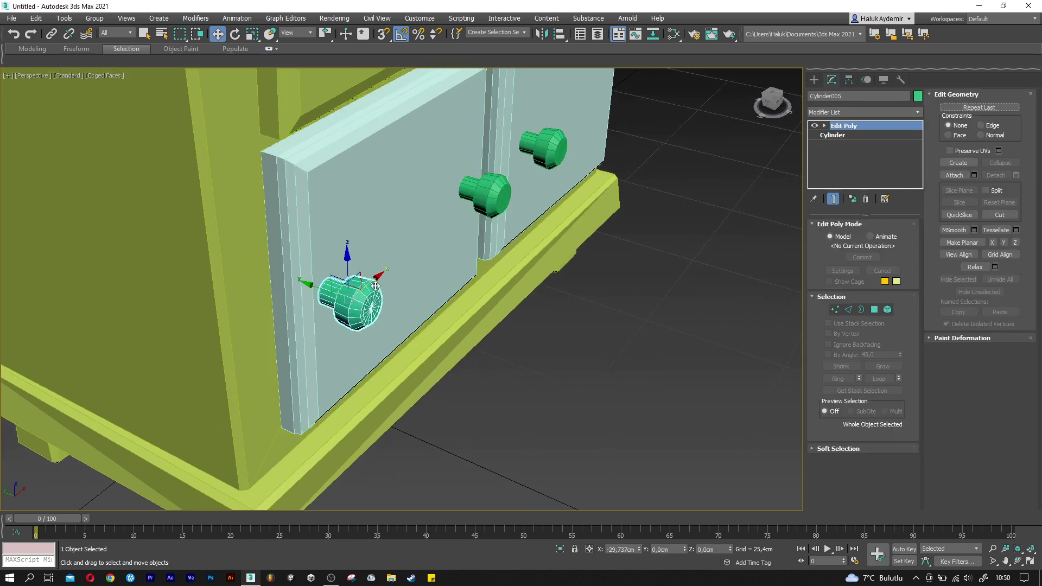
pyautogui.click(516, 337)
pyautogui.scroll(4, 367, 304)
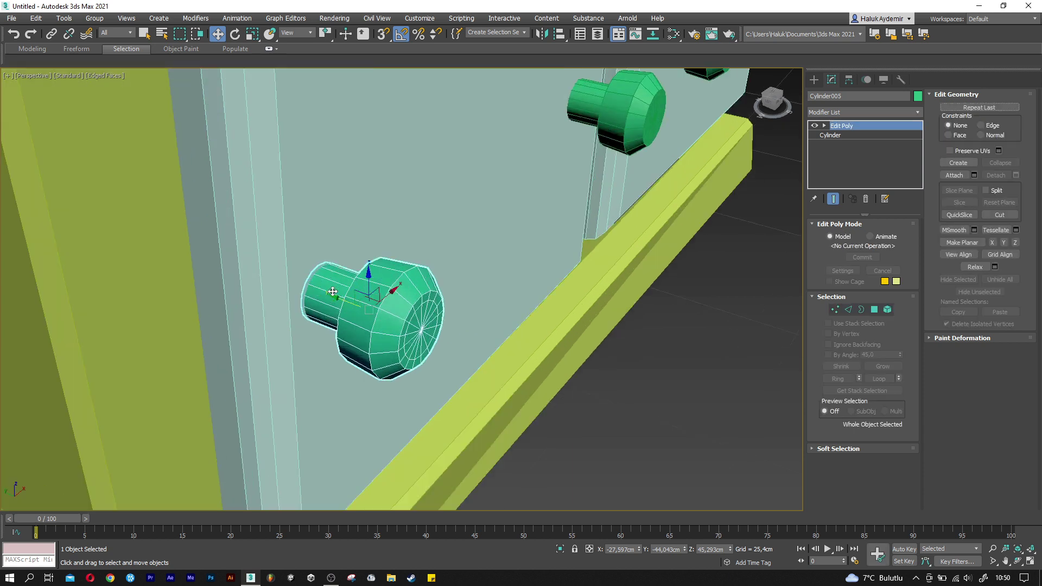
pyautogui.rightClick(844, 126)
pyautogui.click(870, 145)
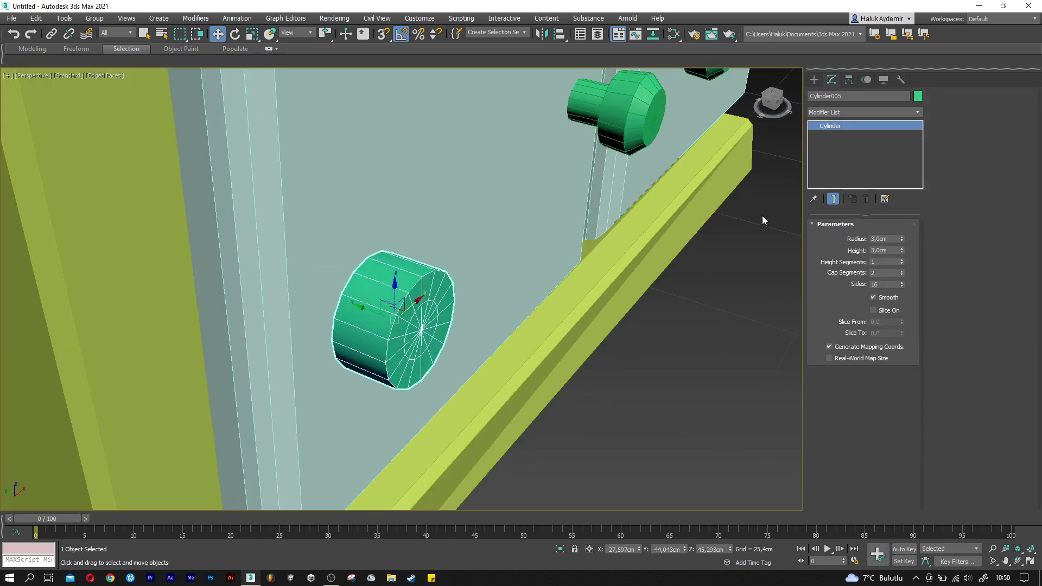
# Stand the copy upright as a 1 cm radius, 6 cm tall cylinder.
pyautogui.press('e')
pyautogui.moveTo(437, 307); pyautogui.dragTo(464, 331)
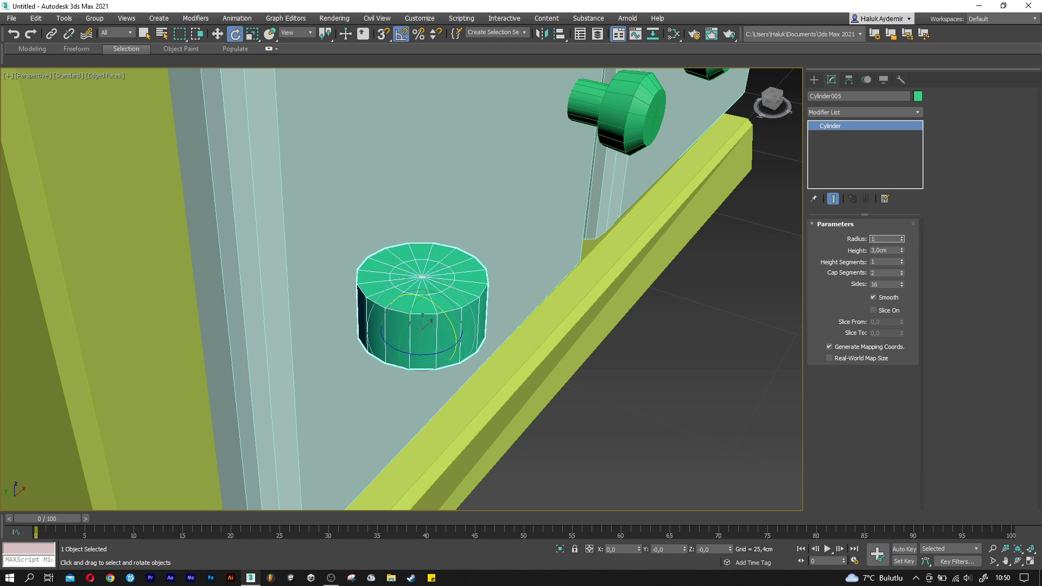
pyautogui.press('Tab')
pyautogui.press('Tab')
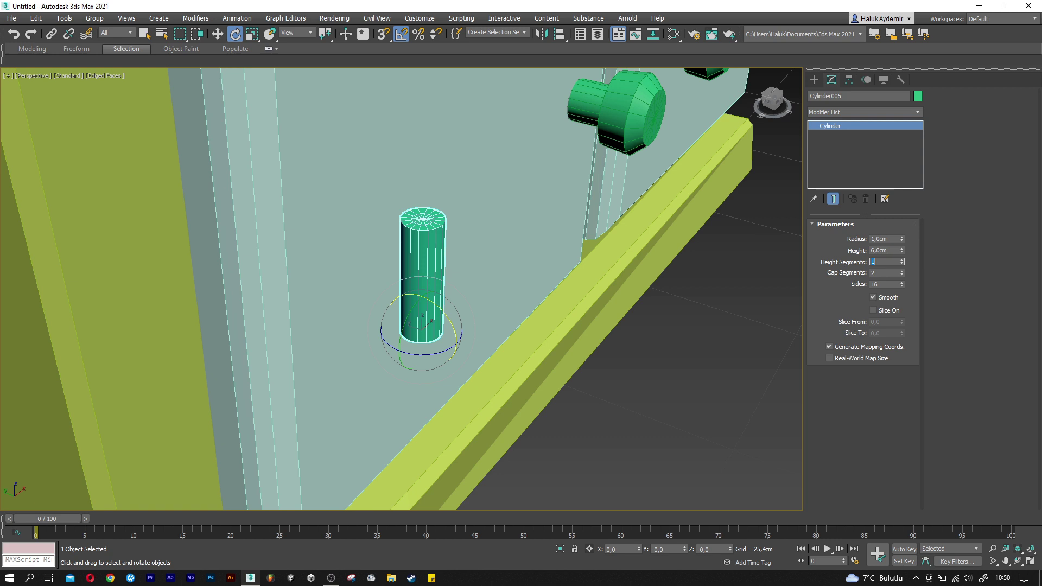
pyautogui.scroll(-1, 588, 267)
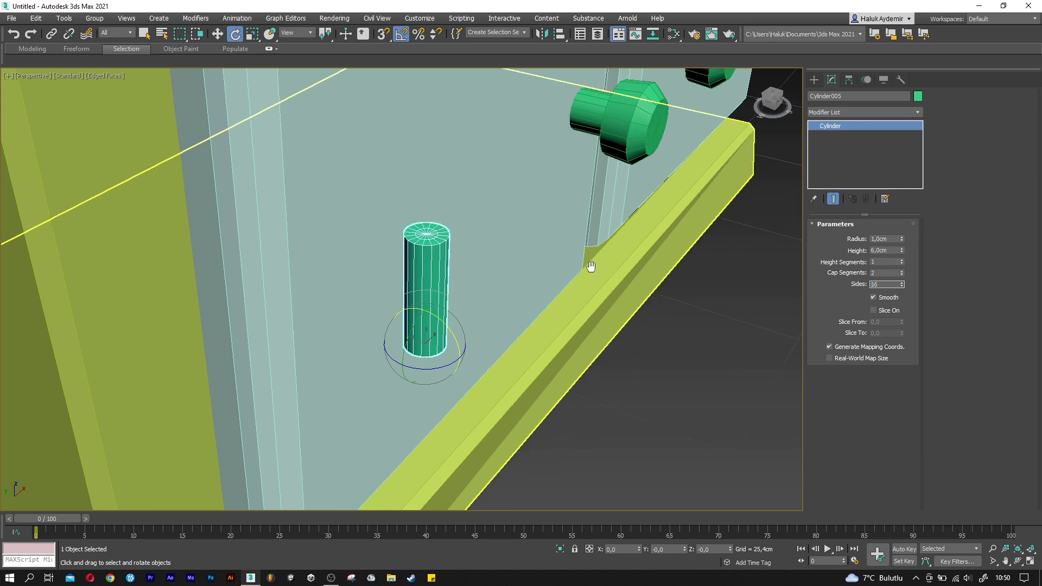
pyautogui.press('w')
pyautogui.scroll(2, 432, 262)
pyautogui.keyDown('shift'); pyautogui.moveTo(428, 286); pyautogui.dragTo(429, 175); pyautogui.keyUp('shift')
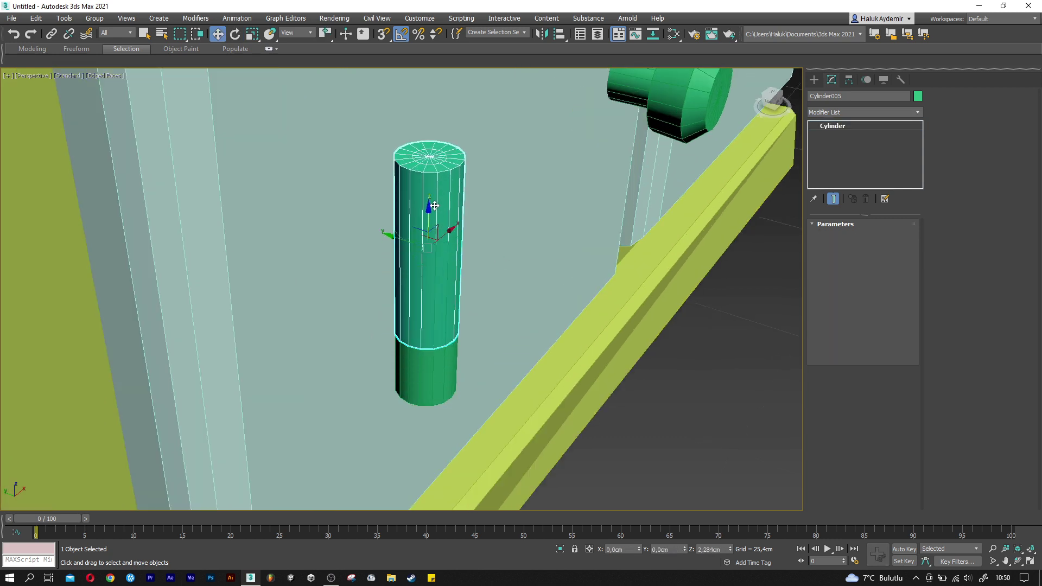
# Make a 1 cm tall copy of the hinge rod and raise it onto the top.
pyautogui.click(523, 336)
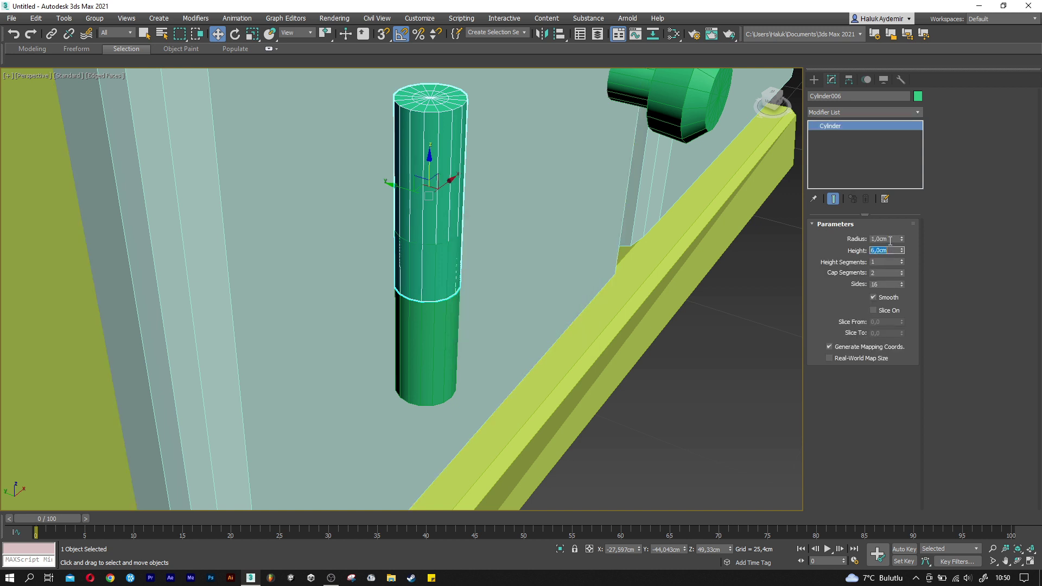
pyautogui.write('1')
pyautogui.press('Return')
pyautogui.moveTo(429, 231); pyautogui.dragTo(429, 184)
pyautogui.scroll(3, 428, 217)
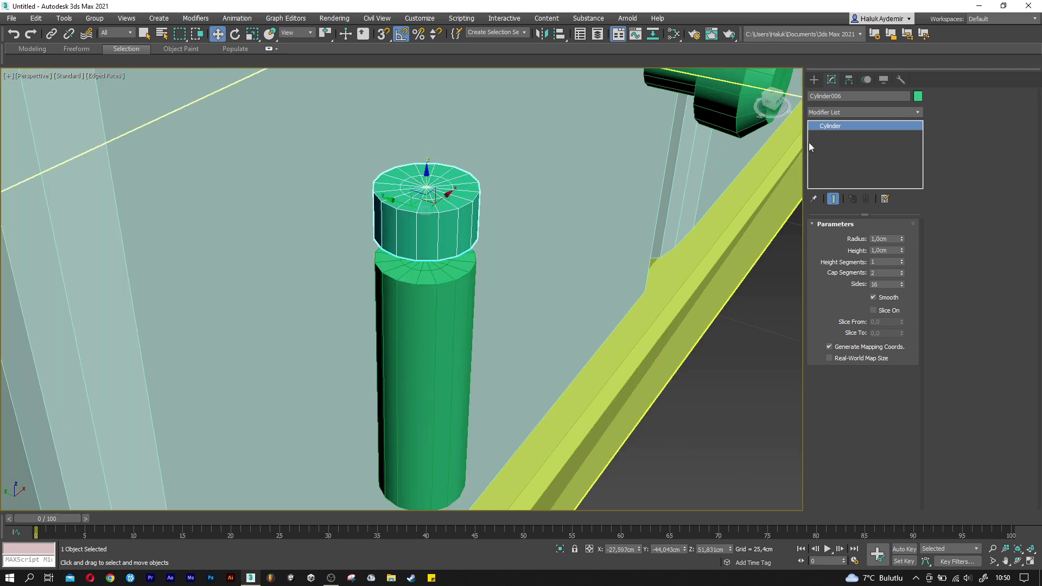
# Add an Edit Poly modifier to Cylinder006 and select its inner top polygons.
pyautogui.click(845, 114)
pyautogui.press('e')
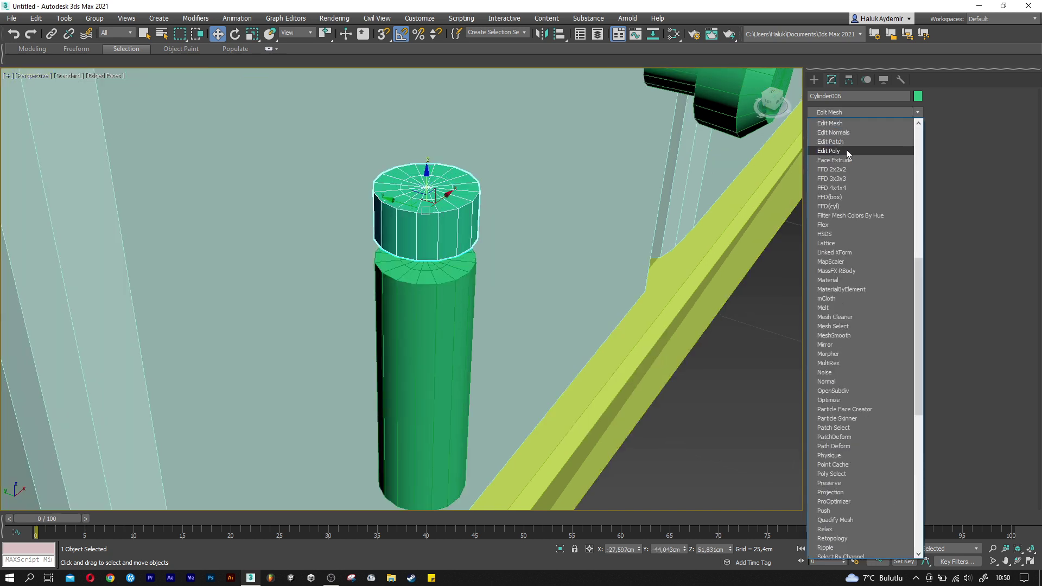
pyautogui.click(845, 150)
pyautogui.click(875, 309)
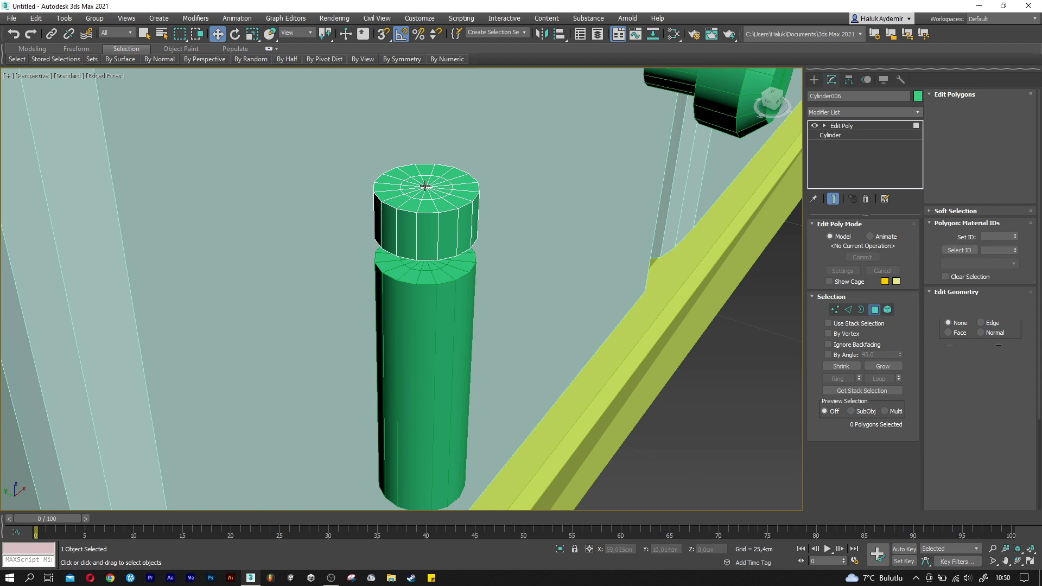
pyautogui.scroll(5, 428, 188)
pyautogui.click(388, 167)
pyautogui.keyDown('ctrl'); pyautogui.click(428, 164); pyautogui.keyUp('ctrl')
pyautogui.keyDown('ctrl'); pyautogui.click(460, 167); pyautogui.keyUp('ctrl')
pyautogui.keyDown('ctrl'); pyautogui.click(484, 178); pyautogui.keyUp('ctrl')
pyautogui.keyDown('ctrl'); pyautogui.click(492, 206); pyautogui.keyUp('ctrl')
pyautogui.keyDown('ctrl'); pyautogui.click(472, 222); pyautogui.keyUp('ctrl')
pyautogui.keyDown('ctrl'); pyautogui.click(422, 228); pyautogui.keyUp('ctrl')
pyautogui.keyDown('ctrl'); pyautogui.click(408, 225); pyautogui.keyUp('ctrl')
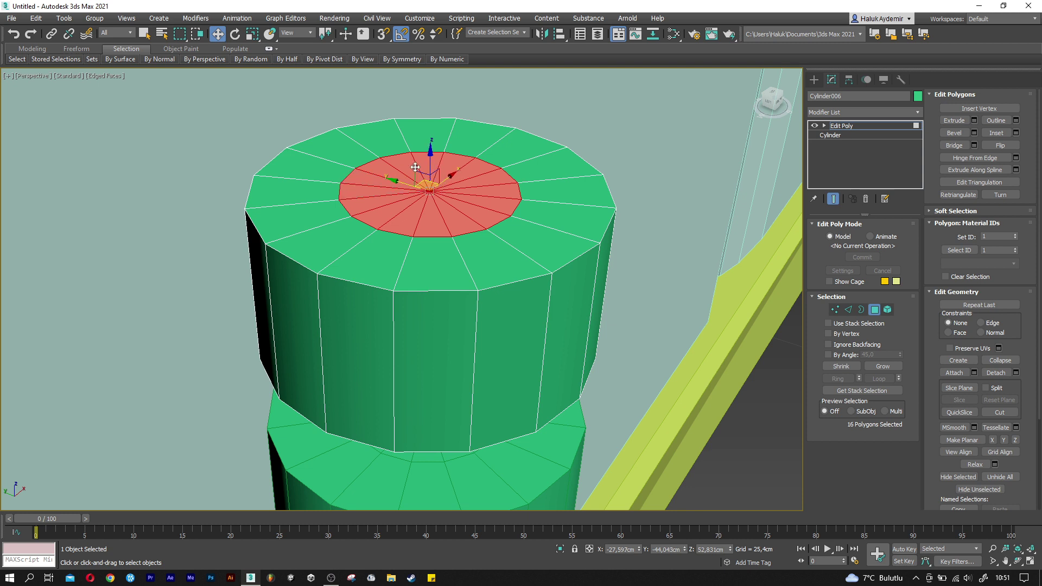
pyautogui.scroll(-4, 415, 167)
# Raise the selected polygons 0.314 cm along Z and seat the cap on the rod.
pyautogui.moveTo(425, 142); pyautogui.dragTo(425, 127)
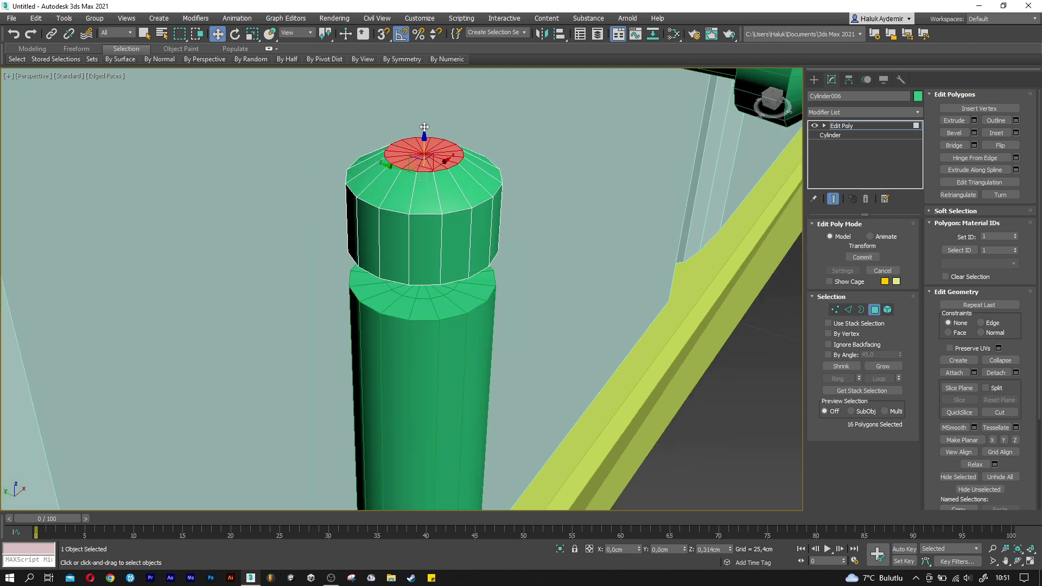
pyautogui.rightClick(425, 130)
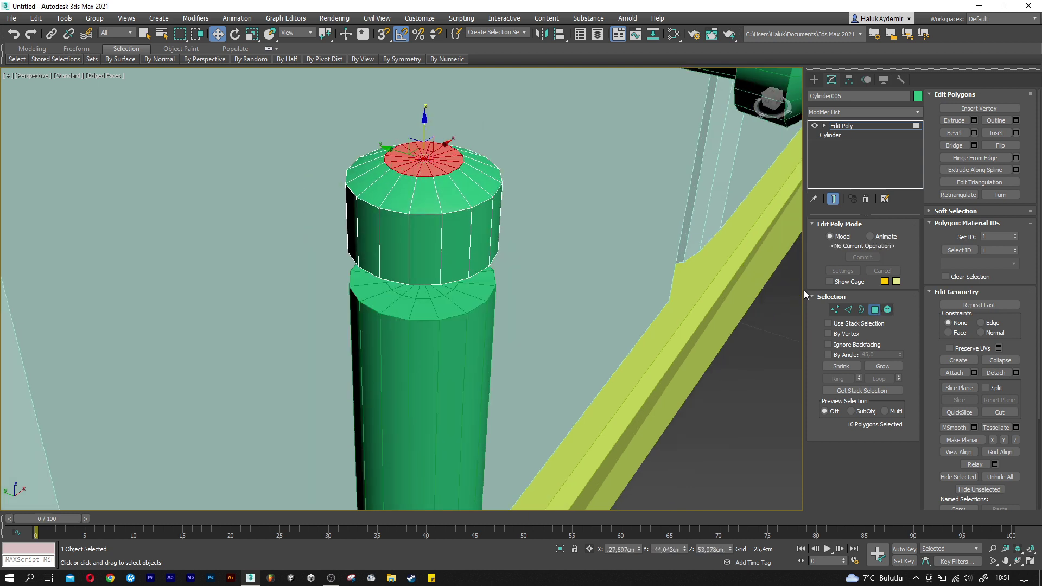
pyautogui.click(830, 135)
pyautogui.scroll(-1, 413, 169)
pyautogui.scroll(-2, 413, 169)
pyautogui.scroll(-2, 414, 169)
pyautogui.scroll(-2, 414, 170)
pyautogui.moveTo(413, 170); pyautogui.dragTo(422, 251)
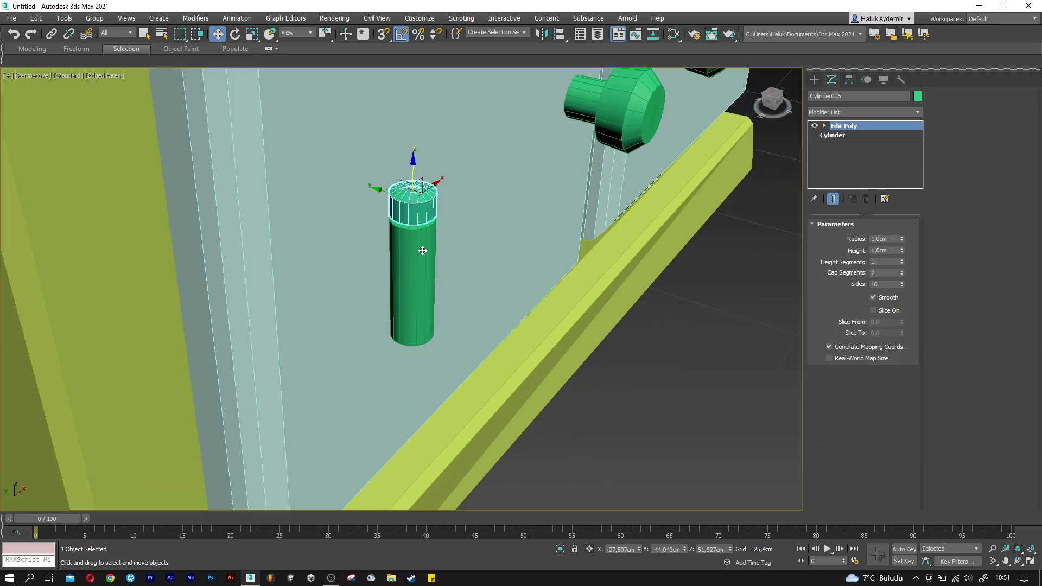
# Clone the cap downward and flip it 180° on X.
pyautogui.keyDown('shift'); pyautogui.moveTo(423, 251); pyautogui.dragTo(421, 353); pyautogui.keyUp('shift')
pyautogui.click(524, 335)
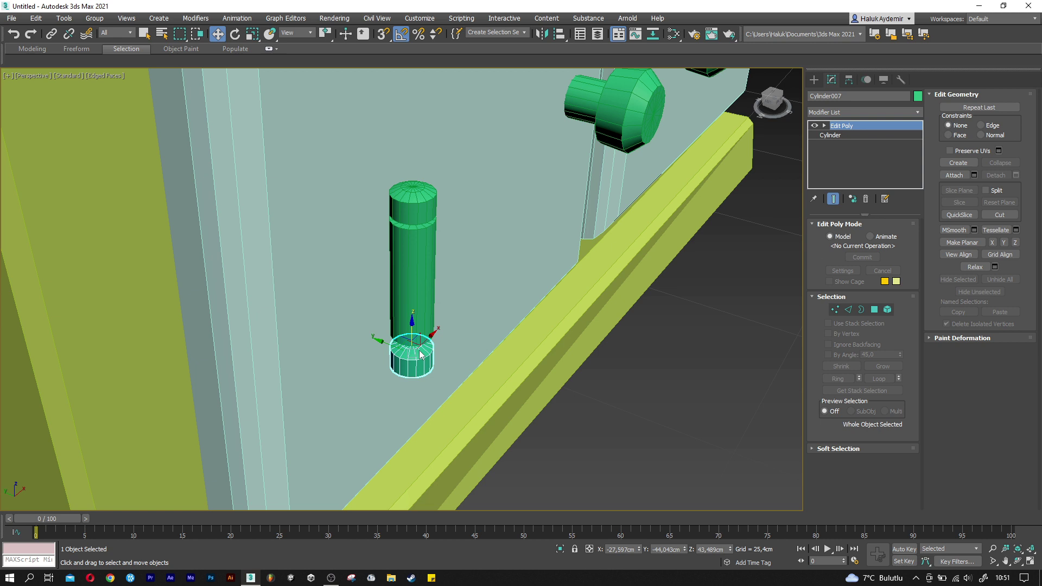
pyautogui.scroll(4, 421, 353)
pyautogui.press('e')
pyautogui.moveTo(411, 356); pyautogui.dragTo(489, 417)
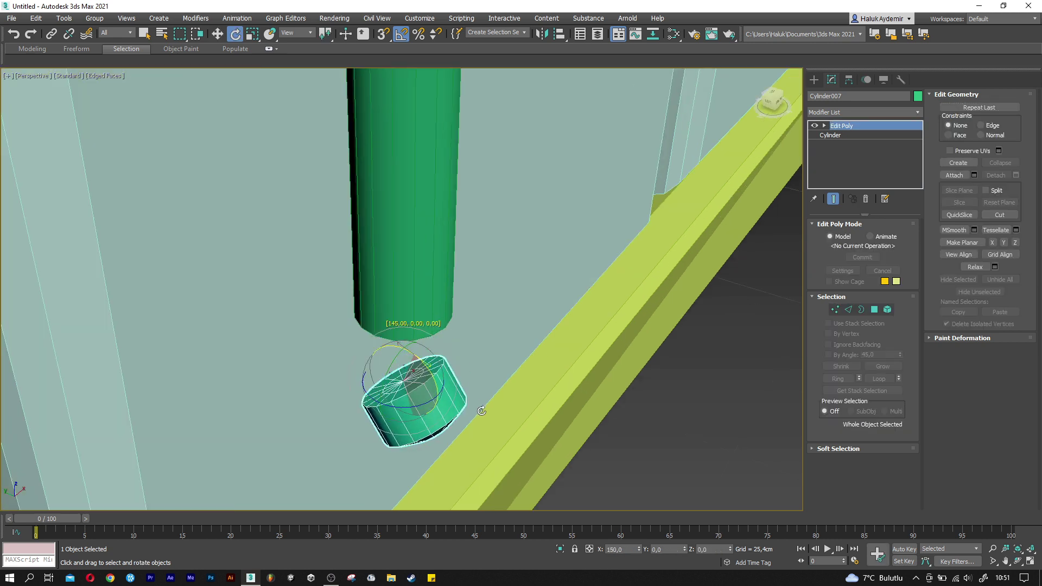
pyautogui.press('w')
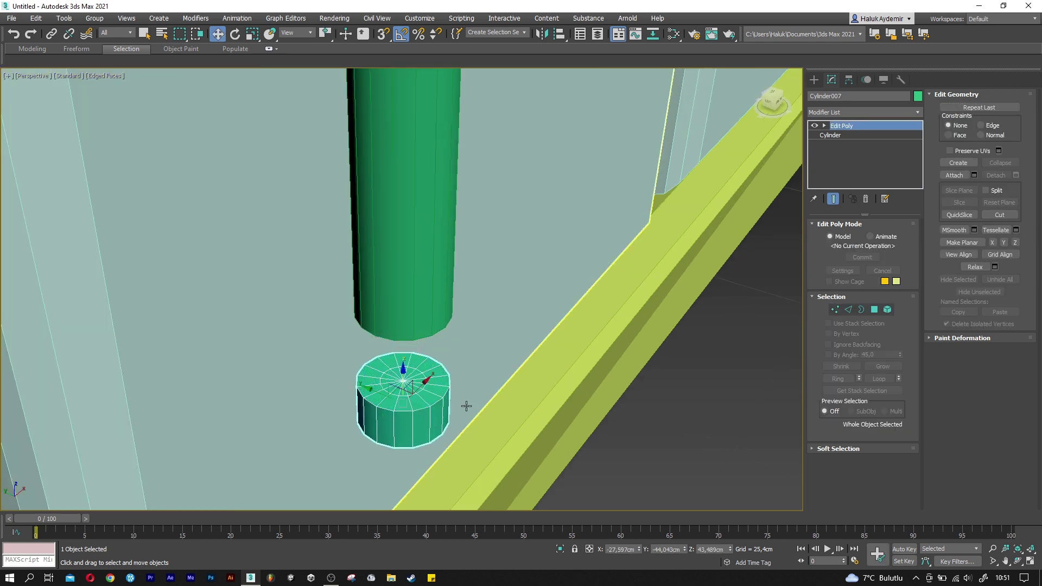
# In Front view, move the flipped cap under the rod and box-select all three hinge pieces.
pyautogui.press('f')
pyautogui.scroll(3, 149, 340)
pyautogui.scroll(2, 228, 363)
pyautogui.scroll(2, 246, 377)
pyautogui.moveTo(258, 390)
pyautogui.mouseDown(button='middle')
pyautogui.moveTo(392, 376)
pyautogui.moveTo(415, 398)
pyautogui.mouseUp(button='middle')
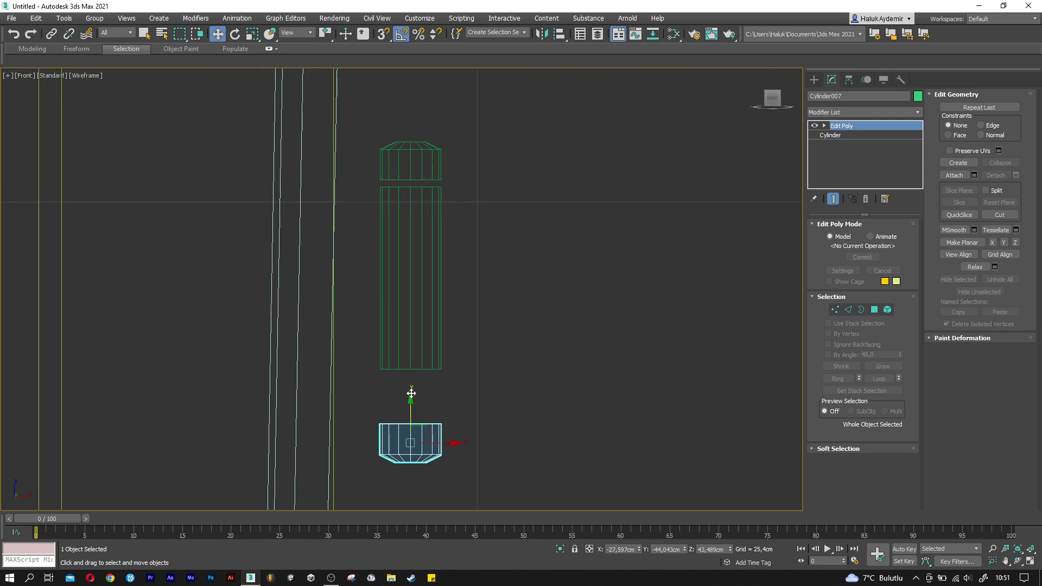
pyautogui.moveTo(411, 397); pyautogui.dragTo(417, 353)
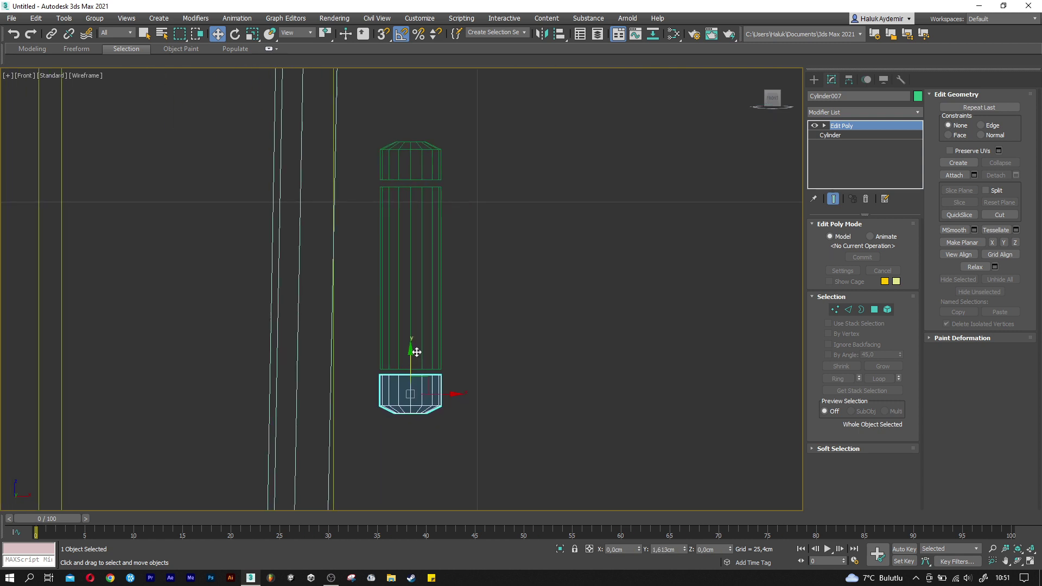
pyautogui.click(397, 155)
pyautogui.scroll(2, 402, 163)
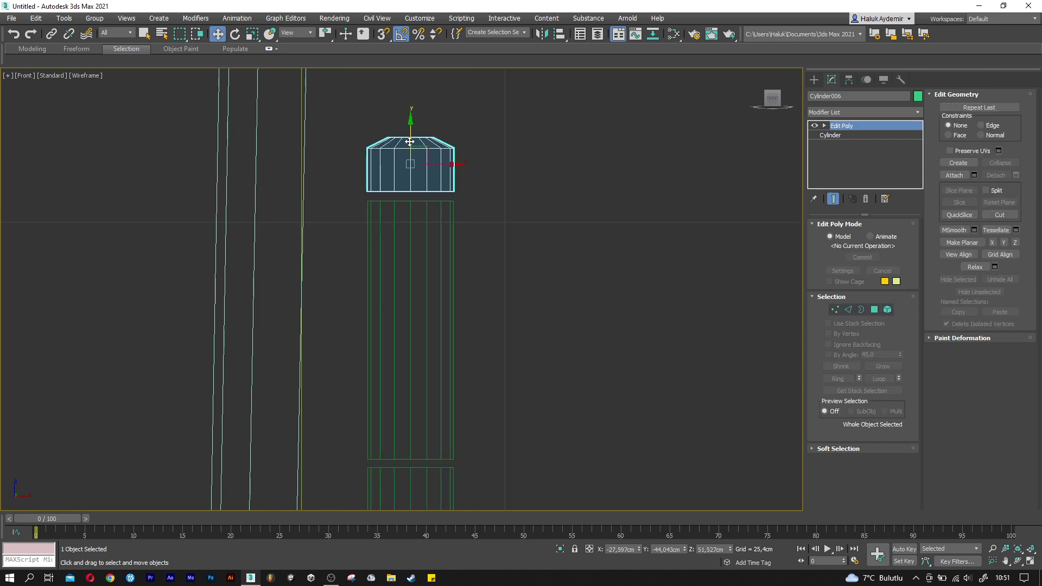
pyautogui.scroll(-2, 410, 367)
pyautogui.moveTo(376, 451); pyautogui.dragTo(458, 171)
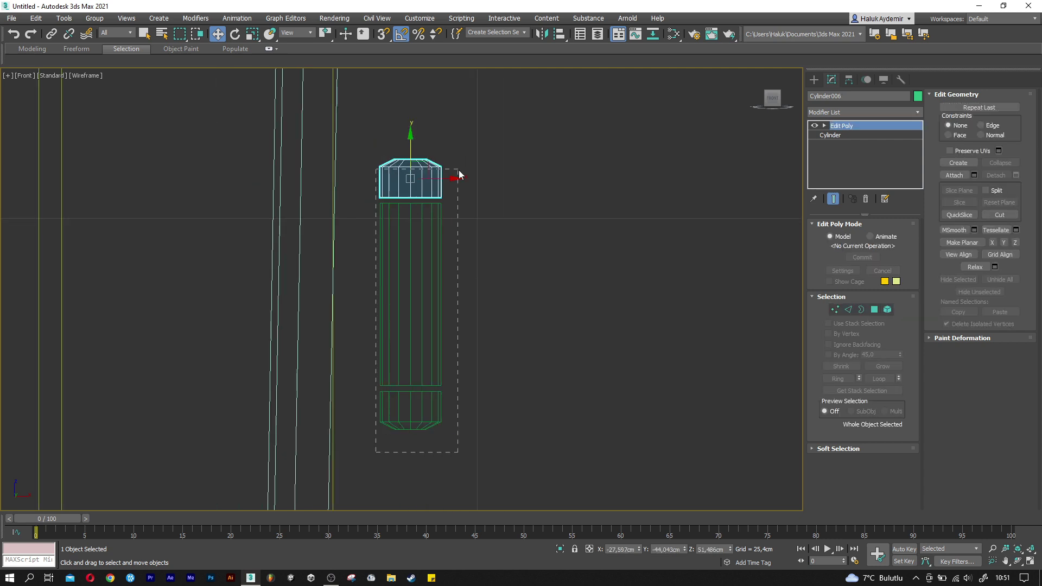
pyautogui.press('t')
pyautogui.scroll(-5, 405, 314)
# Move the three hinge pieces against the lower-left door's outer edge, lowered near its bottom.
pyautogui.moveTo(404, 315)
pyautogui.mouseDown(button='middle')
pyautogui.moveTo(485, 366)
pyautogui.moveTo(468, 400)
pyautogui.mouseUp(button='middle')
pyautogui.scroll(-2, 516, 362)
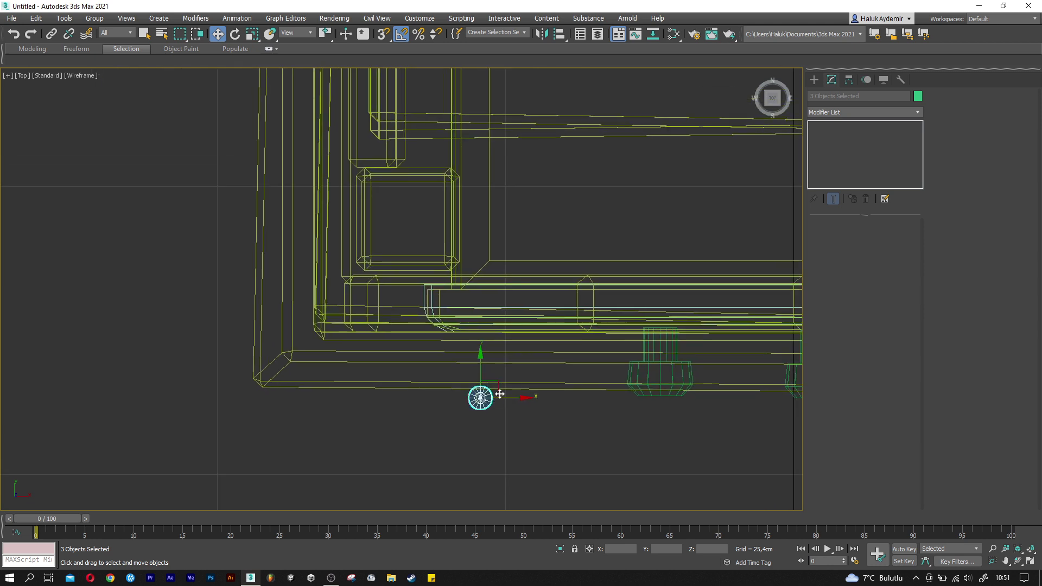
pyautogui.moveTo(499, 384)
pyautogui.mouseDown()
pyautogui.moveTo(430, 303)
pyautogui.moveTo(424, 310)
pyautogui.mouseUp()
pyautogui.scroll(4, 431, 303)
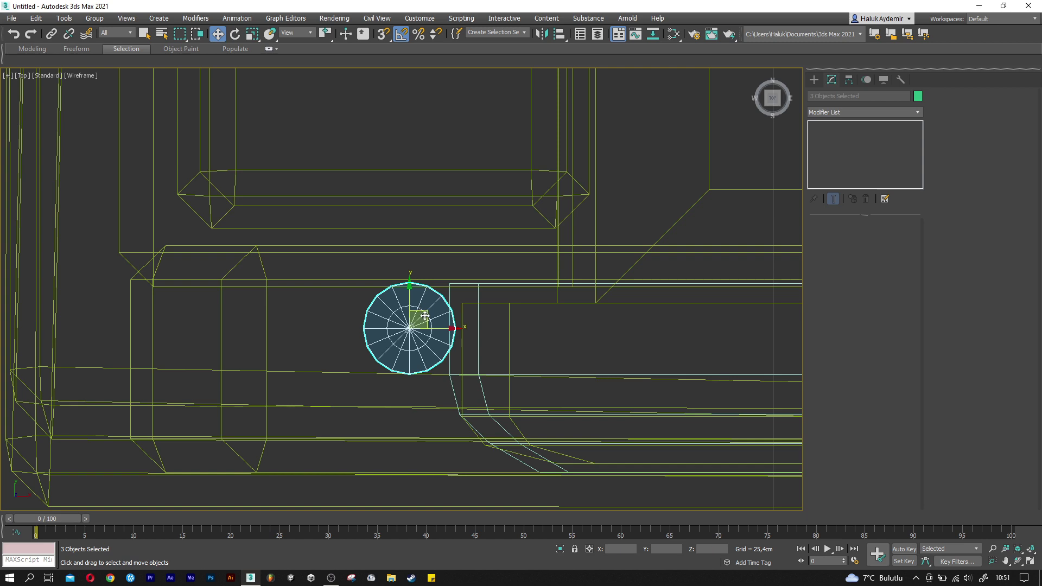
pyautogui.press('p')
pyautogui.moveTo(202, 219)
pyautogui.keyDown('alt'); pyautogui.mouseDown(button='middle')
pyautogui.moveTo(236, 267)
pyautogui.moveTo(198, 242)
pyautogui.moveTo(182, 212)
pyautogui.moveTo(245, 234)
pyautogui.mouseUp(button='middle'); pyautogui.keyUp('alt')
pyautogui.moveTo(245, 233); pyautogui.dragTo(251, 324)
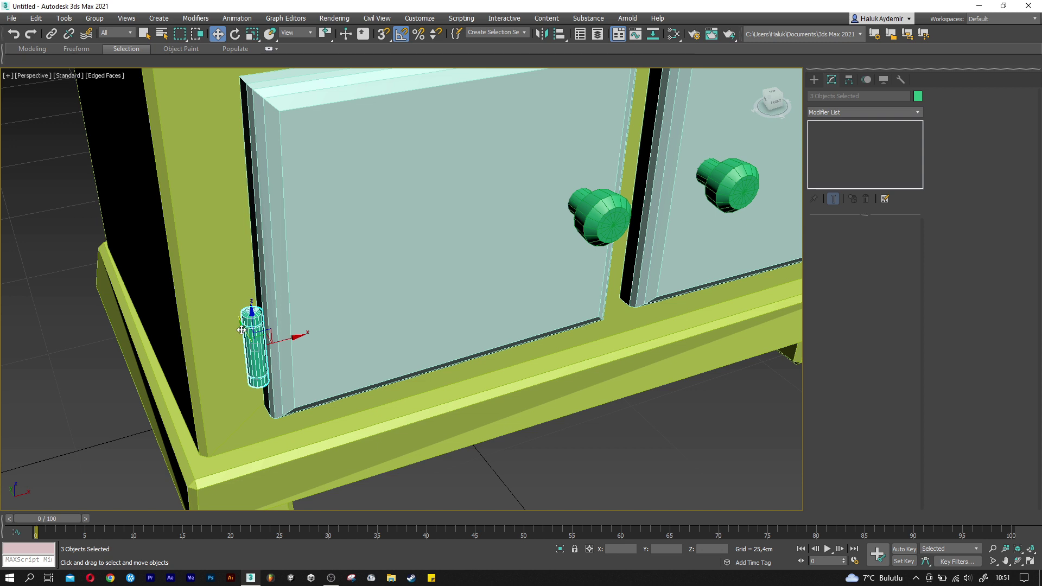
# Add a Smooth modifier to the hinge pieces with Auto Smooth at threshold 24.7.
pyautogui.scroll(3, 241, 330)
pyautogui.scroll(3, 282, 345)
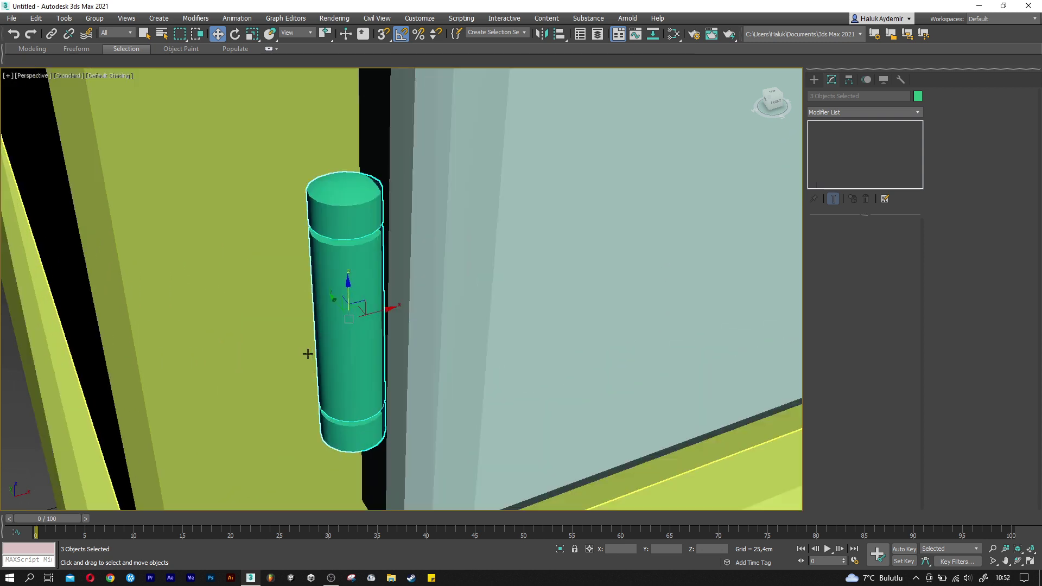
pyautogui.scroll(3, 308, 354)
pyautogui.scroll(1, 333, 365)
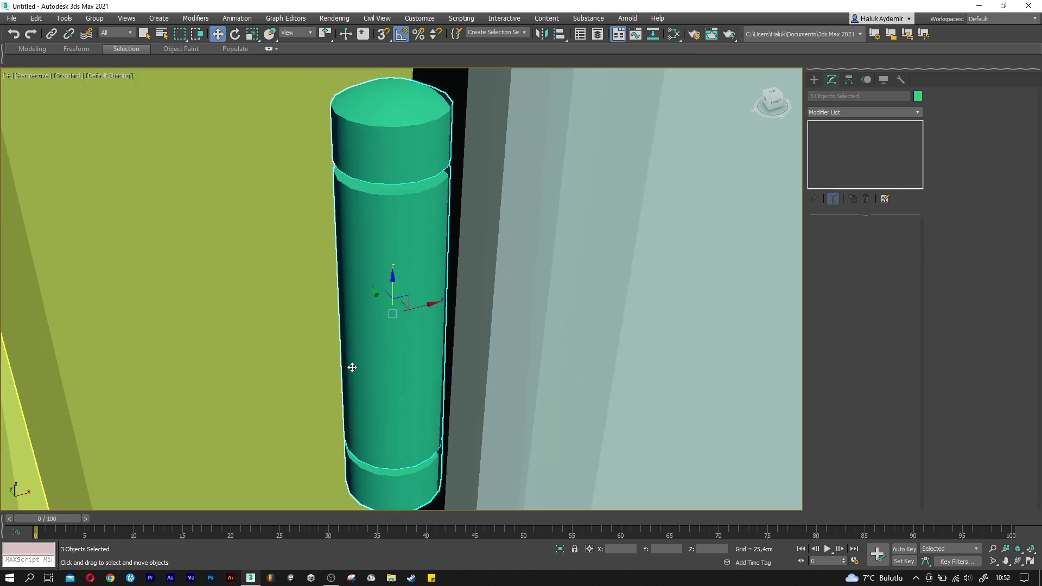
pyautogui.click(831, 112)
pyautogui.press('s')
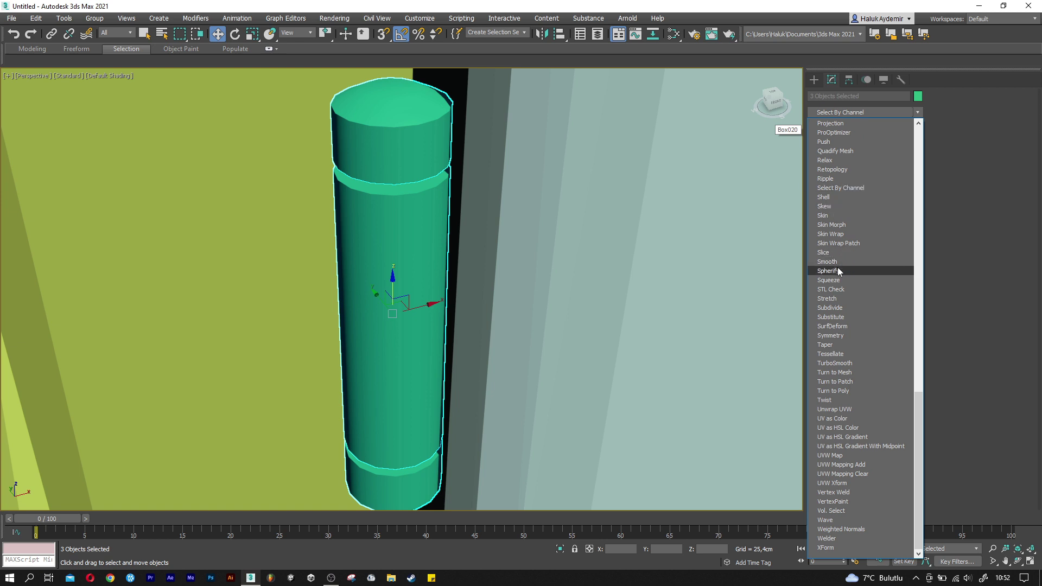
pyautogui.click(836, 262)
pyautogui.click(832, 237)
pyautogui.moveTo(893, 259); pyautogui.dragTo(891, 286)
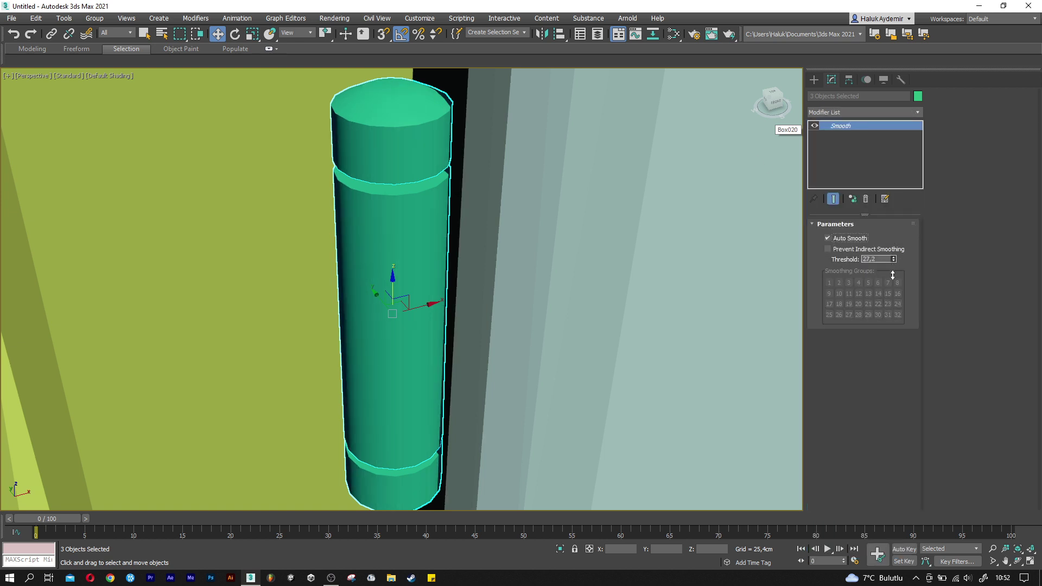
# Nudge the hinge slightly lower and reselect its top cap, body and bottom cap.
pyautogui.scroll(-5, 383, 243)
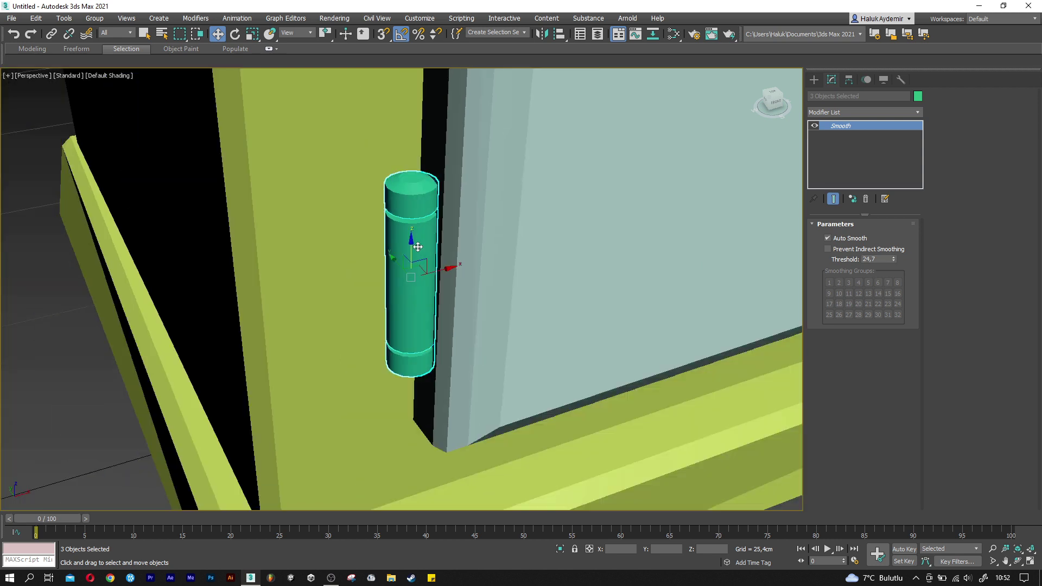
pyautogui.keyDown('alt'); pyautogui.moveTo(418, 253); pyautogui.dragTo(412, 234, button='middle'); pyautogui.keyUp('alt')
pyautogui.scroll(5, 412, 223)
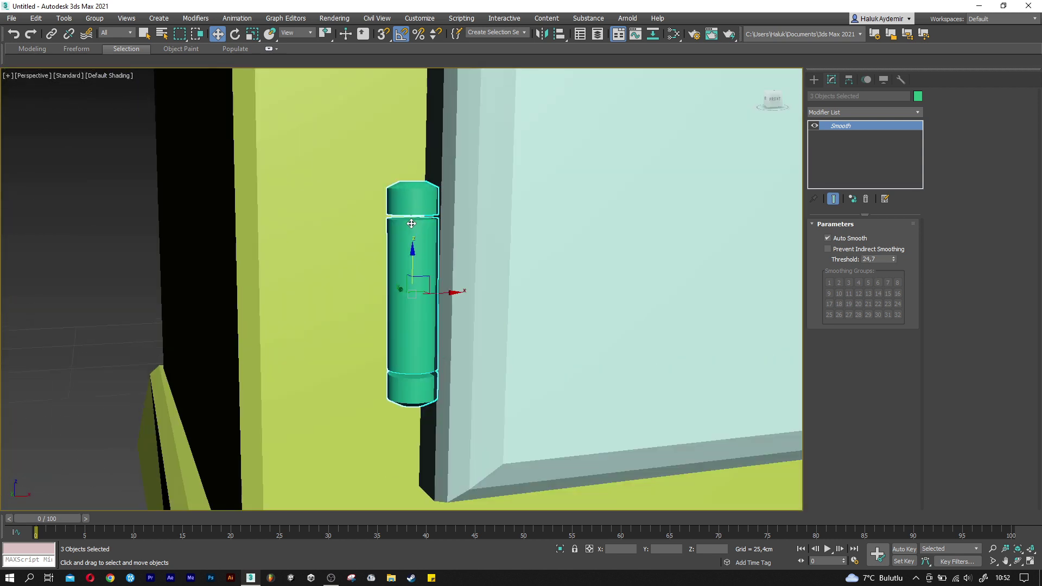
pyautogui.moveTo(412, 252); pyautogui.dragTo(413, 278)
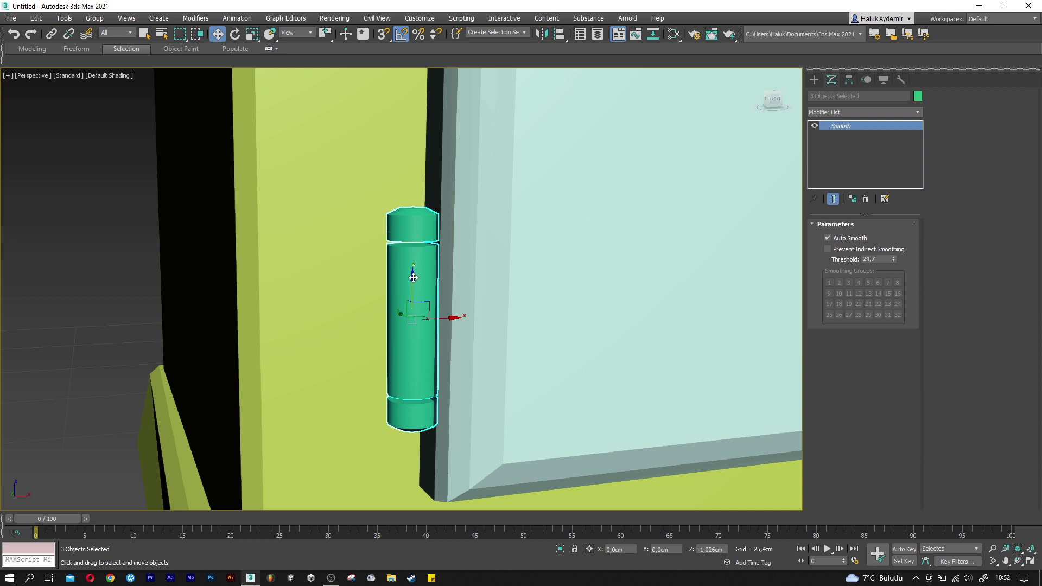
pyautogui.click(413, 225)
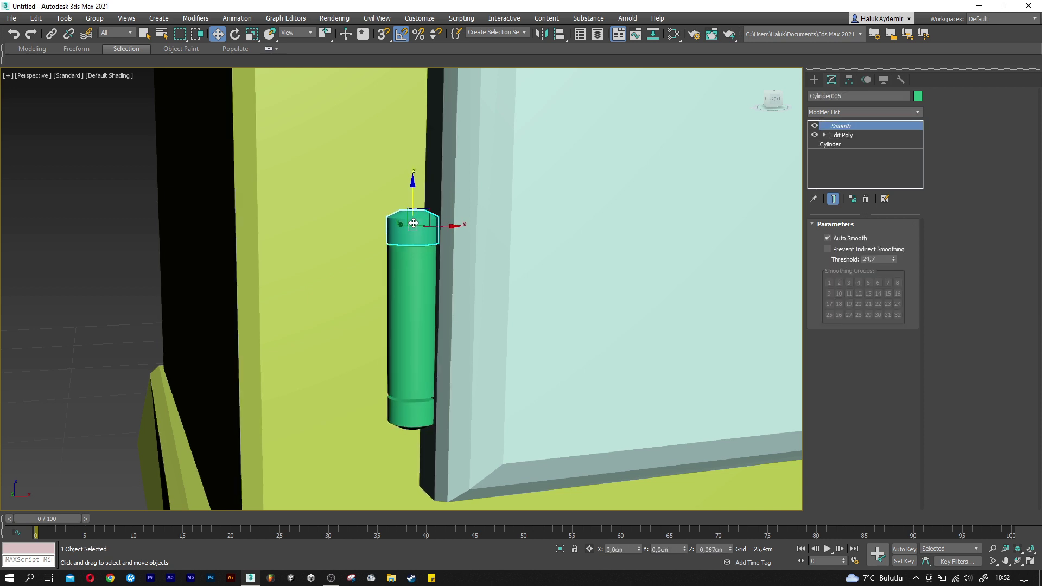
pyautogui.keyDown('ctrl'); pyautogui.click(406, 365); pyautogui.keyUp('ctrl')
pyautogui.keyDown('ctrl'); pyautogui.click(404, 415); pyautogui.keyUp('ctrl')
# Clone the hinge upward along the left door edge and select both hinges.
pyautogui.scroll(-3, 404, 380)
pyautogui.scroll(-2, 405, 374)
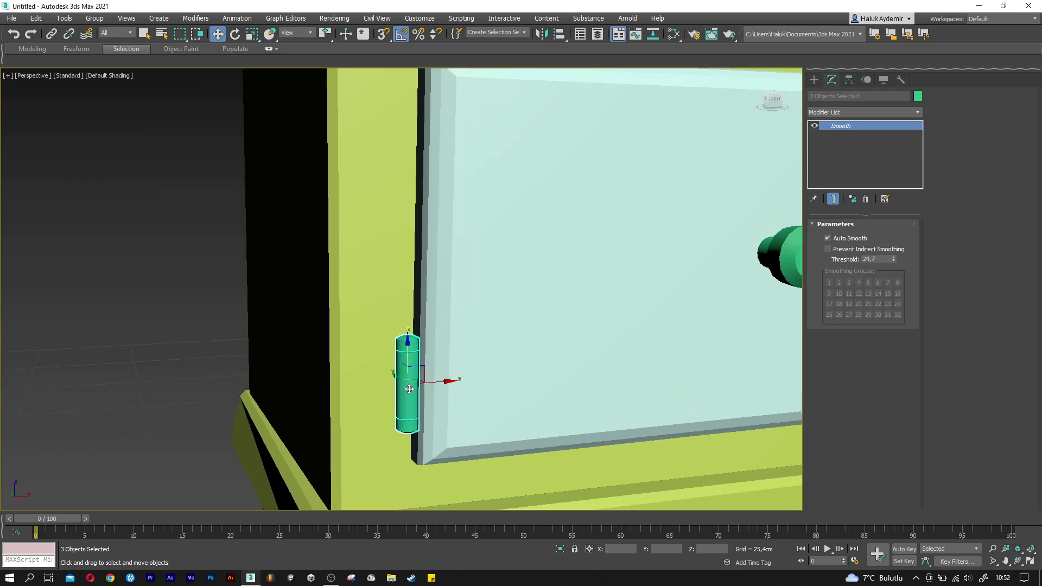
pyautogui.scroll(-2, 406, 370)
pyautogui.keyDown('shift'); pyautogui.moveTo(405, 351); pyautogui.dragTo(406, 201); pyautogui.keyUp('shift')
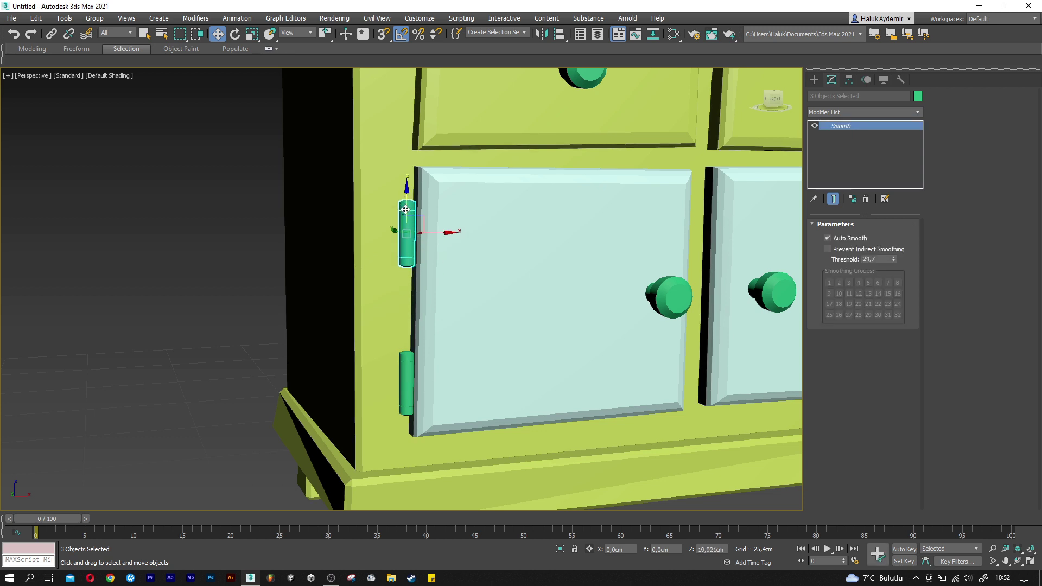
pyautogui.press('Return')
pyautogui.scroll(2, 446, 272)
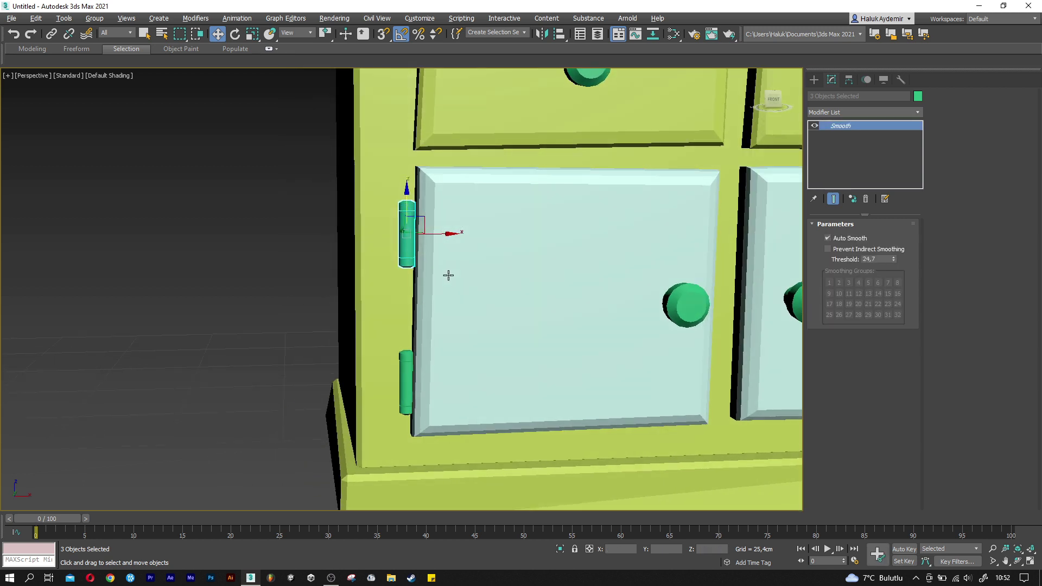
pyautogui.scroll(2, 427, 229)
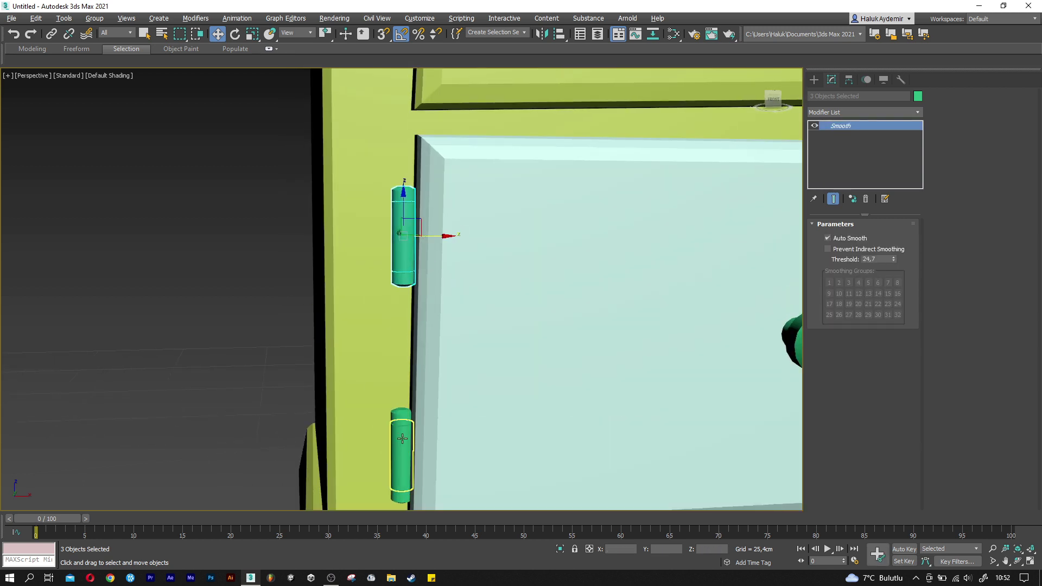
pyautogui.keyDown('ctrl'); pyautogui.click(402, 419); pyautogui.keyUp('ctrl')
pyautogui.scroll(-5, 305, 340)
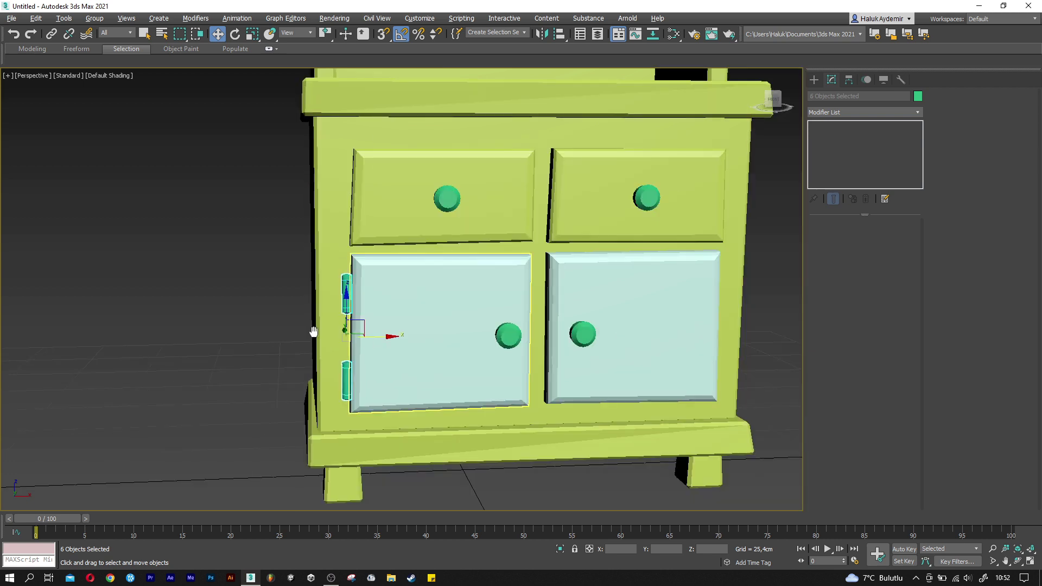
# Copy both hinges over to the right lower door and nudge them sideways onto its outer edge.
pyautogui.moveTo(326, 326); pyautogui.dragTo(226, 325, button='middle')
pyautogui.moveTo(276, 318)
pyautogui.mouseDown()
pyautogui.moveTo(520, 322)
pyautogui.moveTo(647, 296)
pyautogui.mouseUp()
pyautogui.click(531, 334)
pyautogui.scroll(-1, 646, 297)
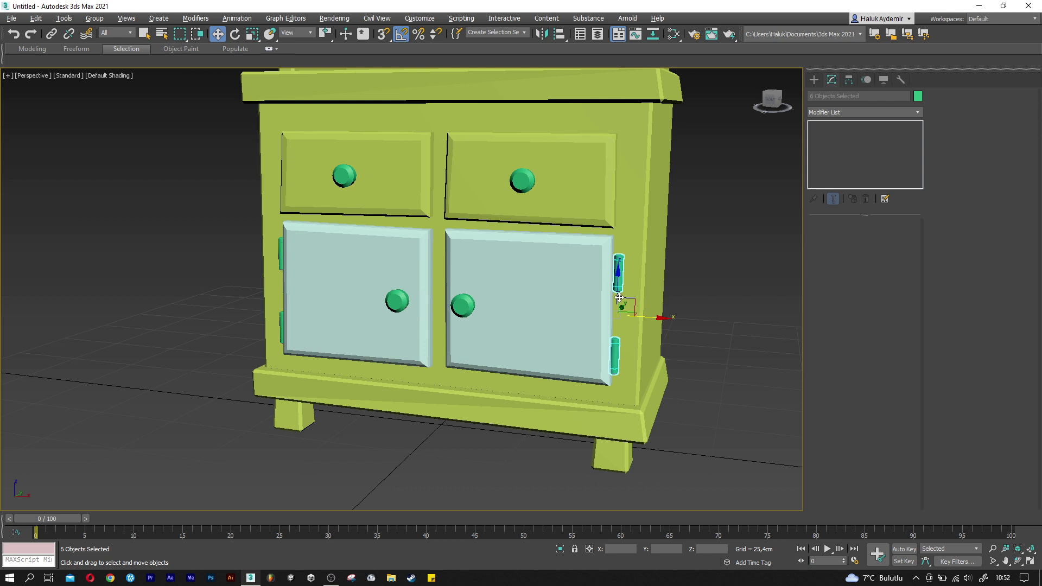
pyautogui.scroll(4, 635, 331)
pyautogui.scroll(3, 630, 351)
pyautogui.moveTo(628, 315); pyautogui.dragTo(629, 315)
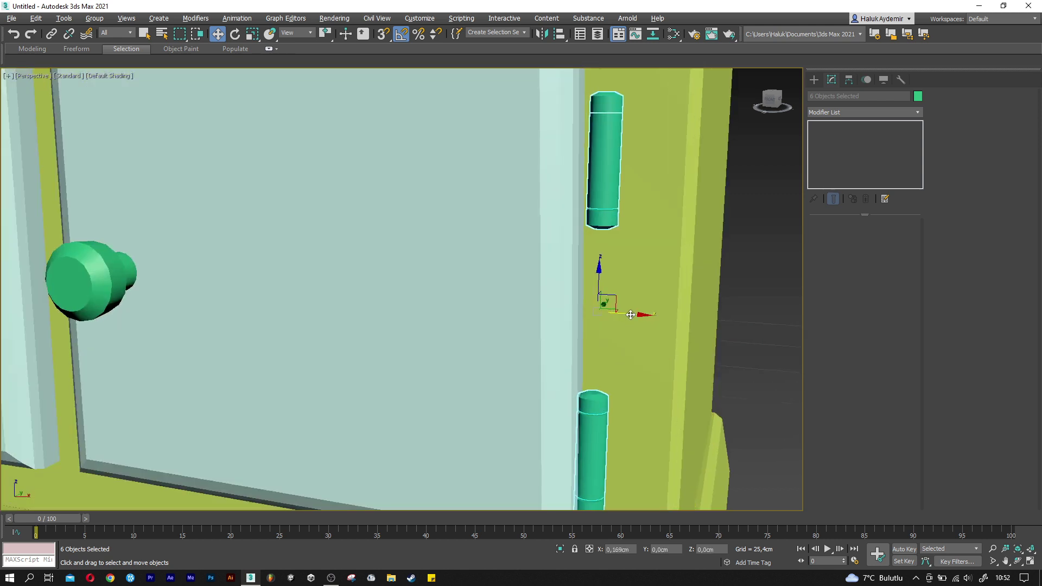
# Select the right door's upper and lower hinges, the door itself and its knob.
pyautogui.moveTo(599, 262); pyautogui.dragTo(598, 311, button='middle')
pyautogui.click(600, 255)
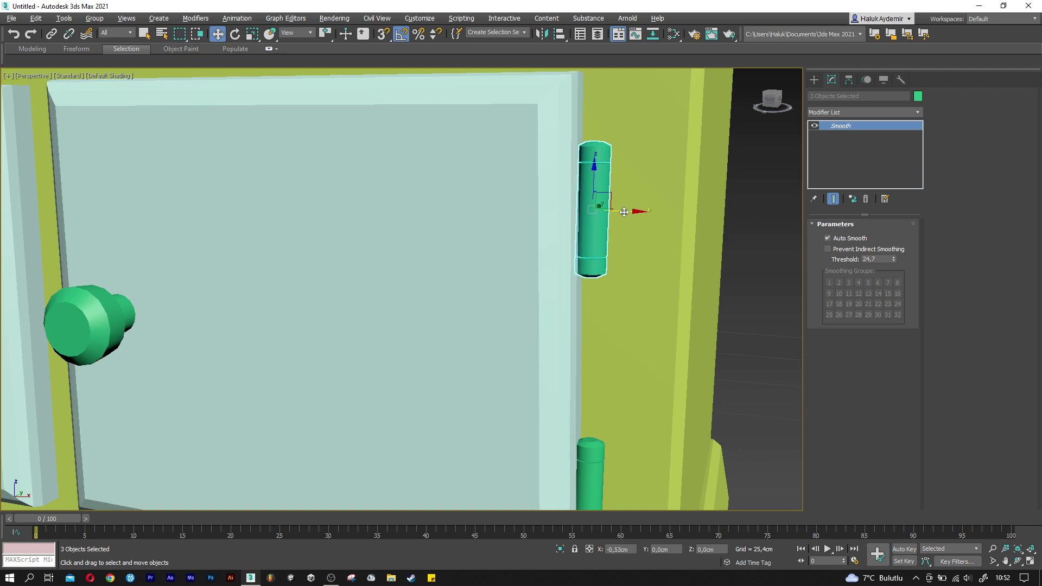
pyautogui.scroll(-2, 634, 212)
pyautogui.keyDown('ctrl'); pyautogui.click(592, 390); pyautogui.keyUp('ctrl')
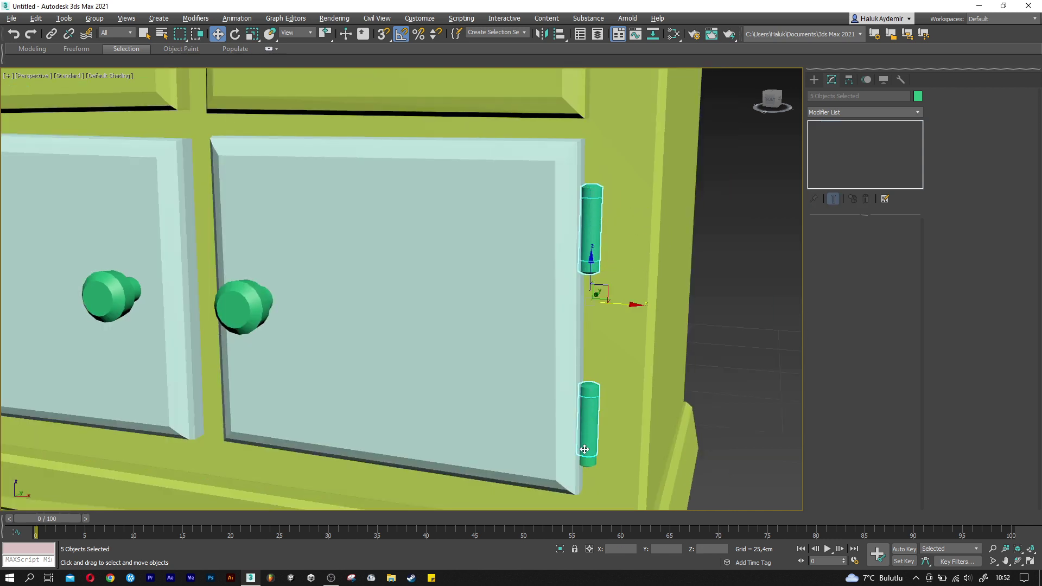
pyautogui.keyDown('ctrl'); pyautogui.click(279, 325); pyautogui.keyUp('ctrl')
pyautogui.keyDown('ctrl'); pyautogui.click(258, 298); pyautogui.keyUp('ctrl')
# Group the selected right door, knob and hinges as Group001.
pyautogui.moveTo(268, 291); pyautogui.dragTo(311, 286, button='middle')
pyautogui.click(94, 19)
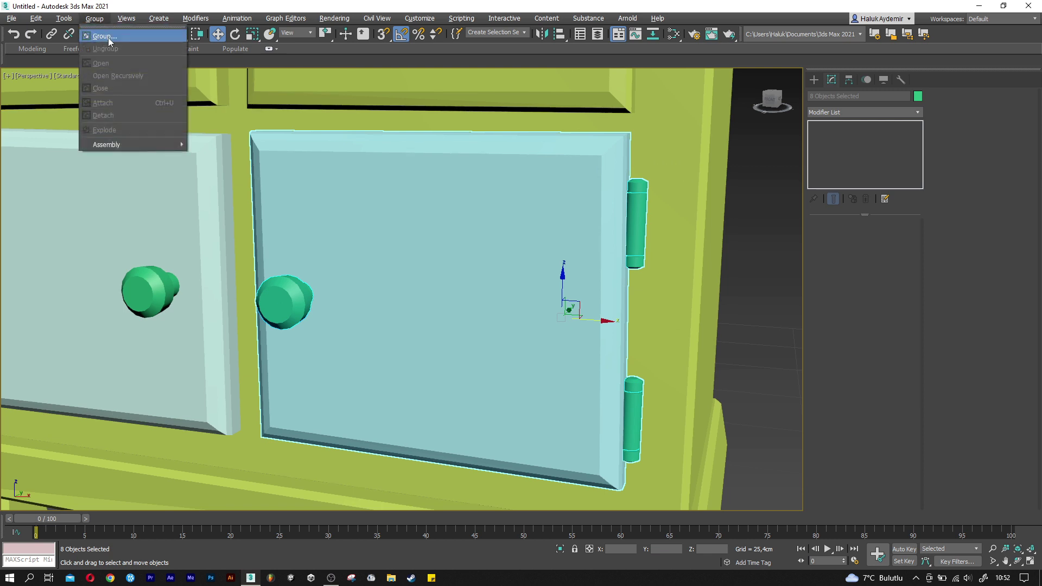
pyautogui.click(109, 38)
pyautogui.click(525, 313)
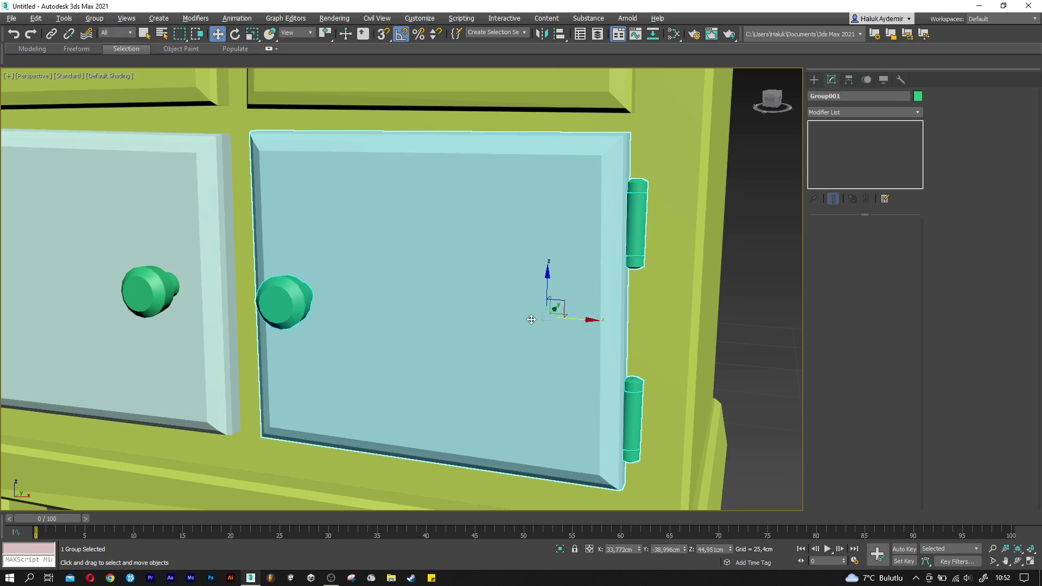
pyautogui.scroll(-5, 532, 320)
# With Affect Pivot Only, move Group001's pivot onto the hinge line.
pyautogui.keyDown('alt'); pyautogui.moveTo(531, 320); pyautogui.dragTo(475, 382, button='middle'); pyautogui.keyUp('alt')
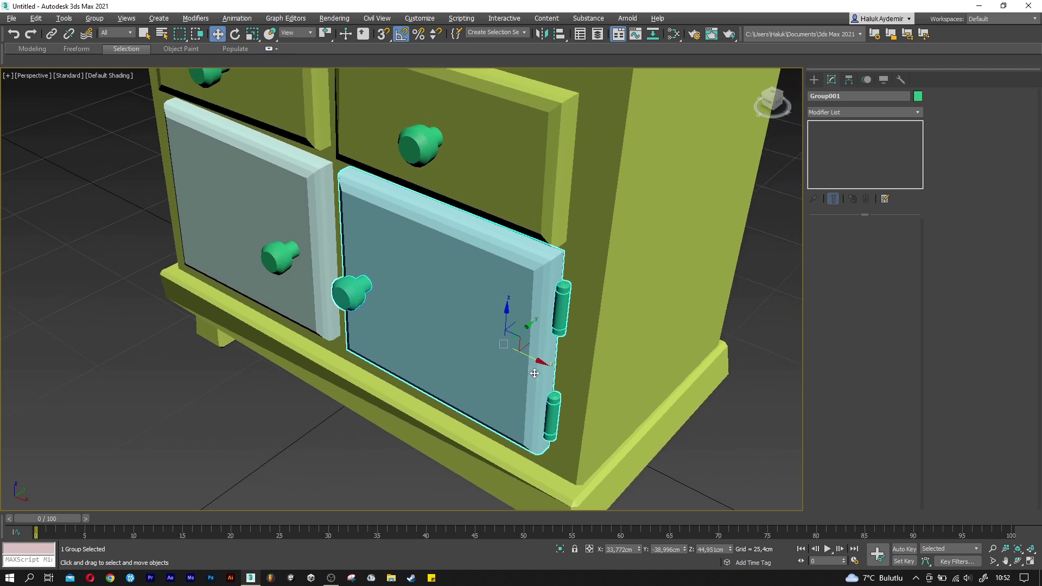
pyautogui.click(848, 80)
pyautogui.click(863, 154)
pyautogui.keyDown('alt'); pyautogui.moveTo(462, 347); pyautogui.dragTo(477, 334, button='middle'); pyautogui.keyUp('alt')
pyautogui.moveTo(462, 335); pyautogui.dragTo(559, 380)
pyautogui.moveTo(559, 380)
pyautogui.keyDown('alt'); pyautogui.mouseDown(button='middle')
pyautogui.moveTo(505, 370)
pyautogui.moveTo(518, 369)
pyautogui.mouseUp(button='middle'); pyautogui.keyUp('alt')
pyautogui.moveTo(523, 366); pyautogui.dragTo(560, 365)
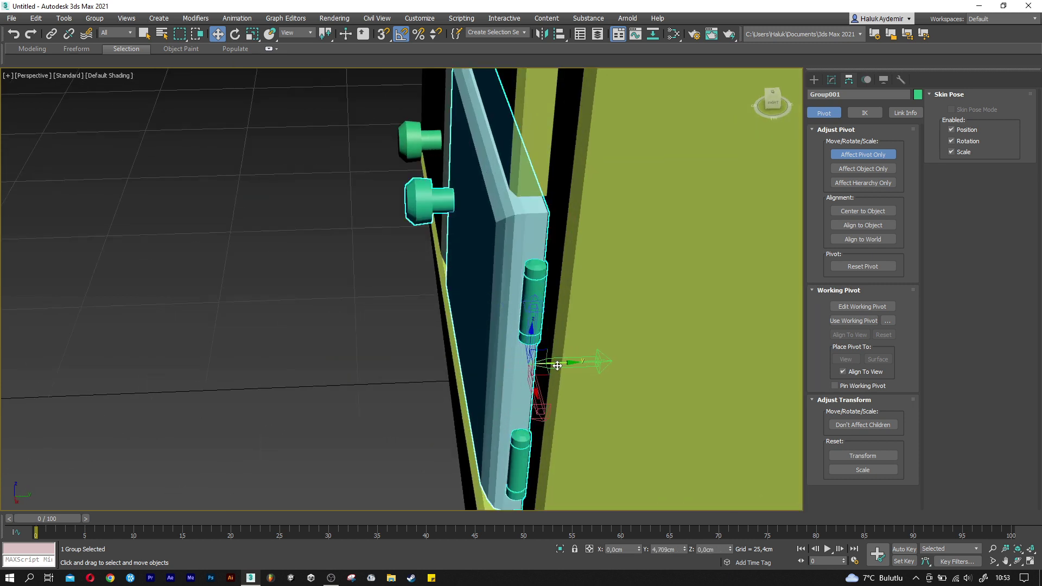
pyautogui.keyDown('alt'); pyautogui.moveTo(558, 366); pyautogui.dragTo(601, 354, button='middle'); pyautogui.keyUp('alt')
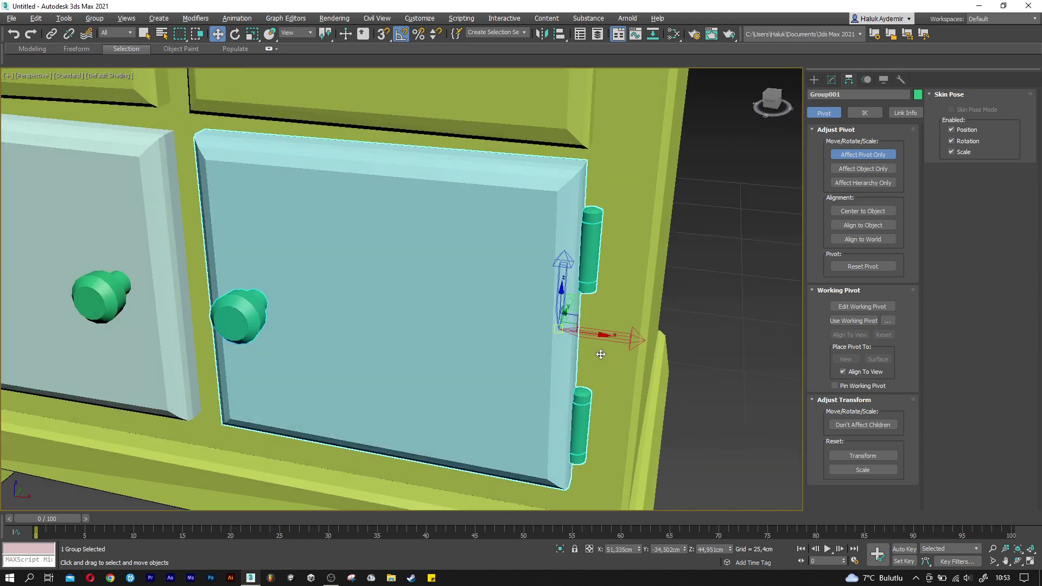
pyautogui.moveTo(590, 334); pyautogui.dragTo(603, 340)
# Rotate Group001 to test the door swinging on its hinges, leaving it closed and pivot editing off.
pyautogui.press('e')
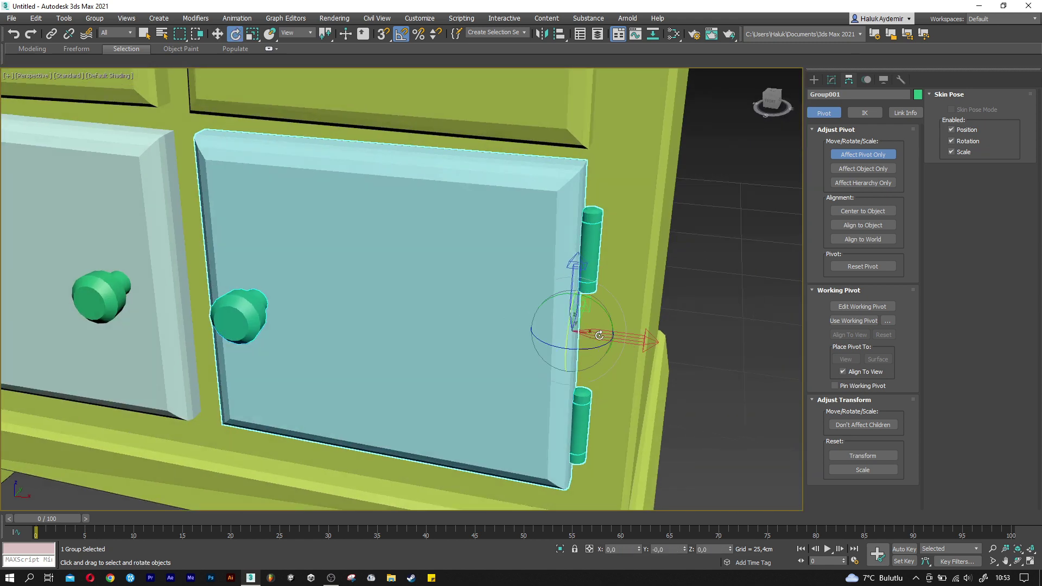
pyautogui.keyDown('alt'); pyautogui.moveTo(596, 339); pyautogui.dragTo(608, 326, button='middle'); pyautogui.keyUp('alt')
pyautogui.click(851, 157)
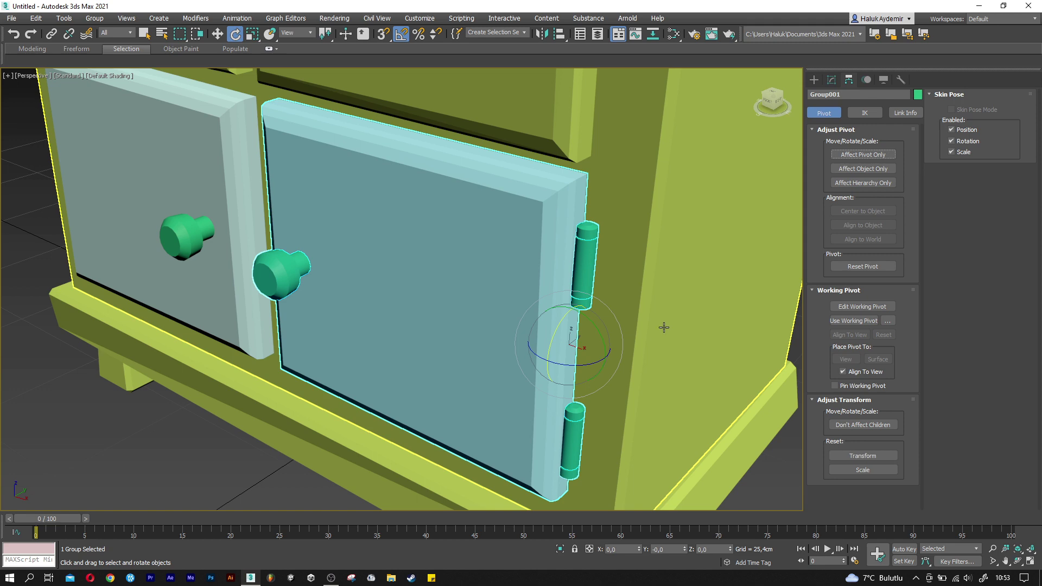
pyautogui.moveTo(573, 363); pyautogui.dragTo(607, 366)
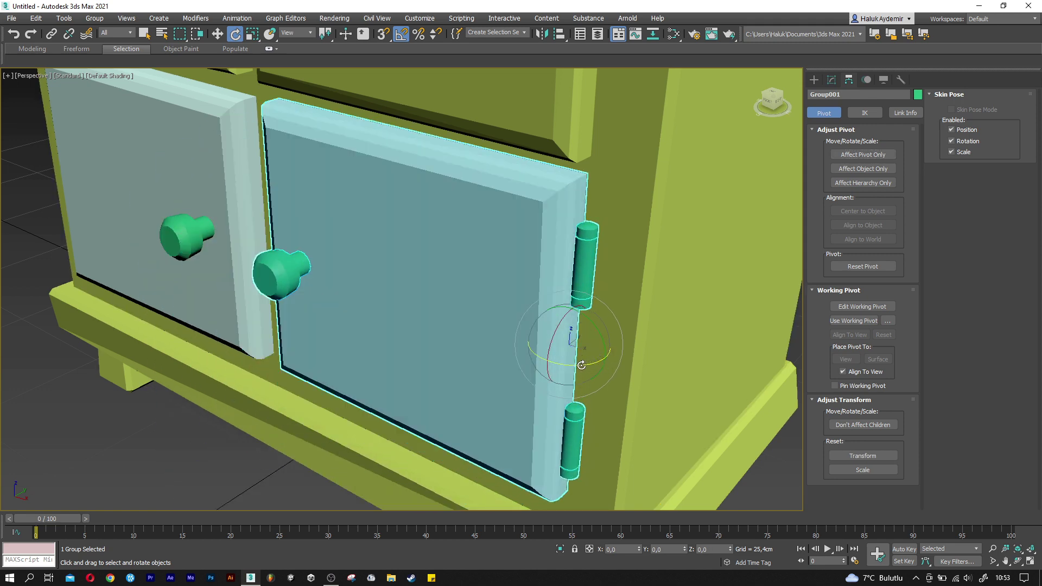
pyautogui.moveTo(607, 366); pyautogui.dragTo(604, 351)
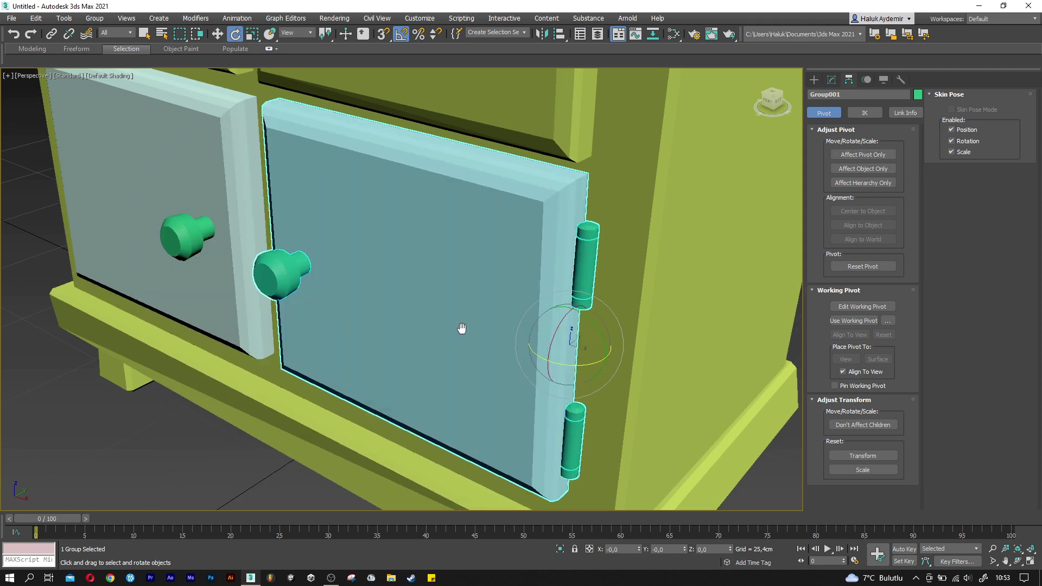
pyautogui.scroll(-4, 462, 328)
pyautogui.click(863, 154)
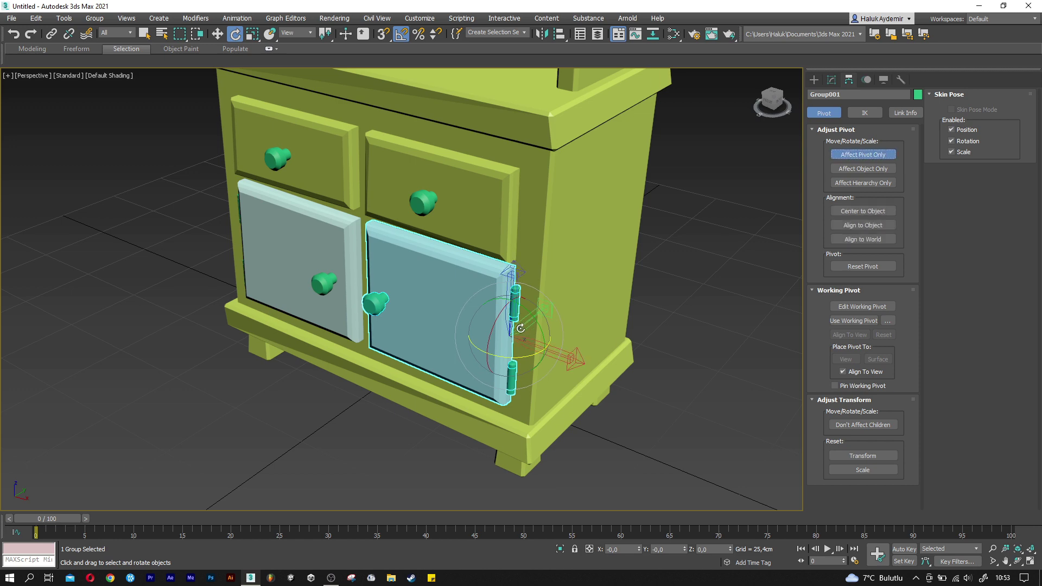
pyautogui.press('w')
pyautogui.scroll(3, 520, 337)
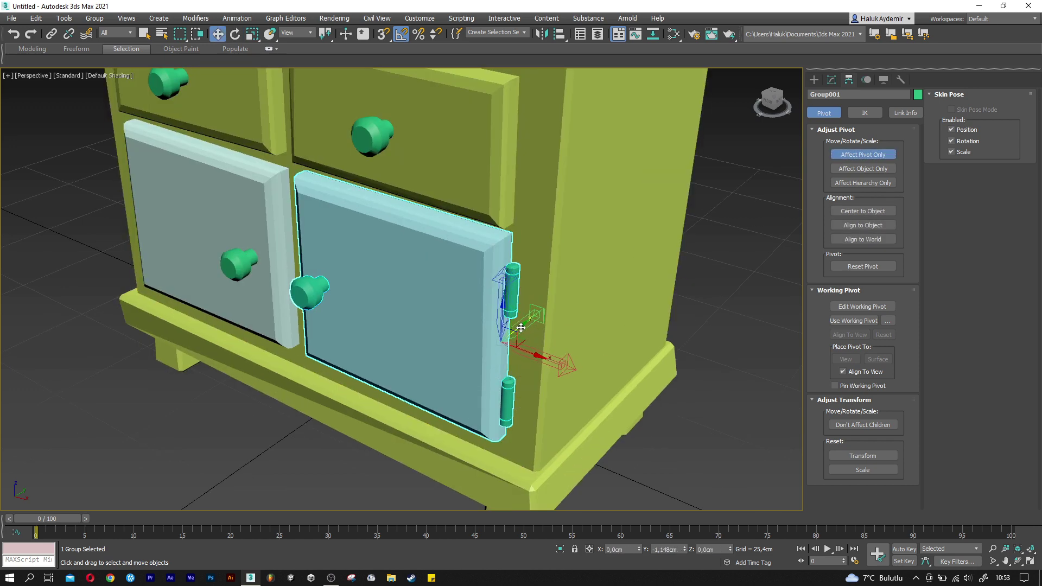
pyautogui.press('e')
pyautogui.click(851, 155)
# Select the left lower door together with its upper and lower hinge parts.
pyautogui.keyDown('alt'); pyautogui.moveTo(365, 277); pyautogui.dragTo(451, 323, button='middle'); pyautogui.keyUp('alt')
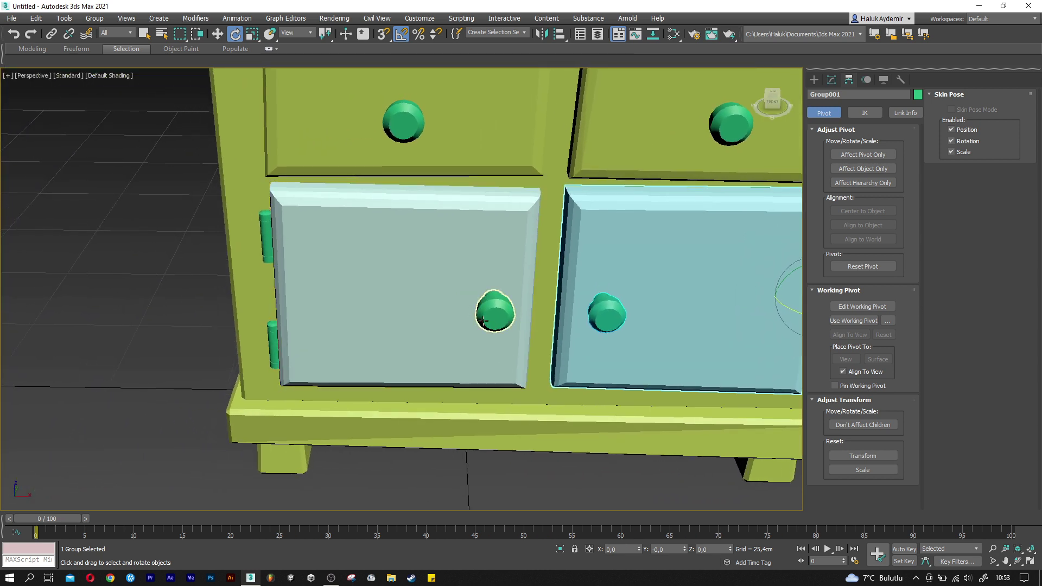
pyautogui.click(435, 326)
pyautogui.scroll(6, 272, 233)
pyautogui.click(273, 233)
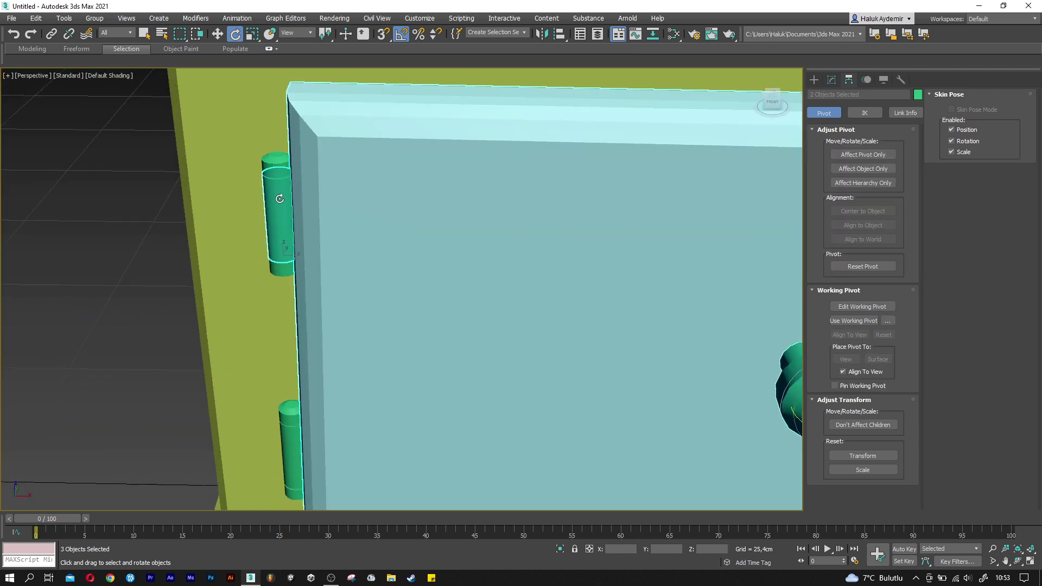
pyautogui.press('w')
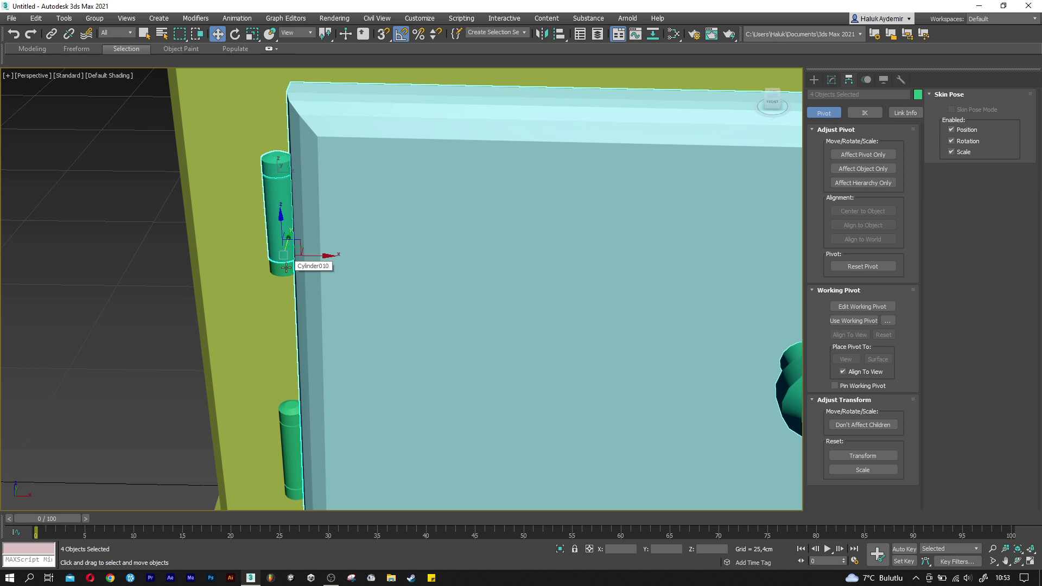
pyautogui.keyDown('ctrl'); pyautogui.click(291, 460); pyautogui.keyUp('ctrl')
pyautogui.moveTo(292, 460); pyautogui.dragTo(293, 391, button='middle')
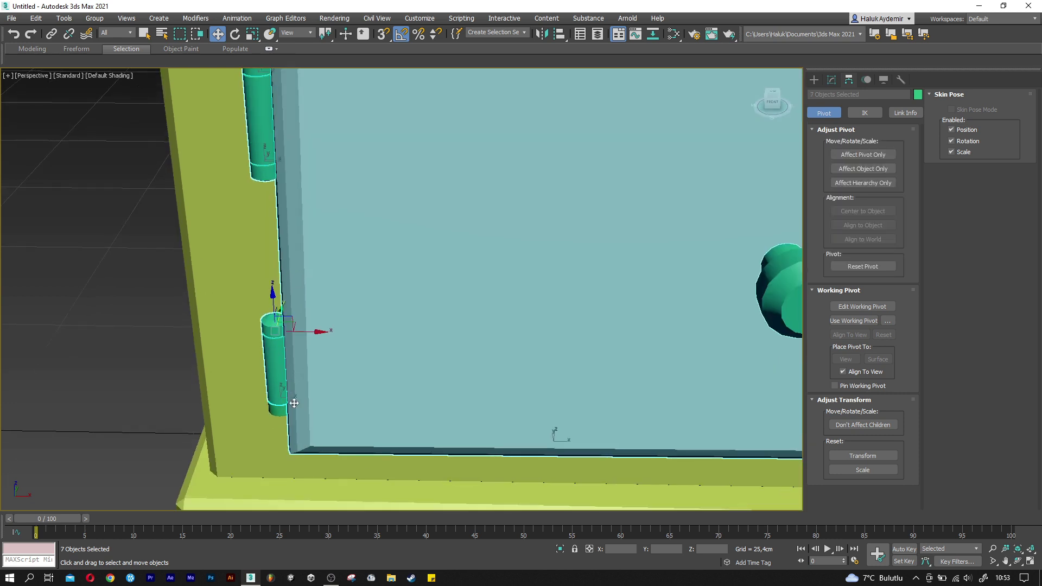
pyautogui.keyDown('ctrl'); pyautogui.click(278, 411); pyautogui.keyUp('ctrl')
# Check the selection with a cancelled move, then group the left door parts as Group002.
pyautogui.scroll(-3, 279, 411)
pyautogui.scroll(-2, 364, 395)
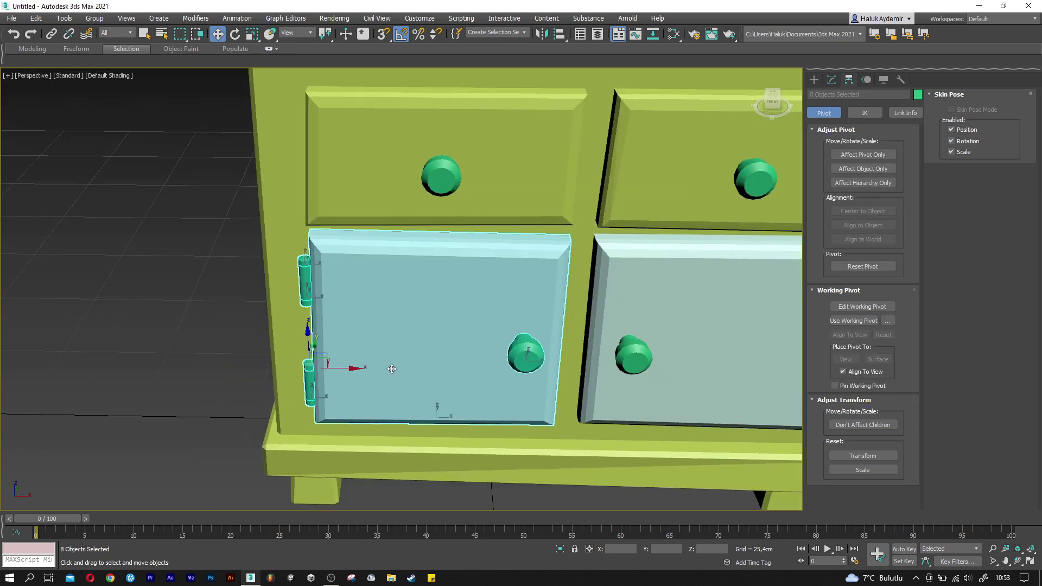
pyautogui.moveTo(348, 371); pyautogui.dragTo(228, 371)
pyautogui.rightClick(228, 371)
pyautogui.click(100, 19)
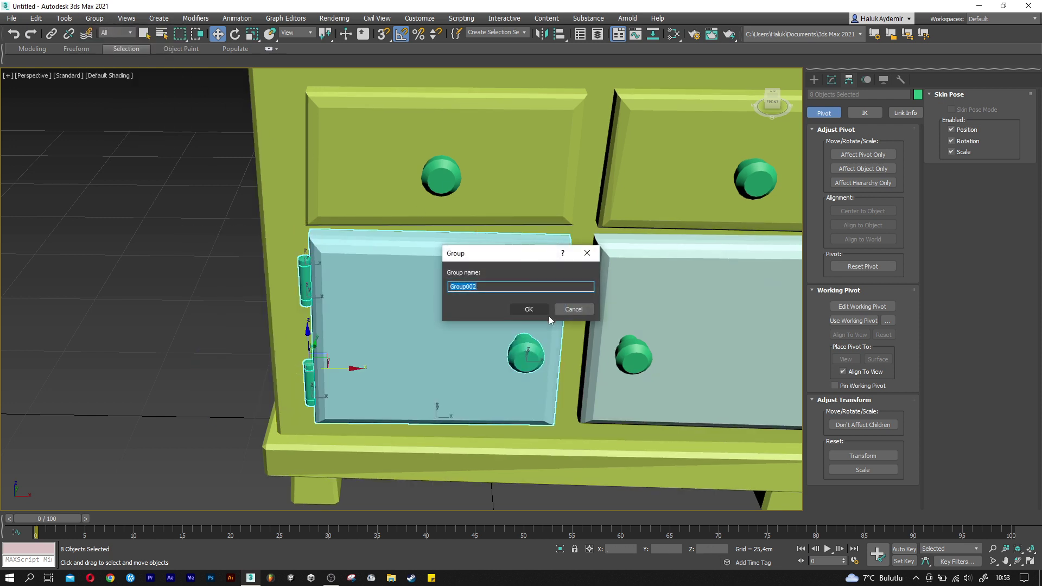
pyautogui.click(538, 311)
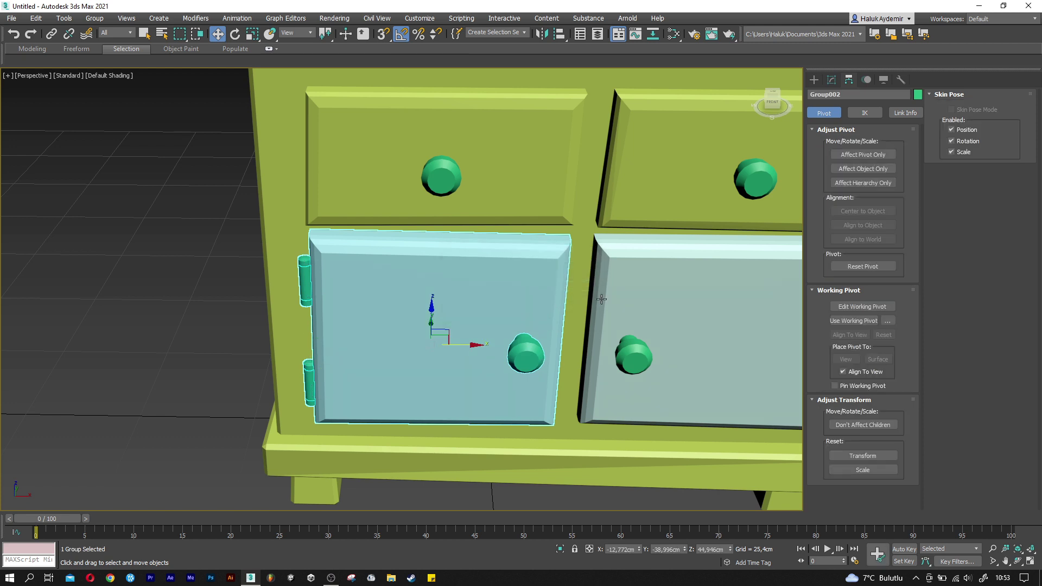
# Move Group002's pivot to the left door's hinge edge and test a swing, cancelling it.
pyautogui.click(848, 158)
pyautogui.moveTo(470, 351); pyautogui.dragTo(354, 342)
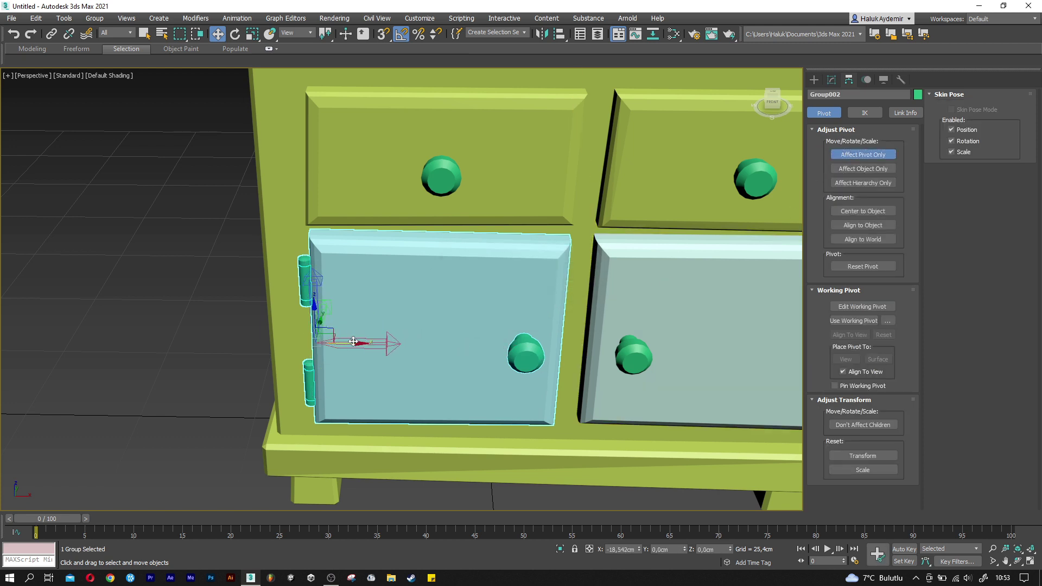
pyautogui.keyDown('alt'); pyautogui.moveTo(331, 343); pyautogui.dragTo(353, 347, button='middle'); pyautogui.keyUp('alt')
pyautogui.moveTo(347, 342); pyautogui.dragTo(352, 347)
pyautogui.scroll(3, 352, 347)
pyautogui.press('e')
pyautogui.scroll(-3, 396, 278)
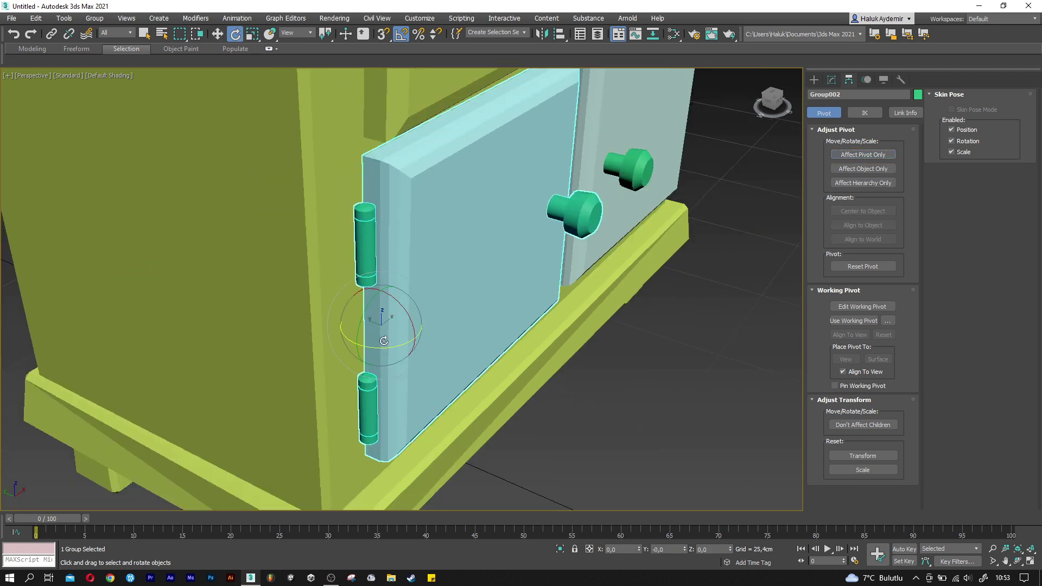
pyautogui.moveTo(387, 348); pyautogui.dragTo(363, 351)
pyautogui.rightClick(364, 351)
# Nudge the pivot in line with the hinges, then swing the door open and back to confirm.
pyautogui.click(855, 155)
pyautogui.press('w')
pyautogui.moveTo(363, 320); pyautogui.dragTo(352, 317)
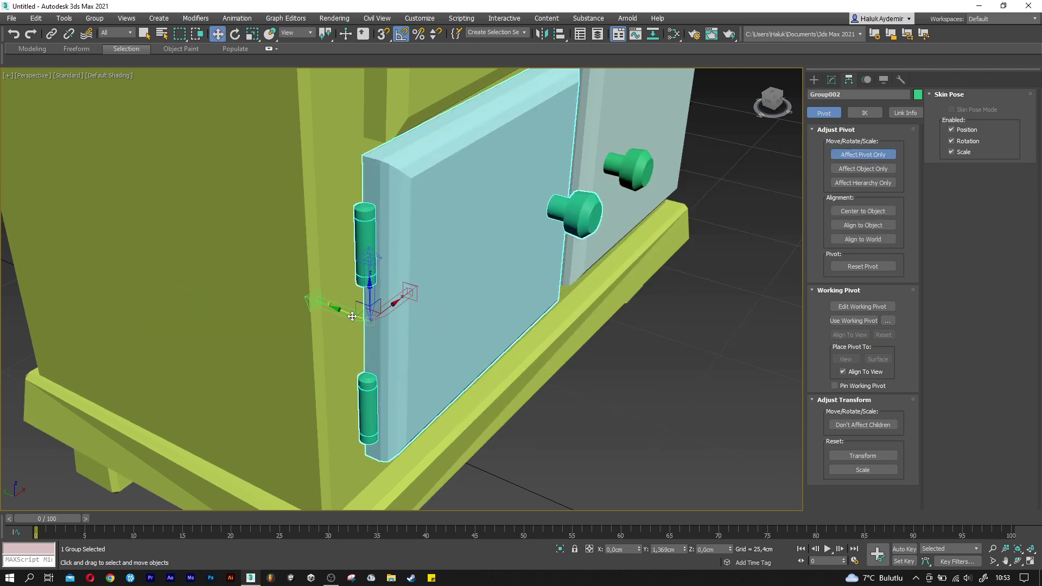
pyautogui.click(855, 156)
pyautogui.press('e')
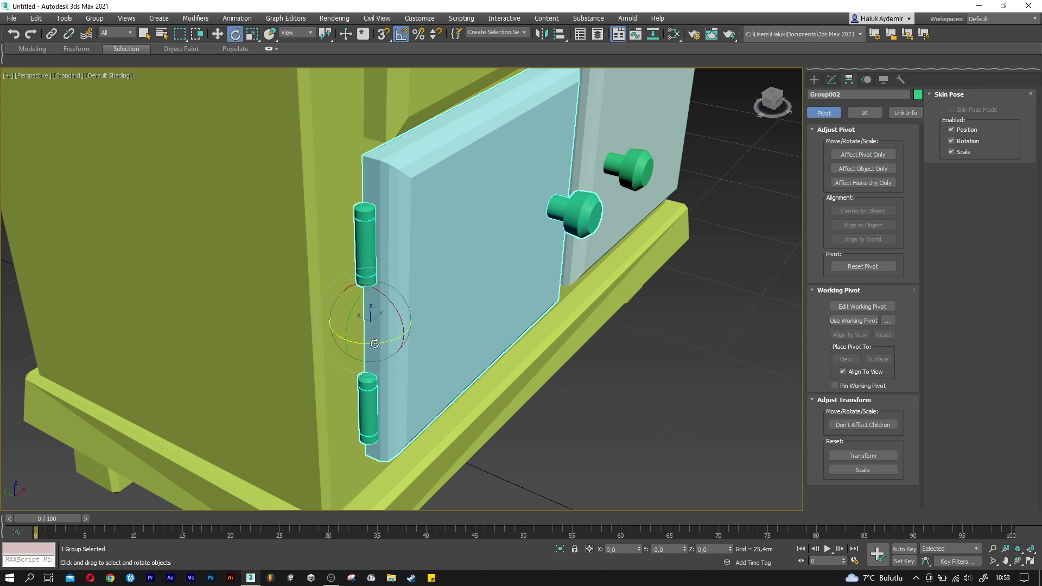
pyautogui.moveTo(365, 347); pyautogui.dragTo(373, 346)
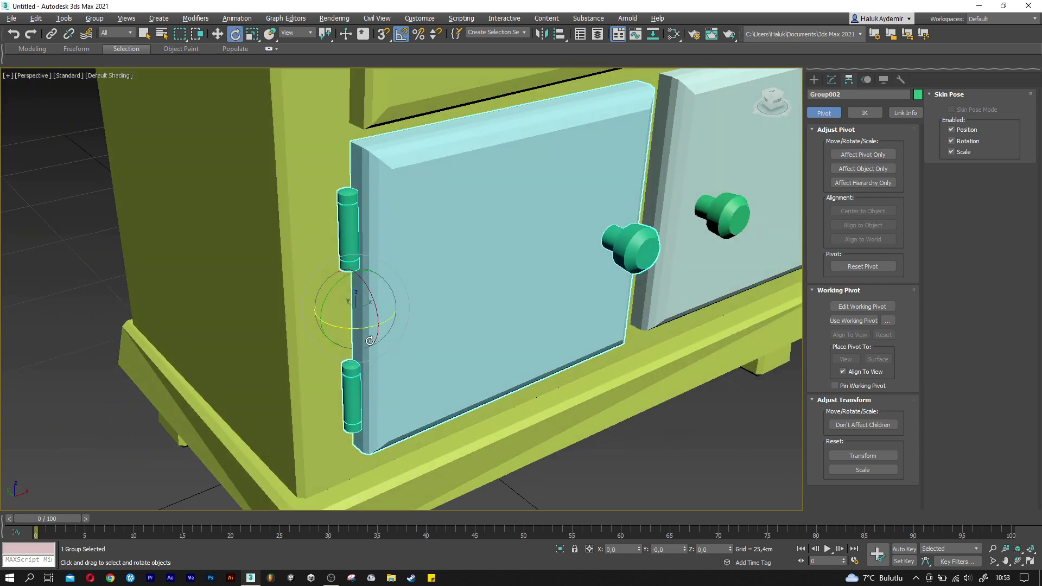
pyautogui.keyDown('alt'); pyautogui.moveTo(373, 345); pyautogui.dragTo(259, 359, button='middle'); pyautogui.keyUp('alt')
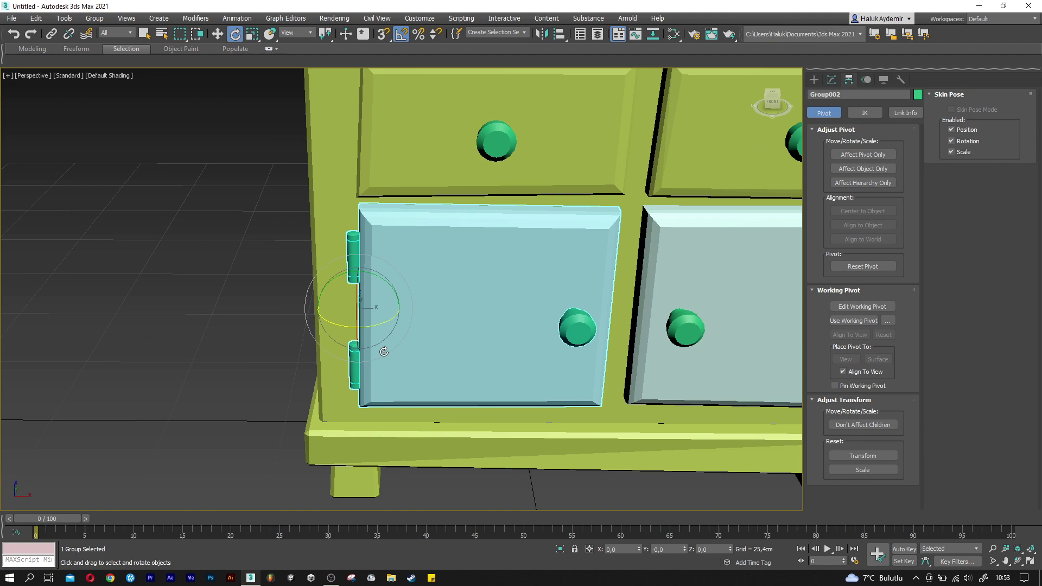